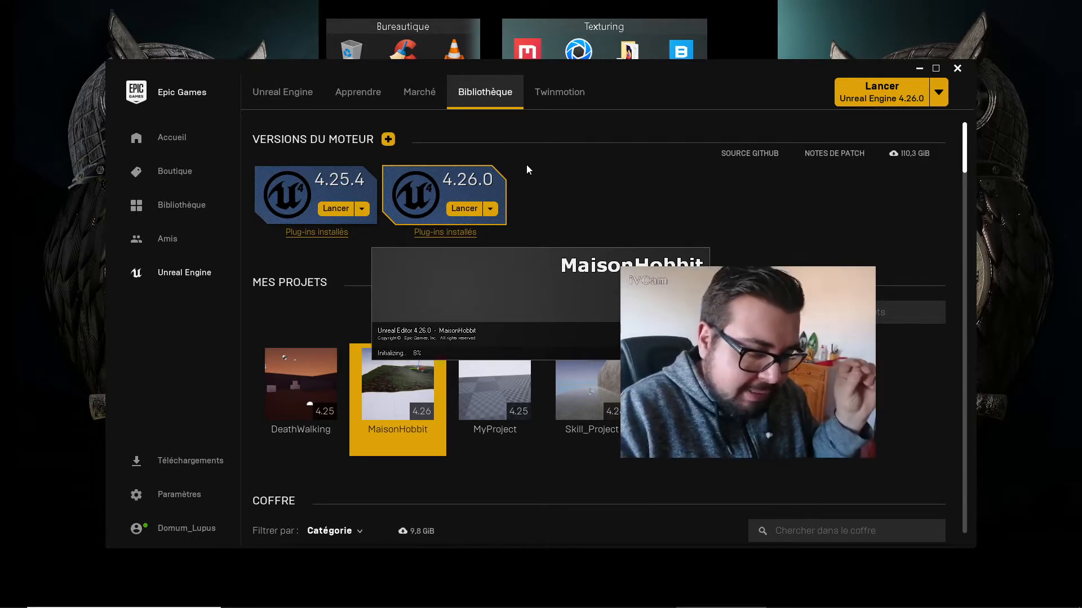
# Open the Hobbit_House level from the project's Content folder and close the Message Log.
pyautogui.click(917, 68)
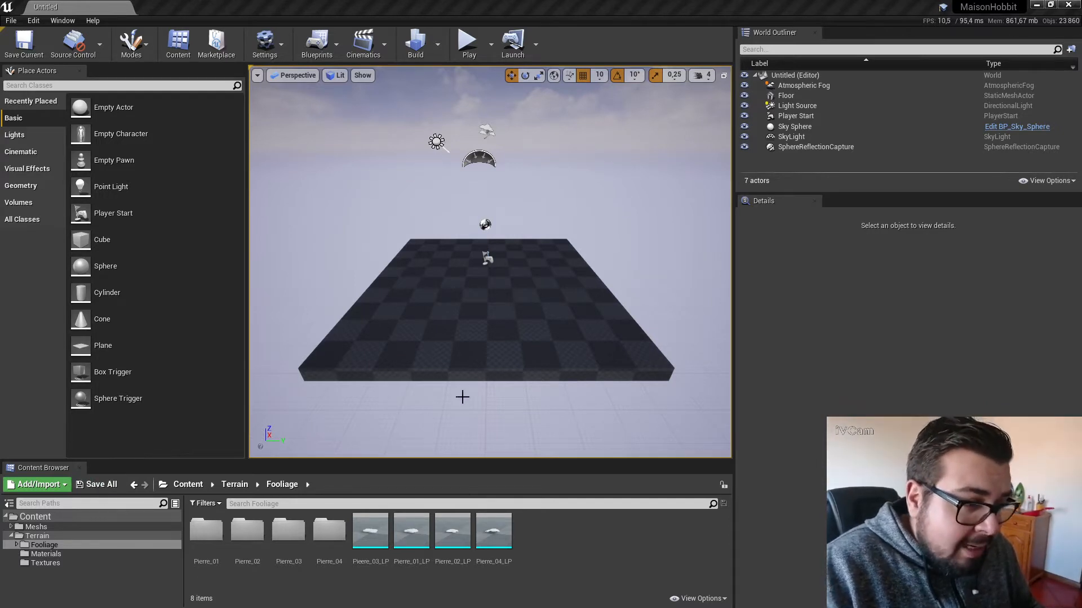
pyautogui.click(24, 539)
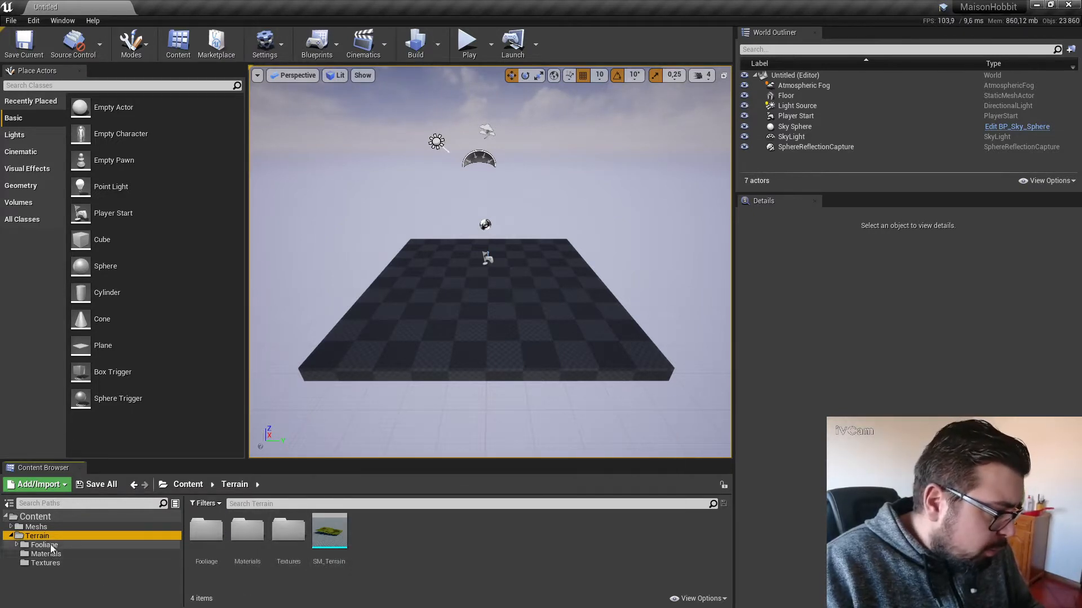
pyautogui.click(37, 528)
pyautogui.click(45, 517)
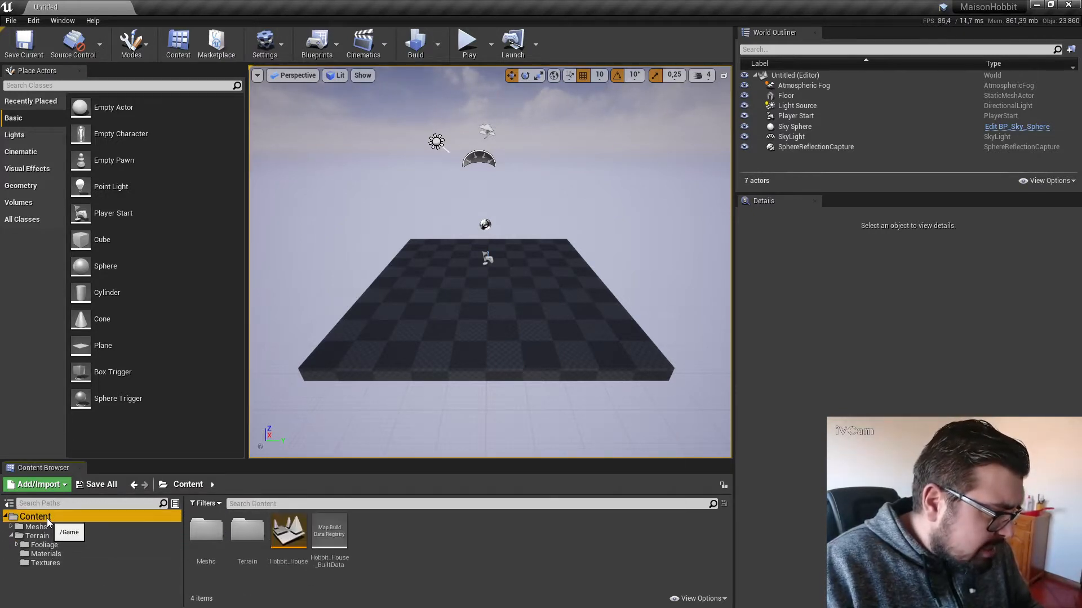
pyautogui.click(291, 538)
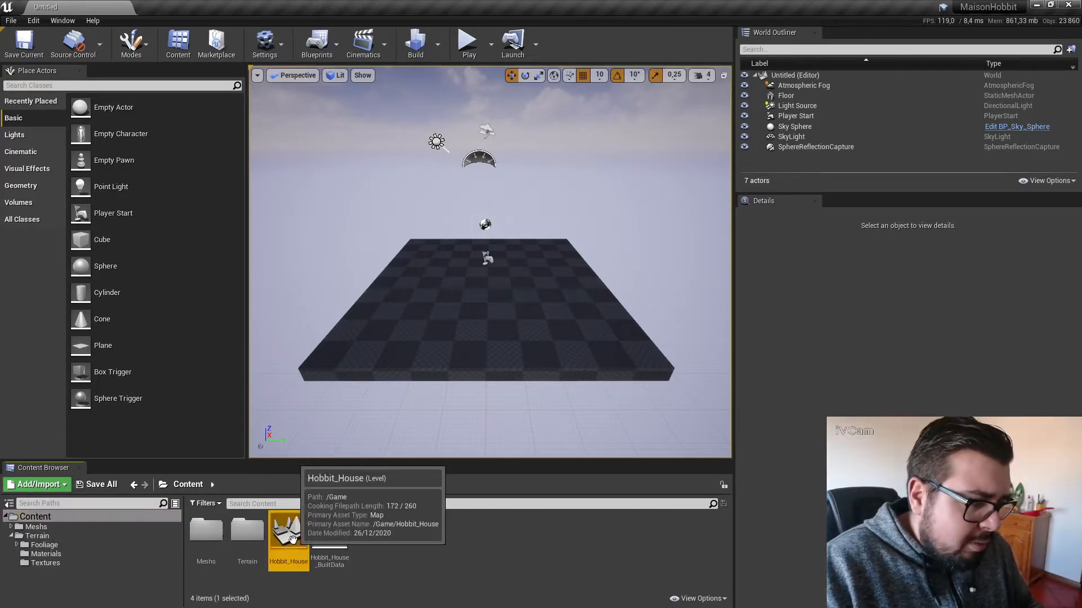
pyautogui.doubleClick(291, 538)
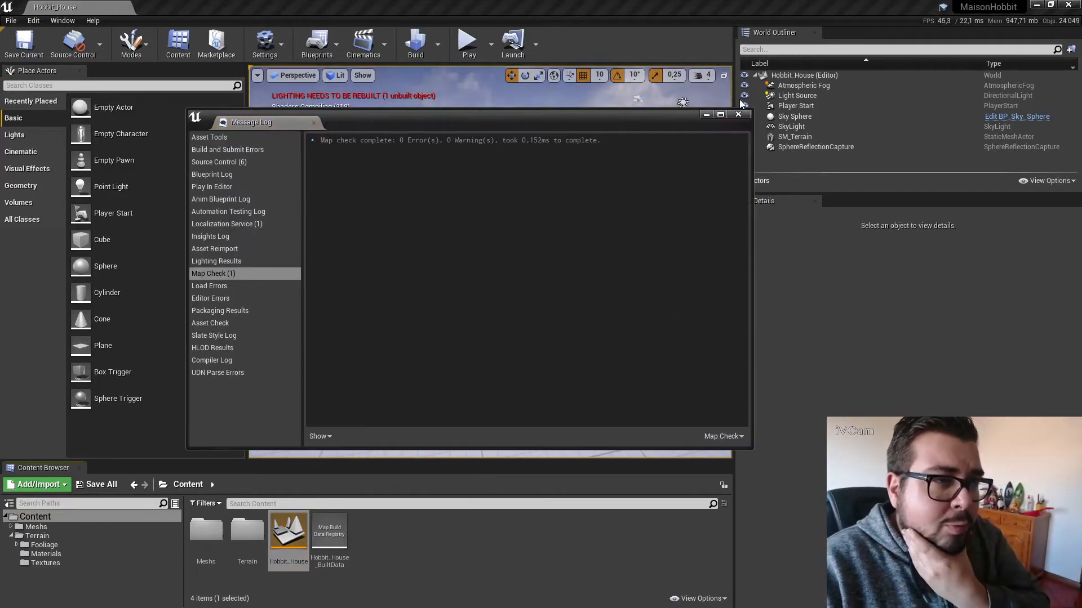
pyautogui.click(738, 115)
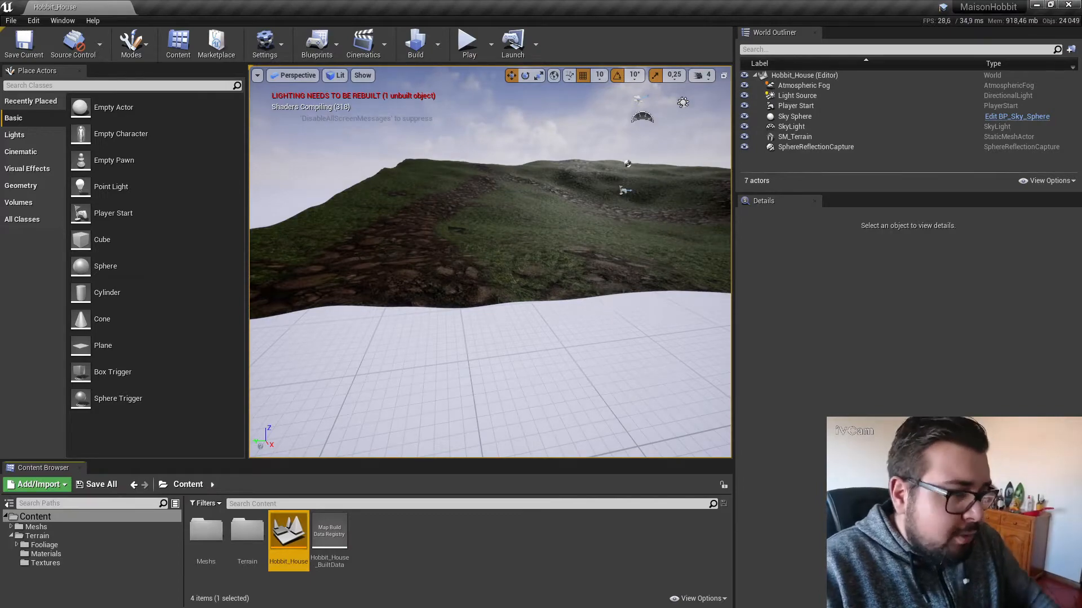
pyautogui.moveTo(490, 262); pyautogui.dragTo(601, 303, button='right')
pyautogui.press('w')
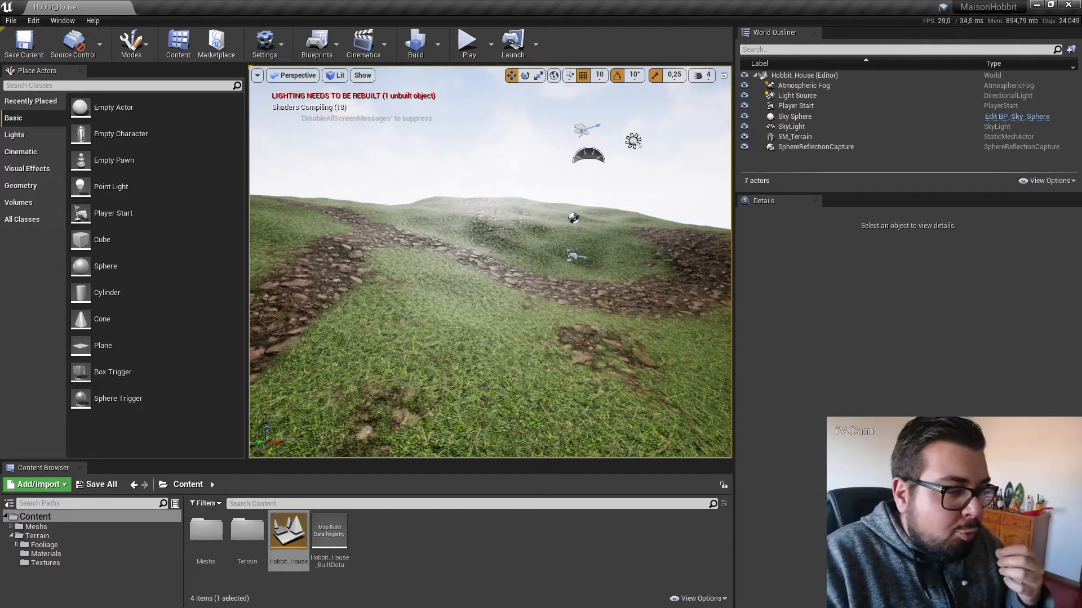
# Create a folder named Roche_01 inside the Terrain/Fooliage content folder.
pyautogui.click(456, 544)
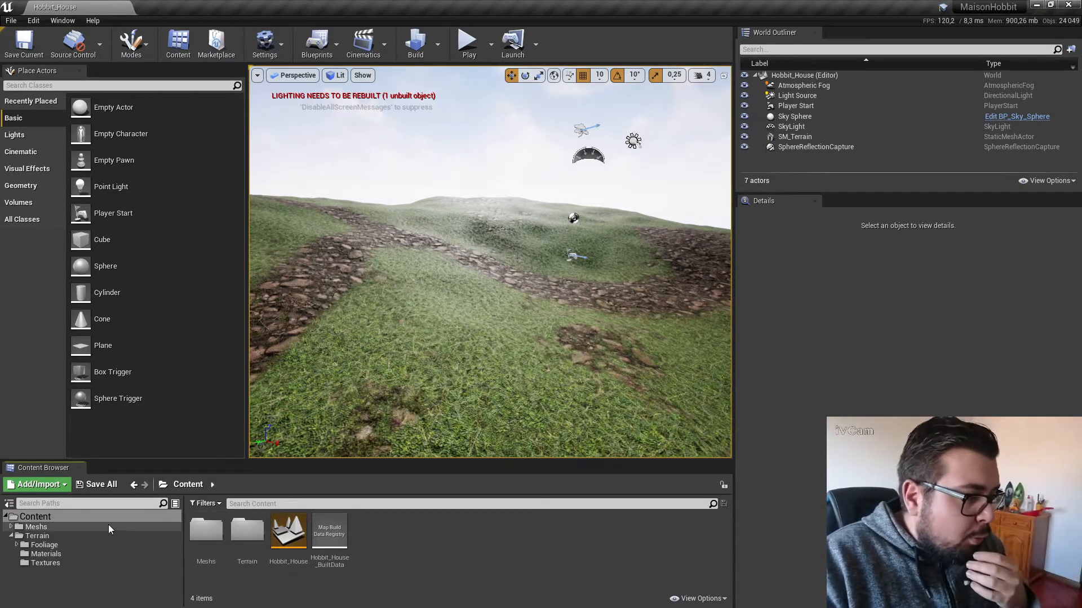
pyautogui.click(58, 545)
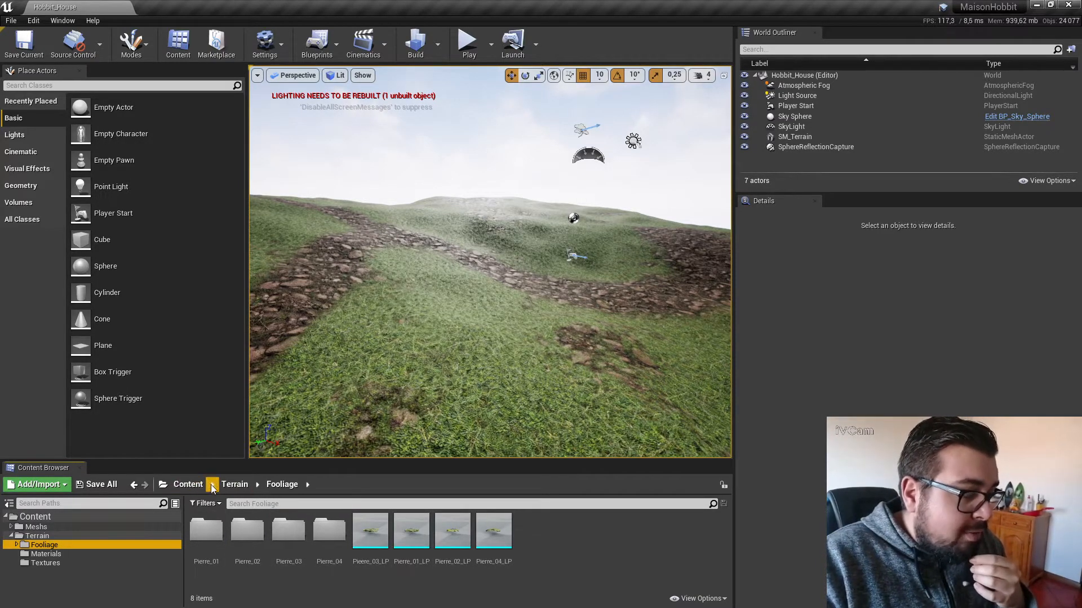
pyautogui.click(37, 485)
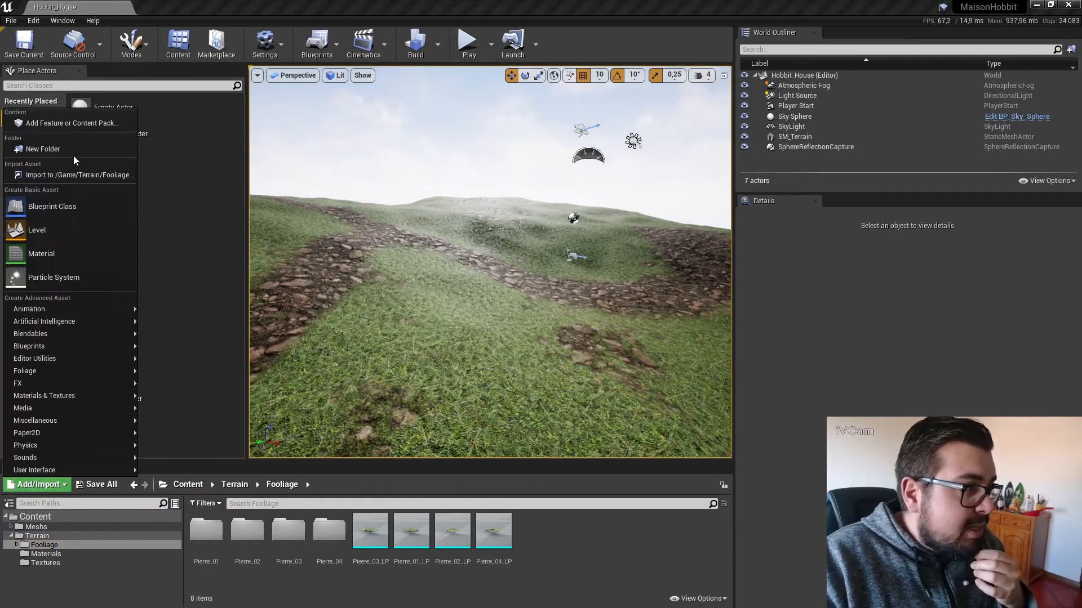
pyautogui.click(51, 149)
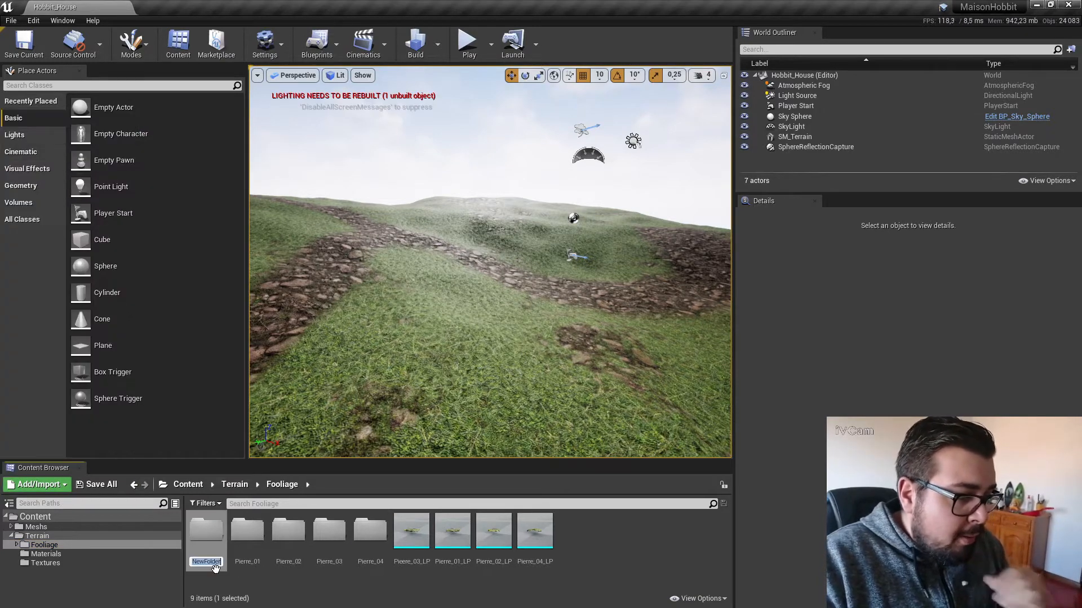
pyautogui.write('Roche_01')
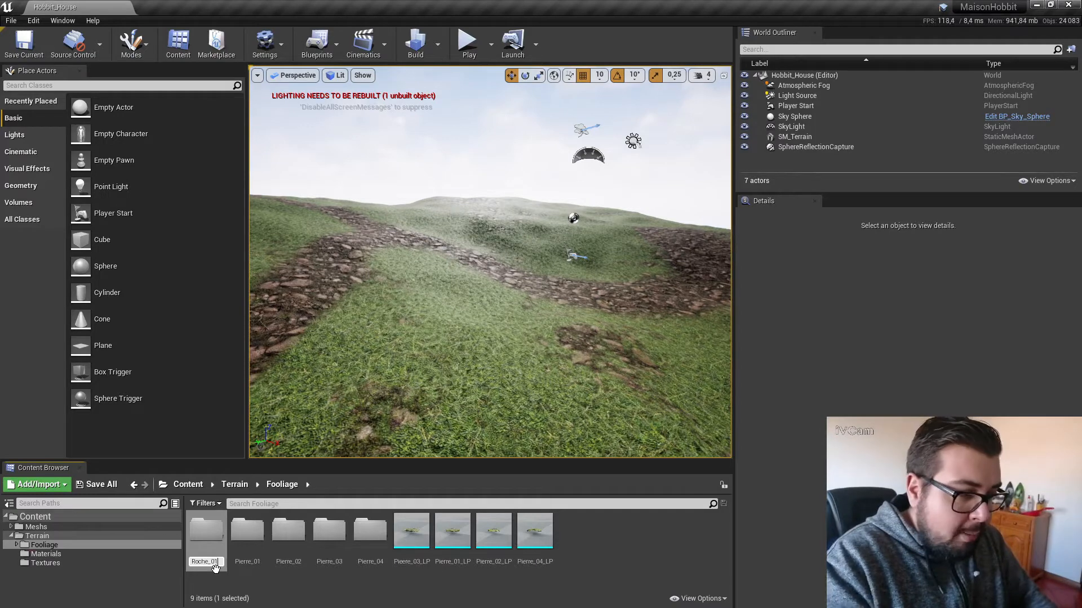
pyautogui.press('Return')
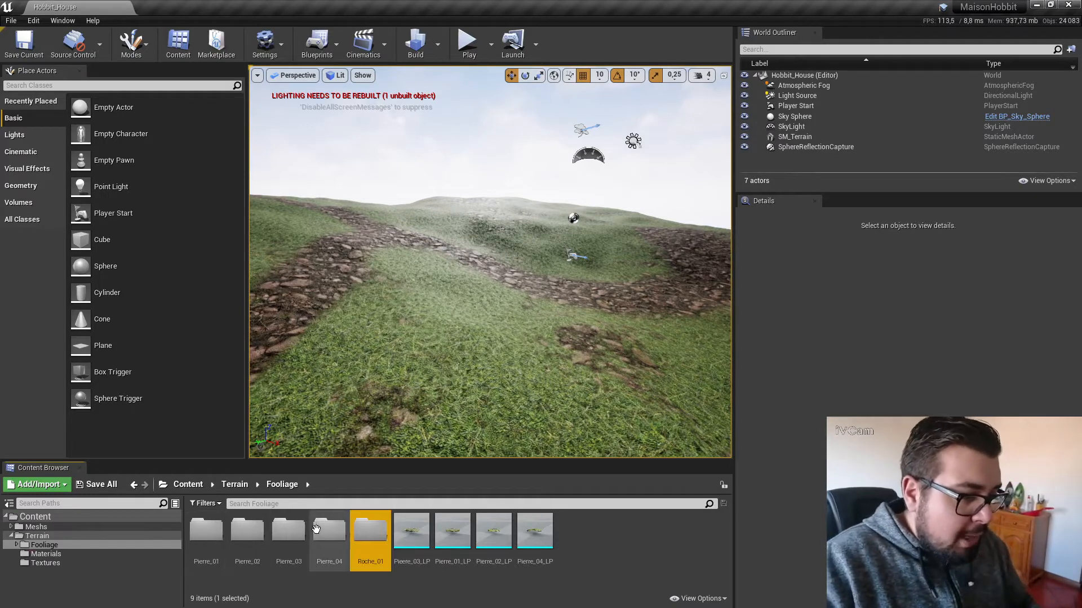
# Import SM_Roche_01, 02, 03, 05 and 06 FBX files together into the Roche_01 folder, leaving out SM_Roche_04 and keeping the default import options.
pyautogui.doubleClick(370, 532)
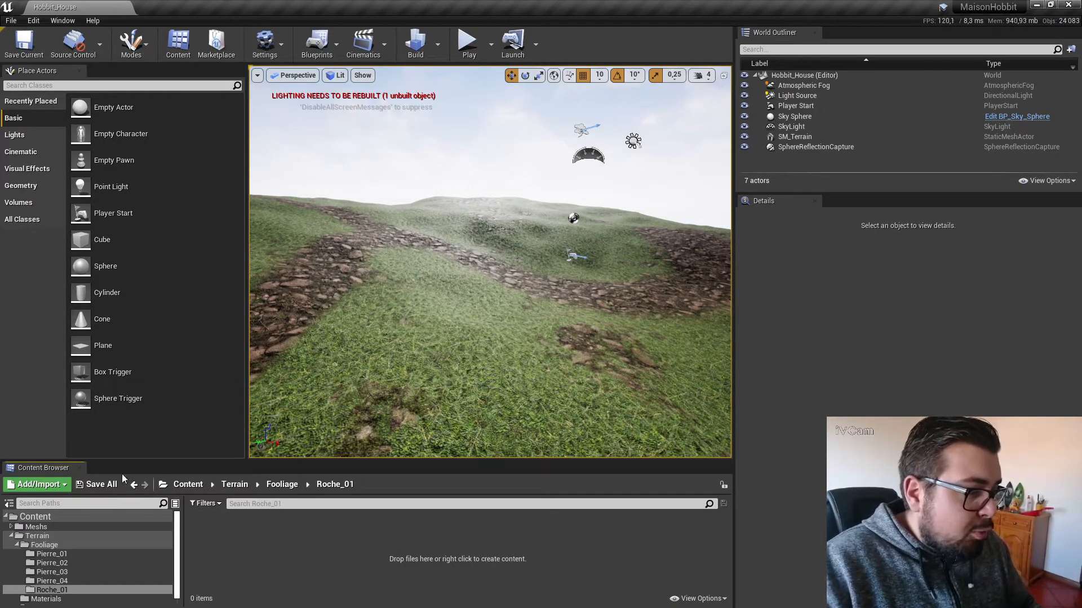
pyautogui.click(35, 485)
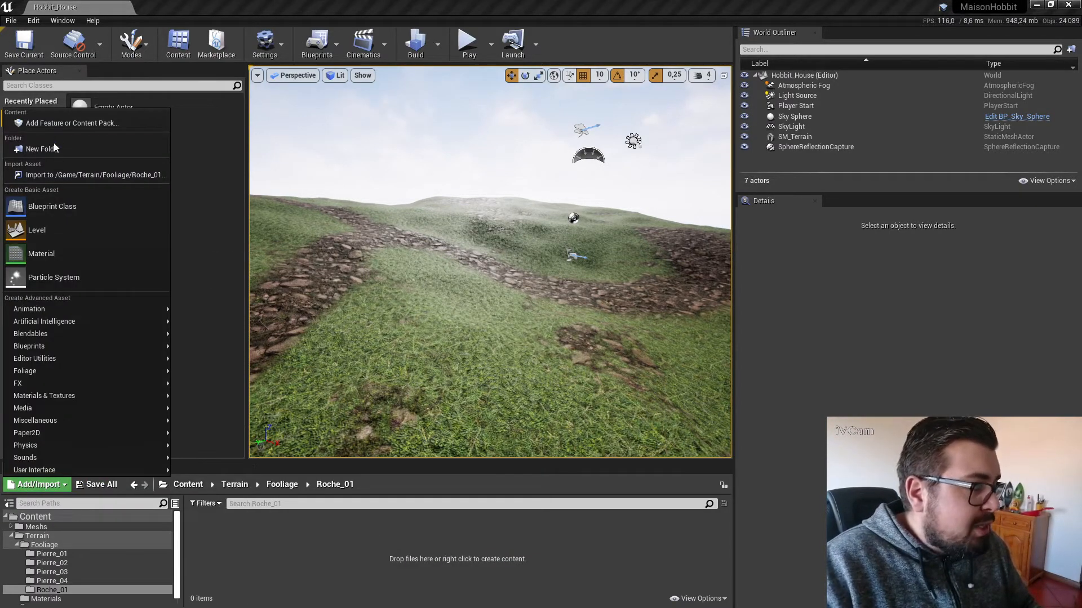
pyautogui.click(68, 174)
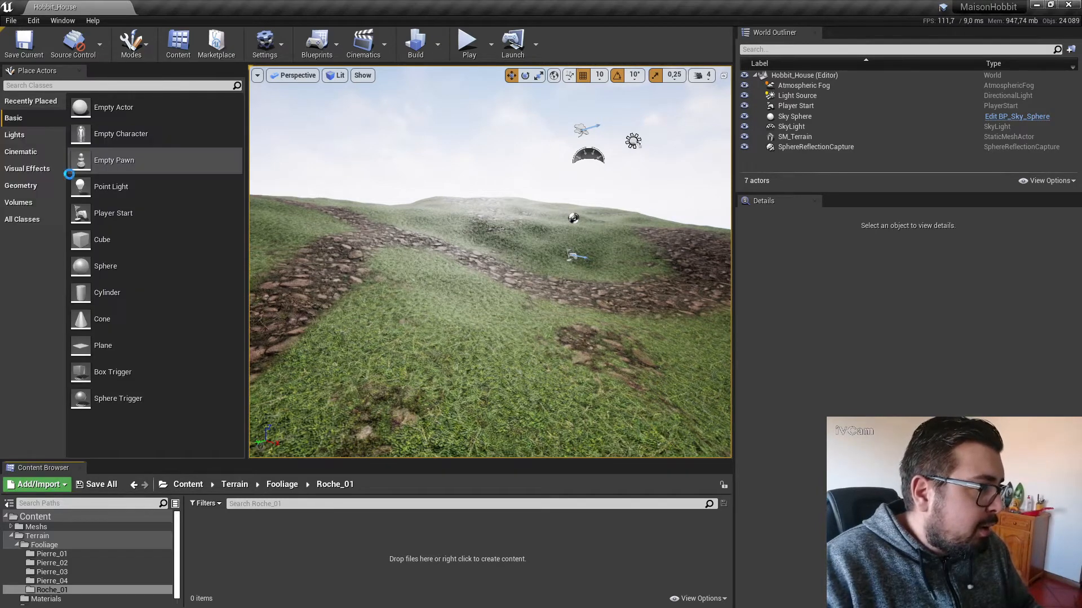
pyautogui.click(307, 133)
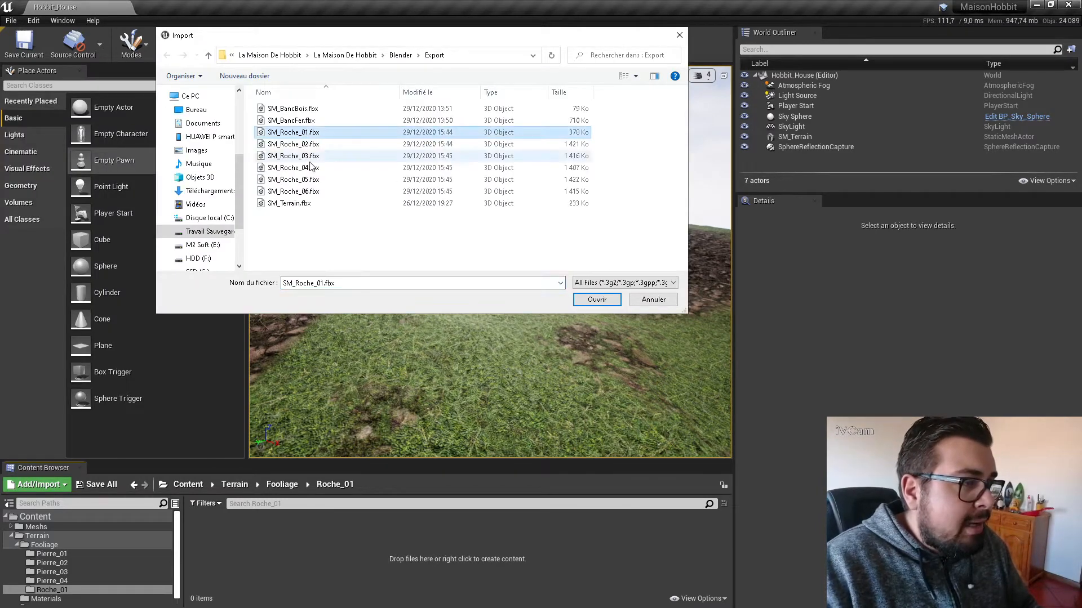
pyautogui.keyDown('shift'); pyautogui.click(307, 192); pyautogui.keyUp('shift')
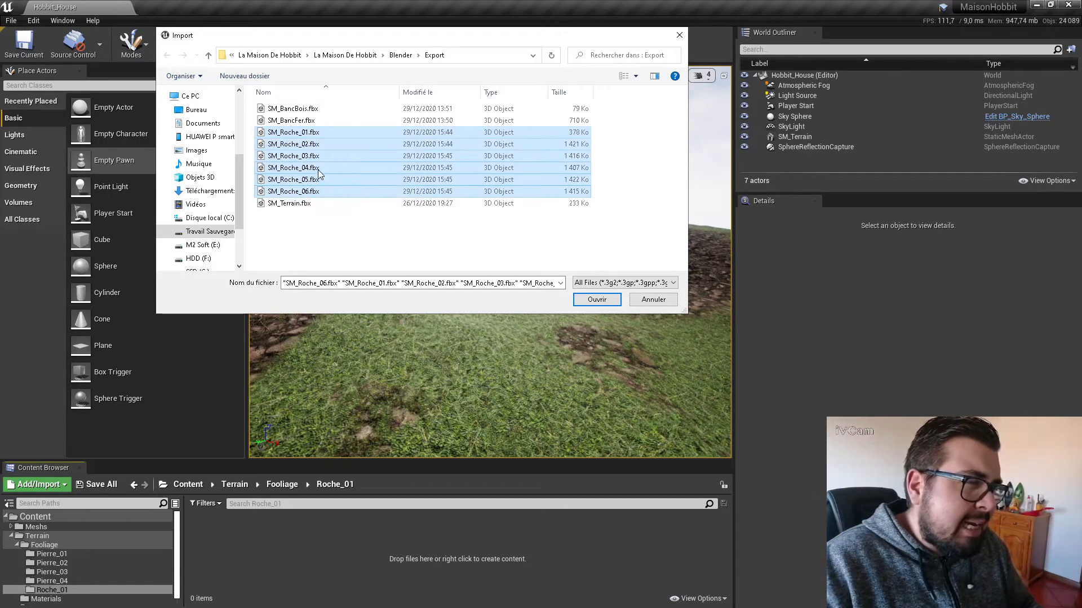
pyautogui.keyDown('ctrl'); pyautogui.click(312, 168); pyautogui.keyUp('ctrl')
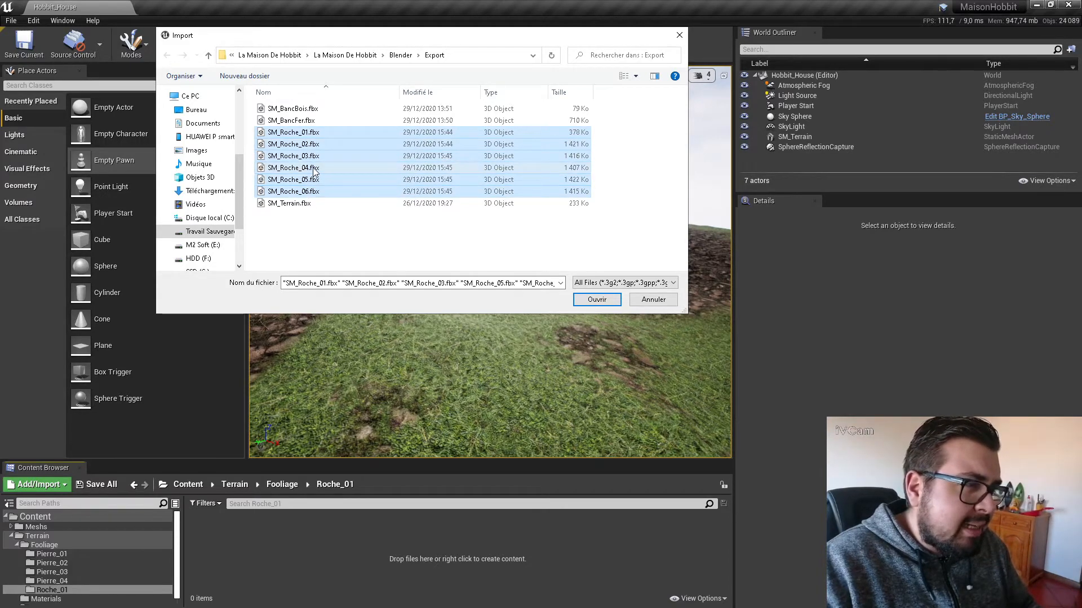
pyautogui.click(314, 168)
pyautogui.click(299, 132)
pyautogui.keyDown('shift'); pyautogui.click(304, 156); pyautogui.keyUp('shift')
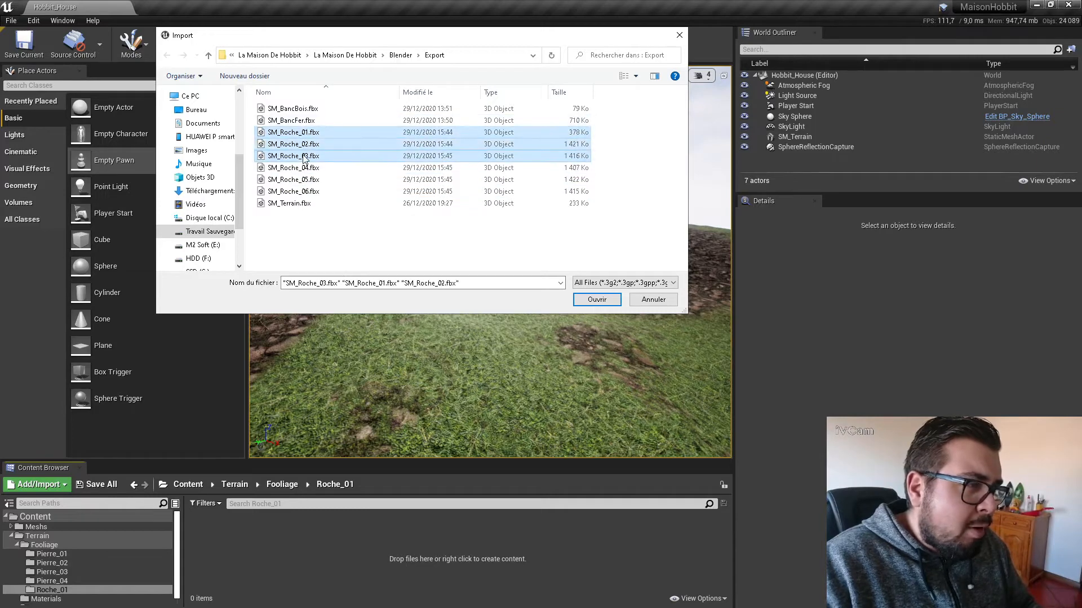
pyautogui.keyDown('ctrl'); pyautogui.click(315, 179); pyautogui.keyUp('ctrl')
pyautogui.keyDown('ctrl'); pyautogui.click(357, 192); pyautogui.keyUp('ctrl')
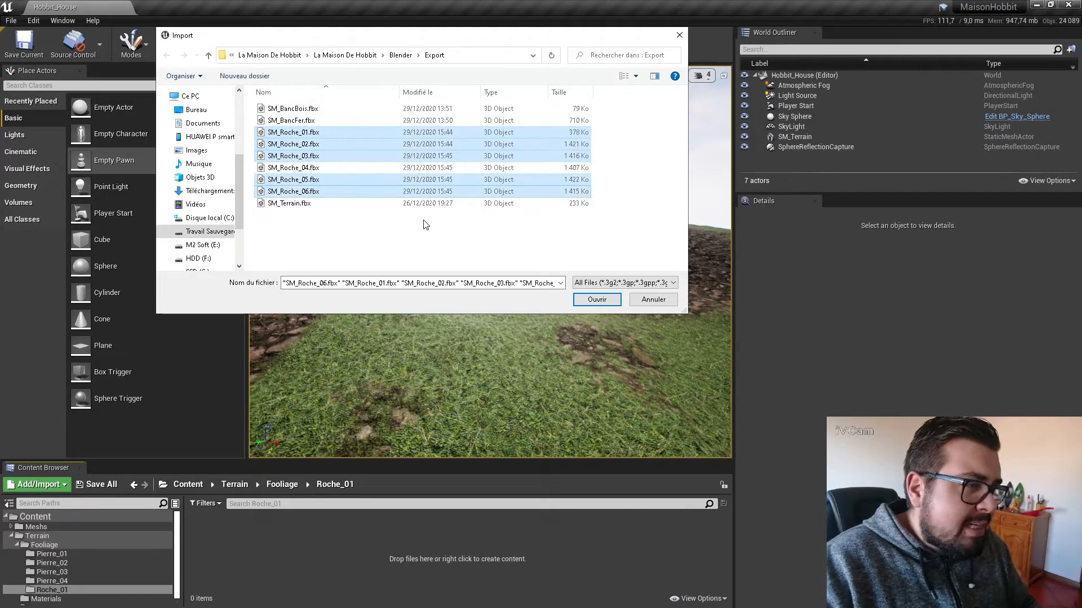
pyautogui.click(599, 298)
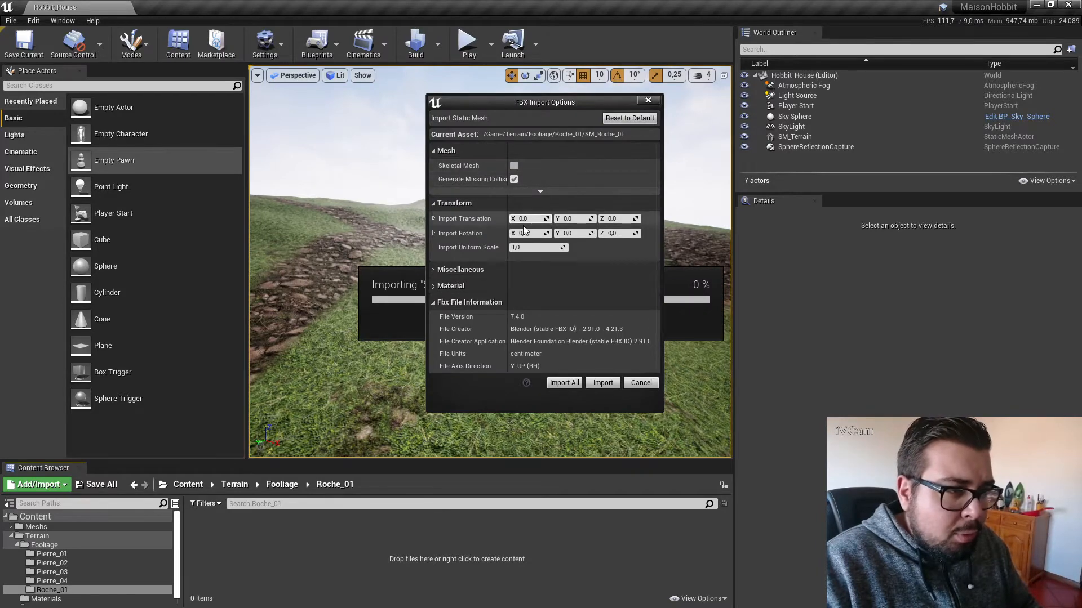
pyautogui.click(570, 383)
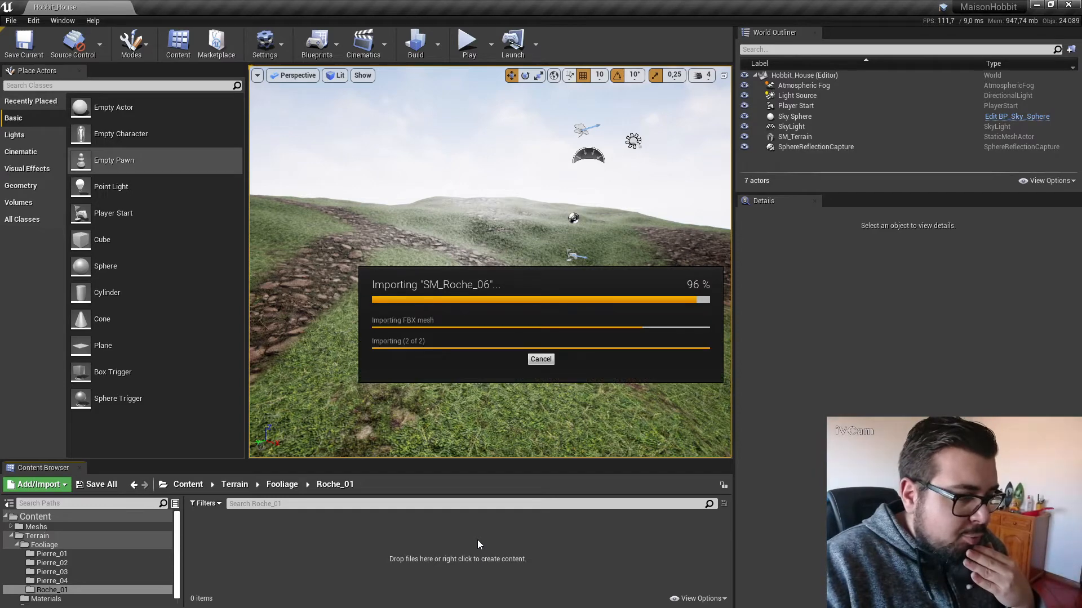
pyautogui.click(431, 584)
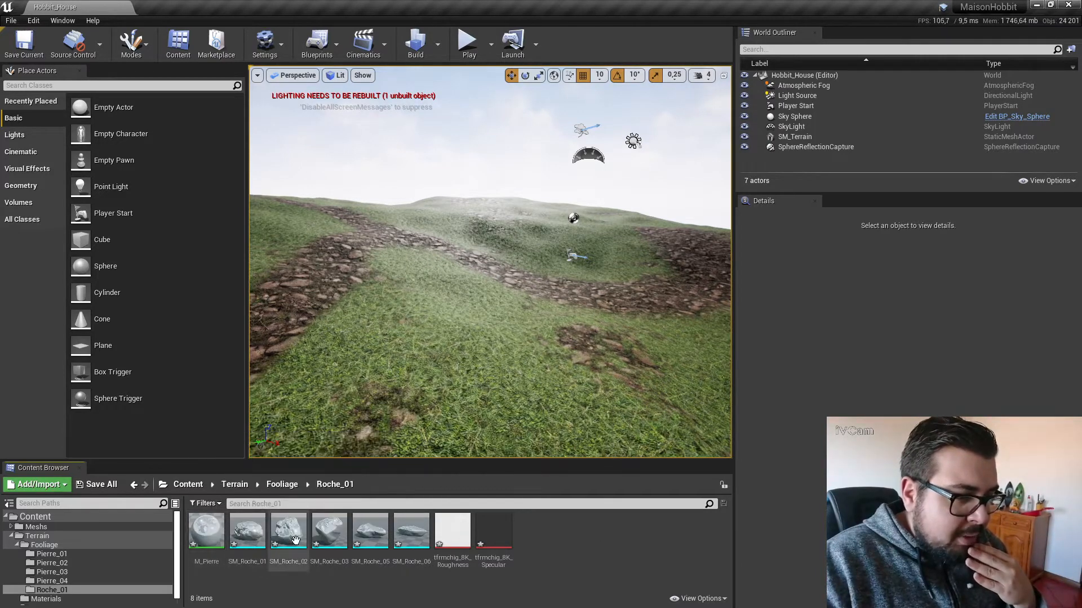
# Delete the tfrmchig_8K_Roughness and tfrmchig_8K_Specular textures from the Roche_01 folder.
pyautogui.click(458, 542)
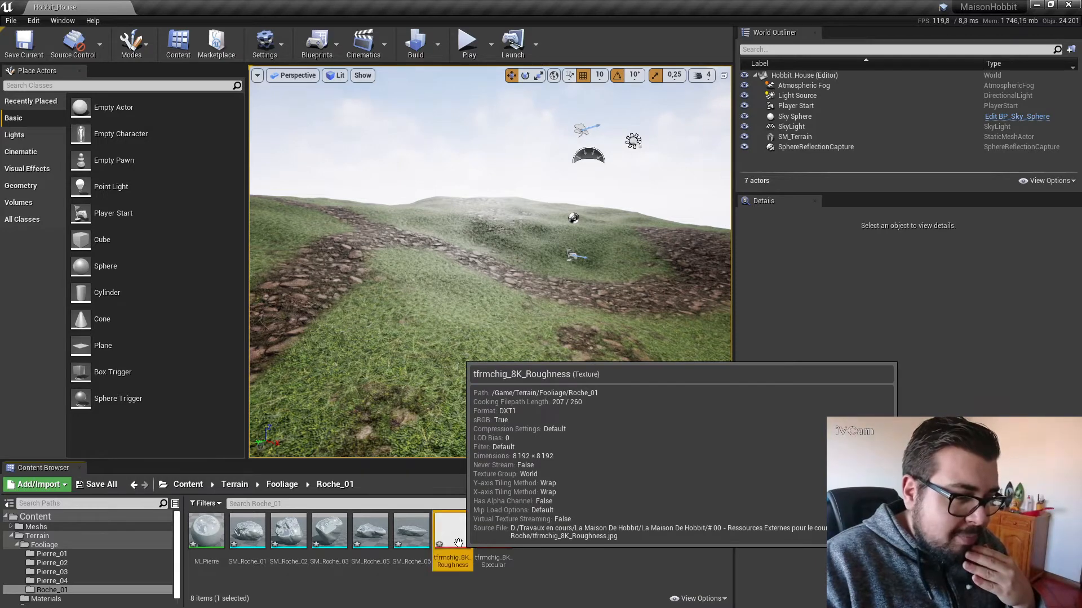
pyautogui.keyDown('ctrl'); pyautogui.click(500, 542); pyautogui.keyUp('ctrl')
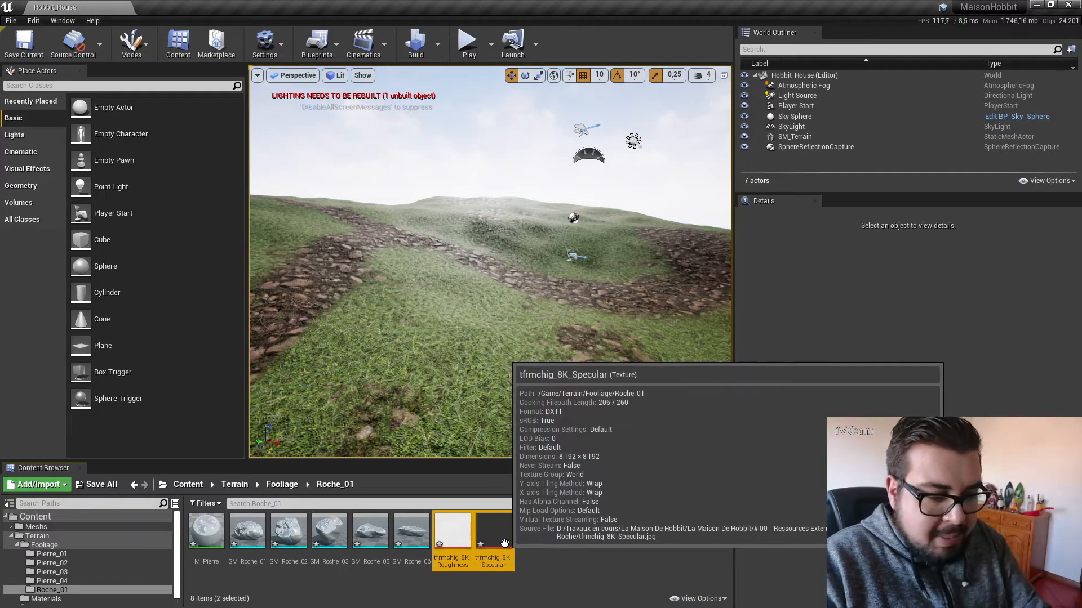
pyautogui.press('Delete')
pyautogui.click(498, 492)
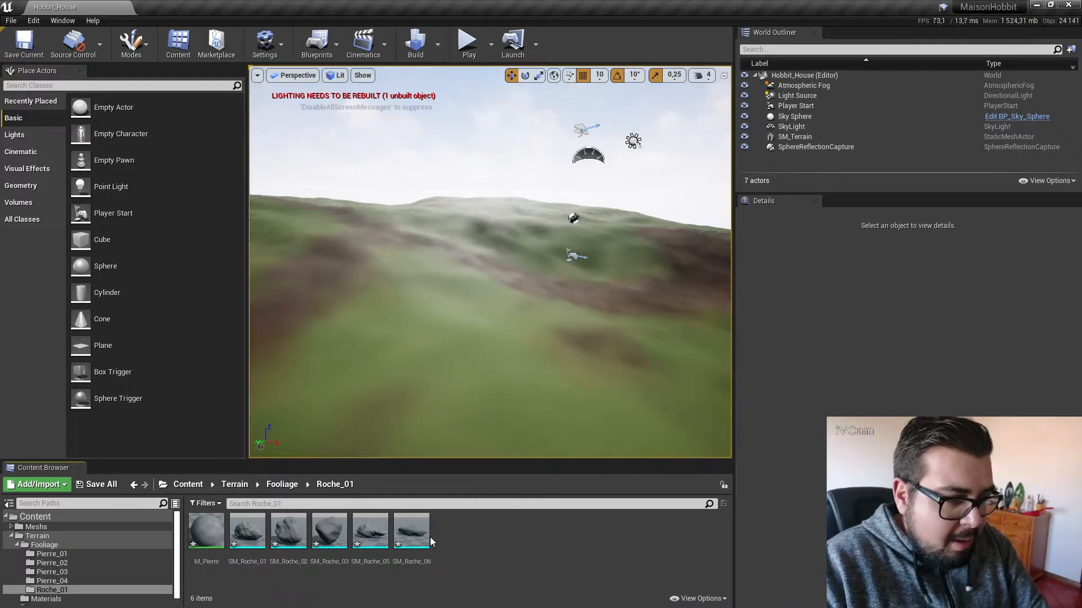
# Duplicate the M_Pierre material in Roche_01 as M_Pierre_2, M_Pierre_3, M_Pierre_4 and M_Pierre_5.
pyautogui.click(206, 531)
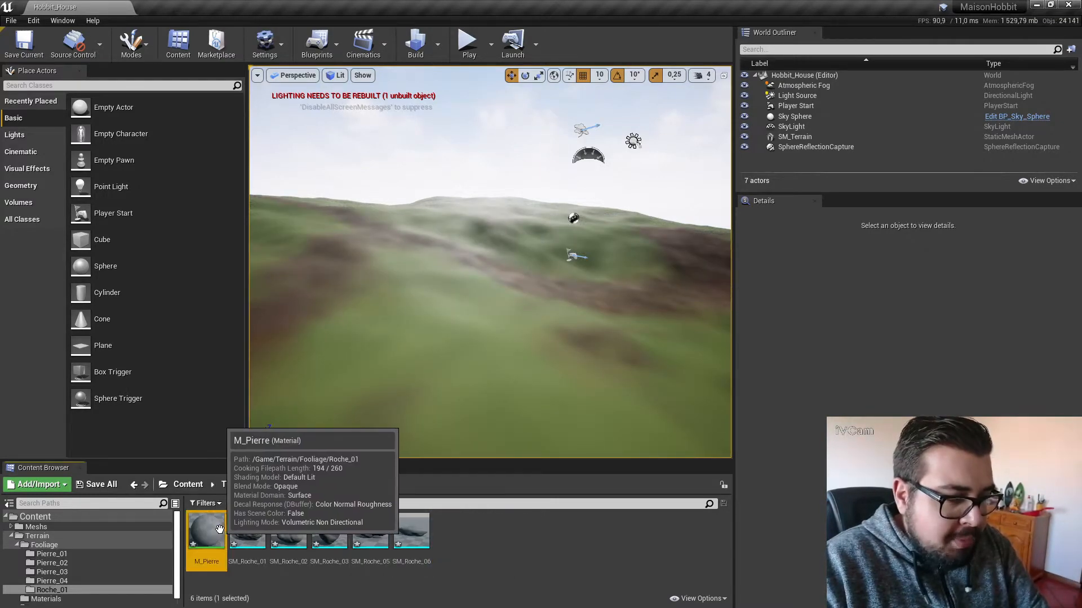
pyautogui.rightClick(210, 537)
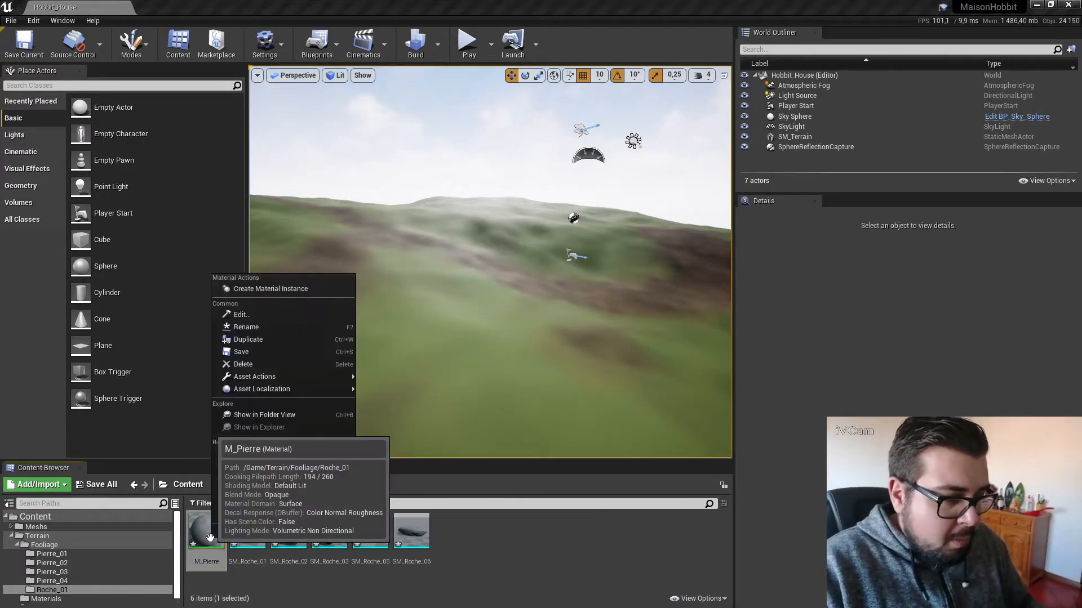
pyautogui.moveTo(271, 375)
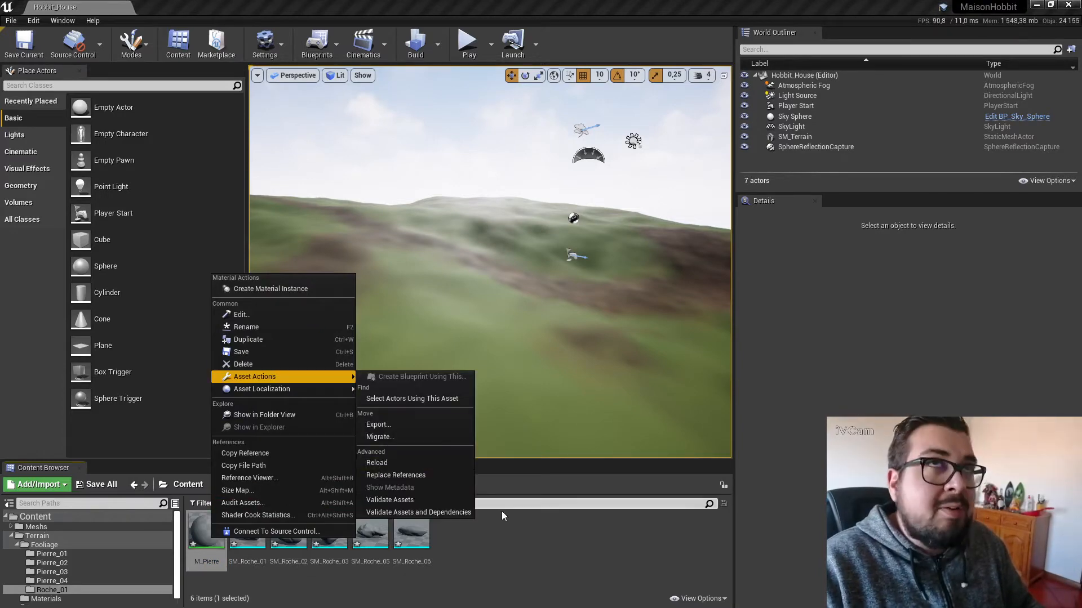
pyautogui.click(487, 571)
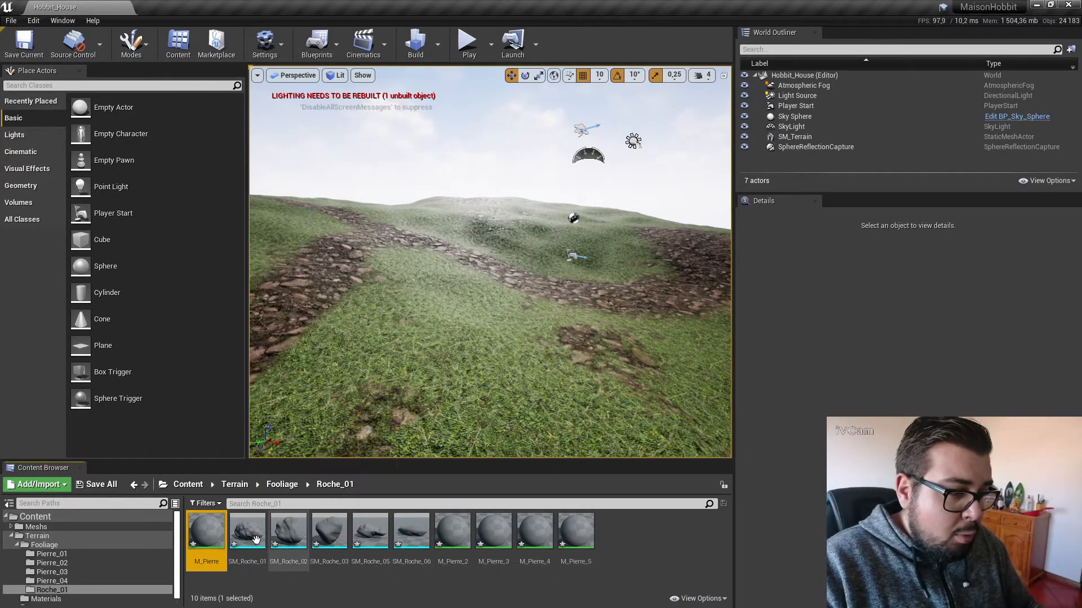
pyautogui.moveTo(252, 548)
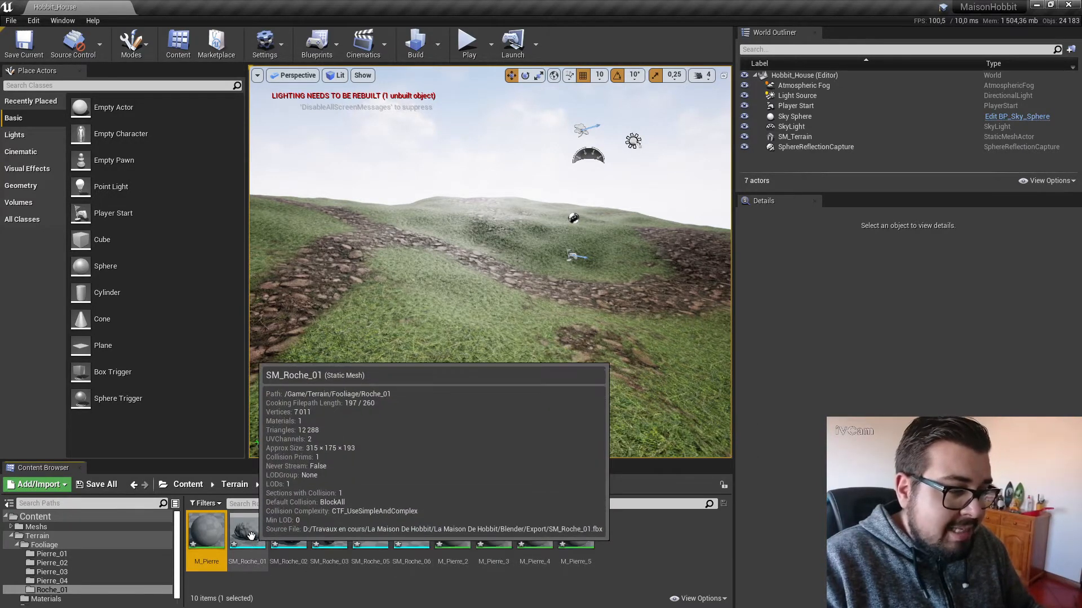
pyautogui.click(375, 589)
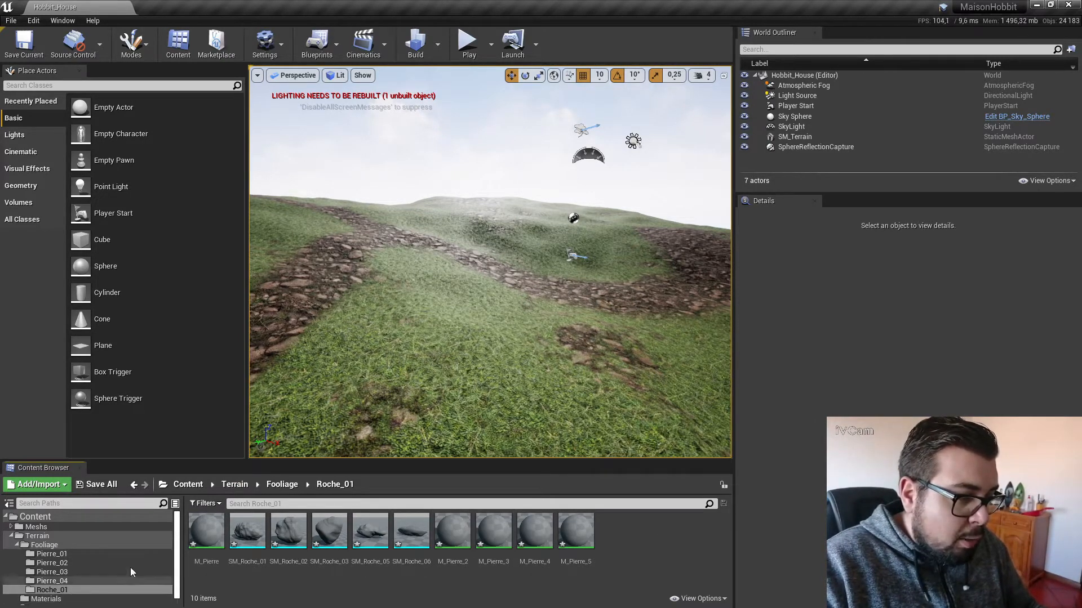
# Create two subfolders named Textures and Materials inside the Roche_01 content folder.
pyautogui.click(37, 484)
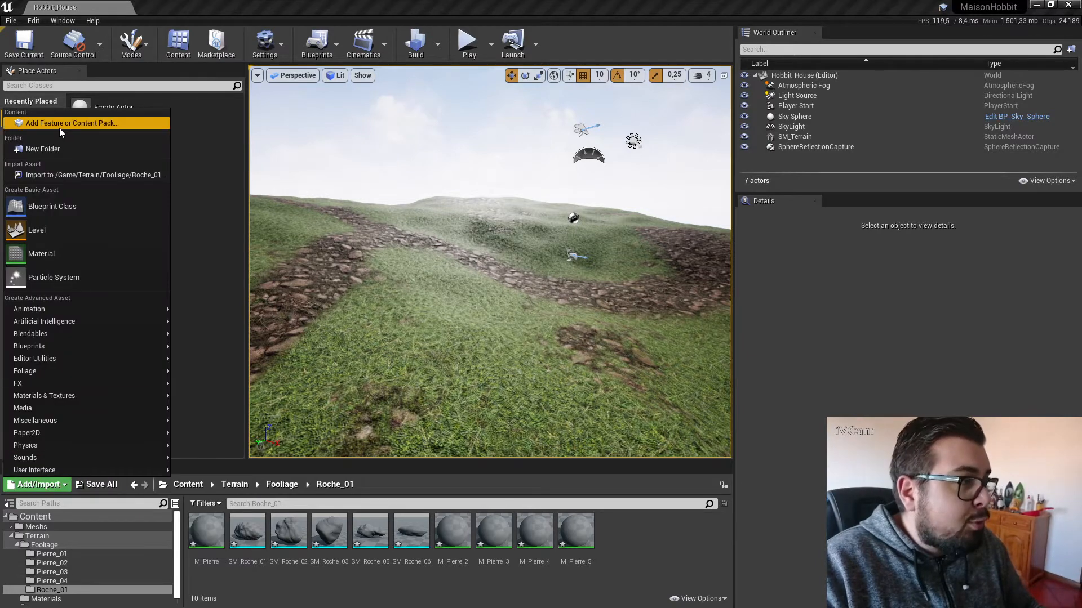
pyautogui.click(63, 148)
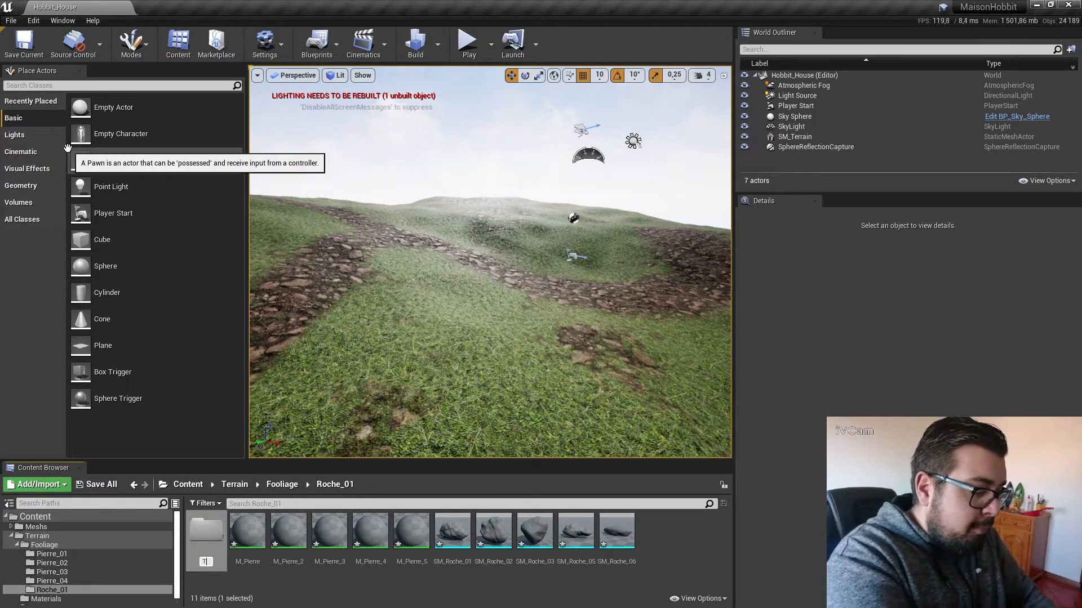
pyautogui.write('s')
pyautogui.press('Return')
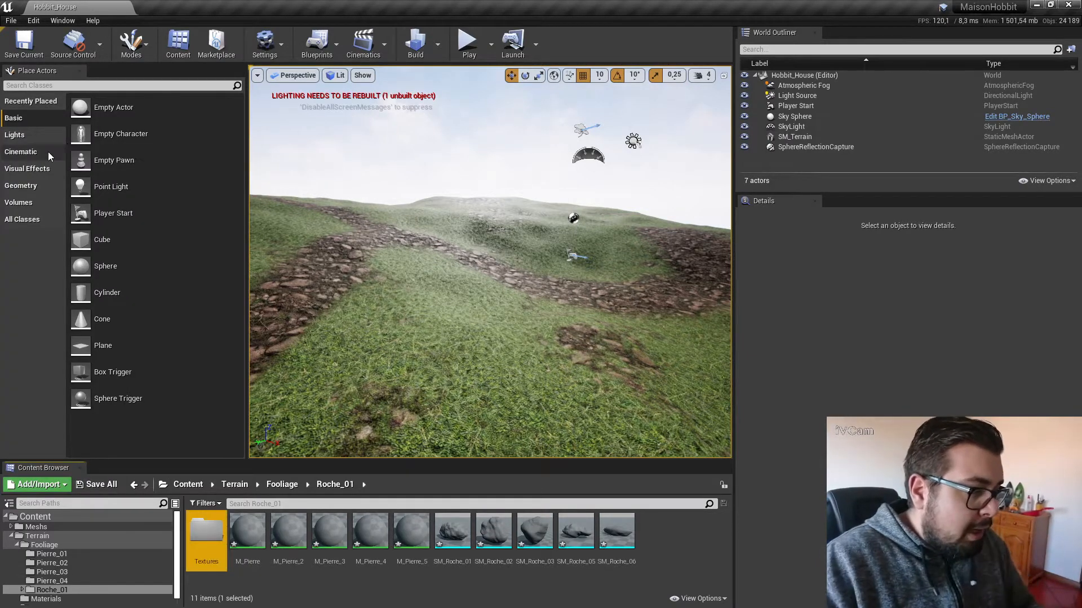
pyautogui.click(58, 483)
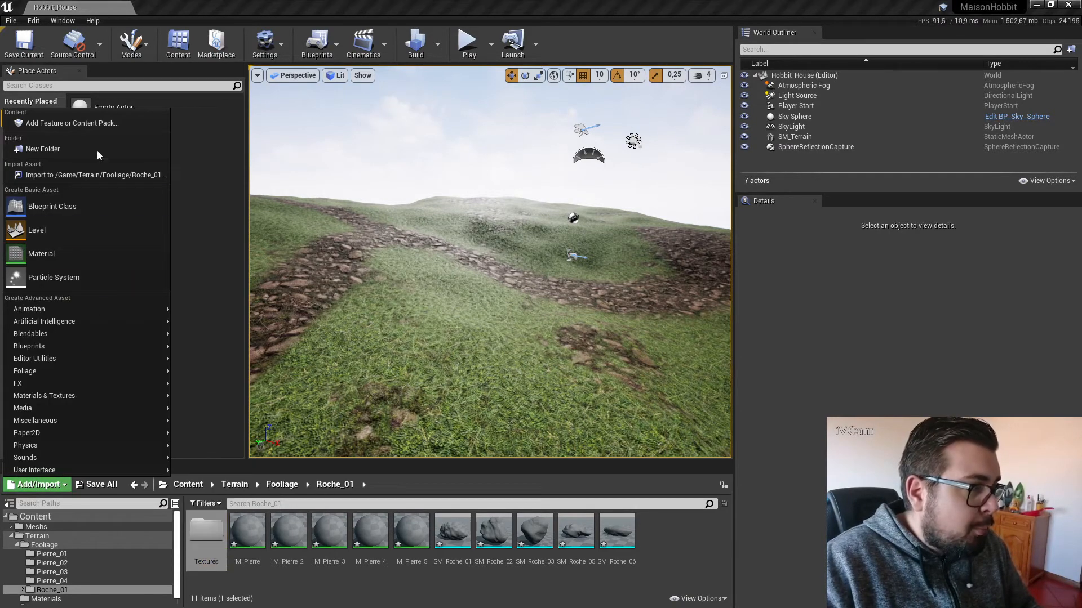
pyautogui.click(97, 150)
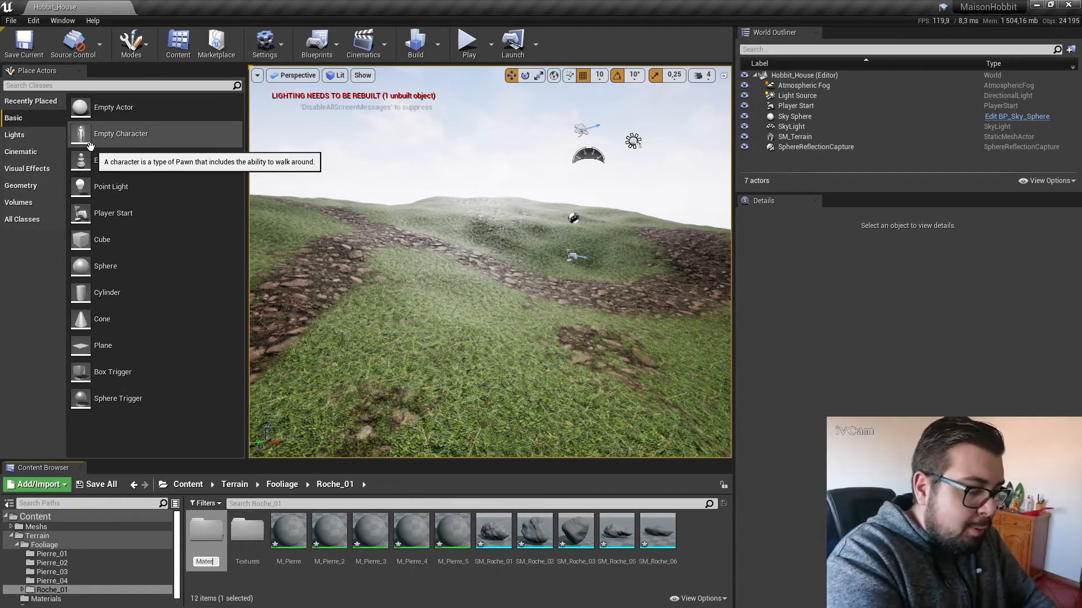
# Move the M_Pierre, M_Pierre_2, M_Pierre_3, M_Pierre_4 and M_Pierre_5 materials into the Materials subfolder.
pyautogui.click(288, 532)
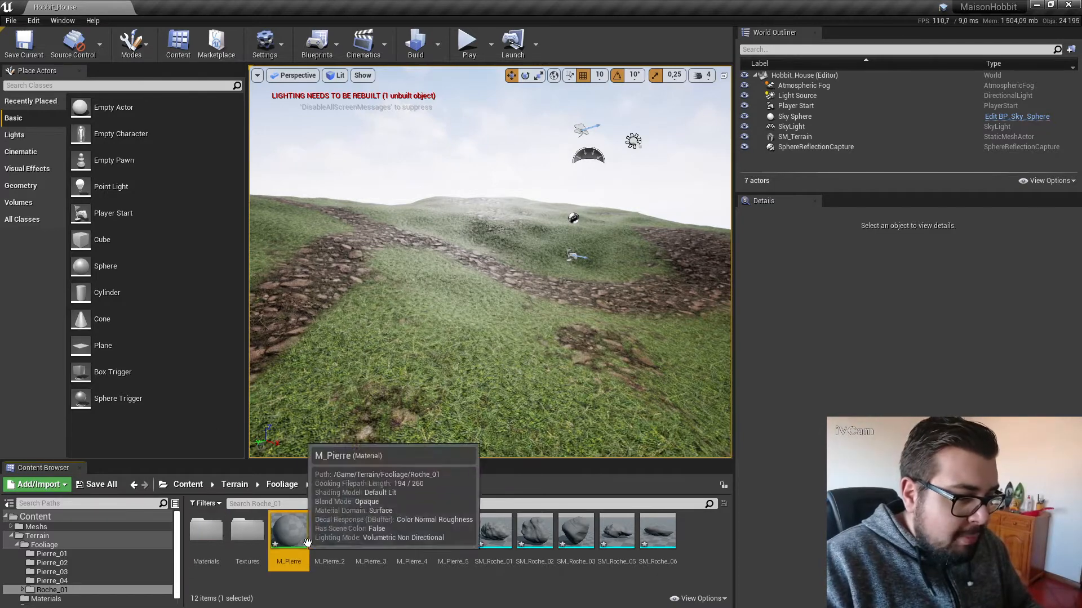
pyautogui.keyDown('shift'); pyautogui.click(475, 534); pyautogui.keyUp('shift')
pyautogui.click(452, 533)
pyautogui.click(289, 533)
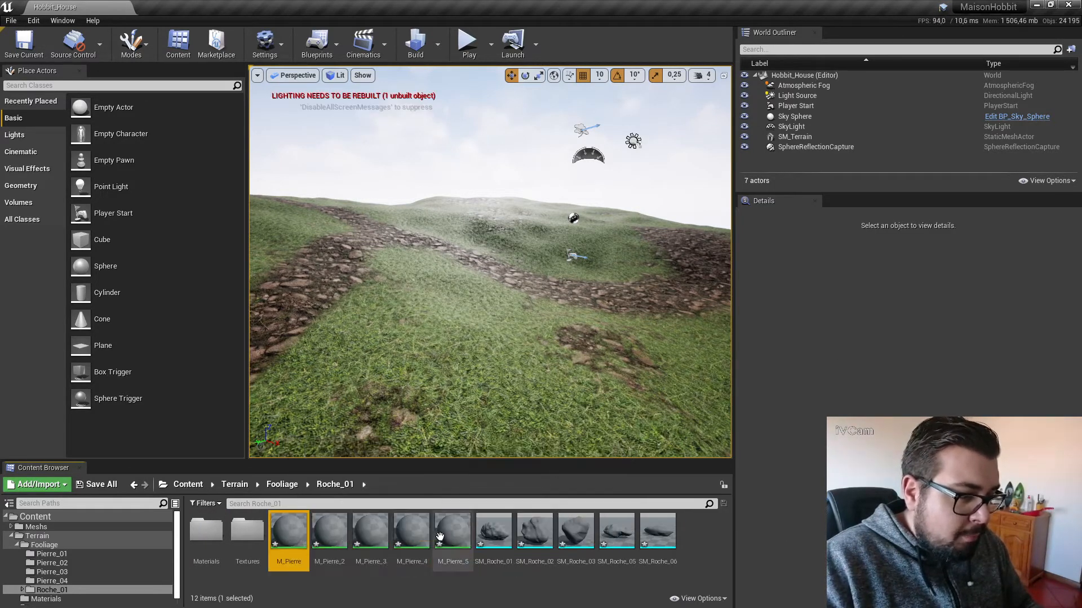
pyautogui.keyDown('shift'); pyautogui.click(452, 533); pyautogui.keyUp('shift')
pyautogui.moveTo(308, 532); pyautogui.dragTo(210, 549)
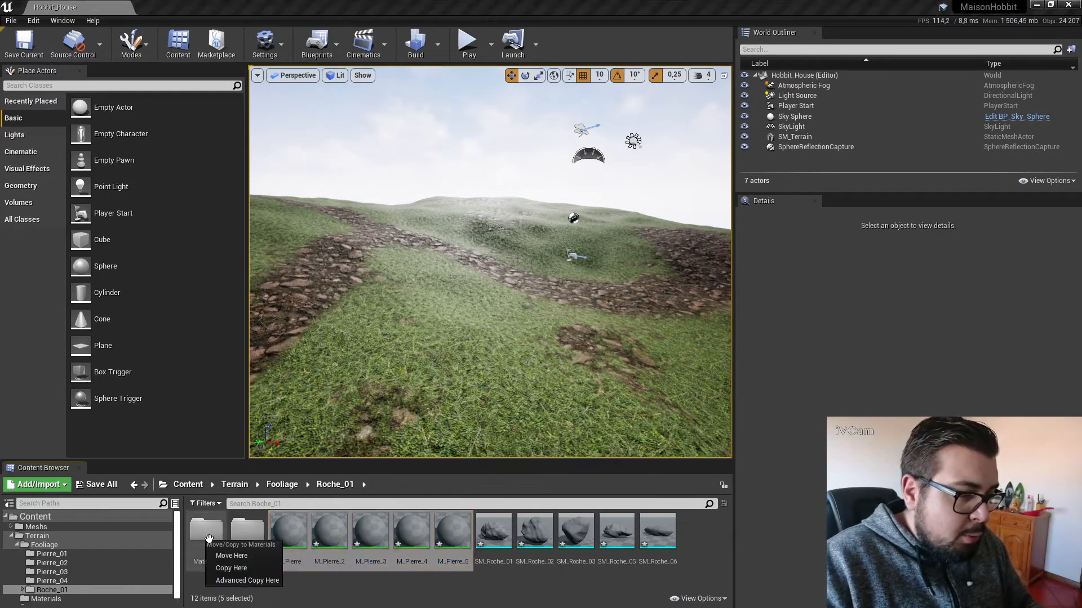
pyautogui.click(235, 555)
# Start an import into the Roche_01/Textures content folder and browse to the Substance Painter/Textures/Roche_01 folder on disk.
pyautogui.click(246, 530)
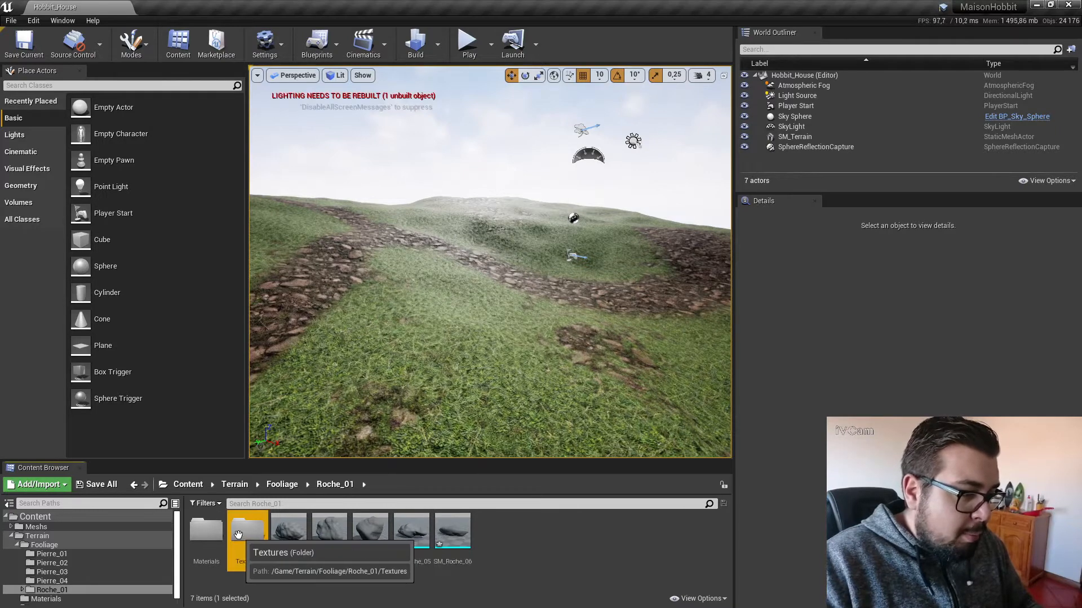
pyautogui.doubleClick(247, 530)
pyautogui.click(38, 484)
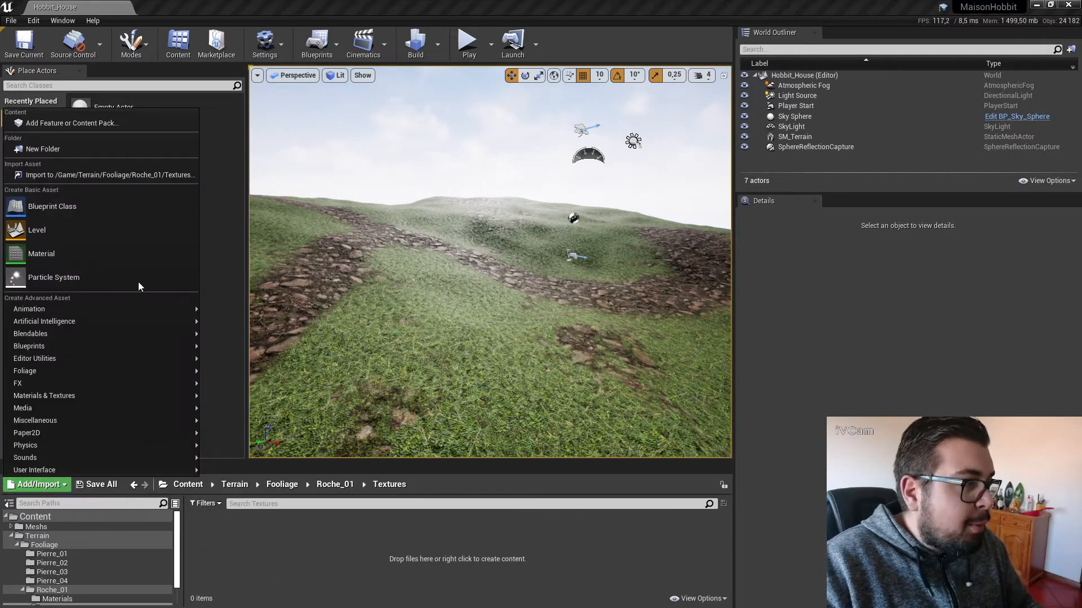
pyautogui.click(68, 176)
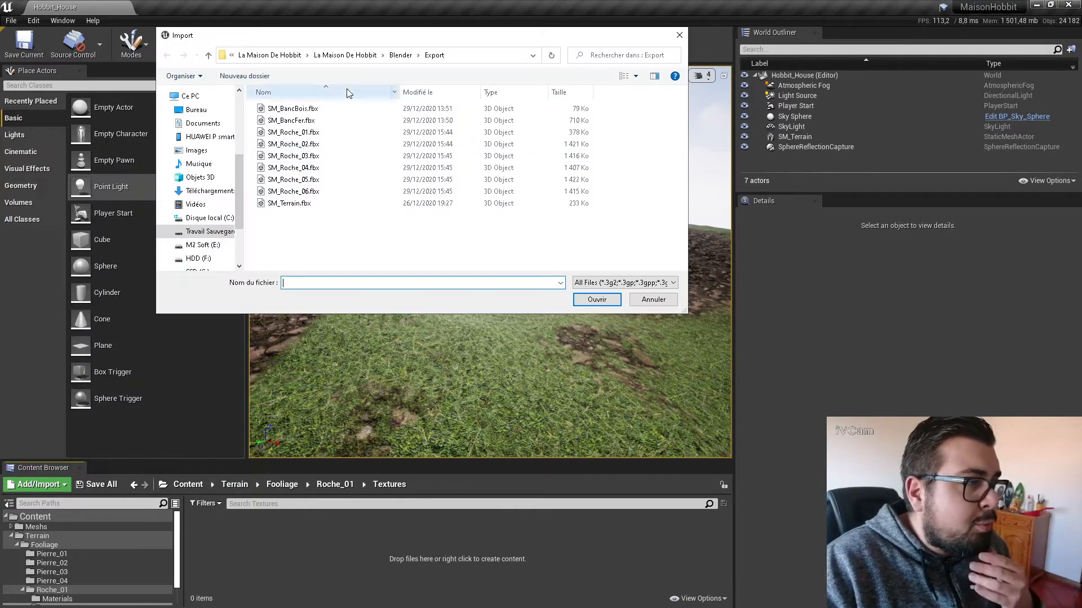
pyautogui.click(404, 55)
pyautogui.click(408, 55)
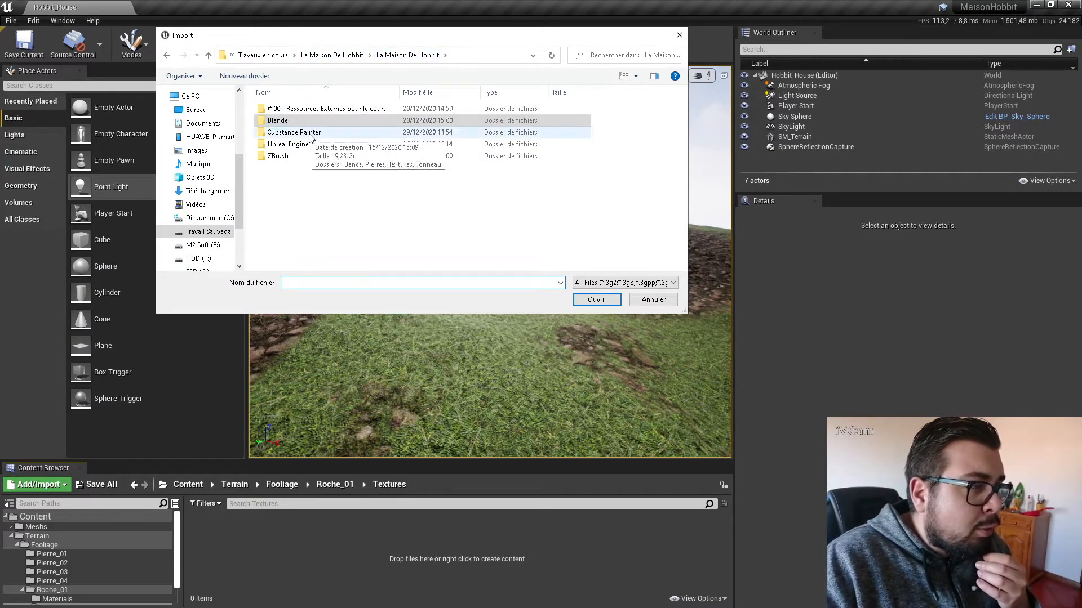
pyautogui.doubleClick(309, 134)
pyautogui.doubleClick(293, 134)
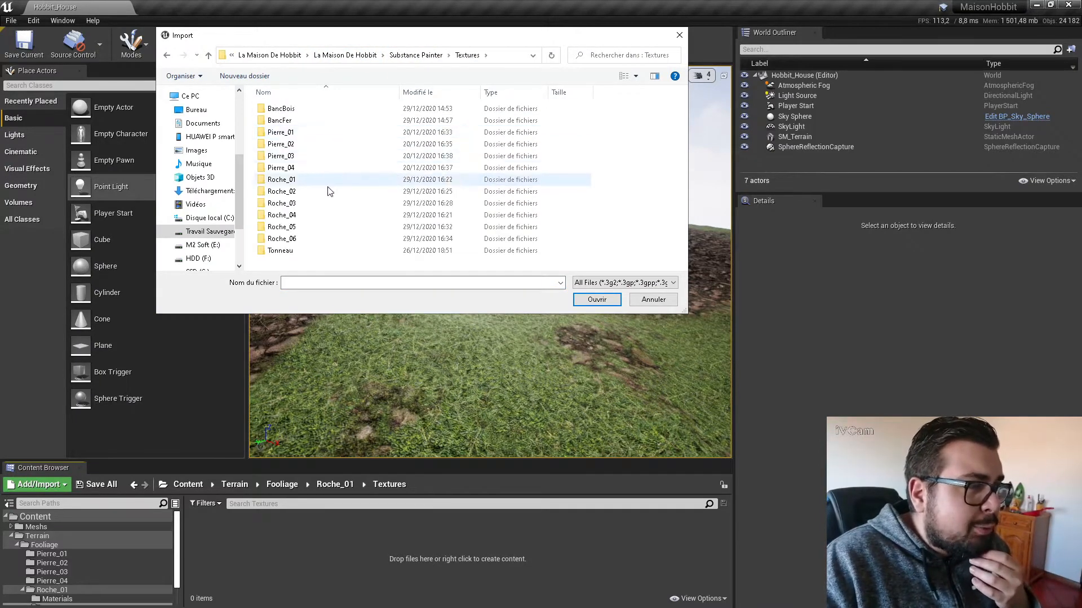
pyautogui.doubleClick(282, 179)
# Import AOSMR.png, Color.png, DB.png and Normal_Unreal.png together, leaving out HD_Specular.png and Normal_Blender.png.
pyautogui.click(290, 125)
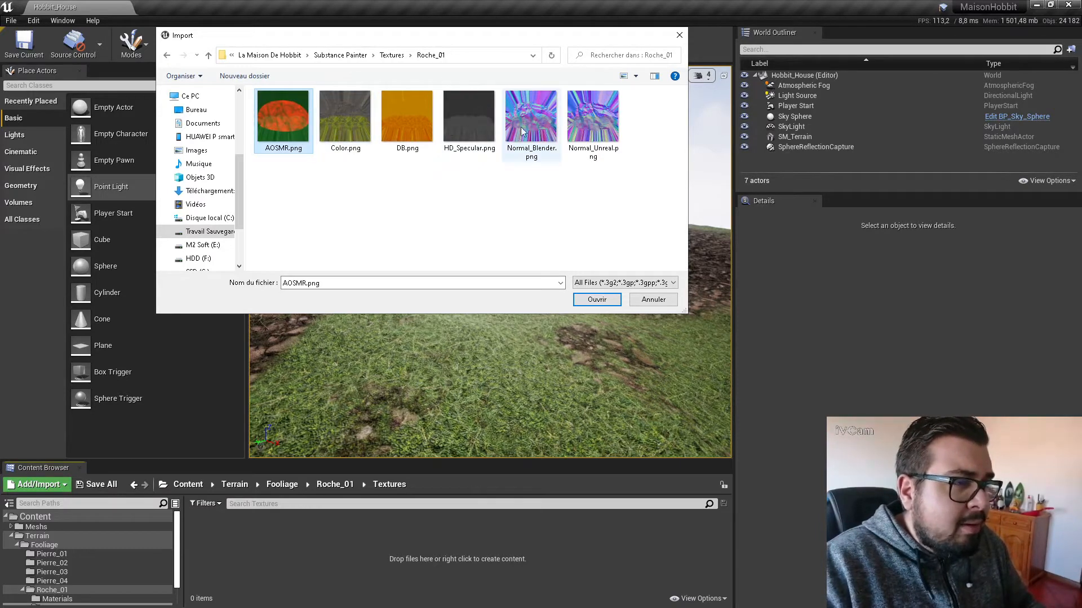
pyautogui.keyDown('shift'); pyautogui.click(592, 120); pyautogui.keyUp('shift')
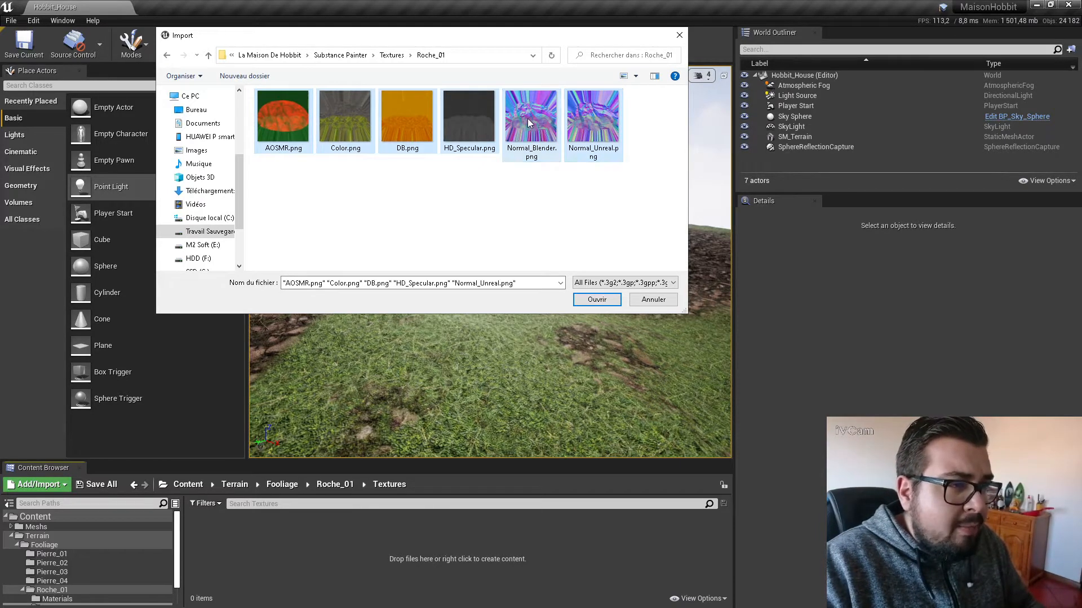
pyautogui.keyDown('ctrl'); pyautogui.click(528, 118); pyautogui.keyUp('ctrl')
pyautogui.keyDown('ctrl'); pyautogui.click(465, 118); pyautogui.keyUp('ctrl')
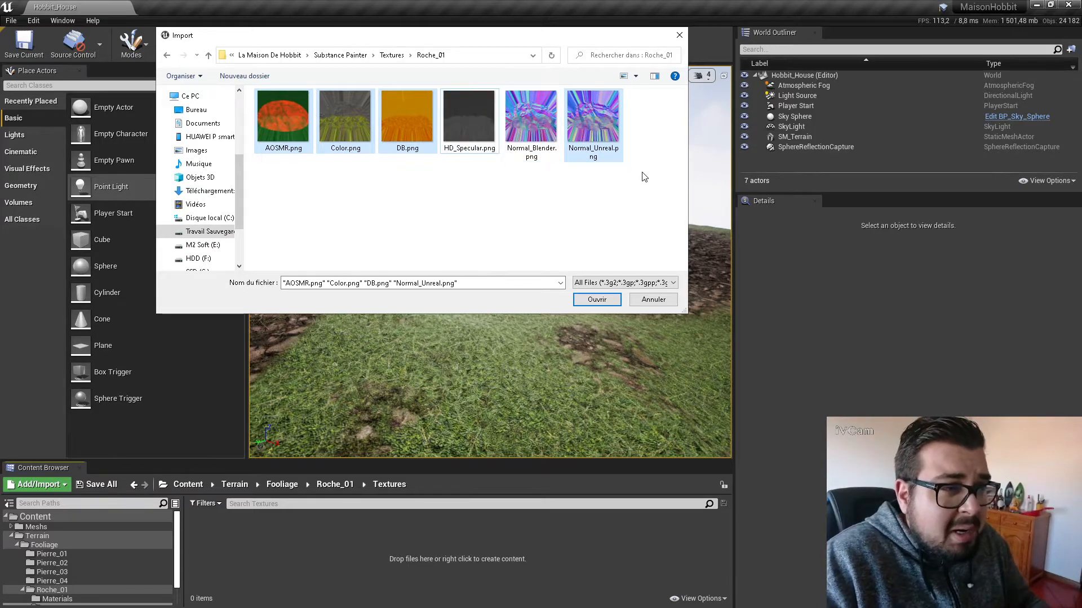
pyautogui.click(597, 300)
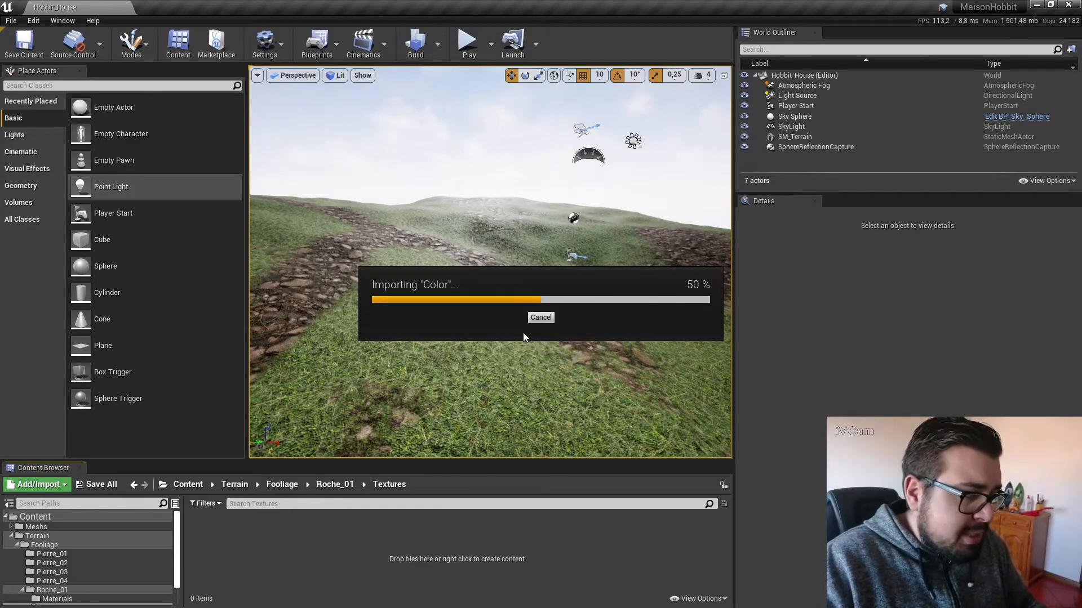
# Create a subfolder named Roche_01 inside the Textures folder.
pyautogui.click(38, 485)
pyautogui.moveTo(84, 470)
pyautogui.click(423, 531)
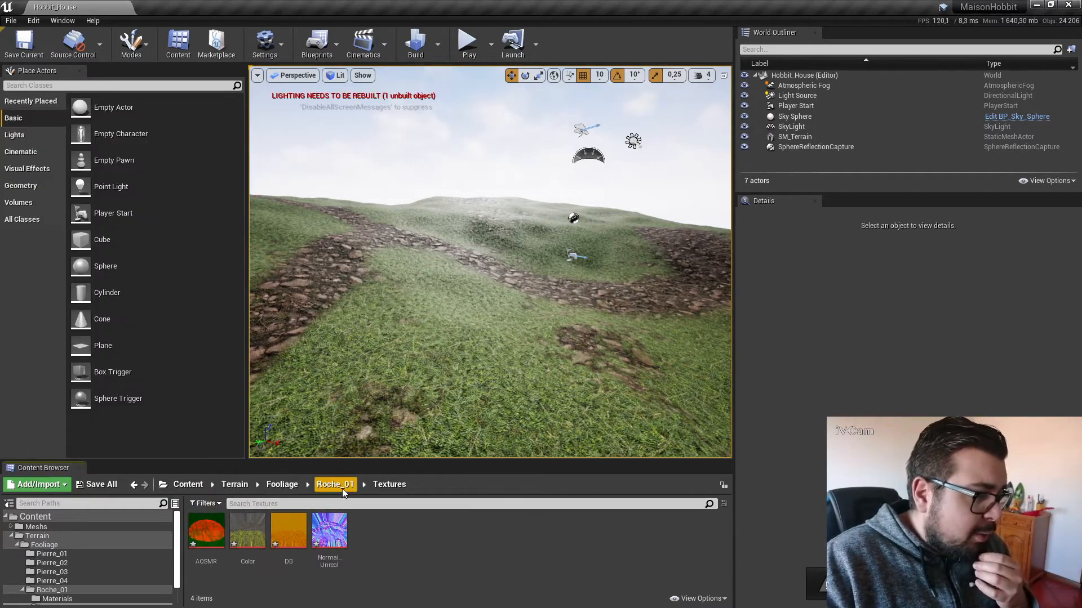
pyautogui.rightClick(384, 545)
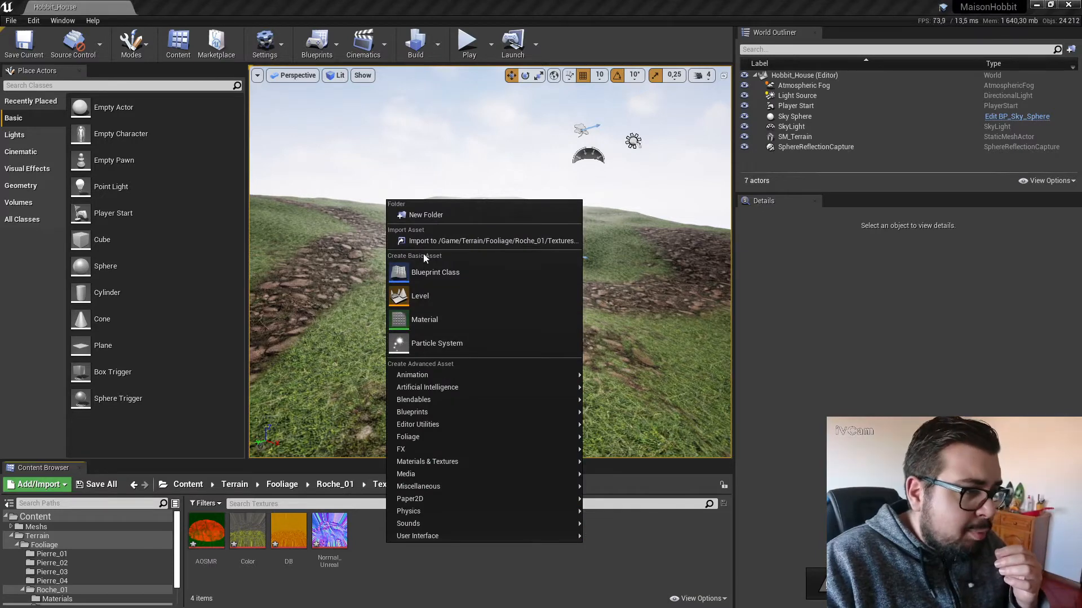
pyautogui.click(442, 212)
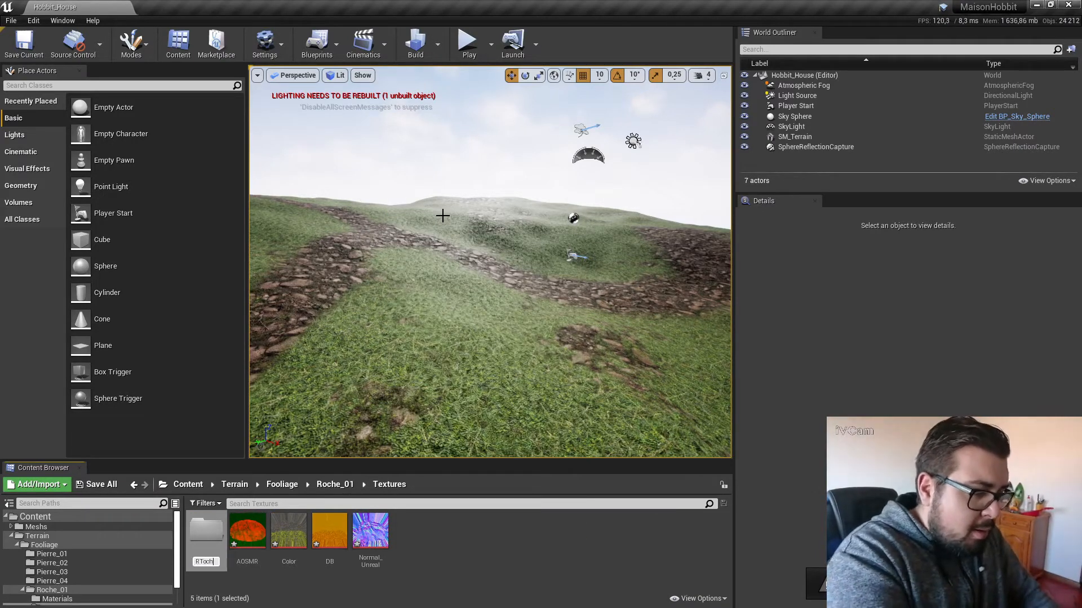
pyautogui.press('BackSpace')
pyautogui.press('BackSpace')
pyautogui.press('BackSpace')
pyautogui.press('BackSpace')
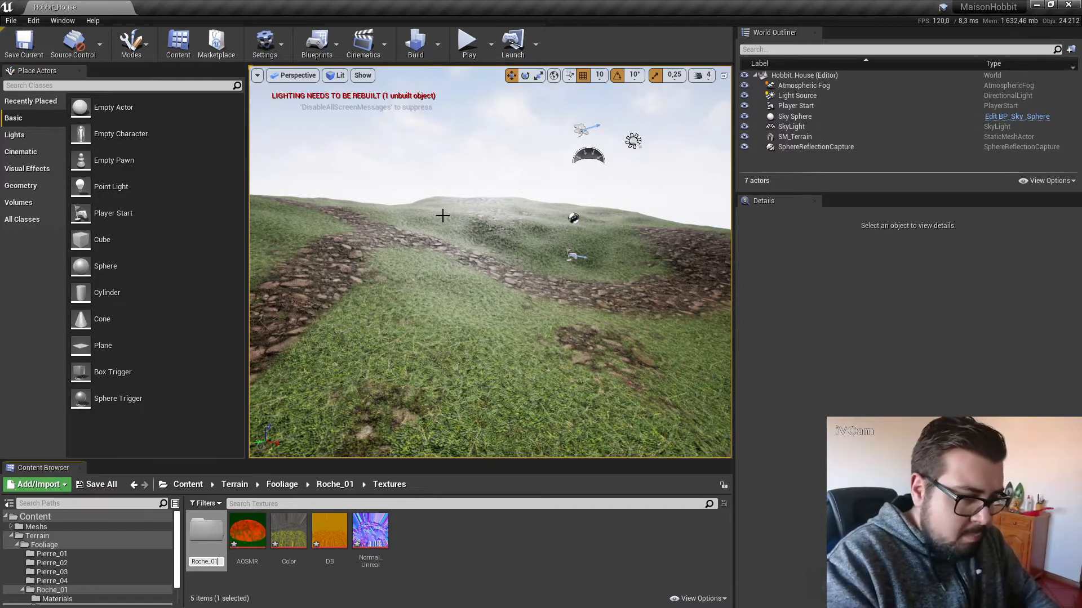
pyautogui.press('Return')
# Move the AOSMR, Color, DB and Normal_Unreal textures into the Roche_01 subfolder of Textures.
pyautogui.click(370, 530)
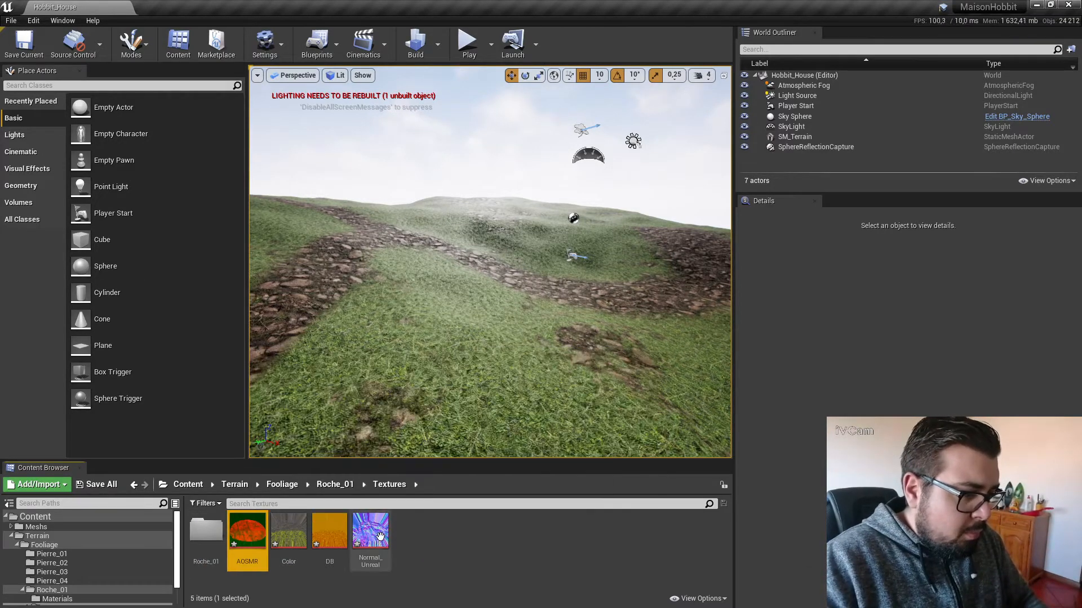
pyautogui.keyDown('shift'); pyautogui.click(247, 530); pyautogui.keyUp('shift')
pyautogui.moveTo(247, 530); pyautogui.dragTo(222, 546)
pyautogui.click(242, 555)
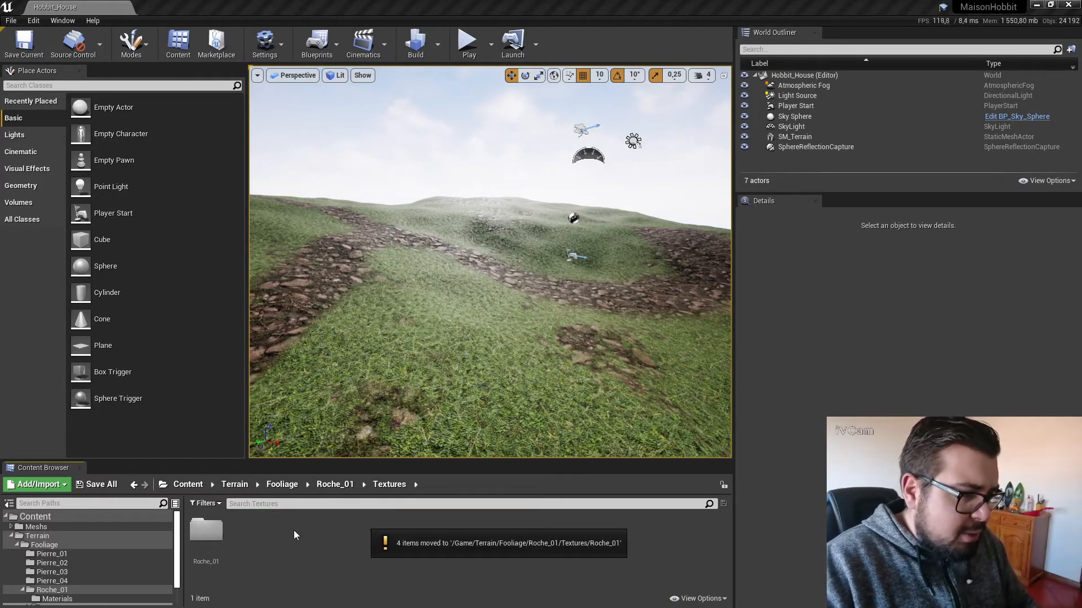
# Create a subfolder named Roche_02 inside the Textures folder.
pyautogui.click(40, 483)
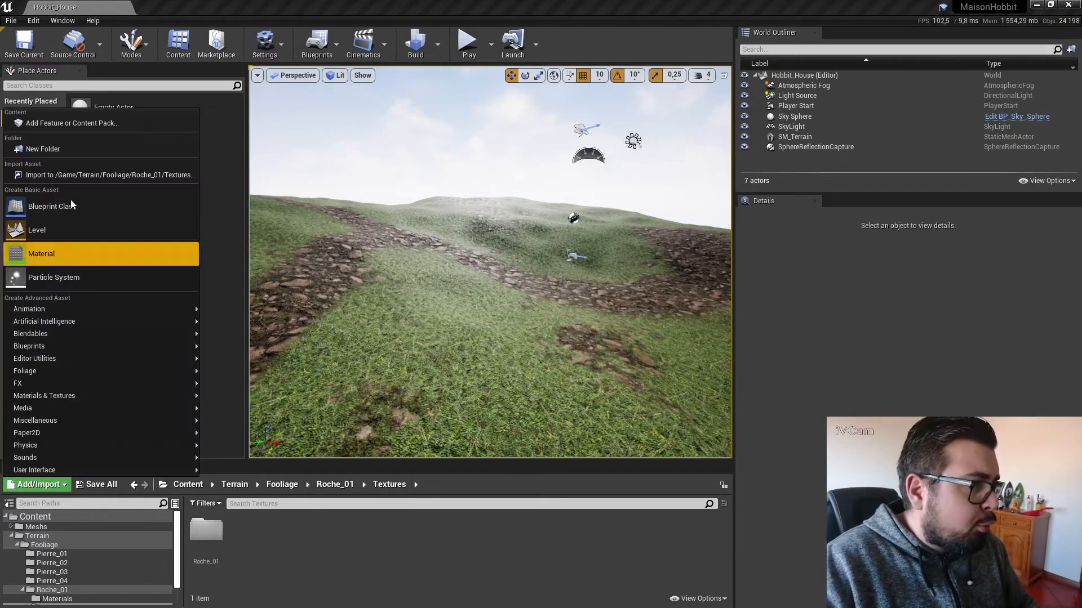
pyautogui.click(62, 144)
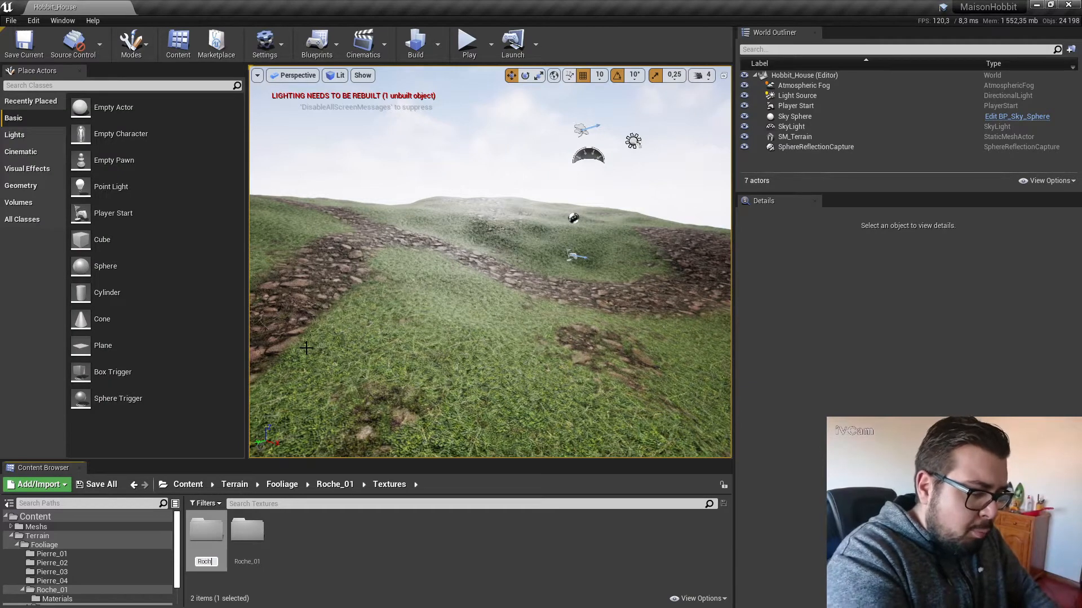
pyautogui.write('Roche_02')
pyautogui.press('Return')
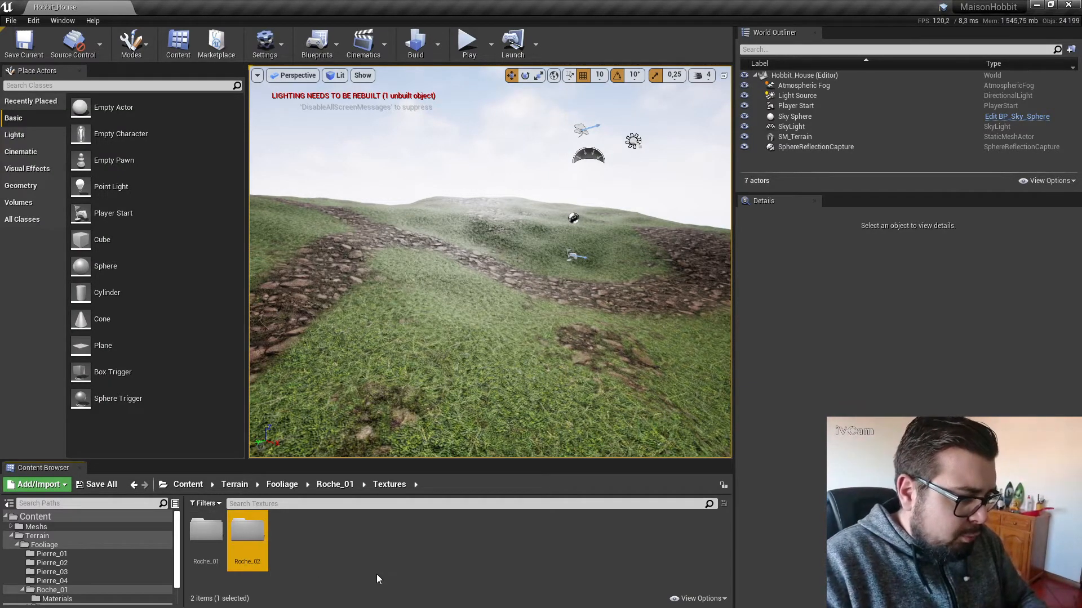
pyautogui.rightClick(256, 542)
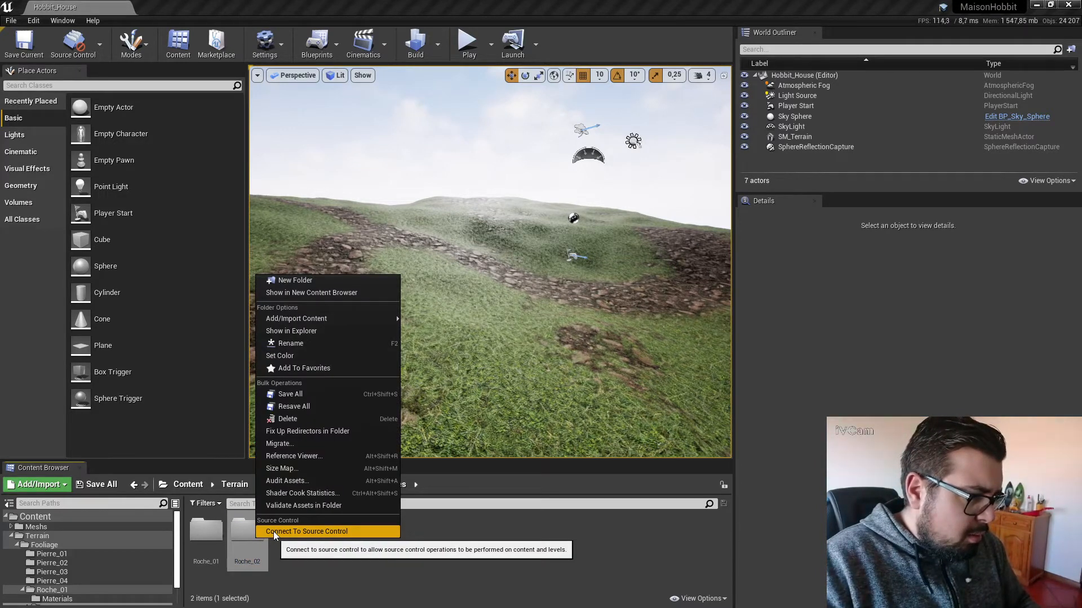
pyautogui.press('Escape')
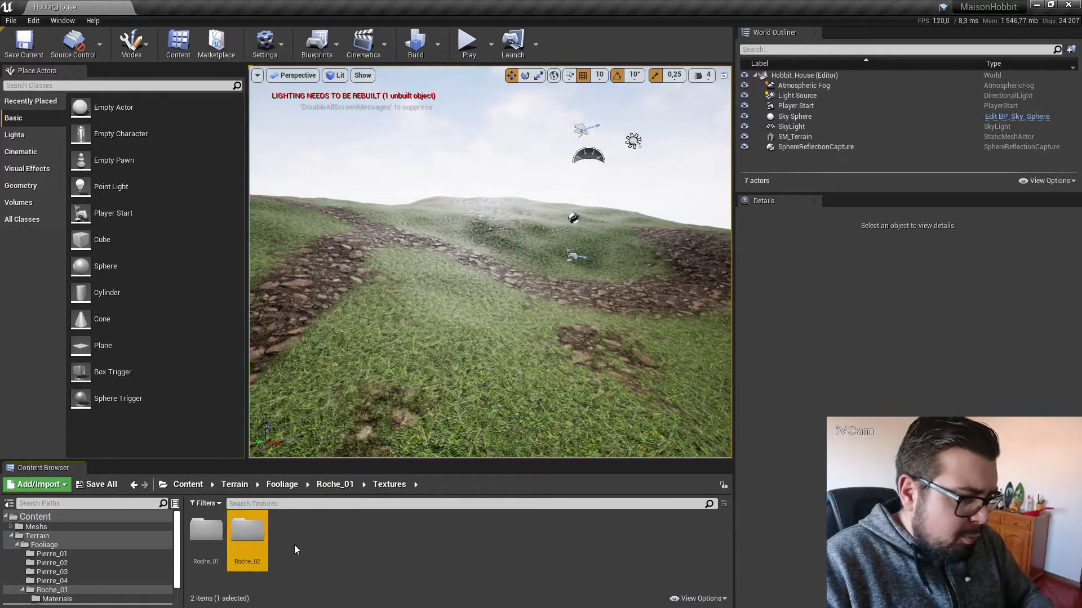
# Add a Roche_03 subfolder to the Textures folder.
pyautogui.click(65, 485)
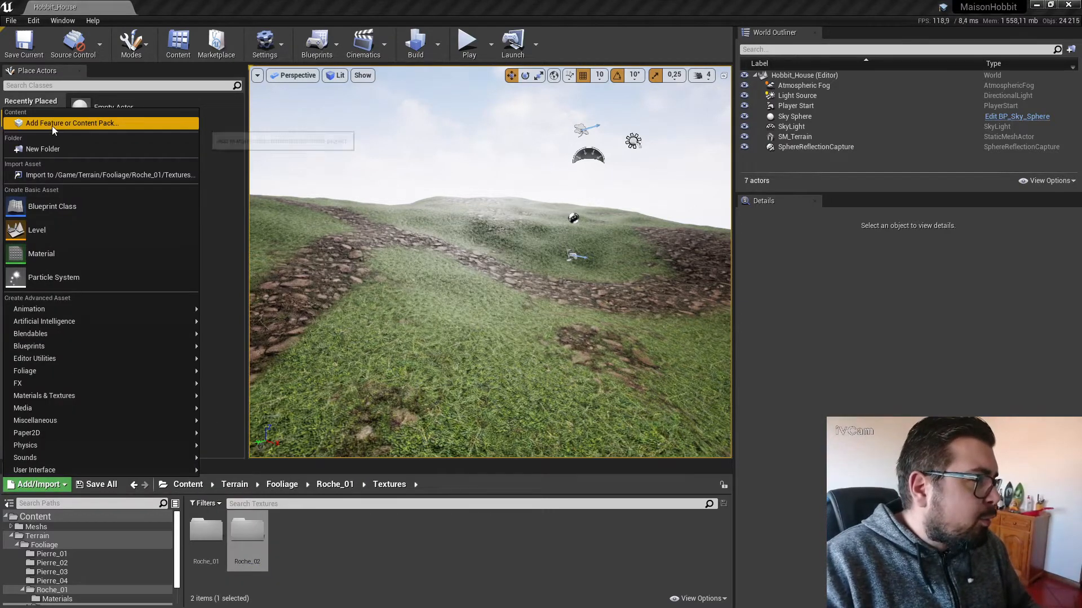
pyautogui.click(55, 147)
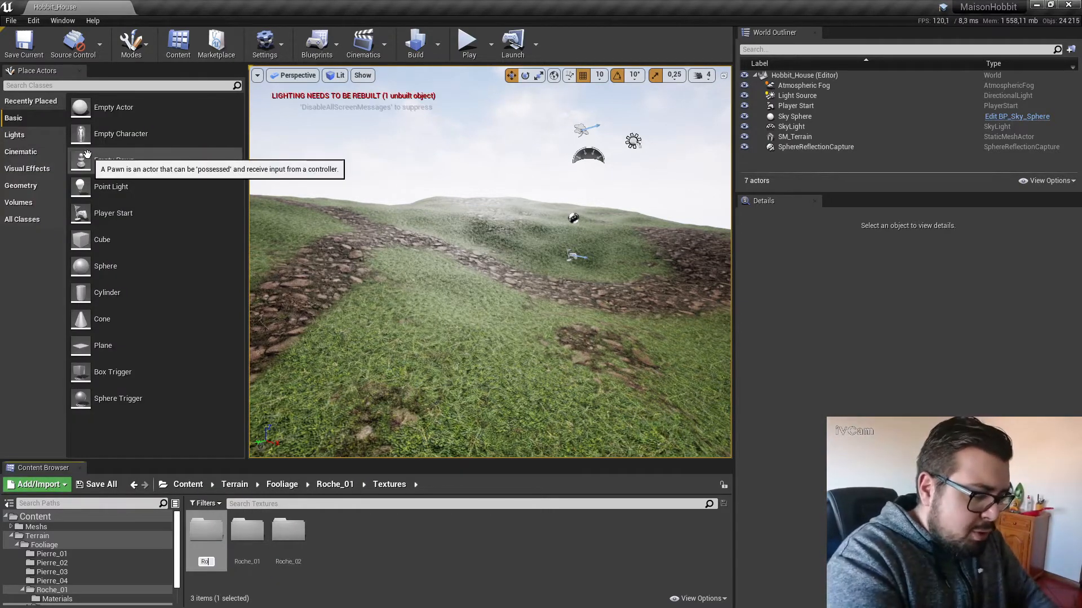
pyautogui.write('Roche_03')
pyautogui.press('Return')
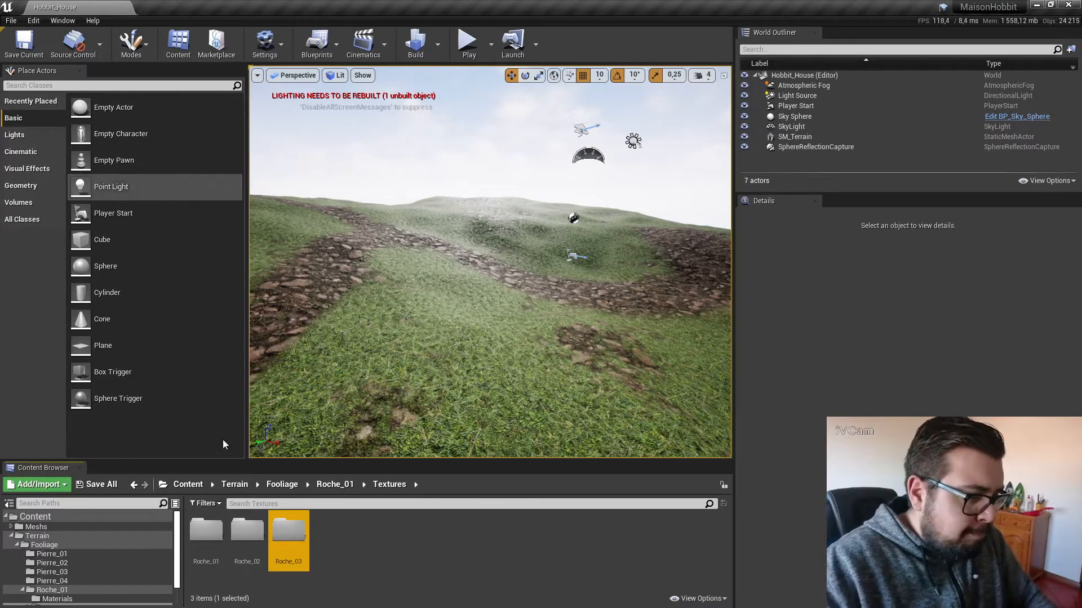
pyautogui.click(376, 565)
# Add Roche_05 and Roche_06 subfolders to the Textures folder.
pyautogui.click(39, 484)
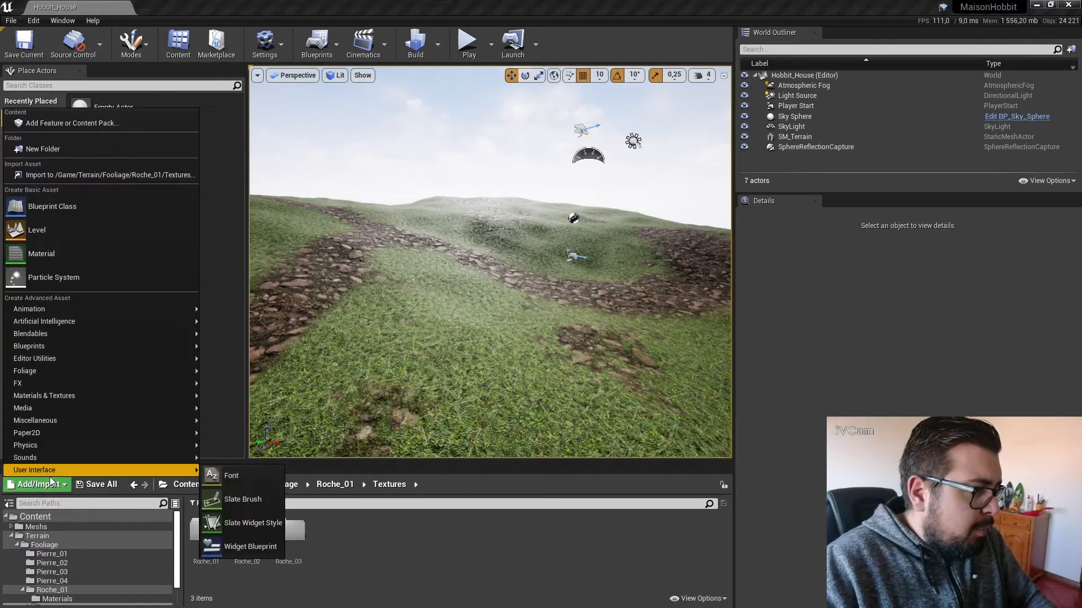
pyautogui.click(82, 151)
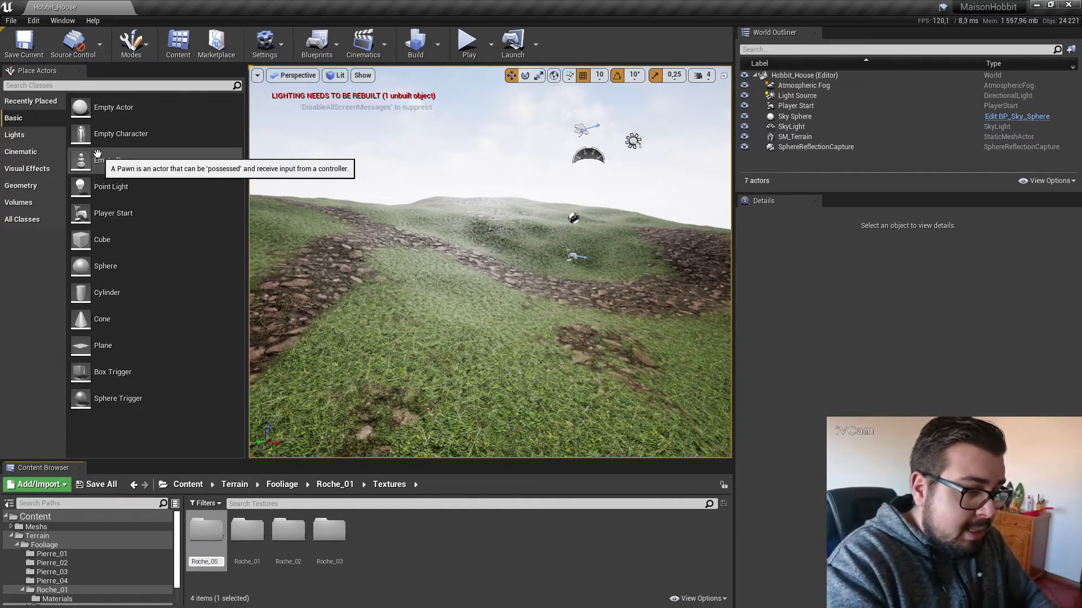
pyautogui.press('Return')
pyautogui.click(57, 487)
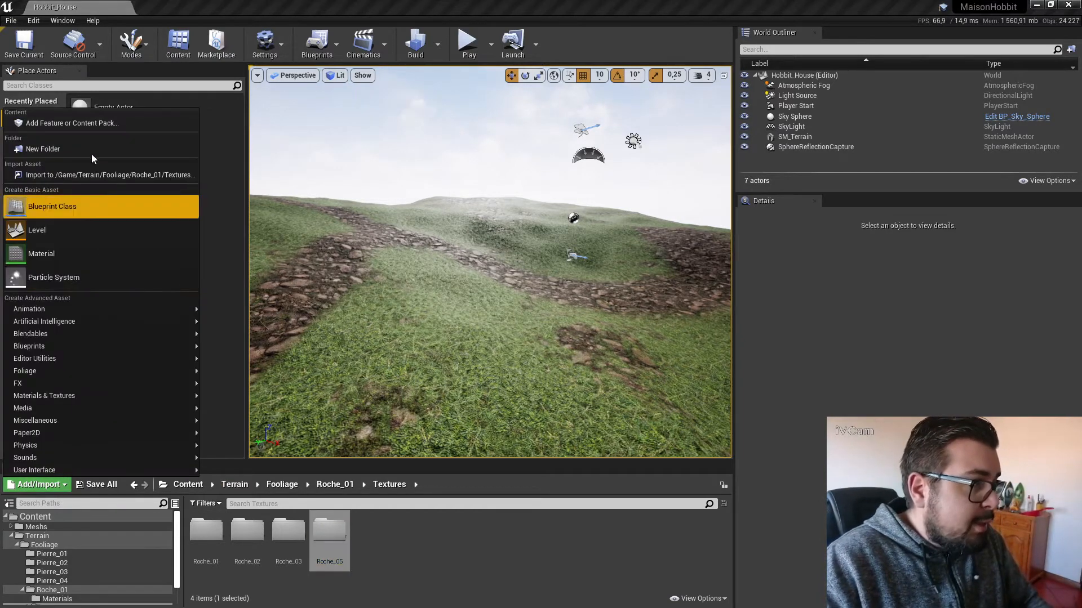
pyautogui.click(87, 155)
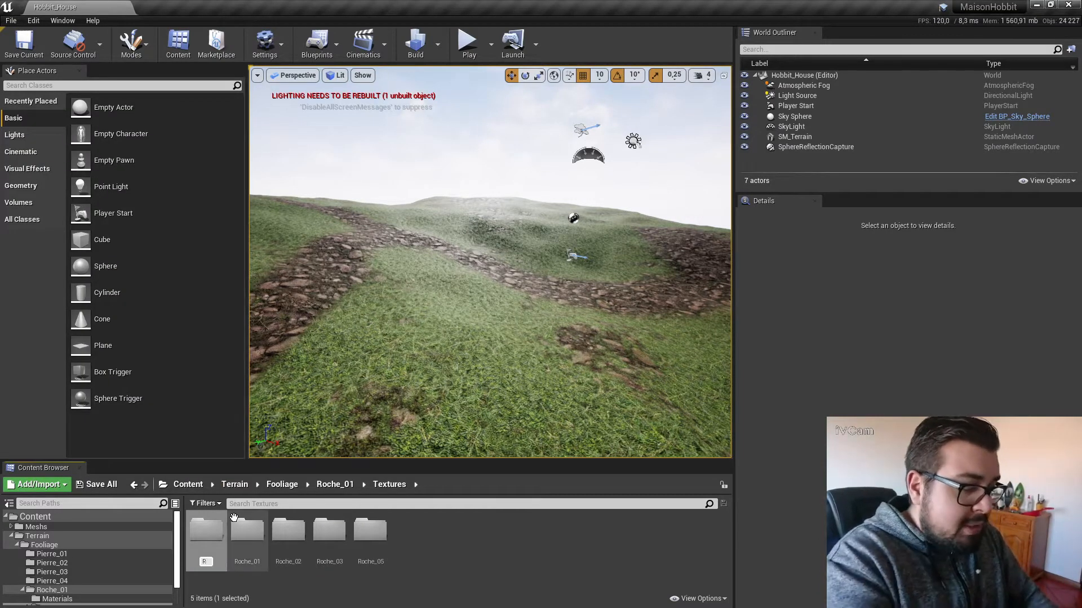
pyautogui.write('Roche_06')
pyautogui.press('Return')
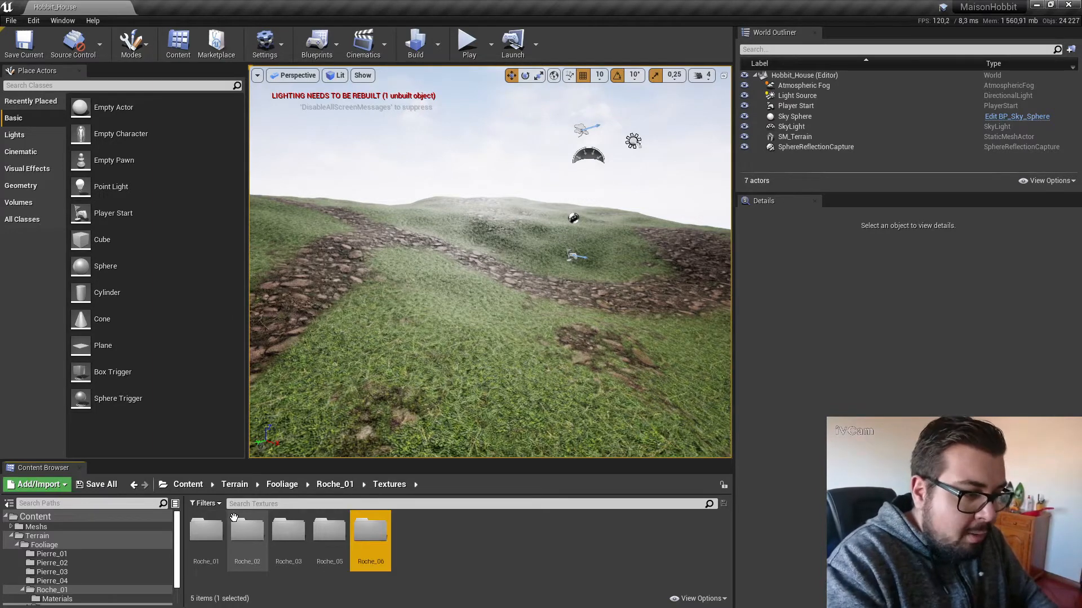
pyautogui.click(435, 564)
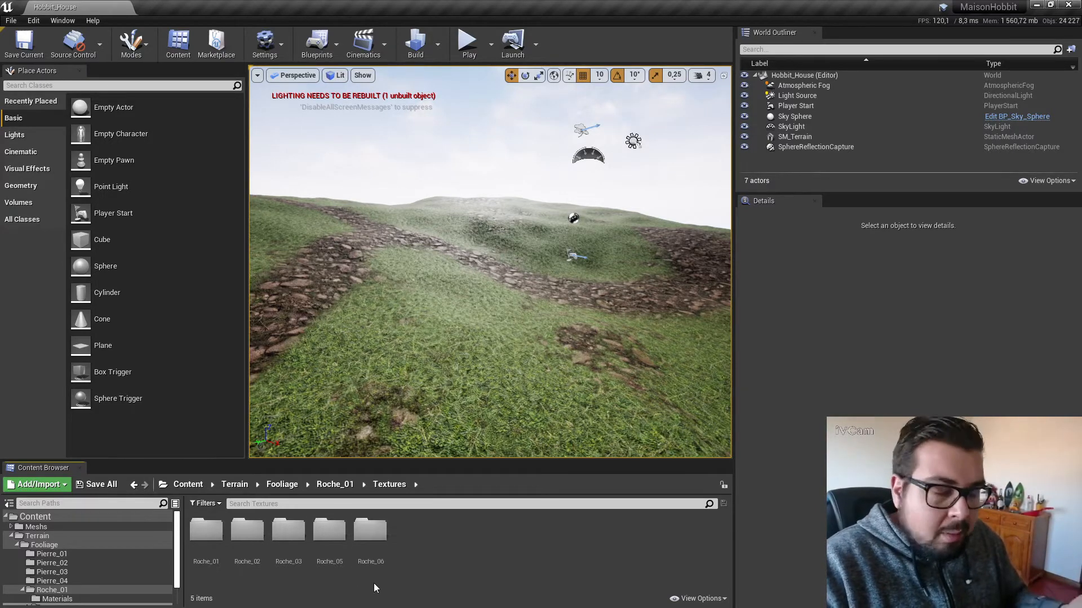
# Import AOSMR.png, Color.png, DB.png and Normal_Unreal.png from the Substance Painter Roche_02 textures into the project's Roche_02 subfolder.
pyautogui.click(203, 538)
pyautogui.doubleClick(247, 530)
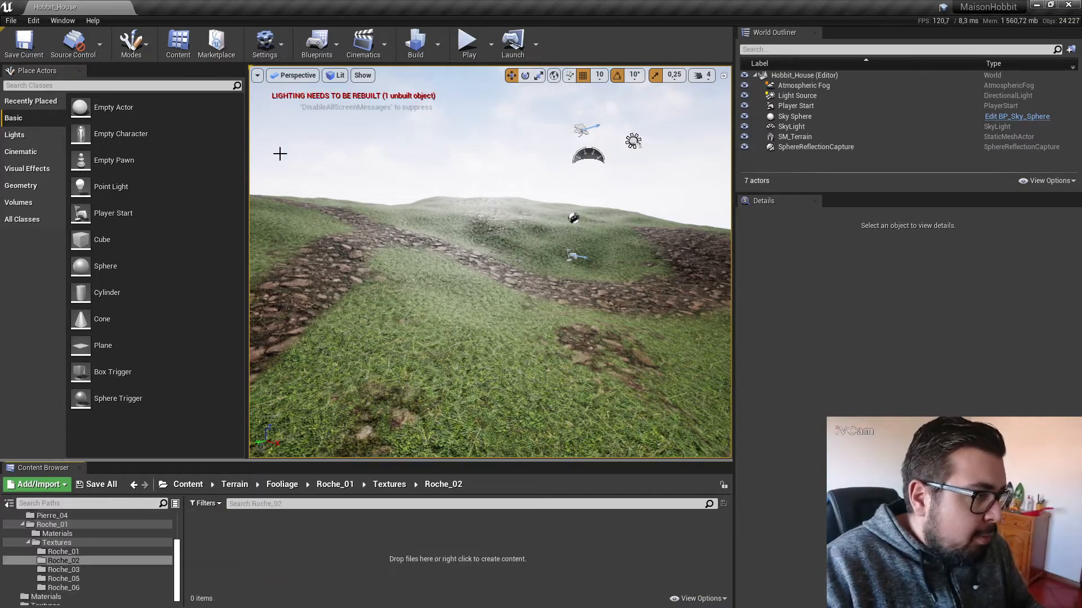
pyautogui.click(51, 485)
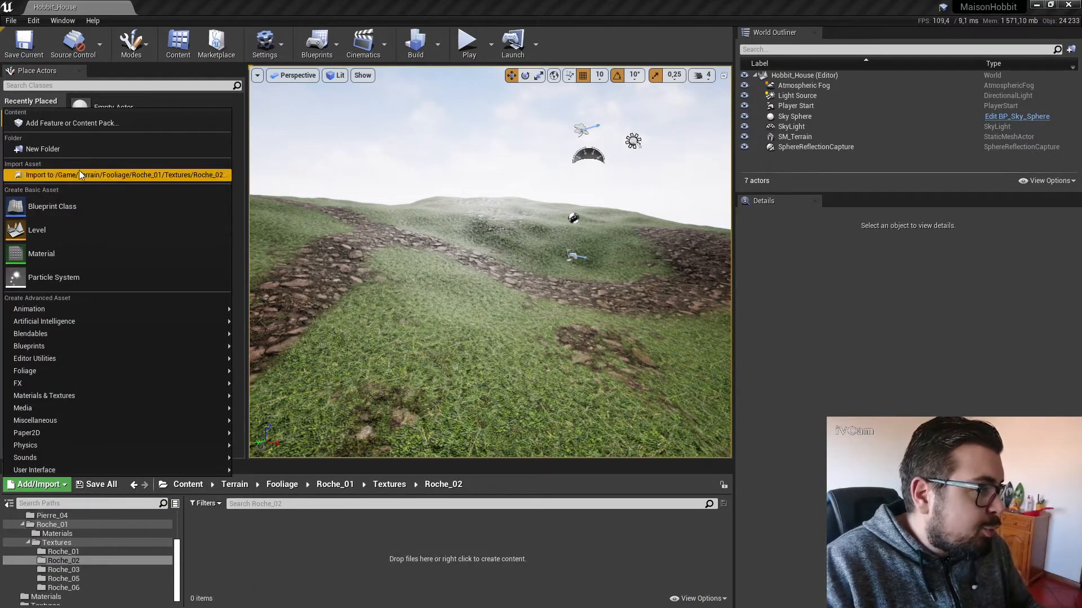
pyautogui.click(82, 173)
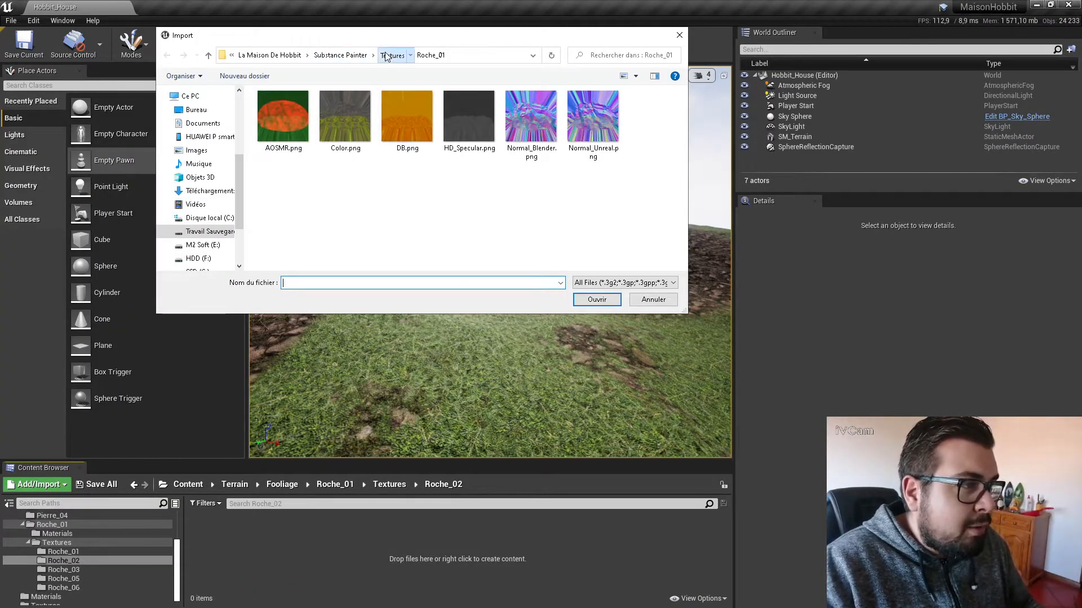
pyautogui.click(387, 56)
pyautogui.doubleClick(276, 188)
pyautogui.click(289, 119)
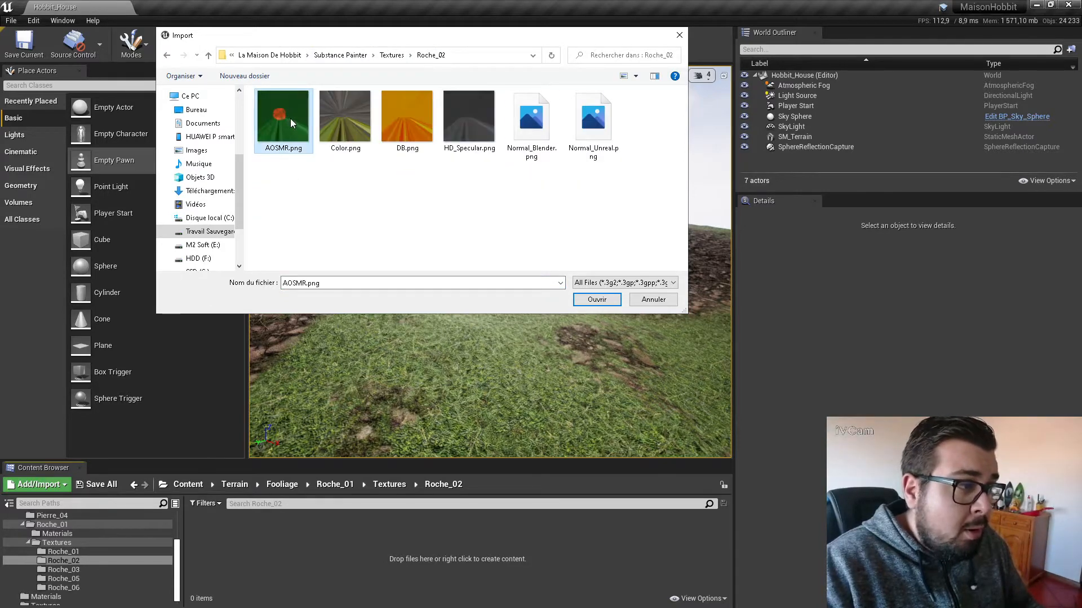
pyautogui.keyDown('ctrl'); pyautogui.click(604, 119); pyautogui.keyUp('ctrl')
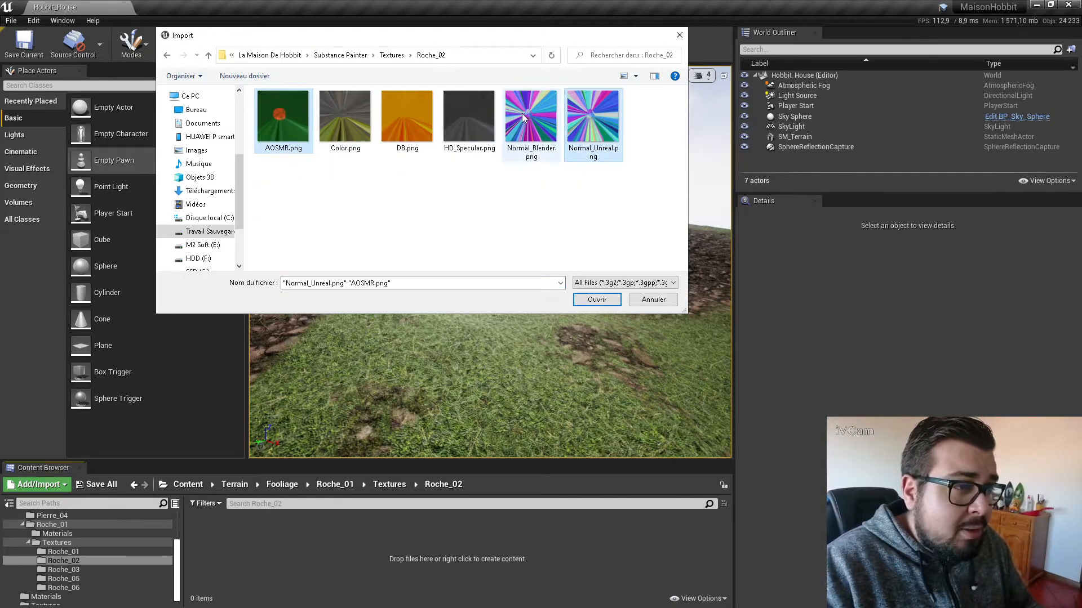
pyautogui.keyDown('ctrl'); pyautogui.click(593, 117); pyautogui.keyUp('ctrl')
pyautogui.keyDown('shift'); pyautogui.click(532, 116); pyautogui.keyUp('shift')
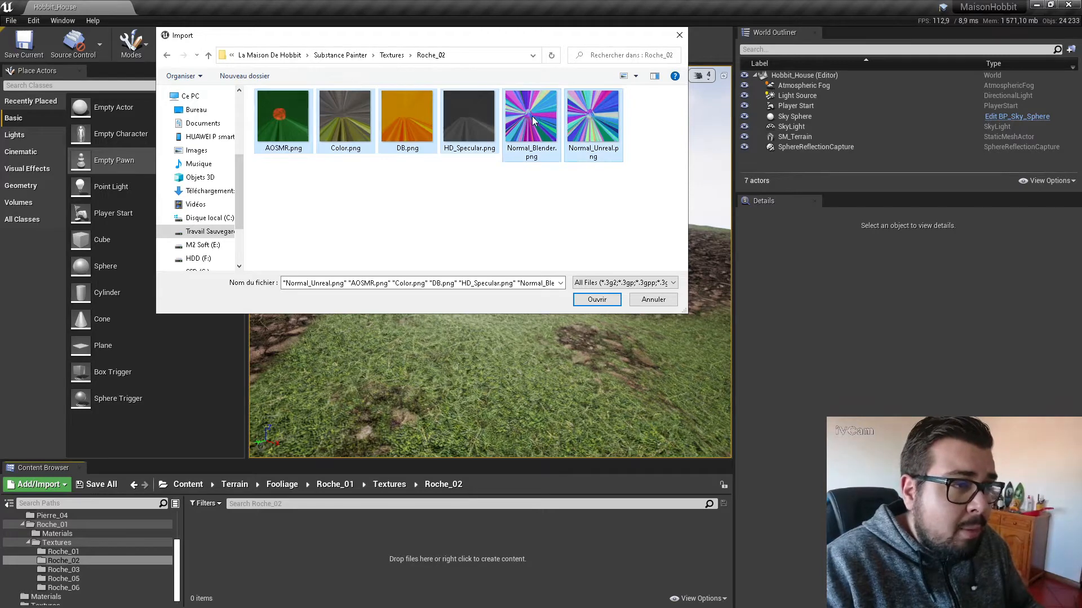
pyautogui.keyDown('shift'); pyautogui.click(597, 111); pyautogui.keyUp('shift')
pyautogui.keyDown('ctrl'); pyautogui.click(529, 116); pyautogui.keyUp('ctrl')
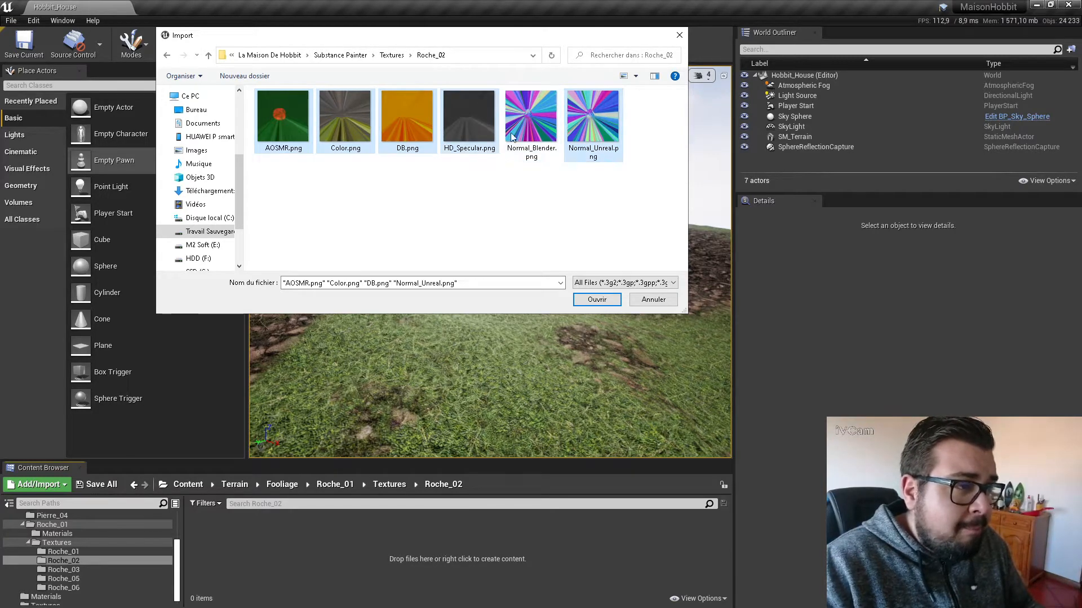
pyautogui.click(596, 299)
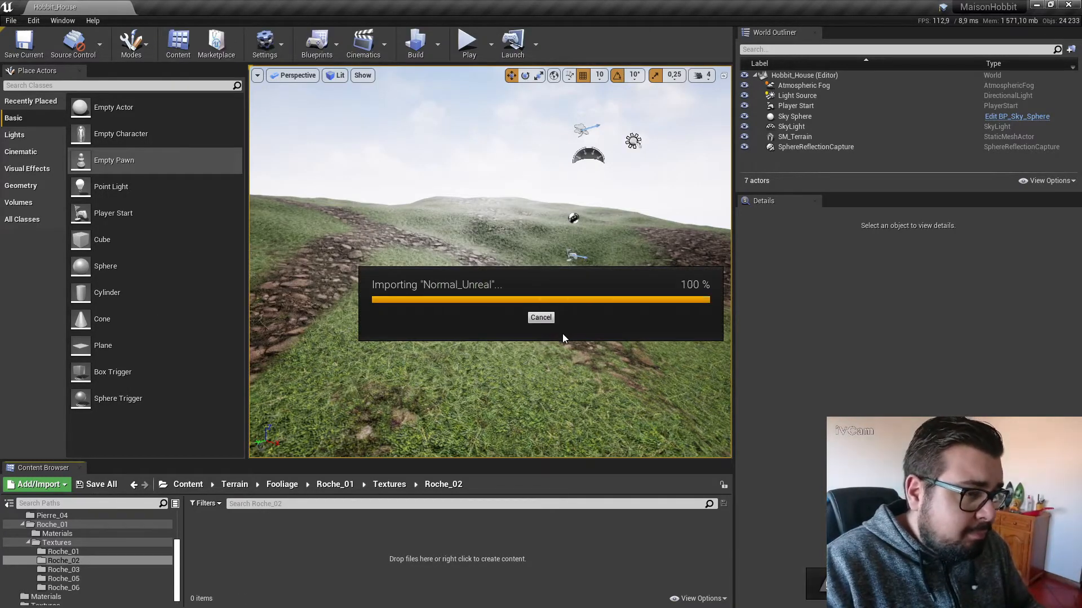
# Import the AOSMR, Color, DB and Normal_Unreal images from the source Roche_03 folder into the Roche_03 textures subfolder.
pyautogui.click(390, 488)
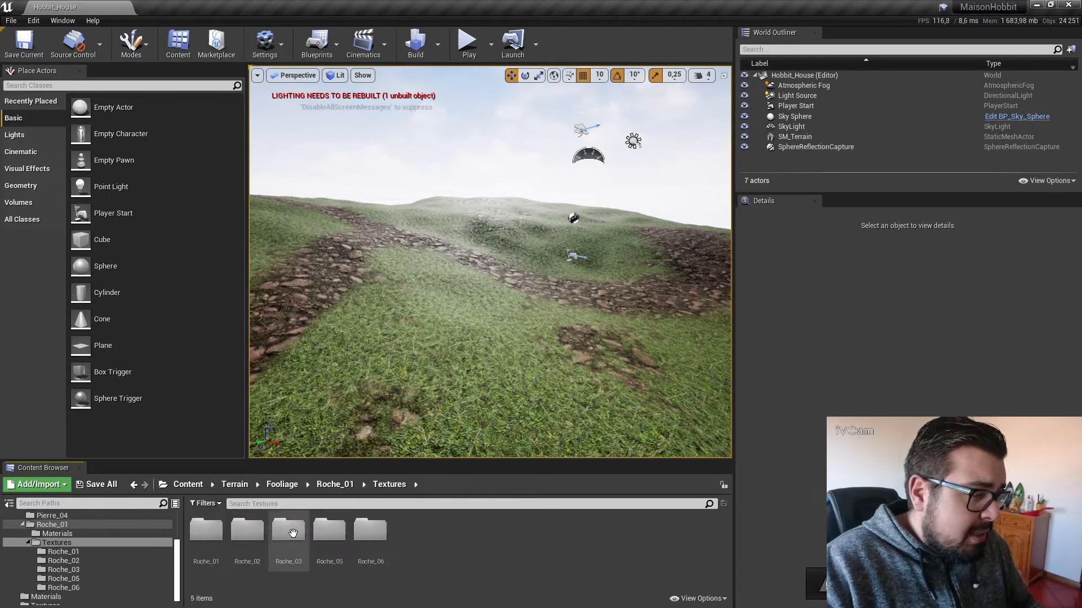
pyautogui.doubleClick(286, 528)
pyautogui.click(48, 483)
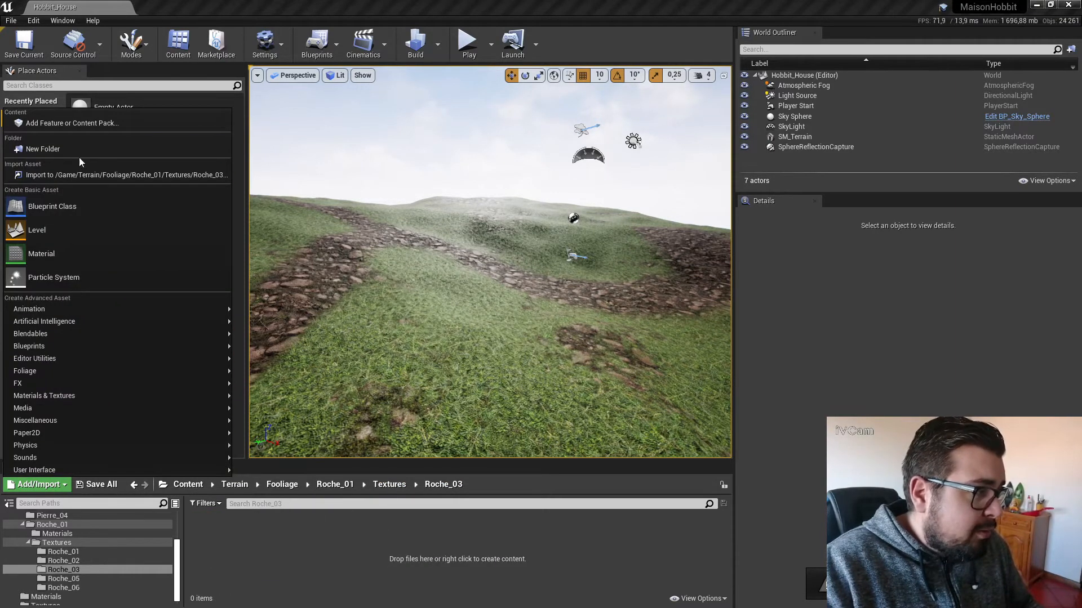
pyautogui.click(88, 172)
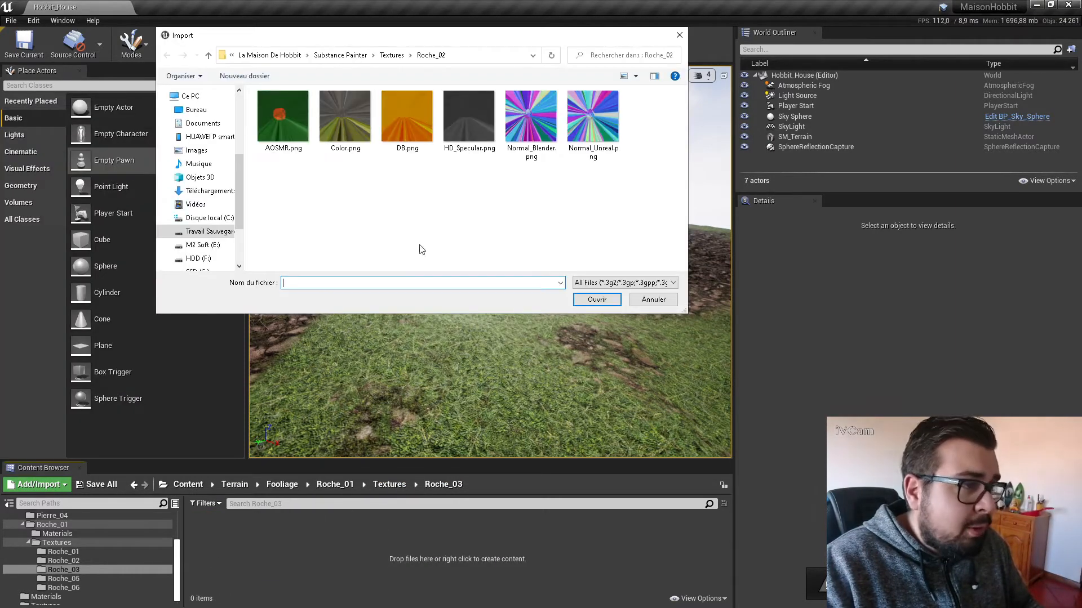
pyautogui.click(392, 54)
pyautogui.doubleClick(299, 184)
pyautogui.click(283, 121)
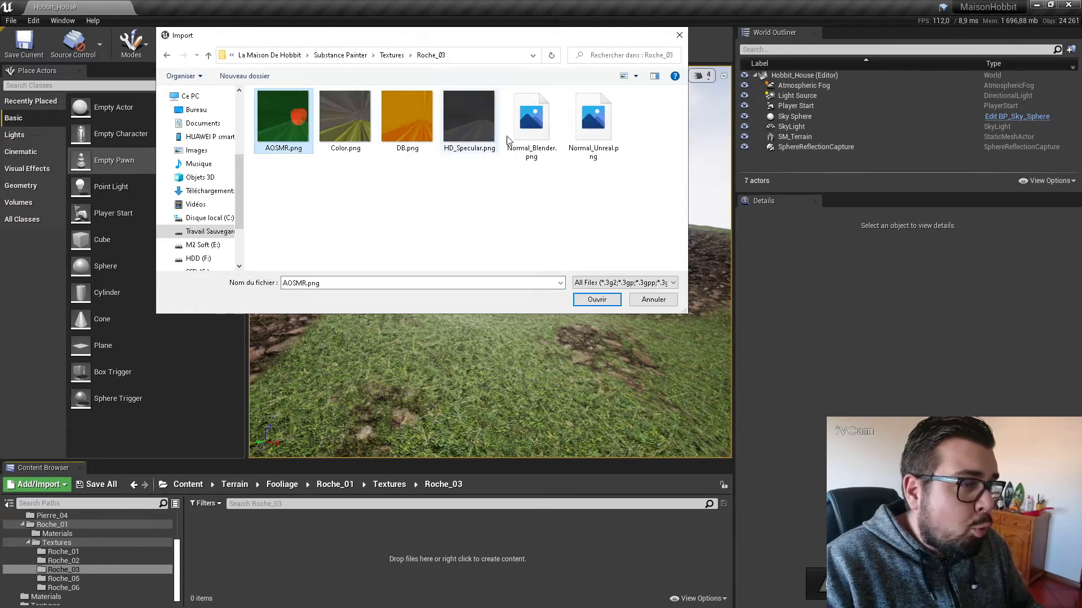
pyautogui.keyDown('shift'); pyautogui.click(602, 140); pyautogui.keyUp('shift')
pyautogui.keyDown('ctrl'); pyautogui.click(515, 119); pyautogui.keyUp('ctrl')
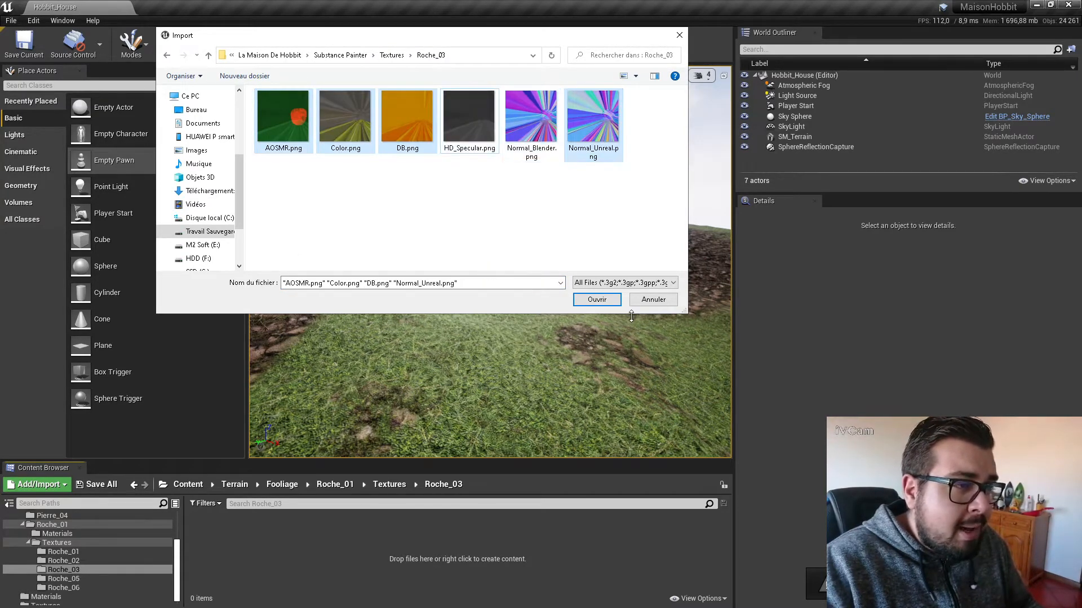
pyautogui.click(597, 300)
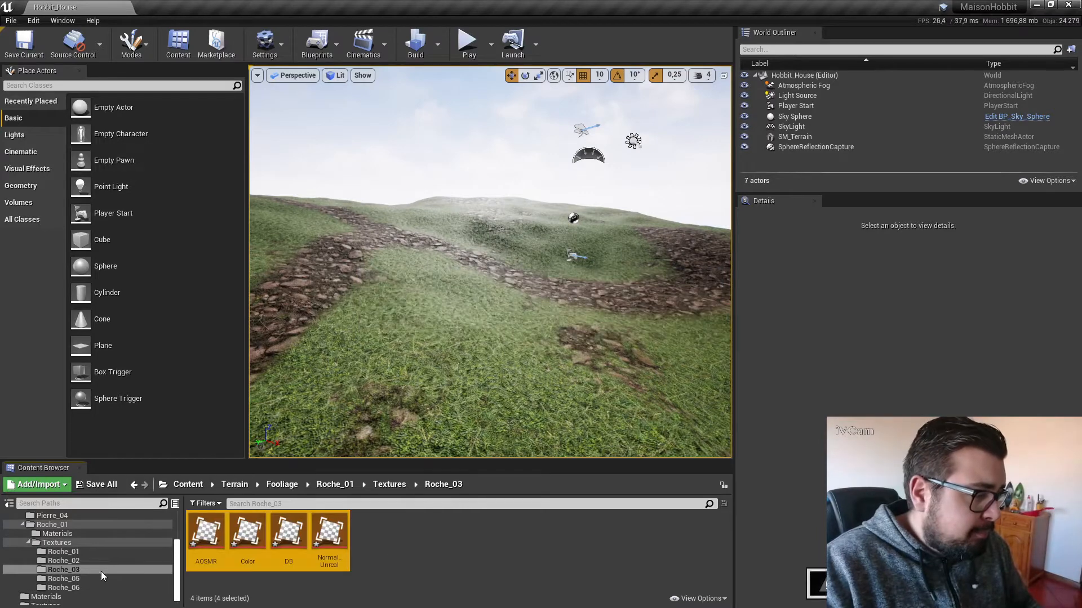
# Import the AOSMR, Color, DB and Normal_Unreal images from the source Roche_05 folder into the Roche_05 textures subfolder.
pyautogui.click(63, 579)
pyautogui.click(38, 485)
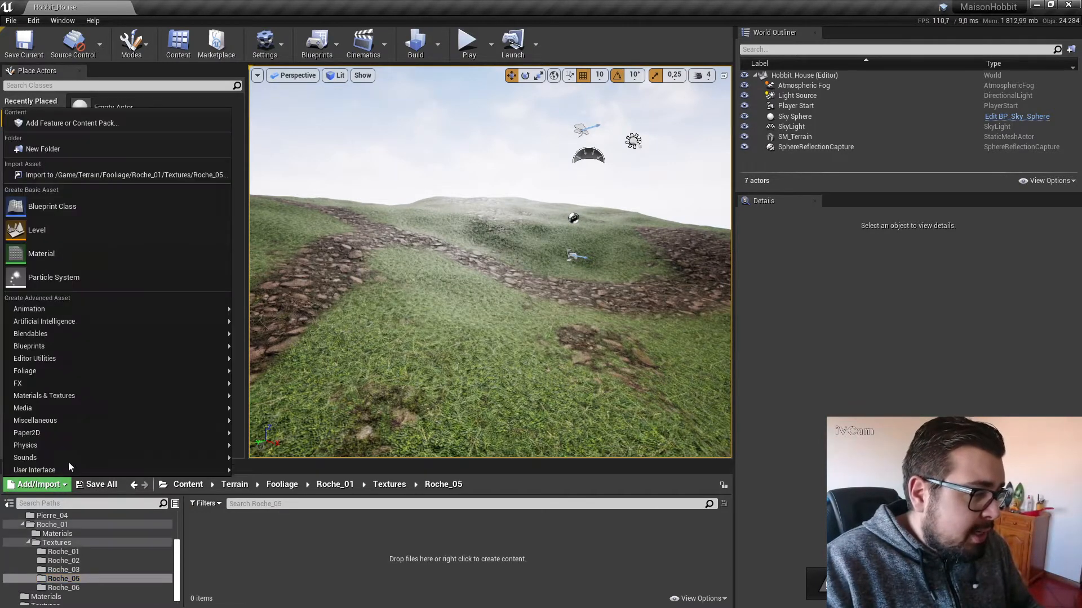
pyautogui.click(68, 175)
pyautogui.click(391, 56)
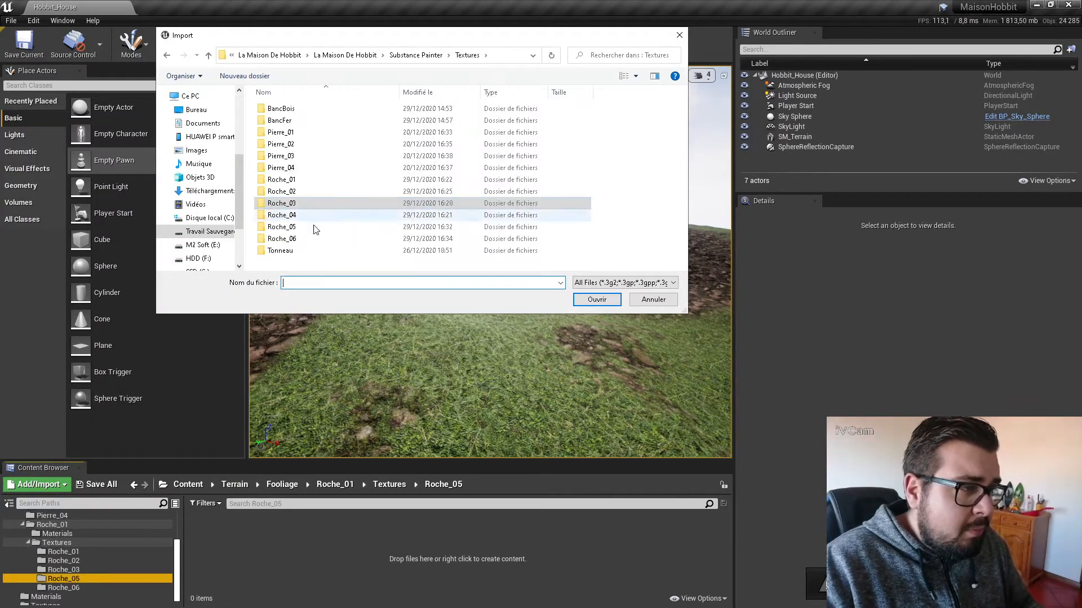
pyautogui.doubleClick(293, 215)
pyautogui.click(284, 121)
pyautogui.keyDown('shift'); pyautogui.click(596, 136); pyautogui.keyUp('shift')
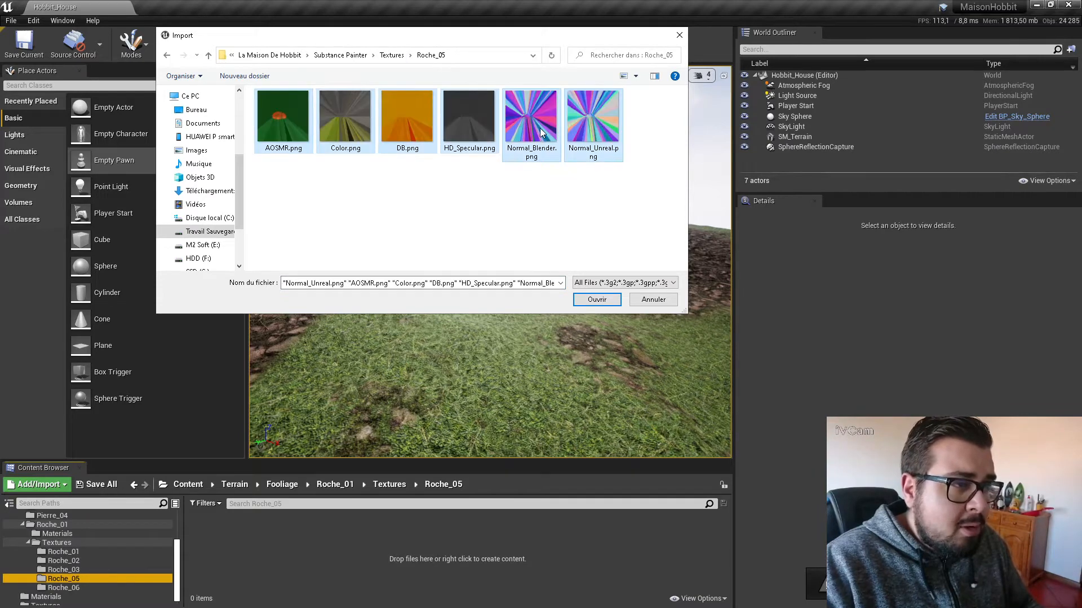
pyautogui.keyDown('ctrl'); pyautogui.click(530, 121); pyautogui.keyUp('ctrl')
pyautogui.keyDown('ctrl'); pyautogui.click(474, 139); pyautogui.keyUp('ctrl')
pyautogui.click(597, 301)
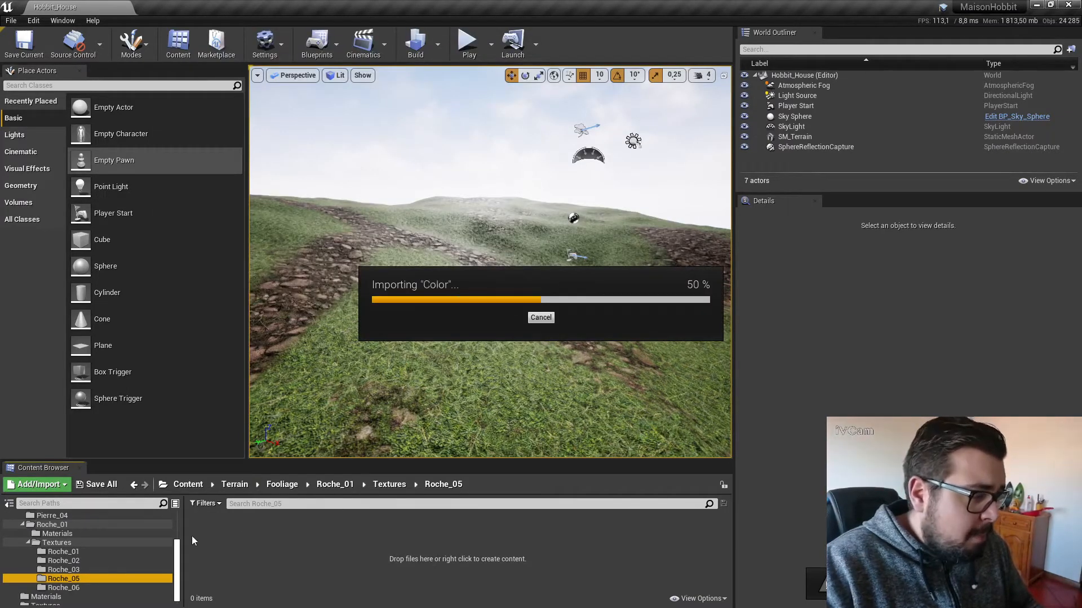
# Import the AOSMR, Color, DB and Normal_Unreal images from the source Roche_06 folder into the Roche_06 textures subfolder.
pyautogui.click(71, 587)
pyautogui.click(61, 480)
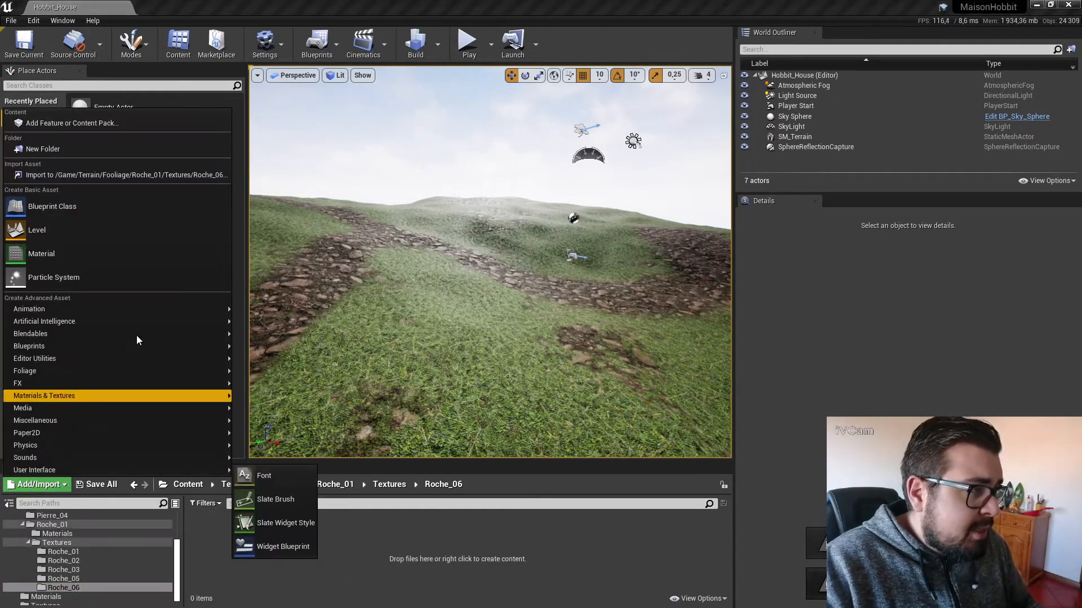
pyautogui.click(97, 176)
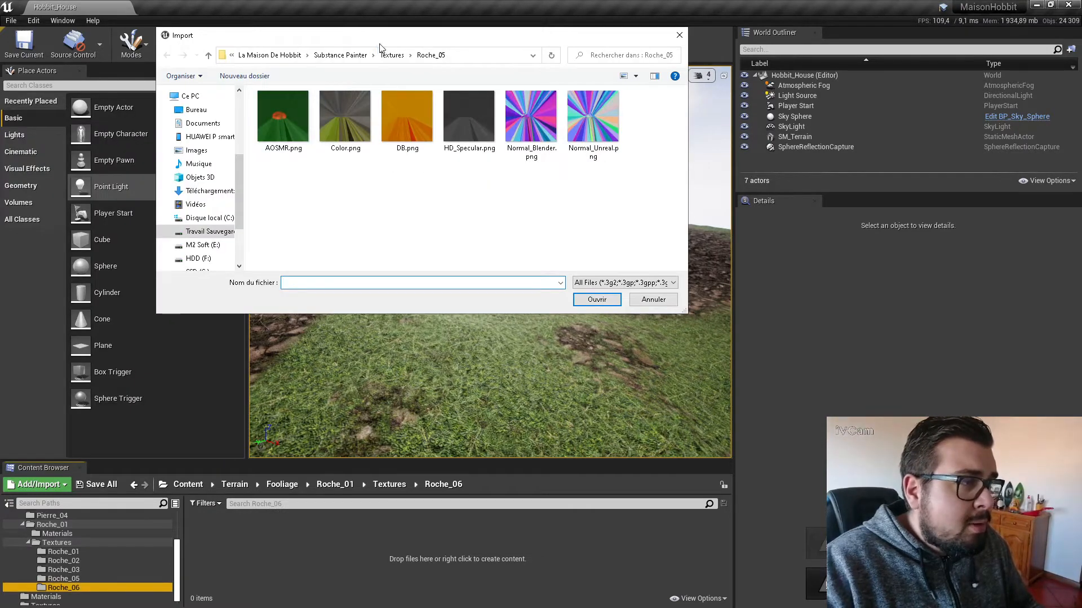
pyautogui.click(383, 54)
pyautogui.click(289, 241)
pyautogui.press('Return')
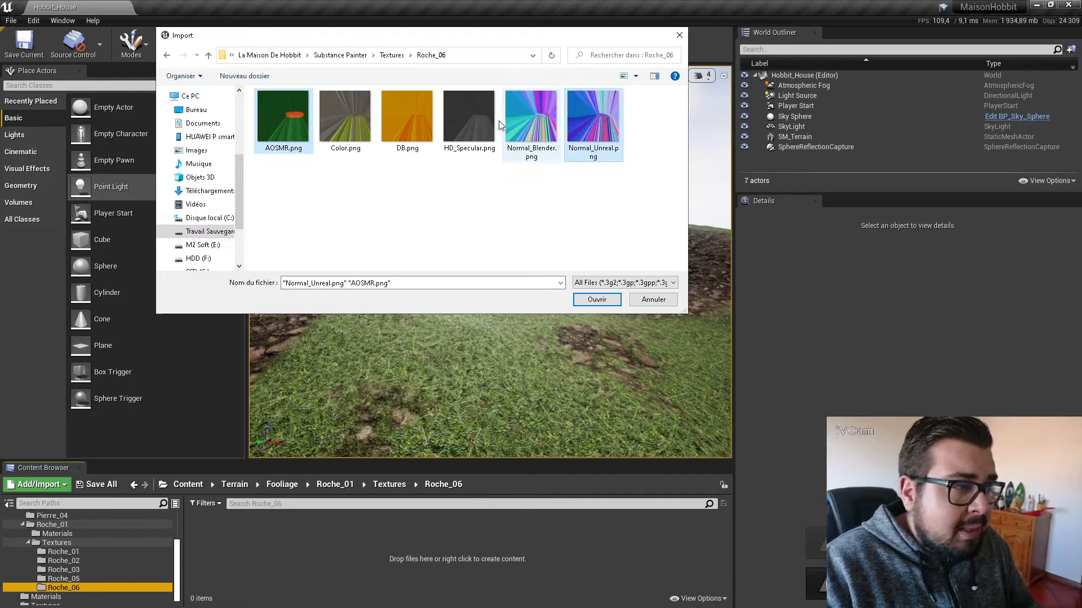
pyautogui.click(302, 118)
pyautogui.keyDown('shift'); pyautogui.click(592, 118); pyautogui.keyUp('shift')
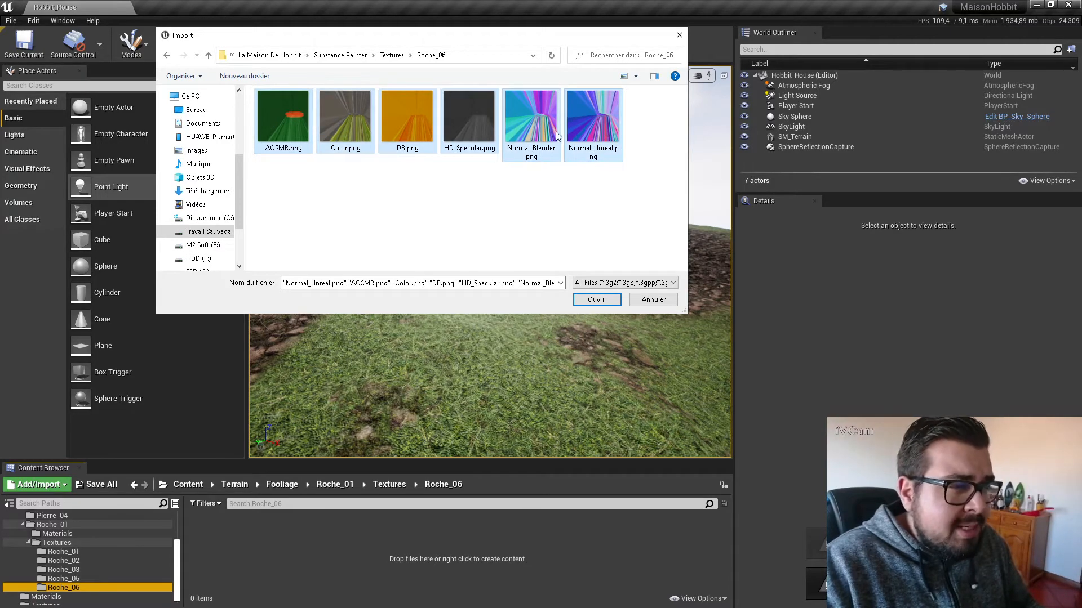
pyautogui.keyDown('ctrl'); pyautogui.click(469, 120); pyautogui.keyUp('ctrl')
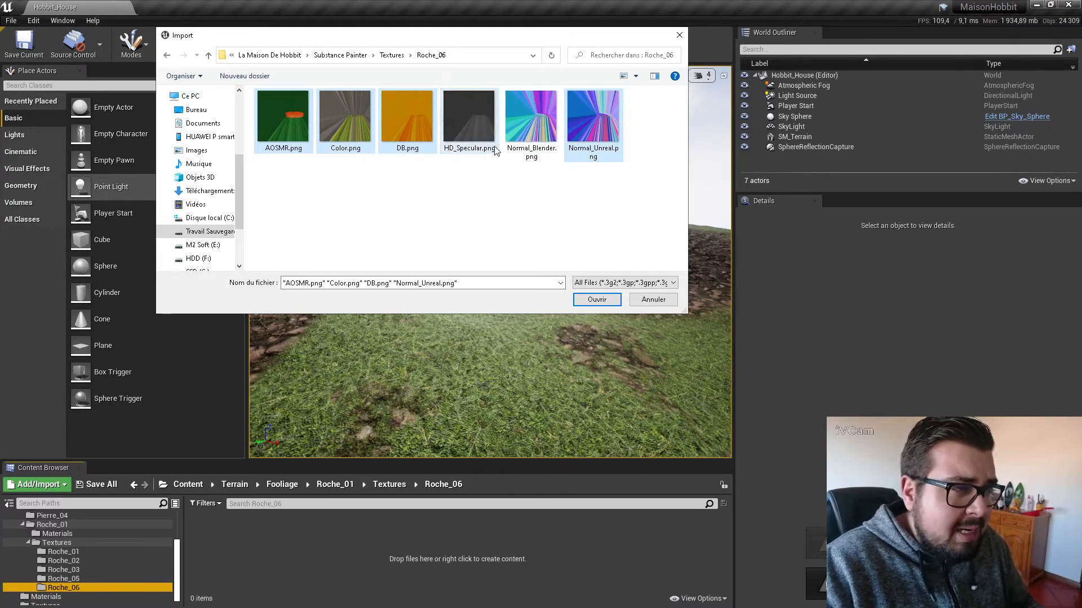
pyautogui.click(597, 299)
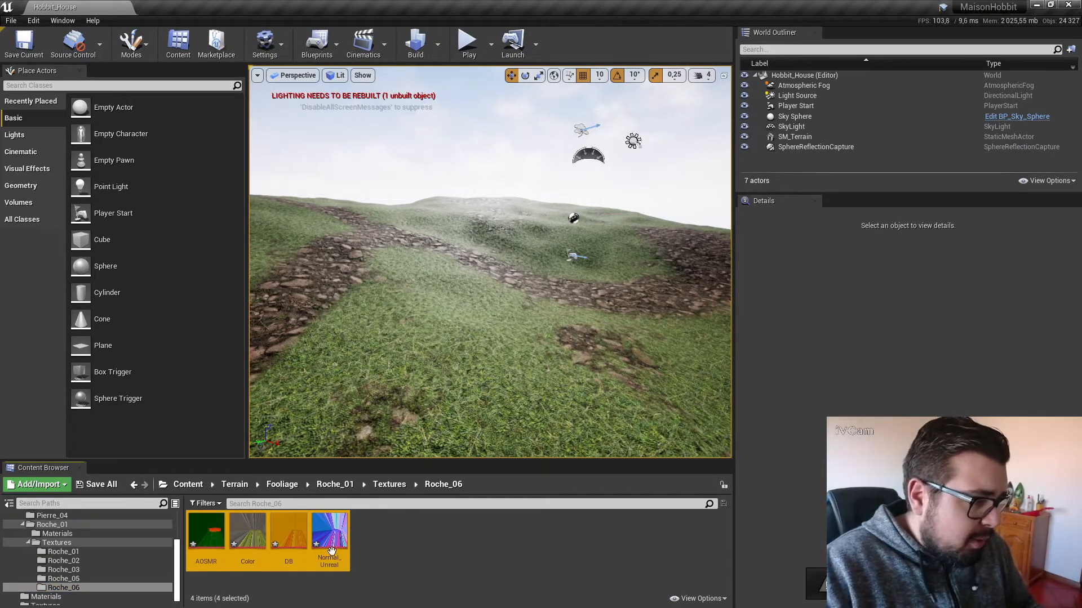
pyautogui.click(377, 546)
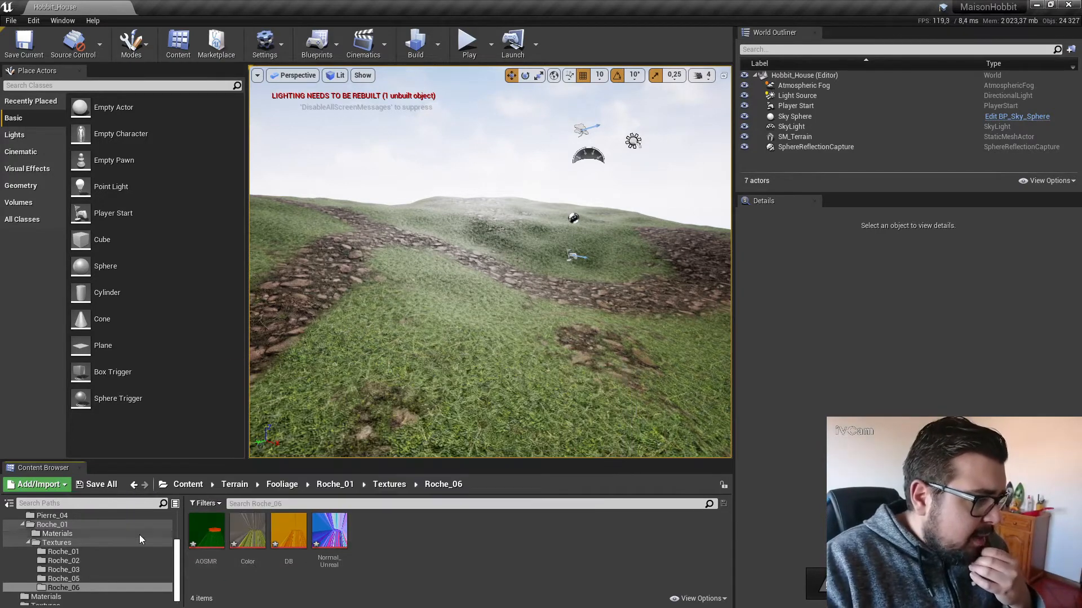
# Check the compression settings of the AOSMR texture in the Roche_01 textures subfolder and save the texture.
pyautogui.click(66, 553)
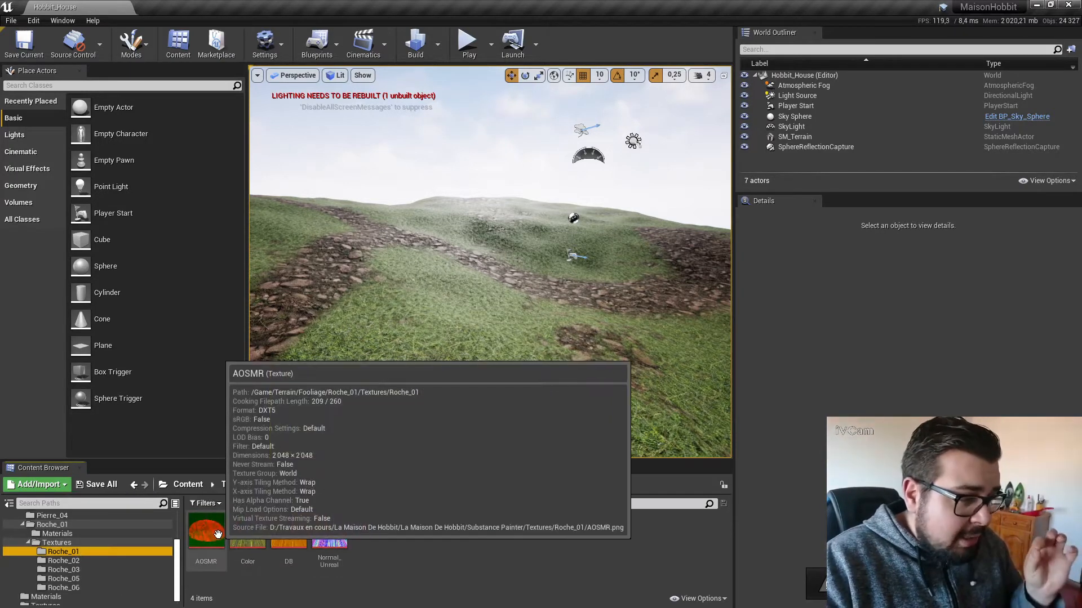
pyautogui.doubleClick(207, 534)
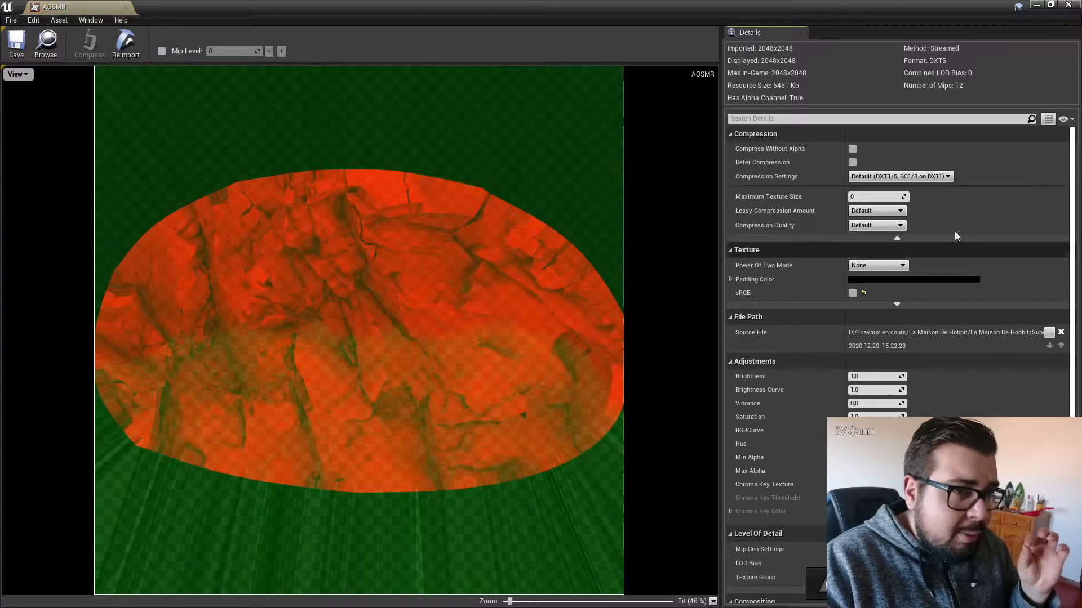
pyautogui.click(921, 176)
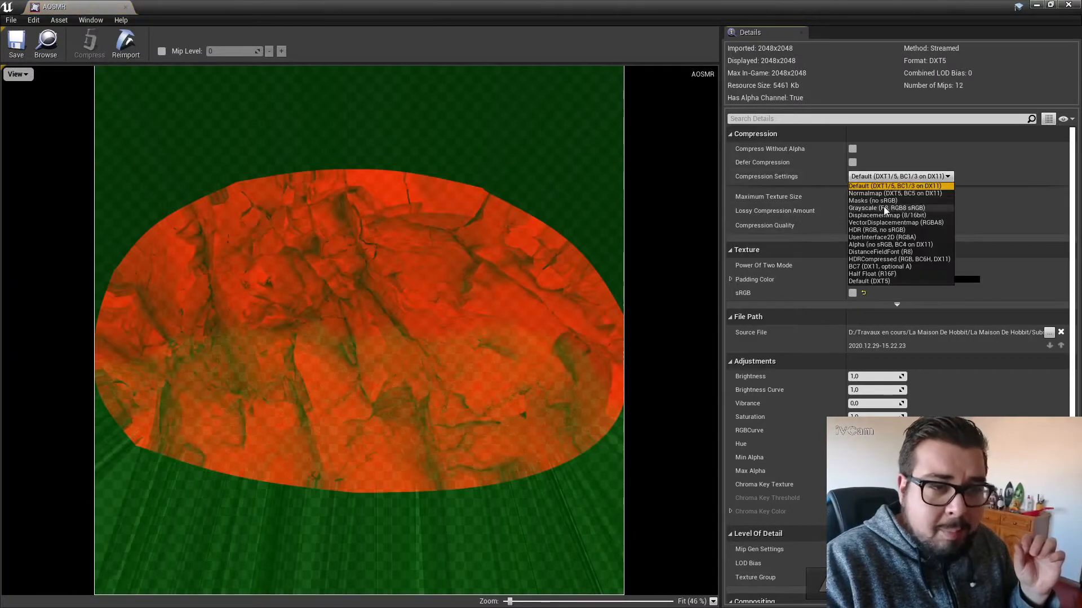
pyautogui.click(16, 44)
pyautogui.click(125, 6)
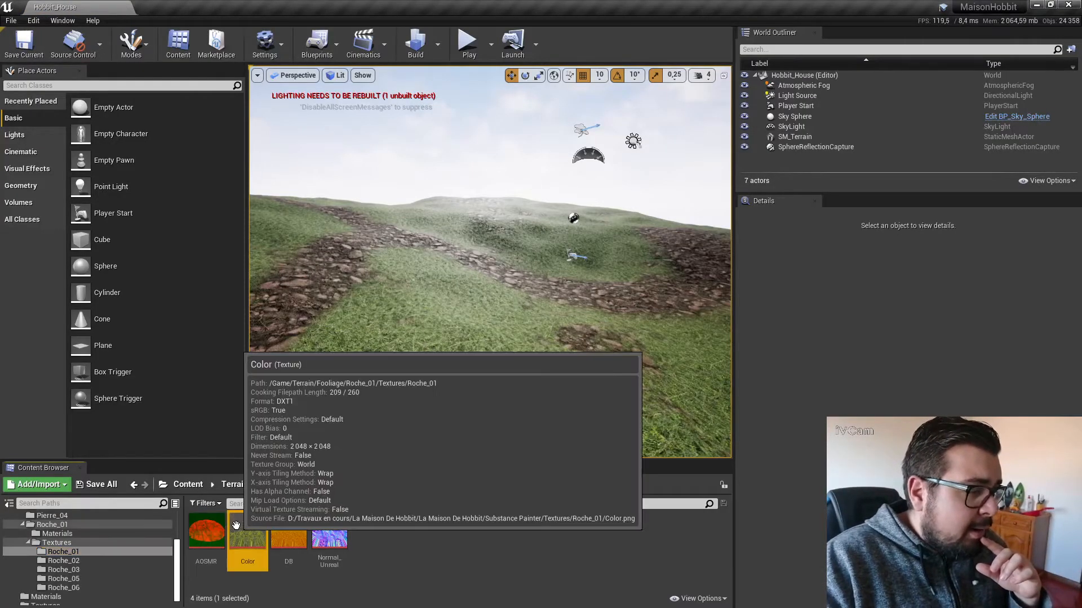
# Check the Color texture in the Roche_01 textures subfolder and set the DB texture's compression to Masks (no sRGB).
pyautogui.doubleClick(248, 531)
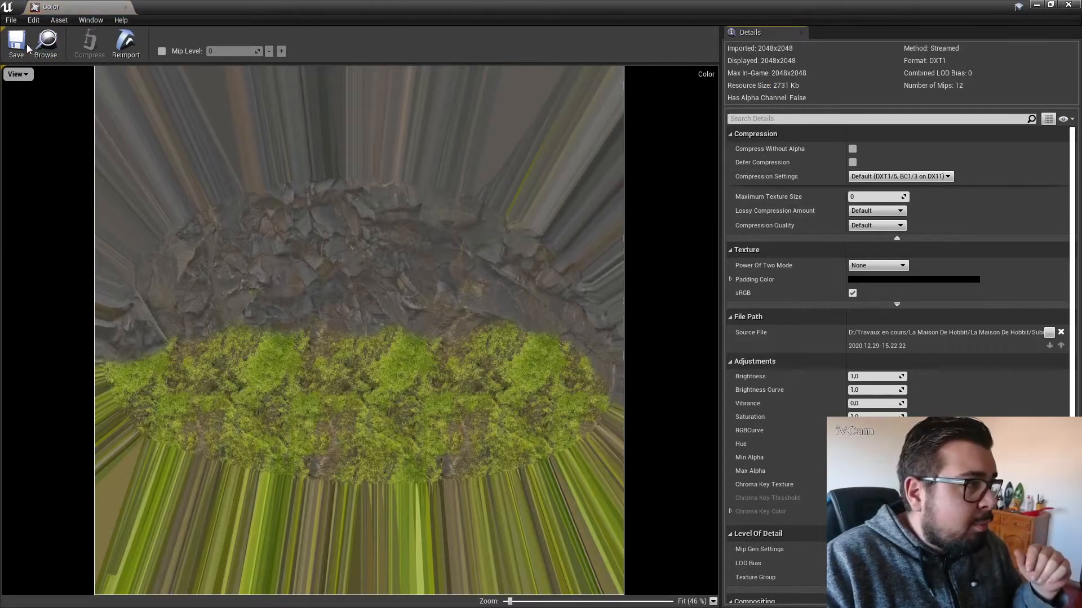
pyautogui.click(125, 6)
pyautogui.doubleClick(302, 542)
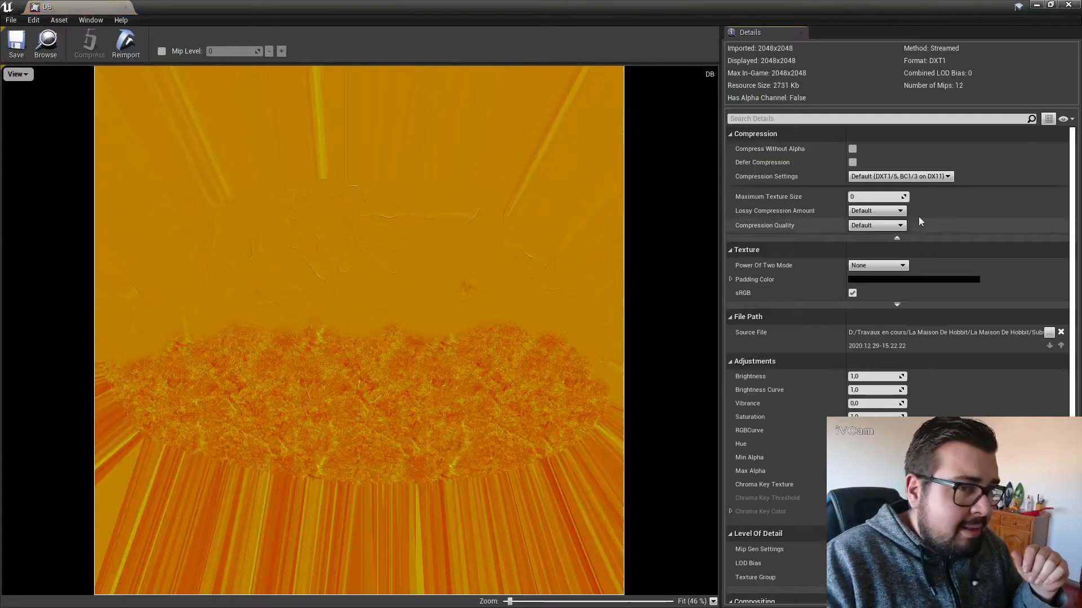
pyautogui.click(899, 176)
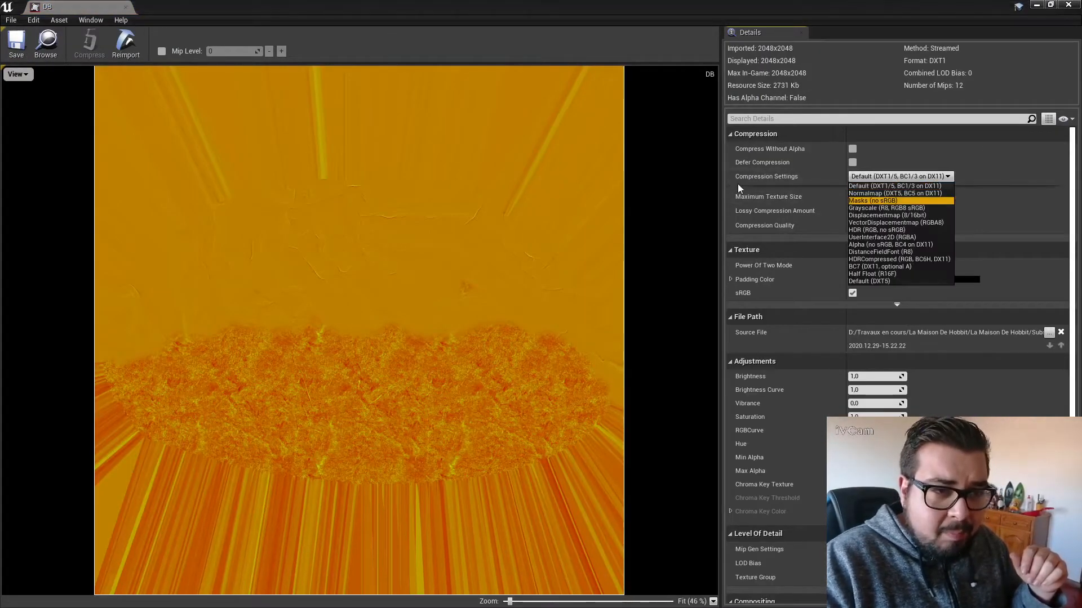
pyautogui.click(873, 200)
pyautogui.click(125, 7)
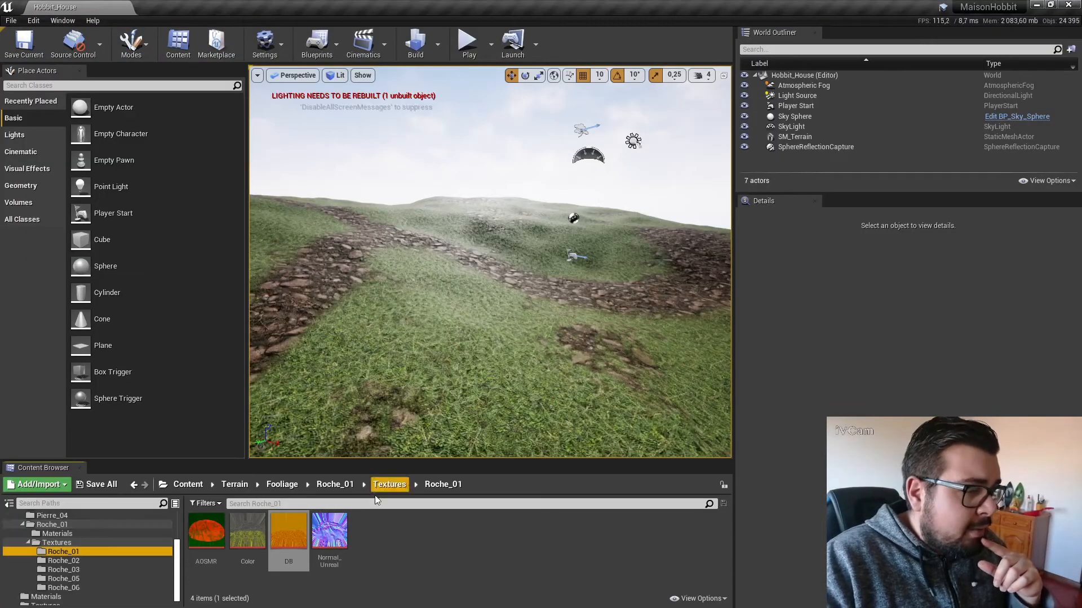
# Enable Flip Green Channel on the Normal_Unreal texture in the Roche_01 textures subfolder and close its editor.
pyautogui.doubleClick(324, 538)
pyautogui.click(880, 118)
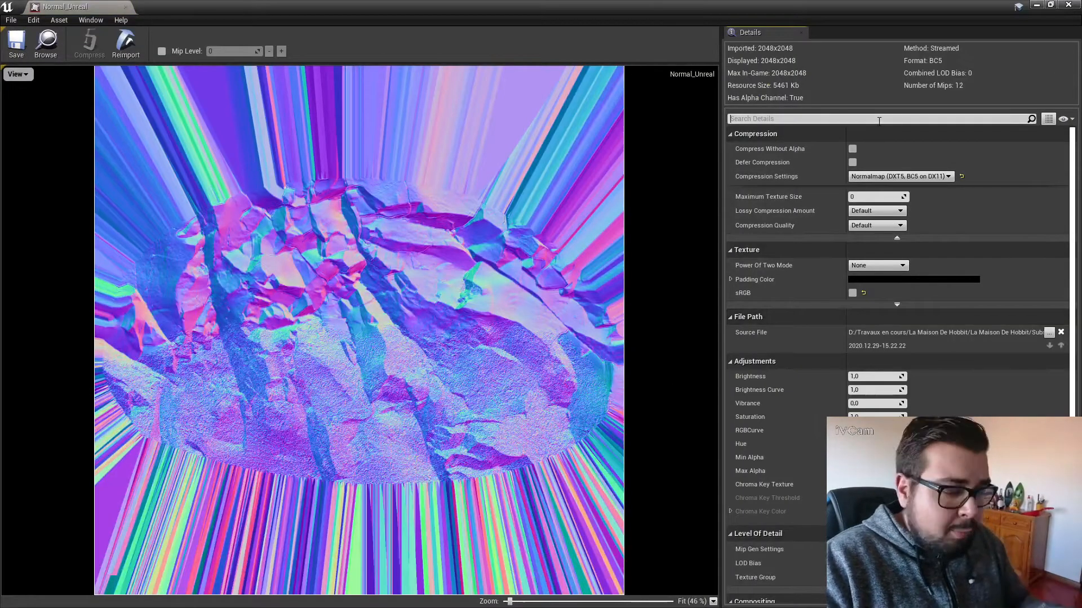
pyautogui.write('fli')
pyautogui.click(852, 155)
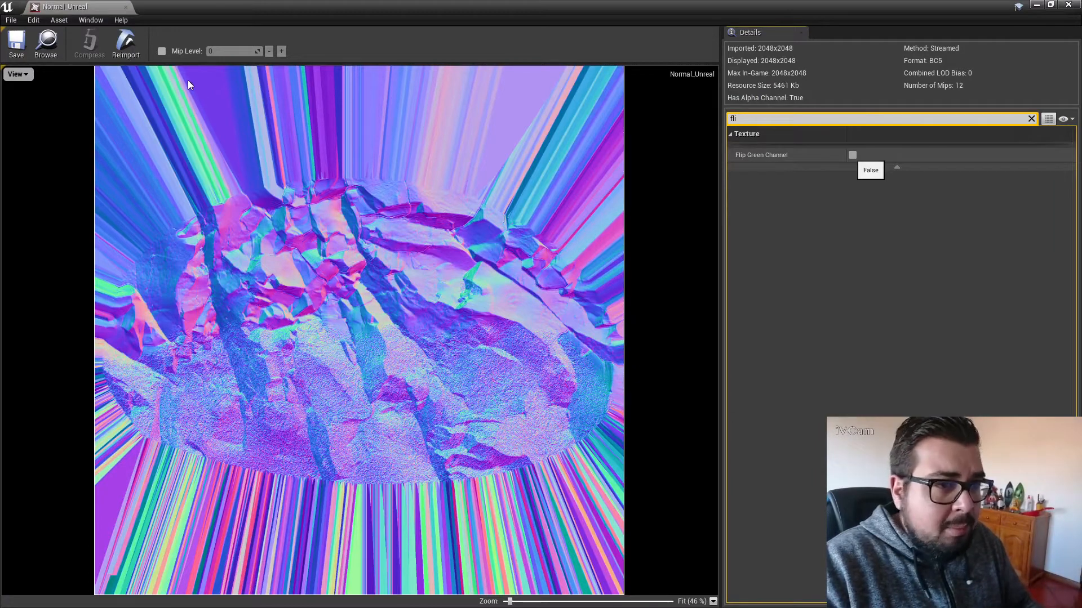
pyautogui.click(125, 7)
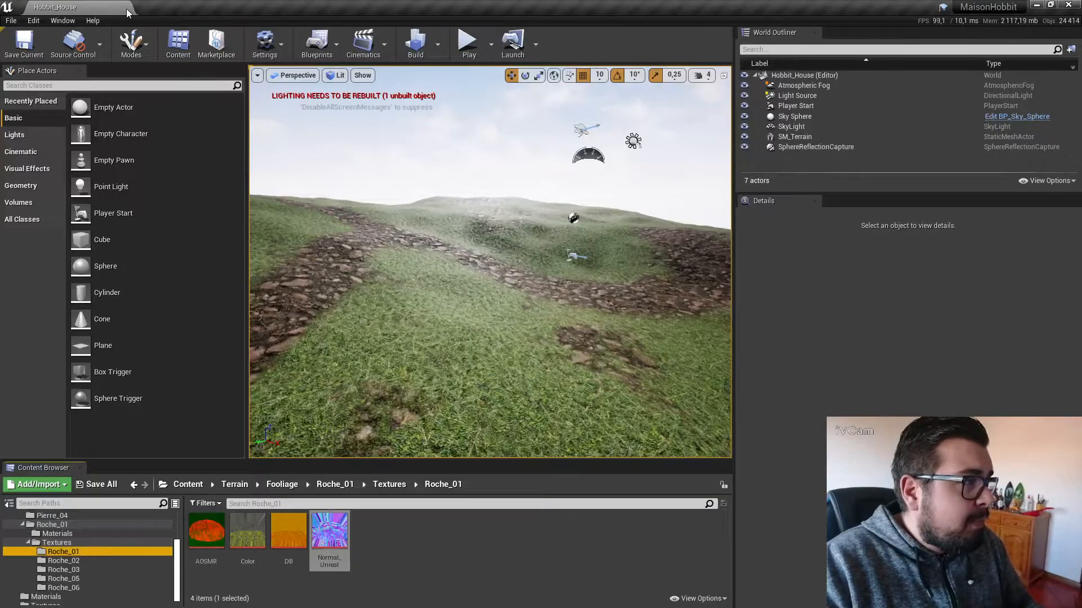
# Check the Color texture in the Roche_02 textures subfolder and save it with its default compression.
pyautogui.doubleClick(247, 531)
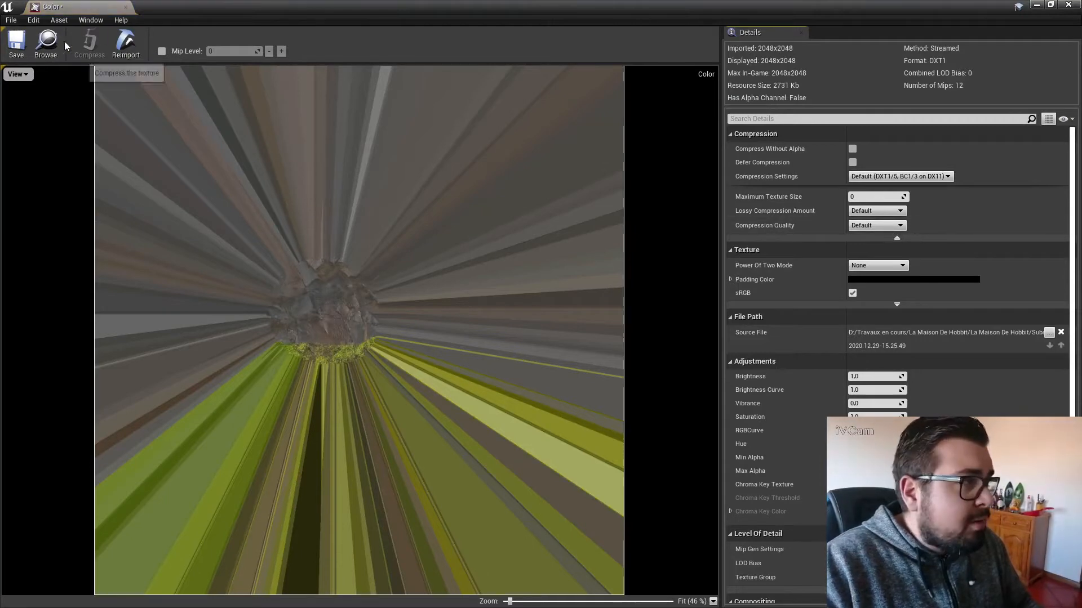
pyautogui.click(16, 44)
pyautogui.click(125, 7)
# Set the compression of the Roche_02 AOSMR texture to Masks (no sRGB) and save it.
pyautogui.doubleClick(215, 538)
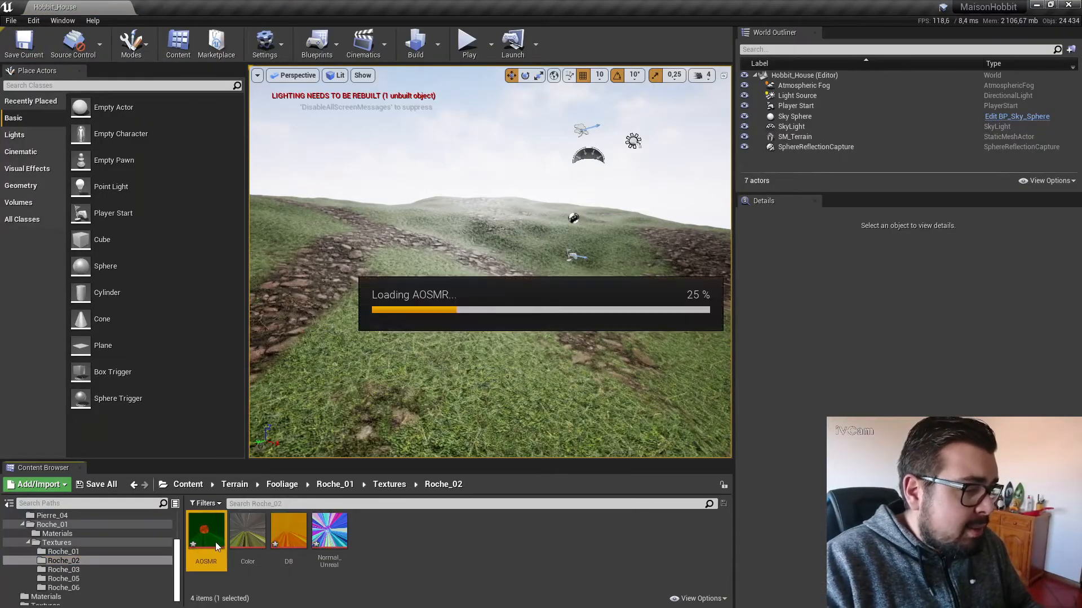
pyautogui.click(924, 176)
pyautogui.click(883, 201)
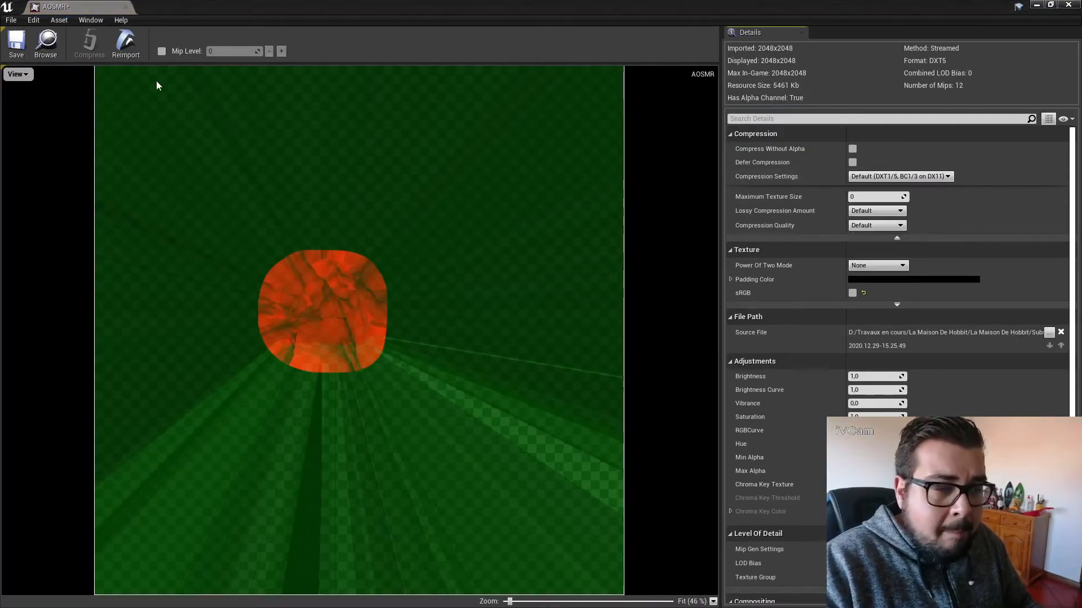
pyautogui.click(126, 8)
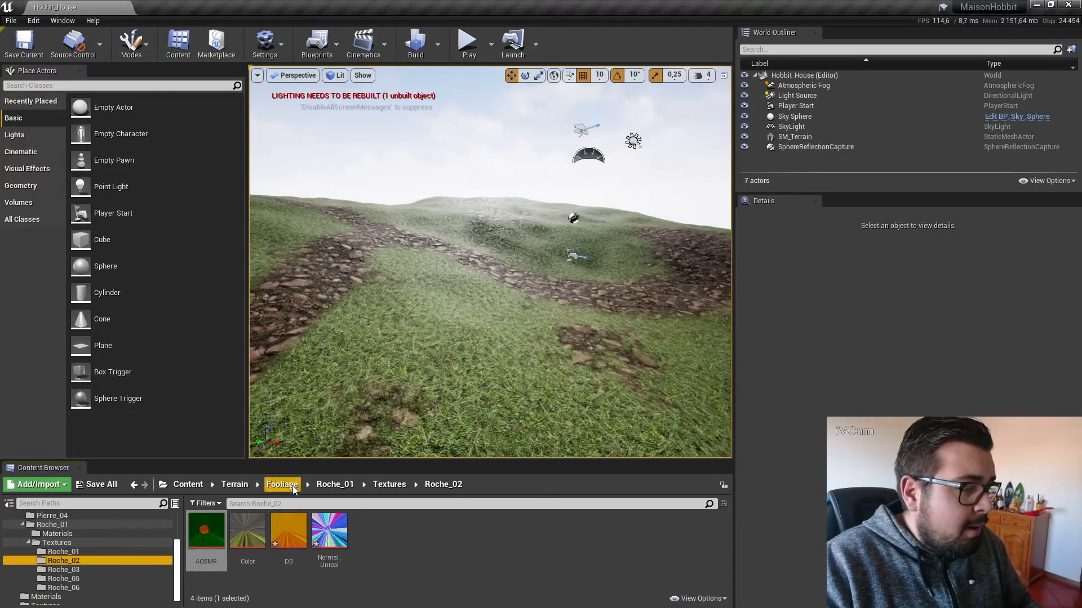
# Set the compression of the Roche_02 DB texture to Masks (no sRGB) and save it.
pyautogui.doubleClick(298, 529)
pyautogui.click(935, 177)
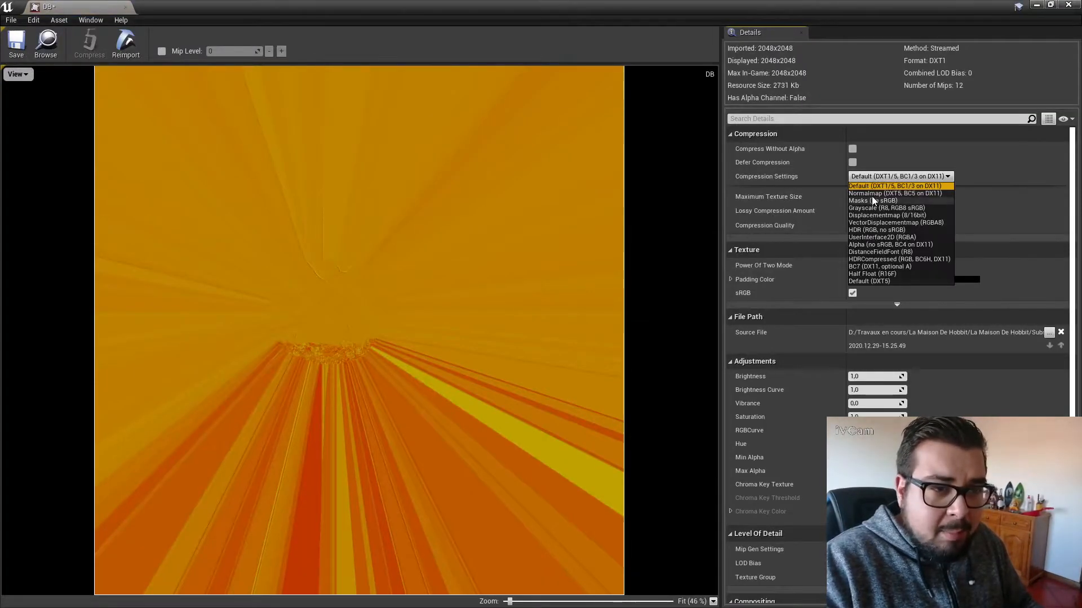
pyautogui.click(894, 194)
pyautogui.click(899, 177)
pyautogui.click(879, 202)
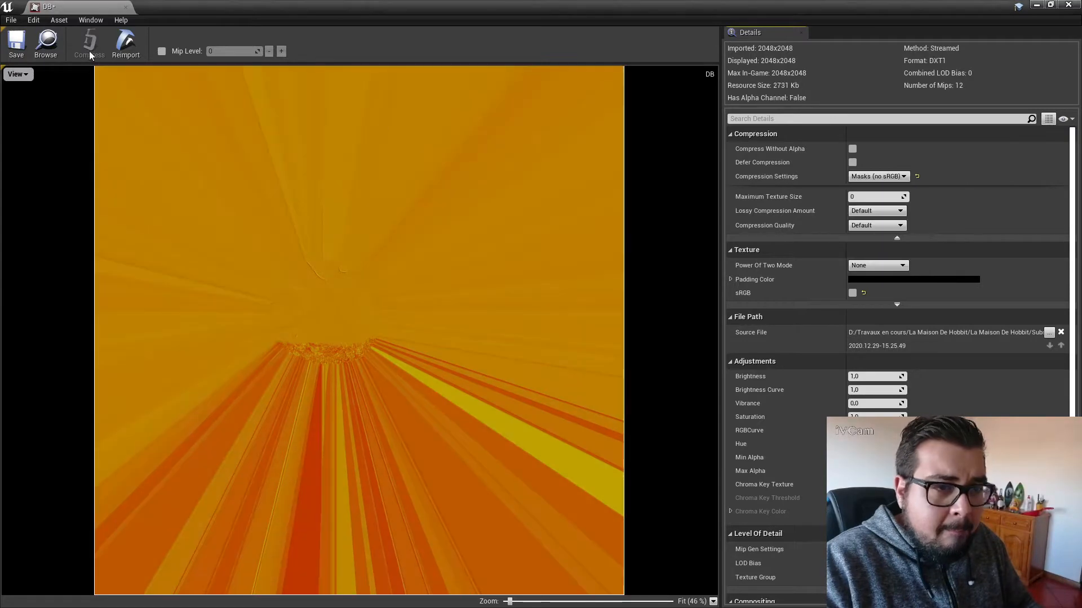
pyautogui.click(46, 44)
pyautogui.click(126, 8)
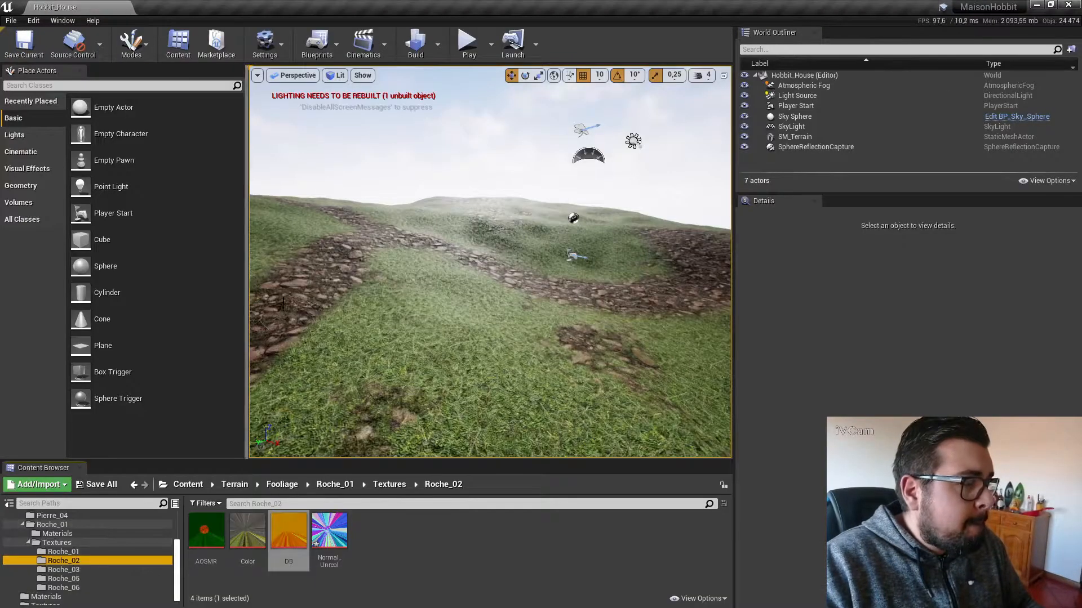
# Enable Flip Green Channel on the Roche_02 Normal_Unreal texture and save it.
pyautogui.doubleClick(326, 532)
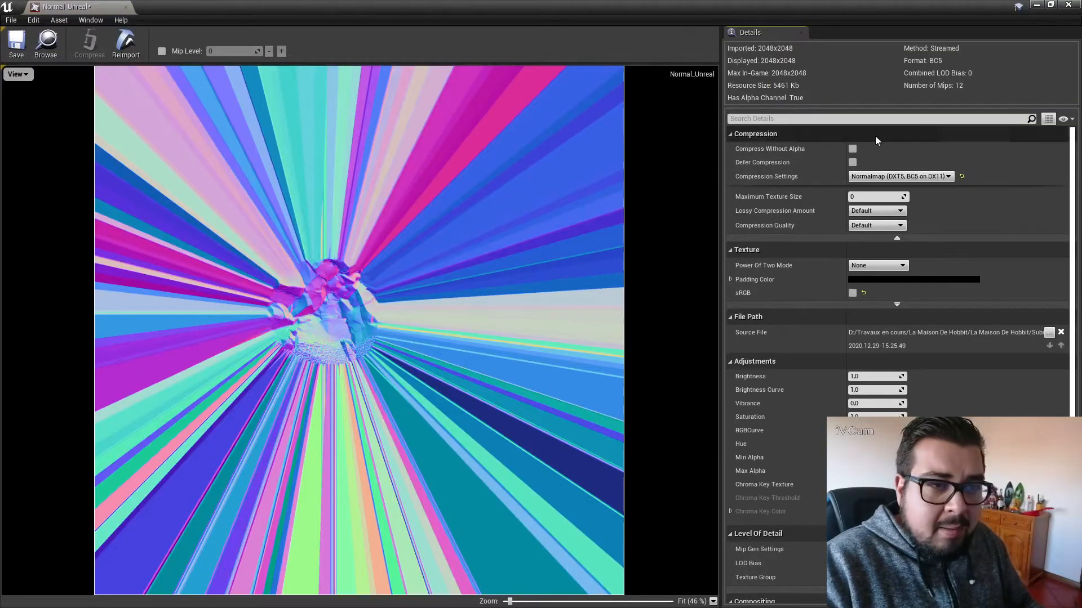
pyautogui.click(871, 118)
pyautogui.write('fli')
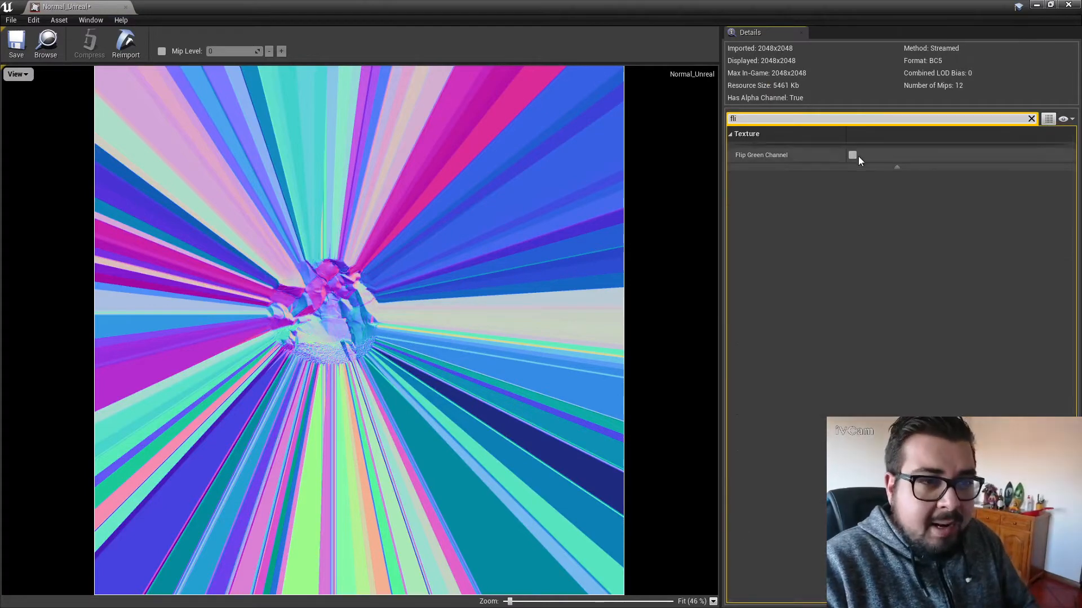
pyautogui.click(852, 155)
pyautogui.click(17, 44)
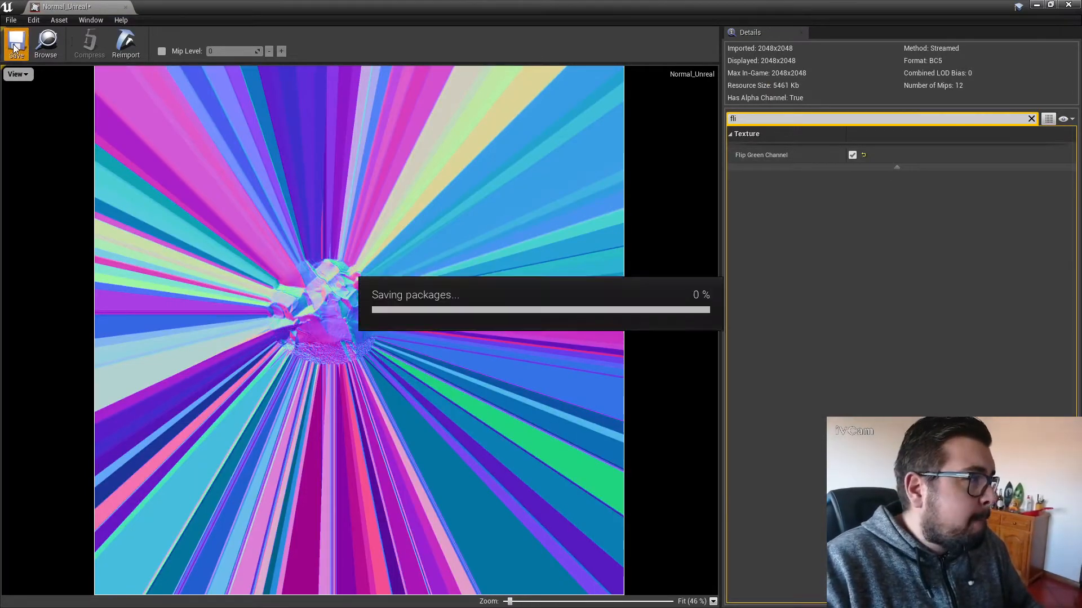
pyautogui.click(125, 7)
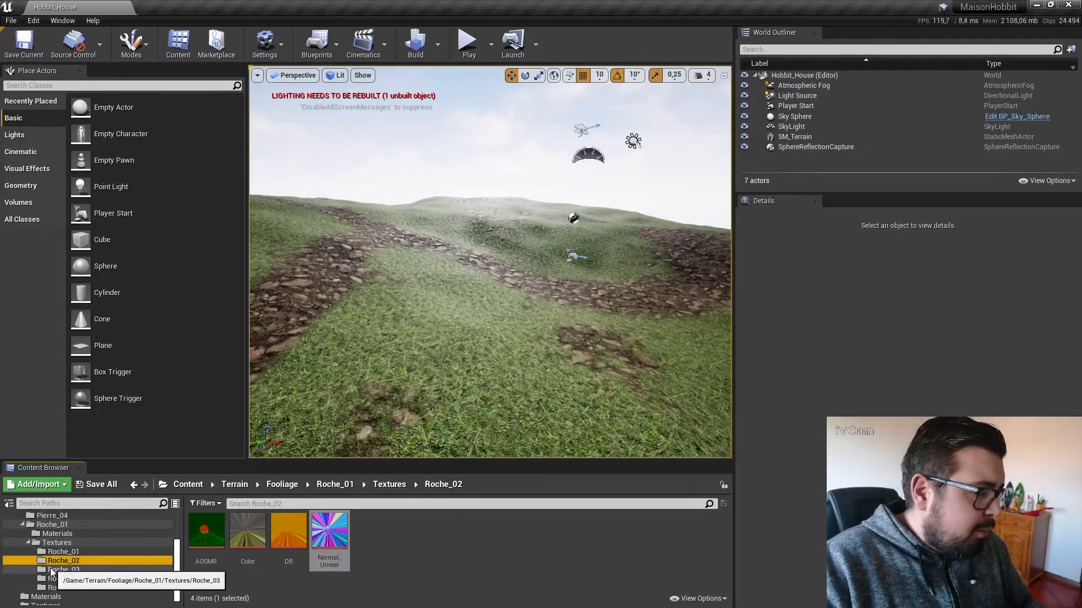
# Set the compression of the AOSMR texture in the Roche_03 textures subfolder to Masks (no sRGB) and save it.
pyautogui.click(63, 570)
pyautogui.click(190, 535)
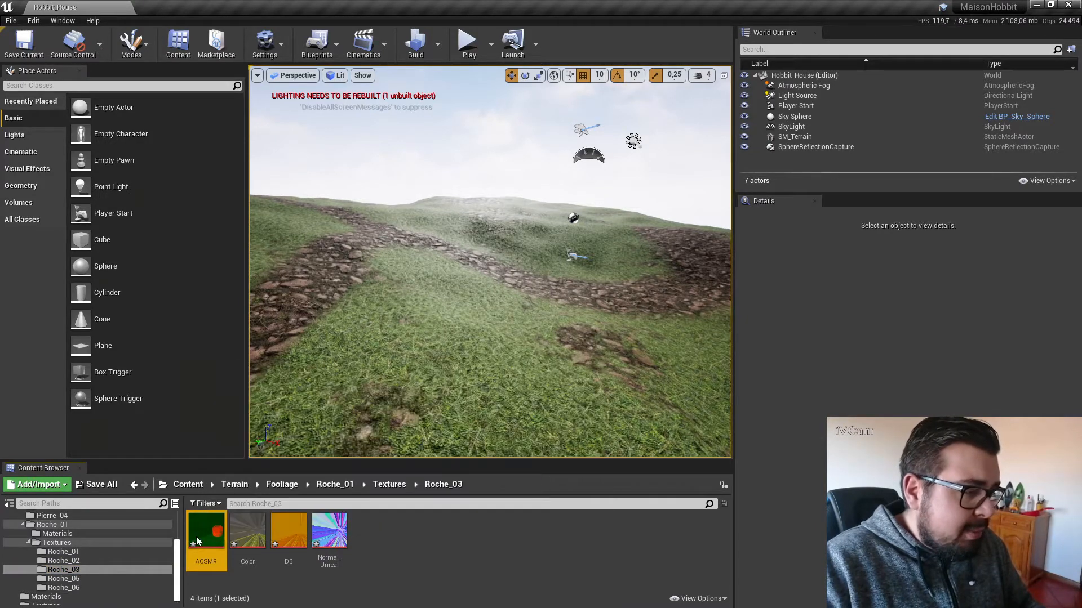
pyautogui.doubleClick(189, 535)
pyautogui.click(932, 177)
pyautogui.click(873, 201)
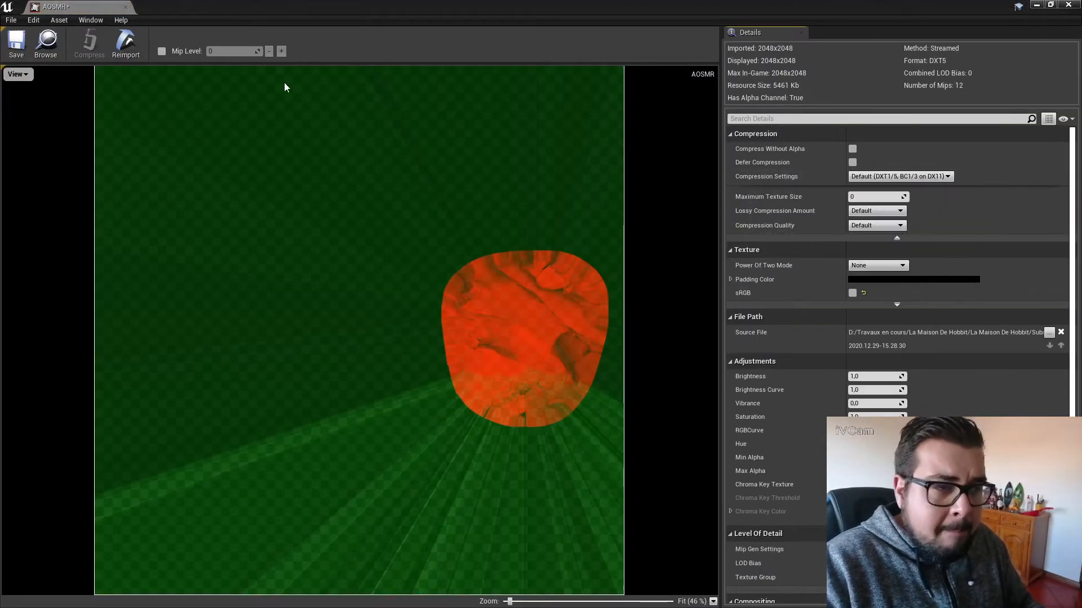
pyautogui.click(16, 44)
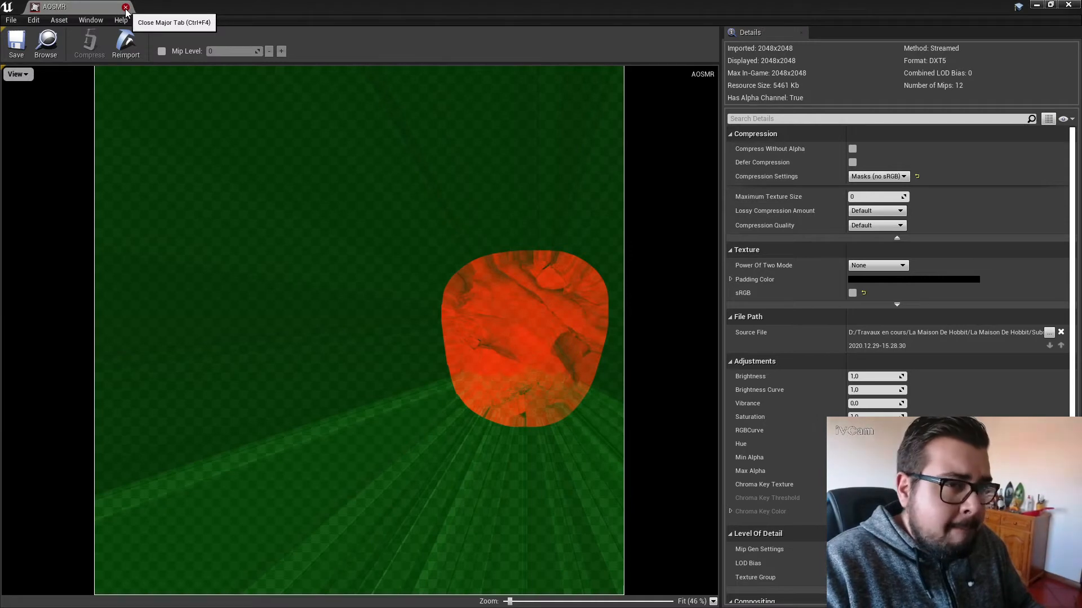
pyautogui.click(126, 8)
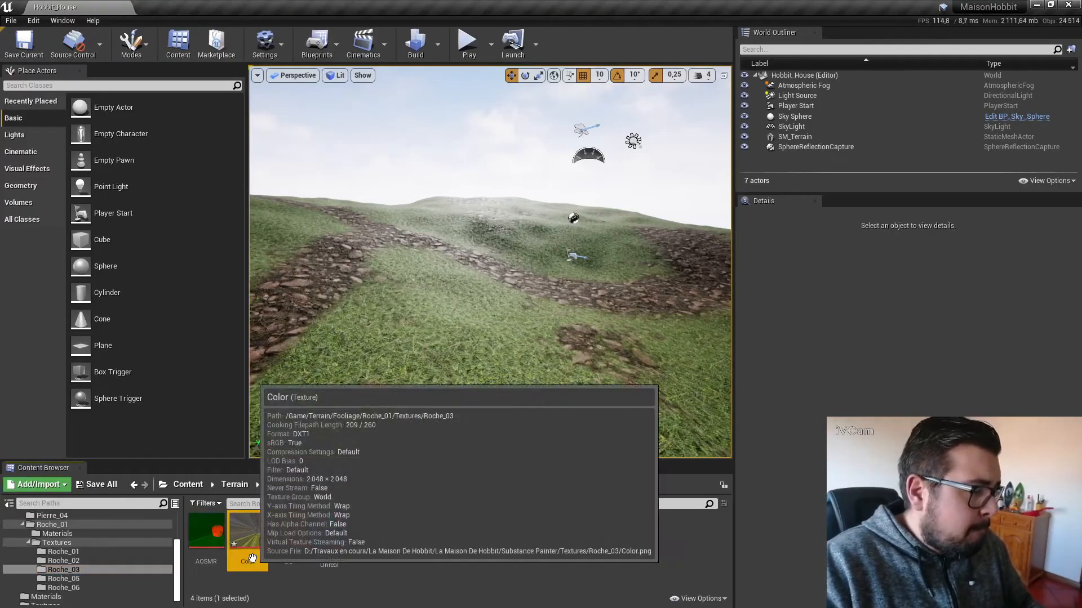
# Check the Roche_03 Color texture and save it with its default compression.
pyautogui.click(256, 544)
pyautogui.doubleClick(258, 544)
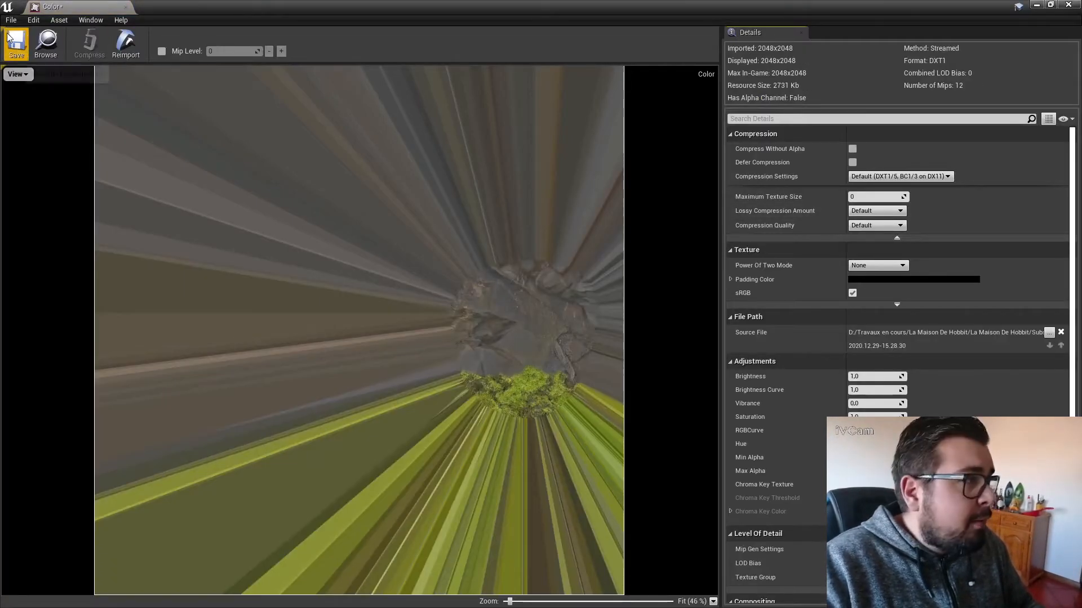
pyautogui.click(125, 7)
# Set the compression of the Roche_03 DB texture to Masks (no sRGB) and save it.
pyautogui.doubleClick(302, 541)
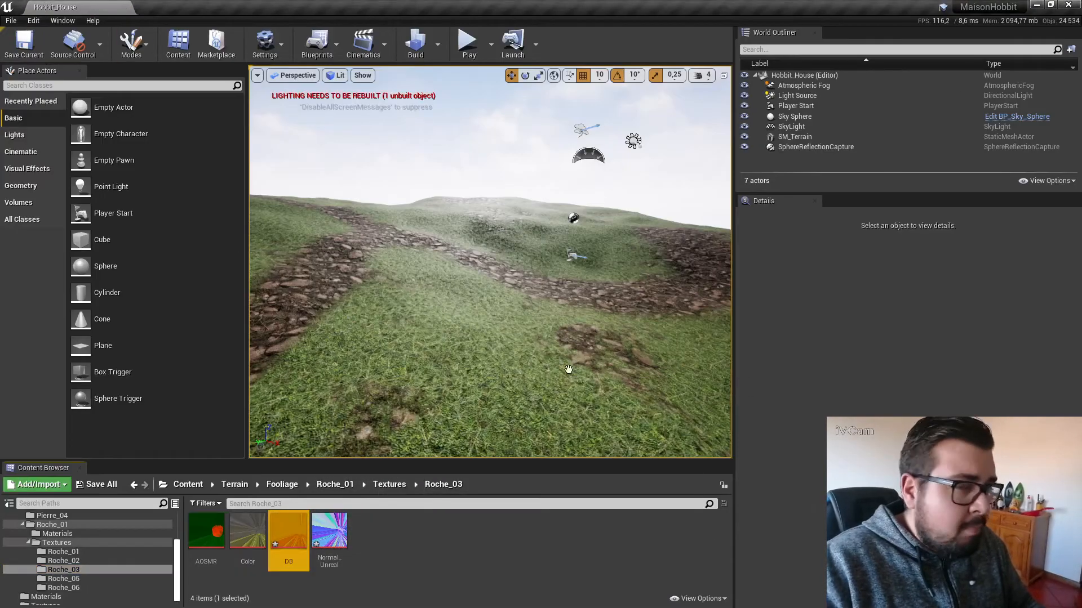
pyautogui.click(900, 177)
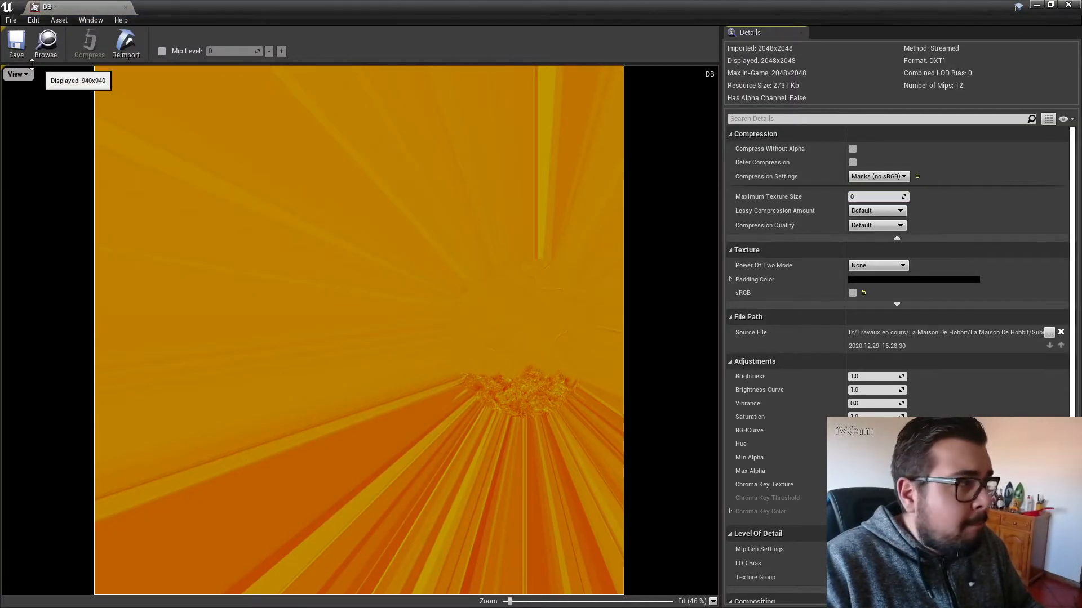
pyautogui.click(17, 44)
pyautogui.click(125, 7)
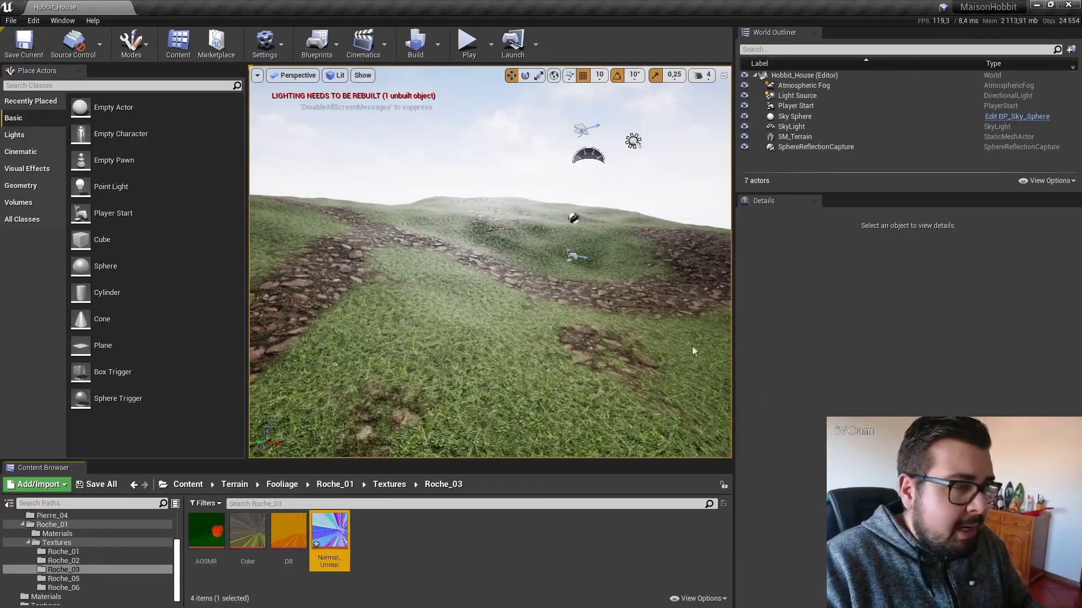
# Enable Flip Green Channel on the Roche_03 Normal_Unreal texture and save it.
pyautogui.doubleClick(331, 541)
pyautogui.click(857, 119)
pyautogui.write('fli')
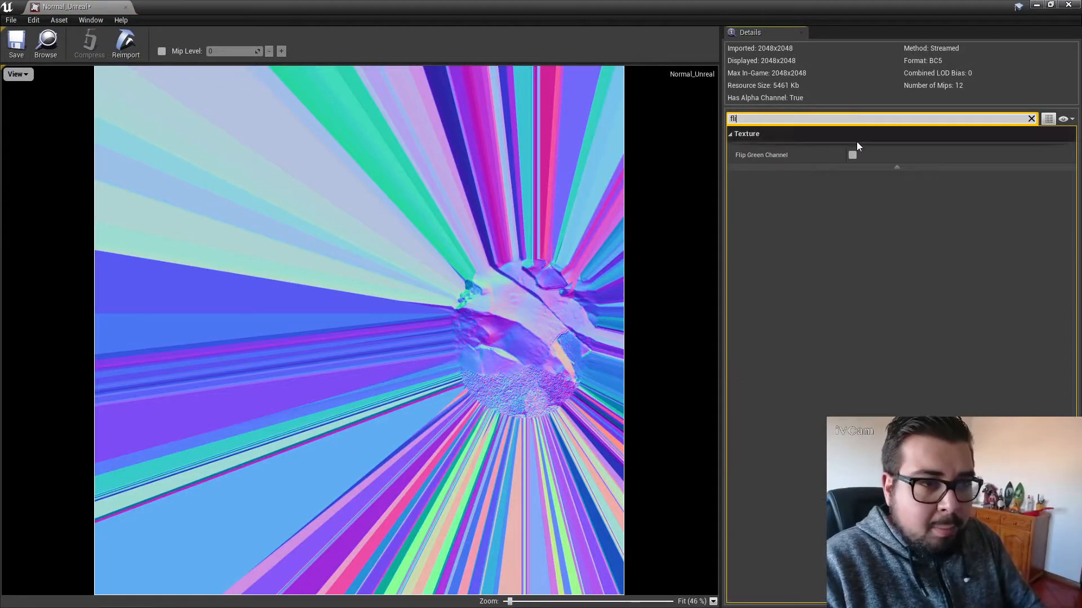
pyautogui.click(852, 155)
pyautogui.click(21, 37)
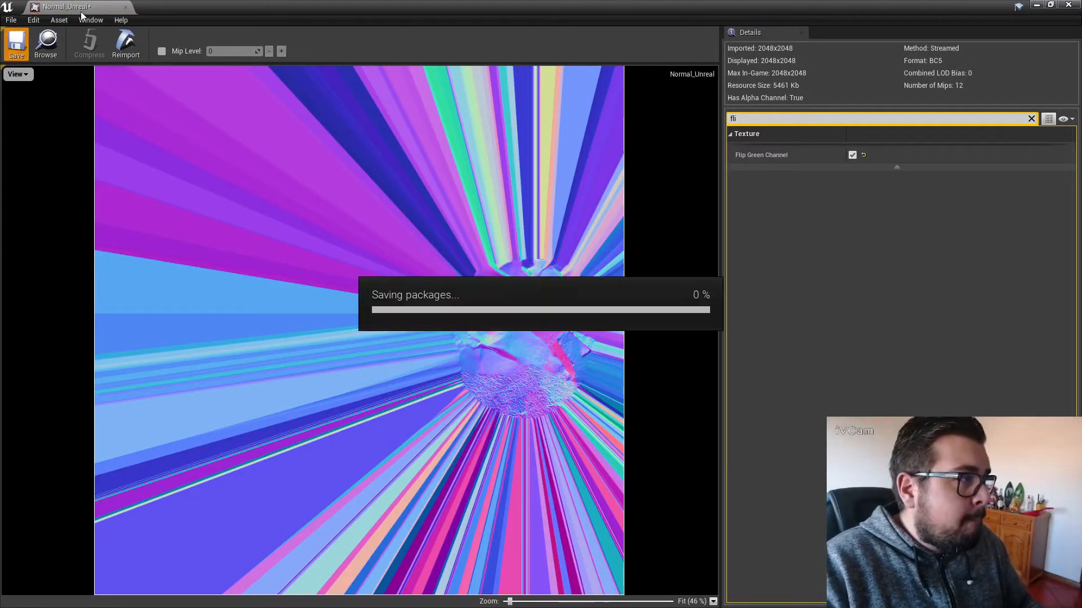
pyautogui.click(125, 7)
# Set the compression of the AOSMR texture in the Roche_05 textures subfolder to Masks (no sRGB) and save it.
pyautogui.doubleClick(206, 531)
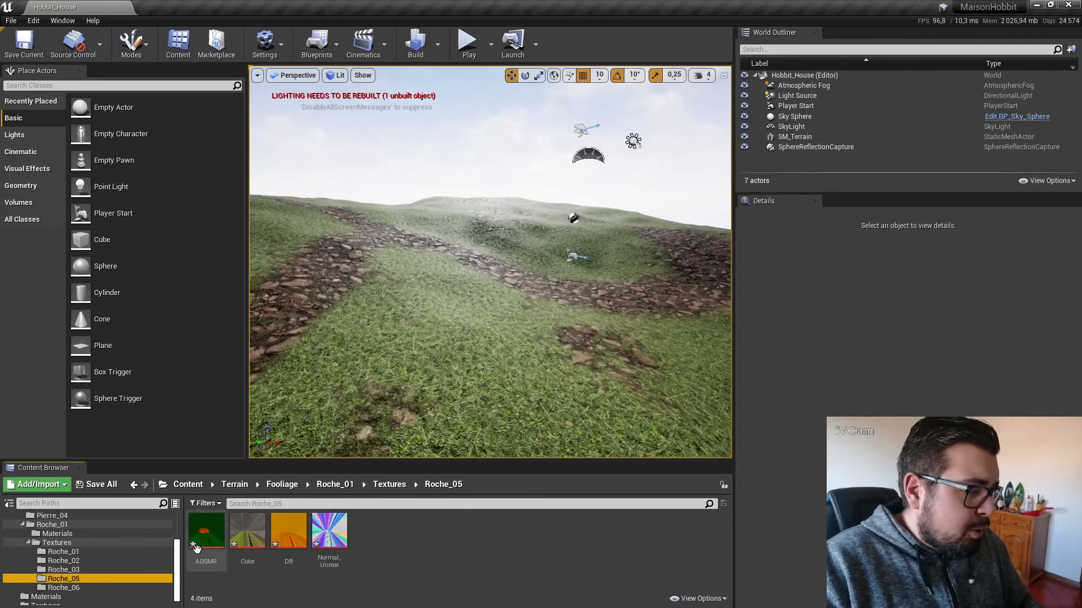
pyautogui.click(900, 176)
pyautogui.click(895, 201)
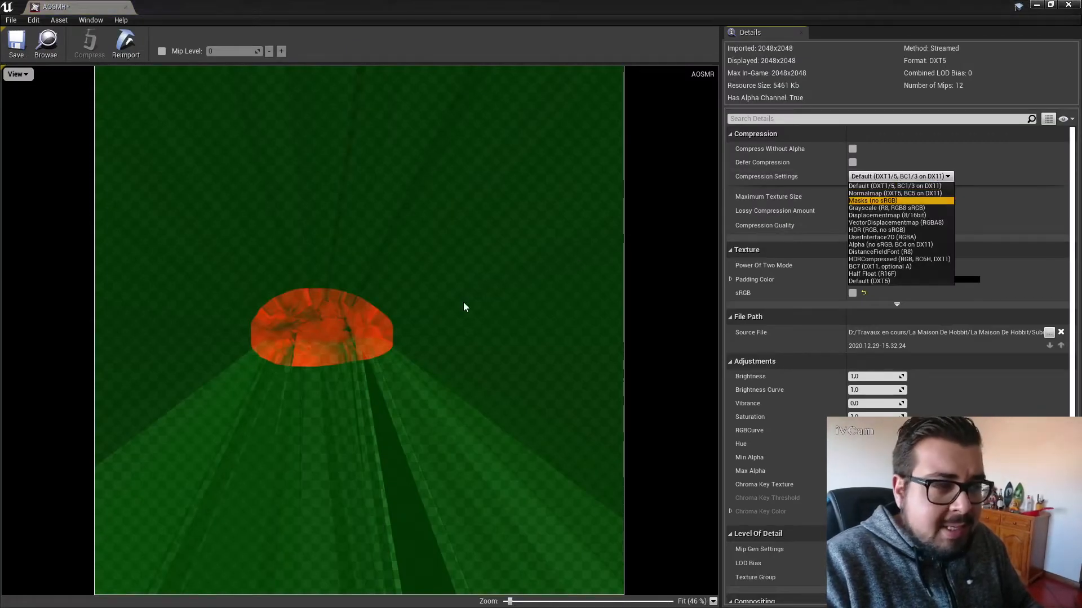
pyautogui.click(16, 43)
pyautogui.click(126, 7)
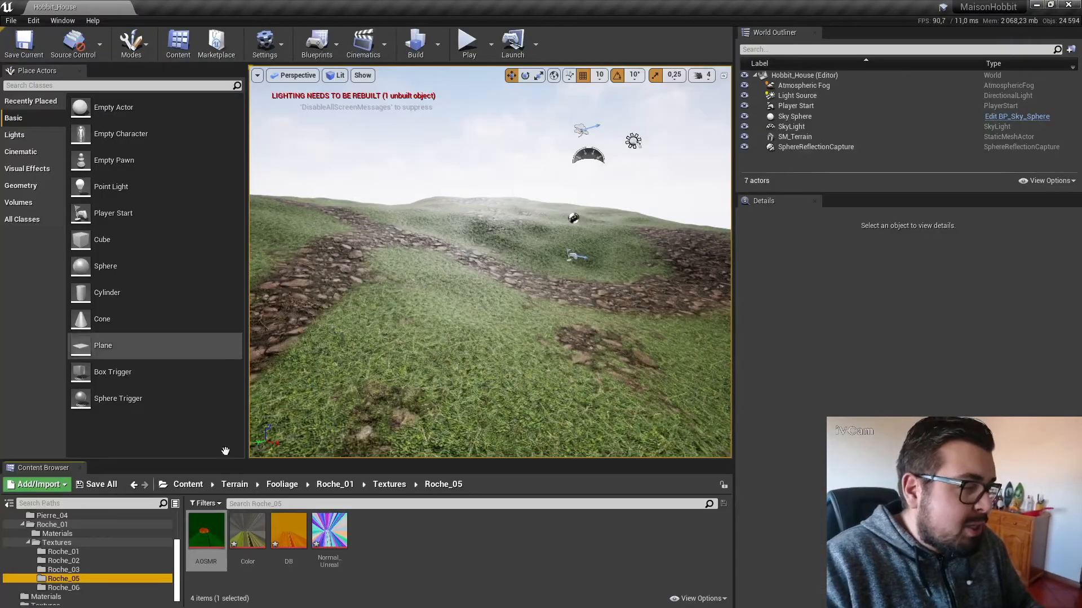
# Check the Roche_05 Color texture and save it with its default compression.
pyautogui.doubleClick(250, 535)
pyautogui.click(26, 45)
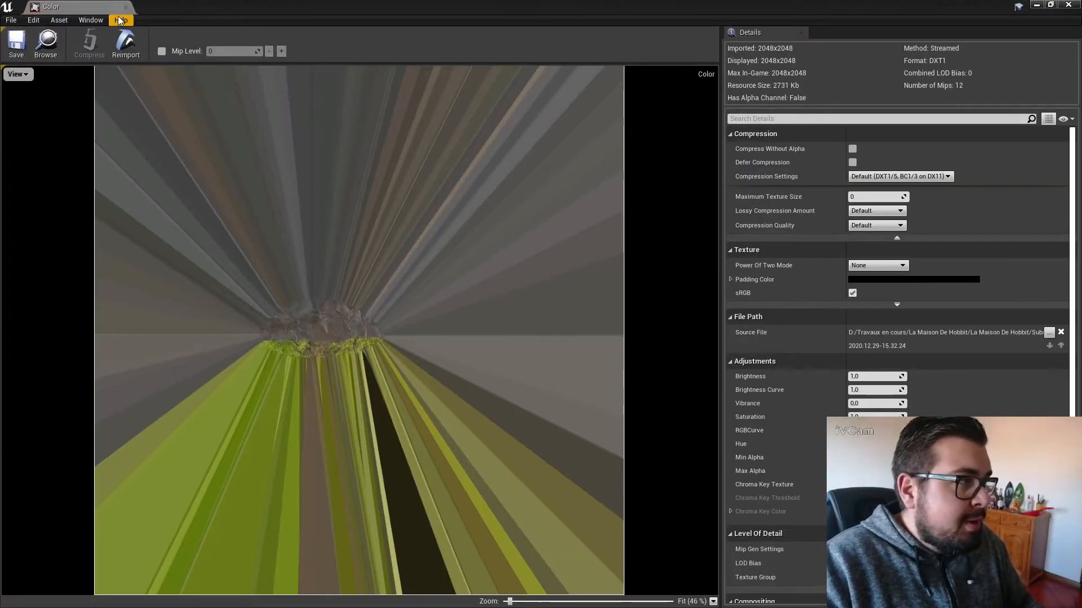
pyautogui.click(127, 7)
# Set the compression of the Roche_05 DB texture to Masks (no sRGB) and save it.
pyautogui.doubleClick(290, 533)
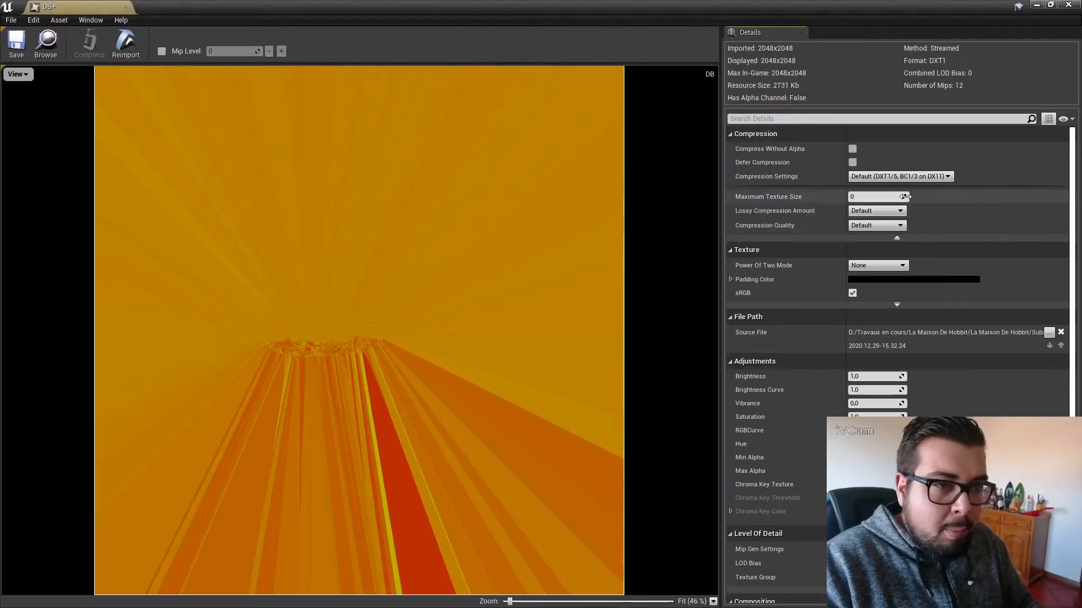
pyautogui.click(897, 176)
pyautogui.click(873, 201)
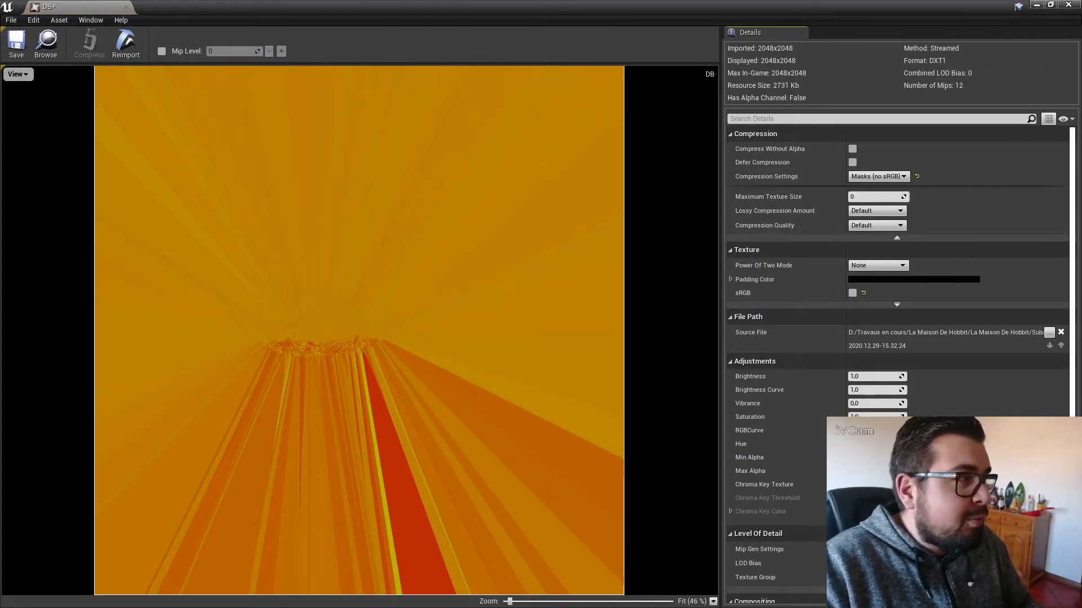
pyautogui.click(16, 44)
pyautogui.click(126, 8)
# Enable Flip Green Channel on the Roche_05 Normal_Unreal texture and save it.
pyautogui.click(327, 534)
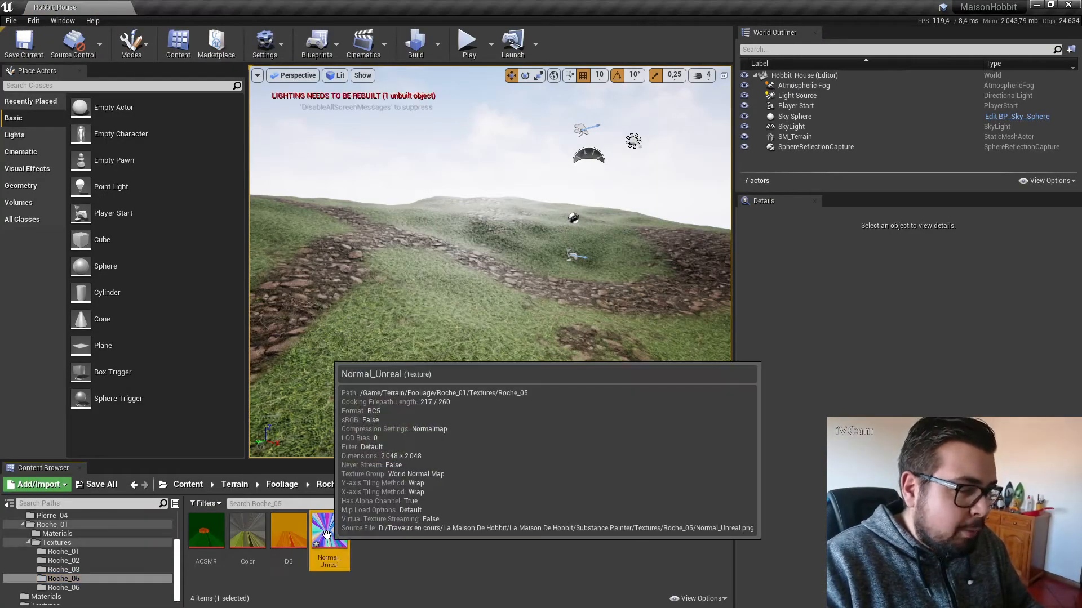
pyautogui.doubleClick(326, 534)
pyautogui.click(827, 118)
pyautogui.write('fli')
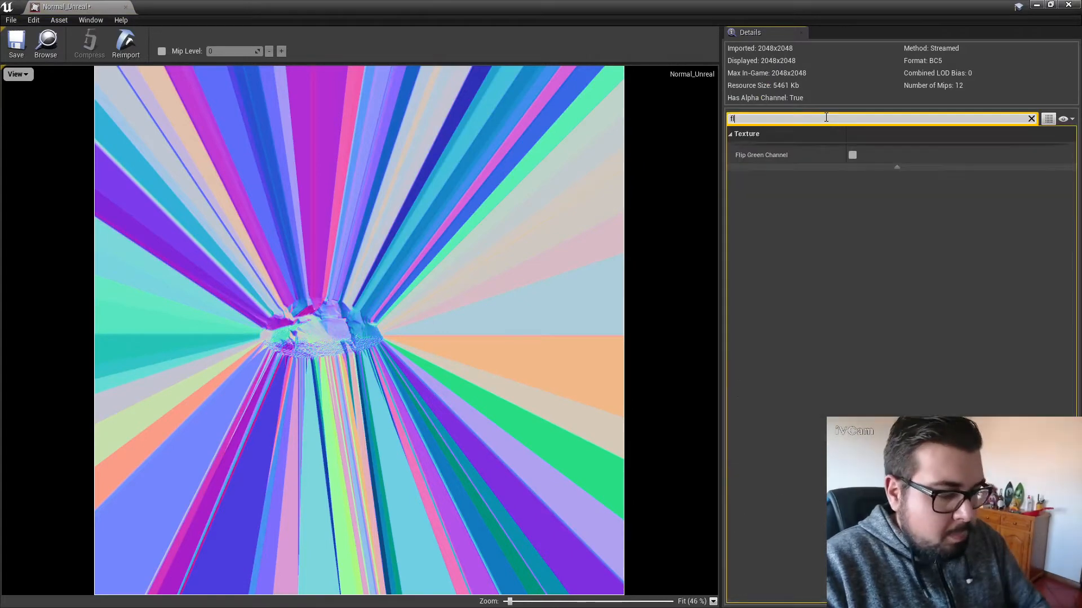
pyautogui.click(852, 155)
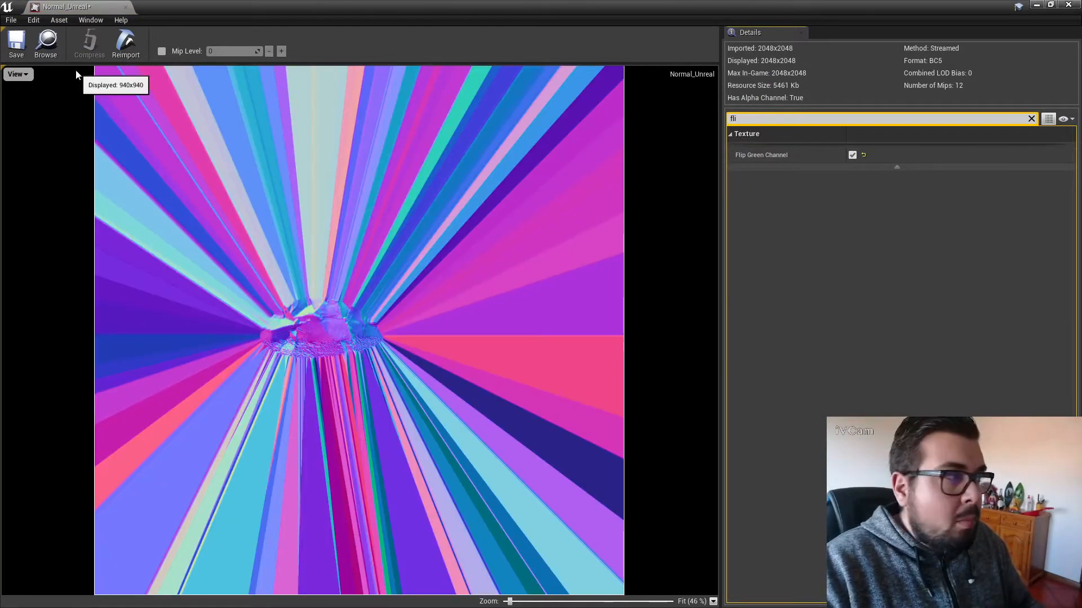
pyautogui.click(15, 50)
pyautogui.click(125, 6)
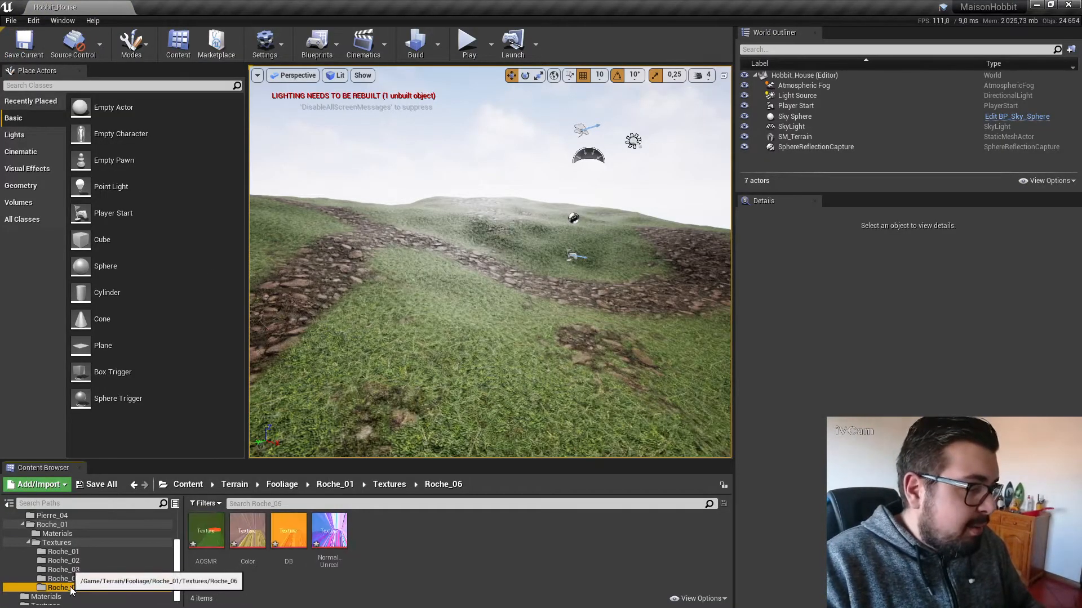
# Set the compression of the AOSMR texture in the Roche_06 textures subfolder to Masks (no sRGB) and save it.
pyautogui.doubleClick(206, 531)
pyautogui.click(900, 176)
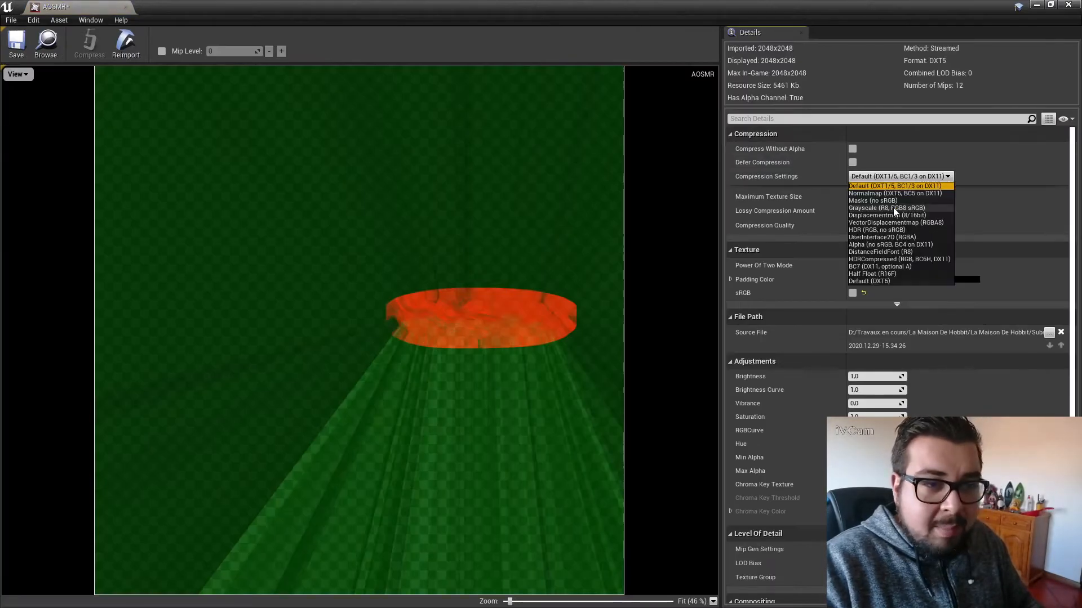
pyautogui.click(873, 200)
pyautogui.click(15, 45)
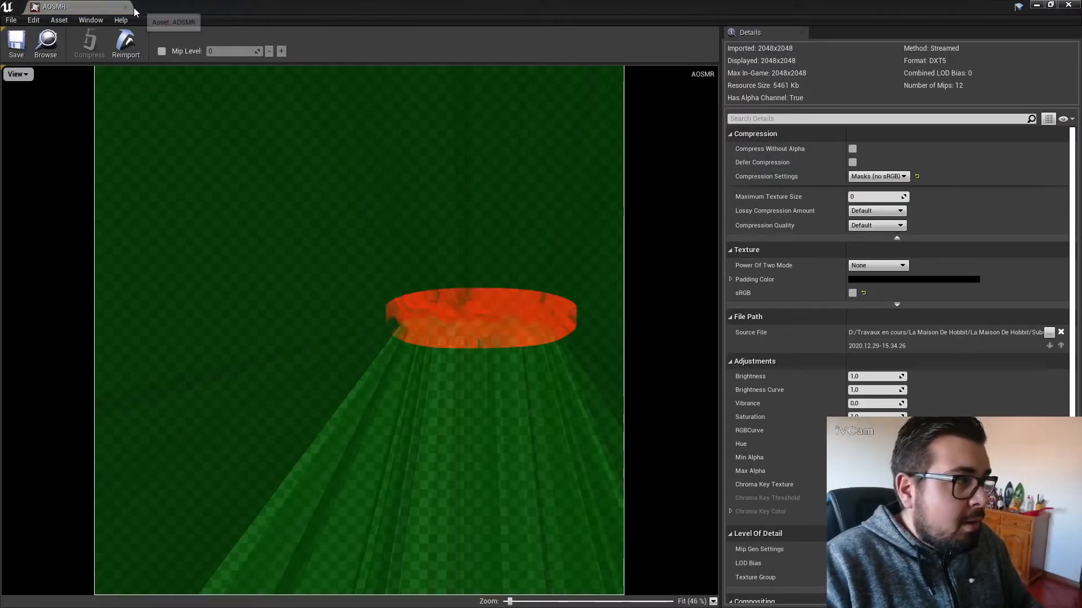
pyautogui.click(126, 7)
# Save the Roche_06 Color texture with its default compression, and save the DB texture with compression set to Masks (no sRGB).
pyautogui.doubleClick(248, 530)
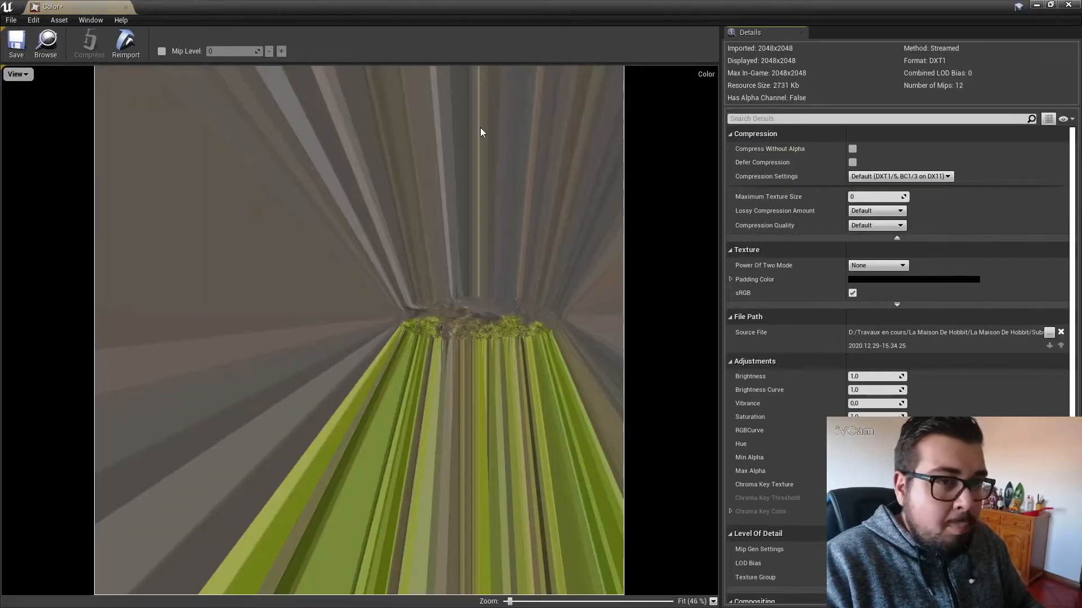
pyautogui.click(126, 6)
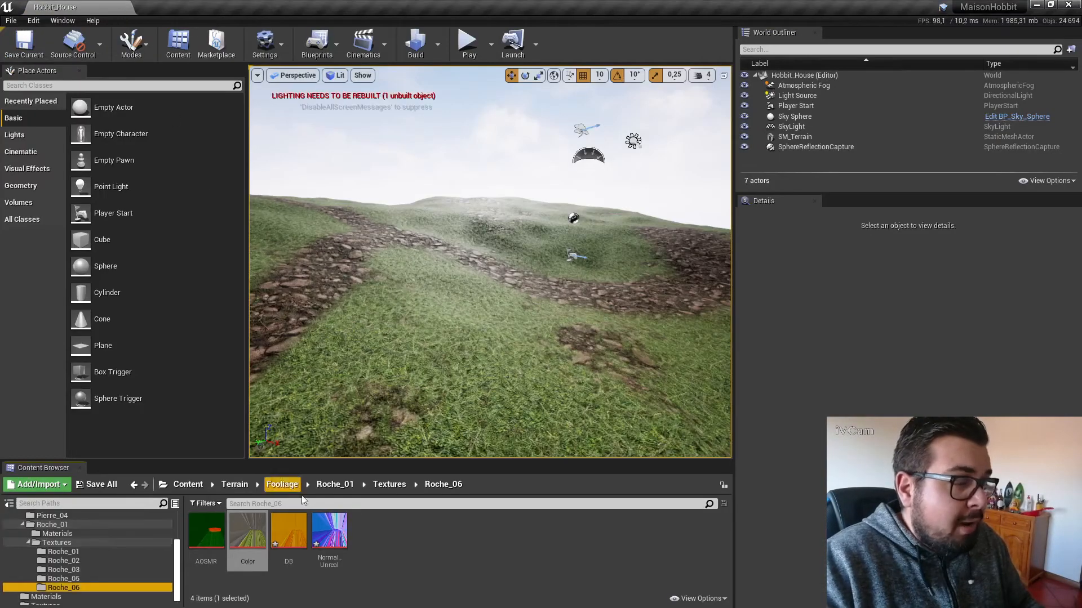
pyautogui.doubleClick(289, 532)
pyautogui.click(900, 176)
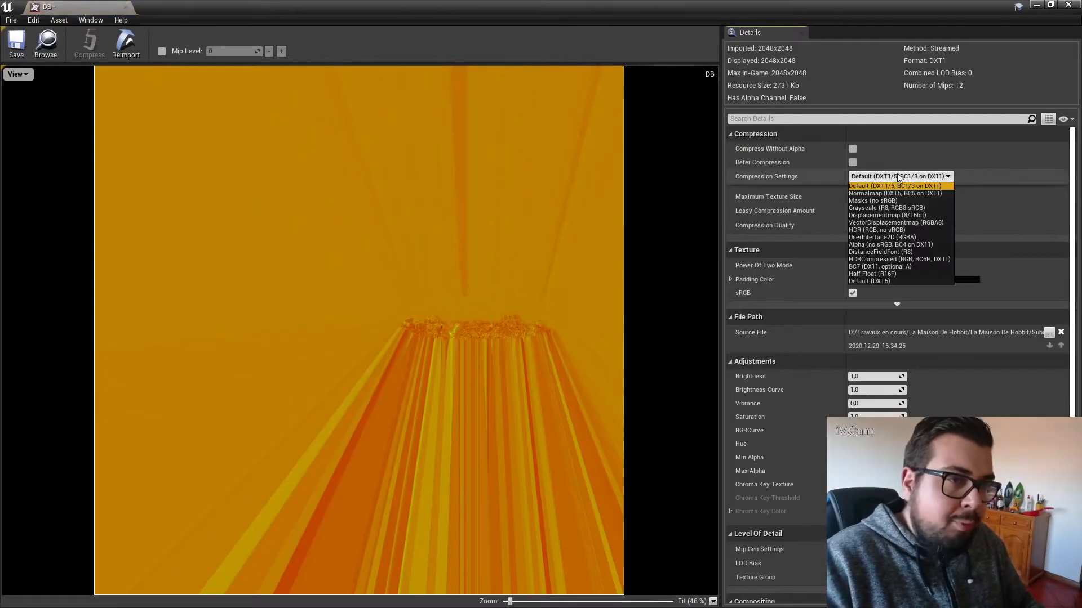
pyautogui.click(879, 203)
pyautogui.click(28, 49)
pyautogui.click(126, 7)
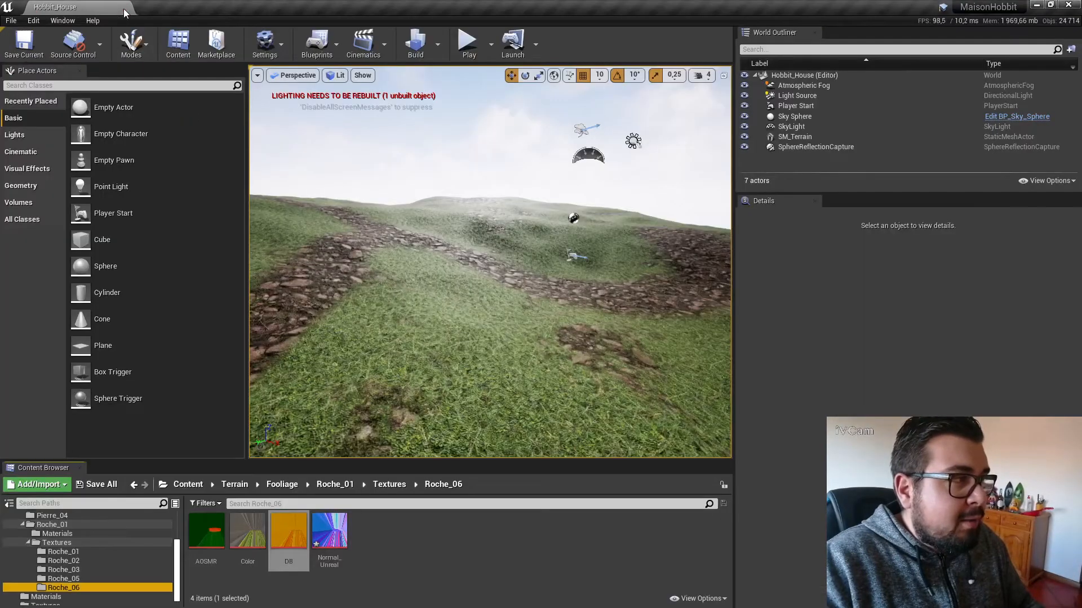
# Enable Flip Green Channel on the Roche_06 Normal_Unreal texture and save it.
pyautogui.doubleClick(329, 533)
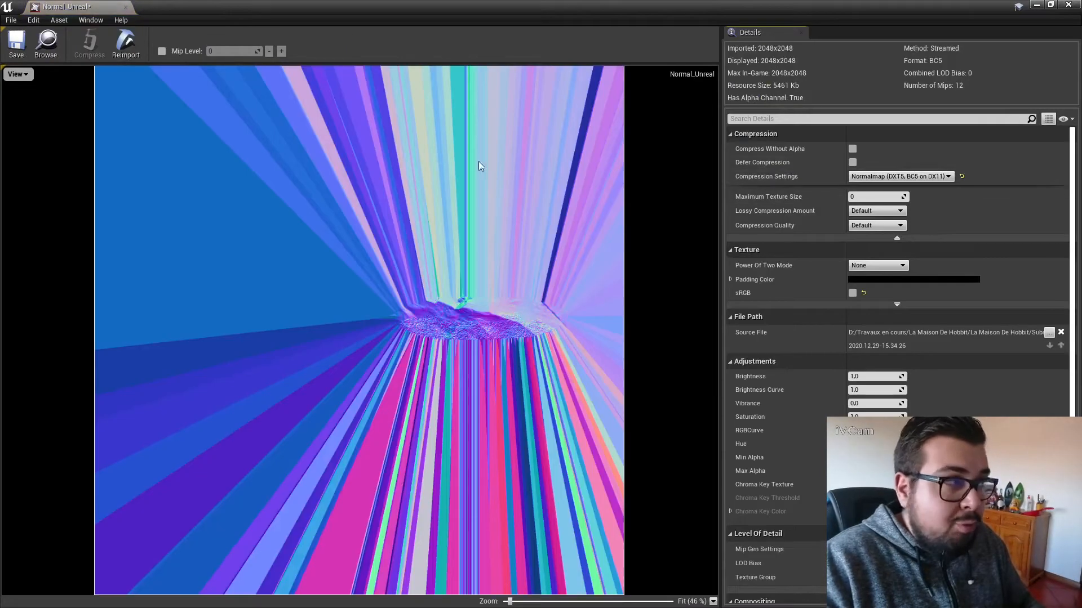
pyautogui.click(886, 118)
pyautogui.write('fli')
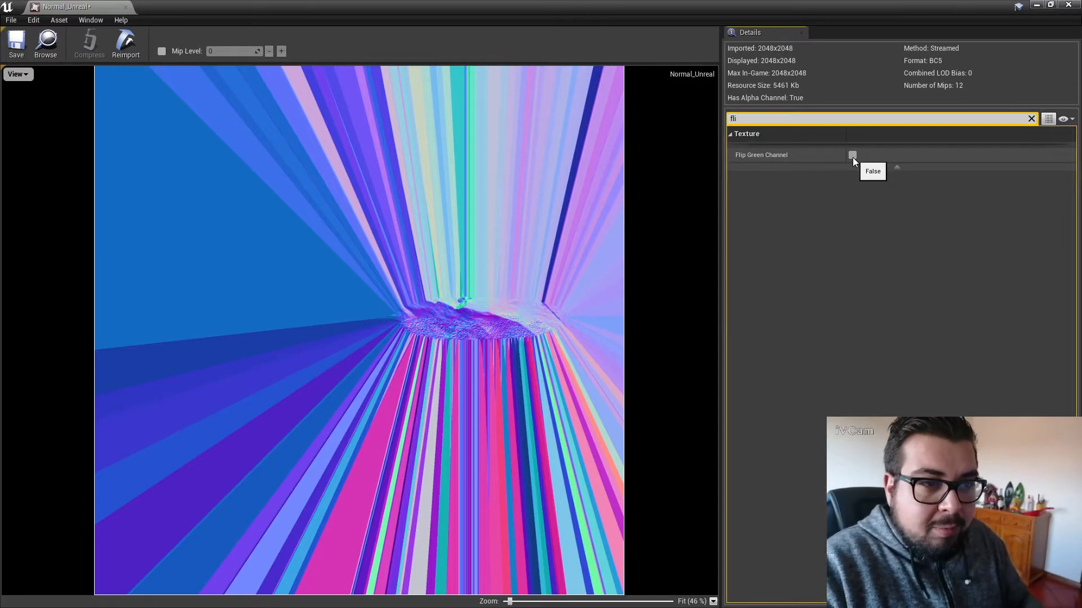
pyautogui.click(853, 155)
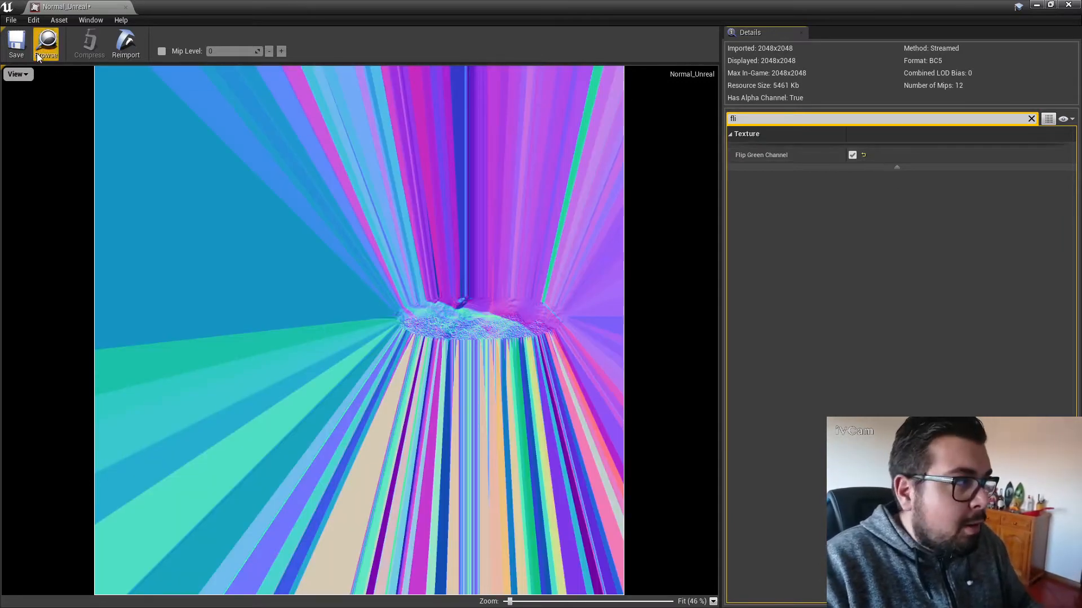
pyautogui.click(125, 7)
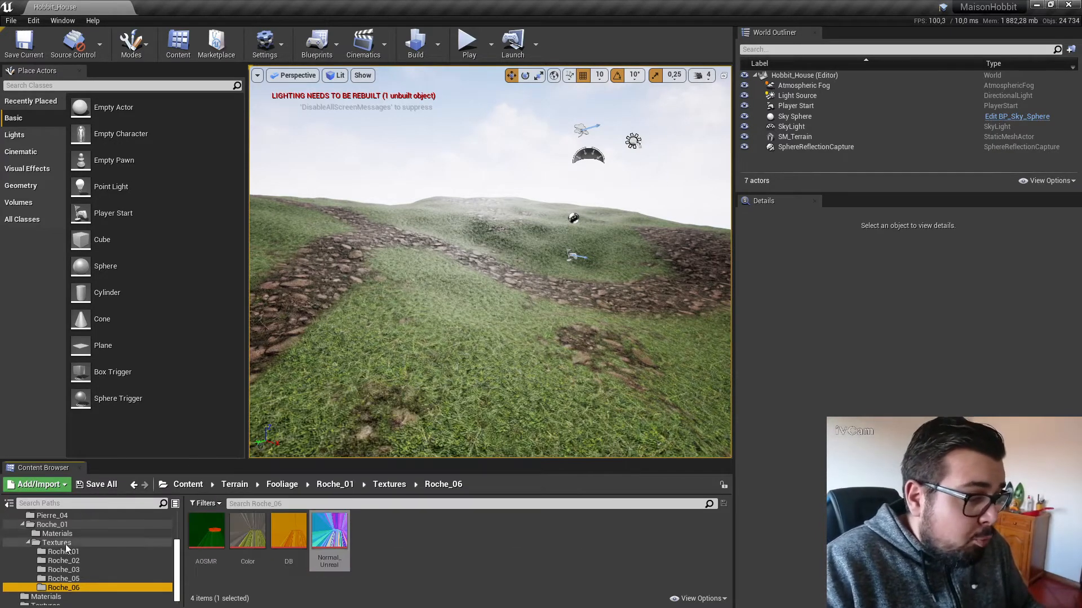
# Open the M_Pierre material from the Roche_01 Materials folder and dock its editor beside the Hobbit_House level.
pyautogui.click(70, 552)
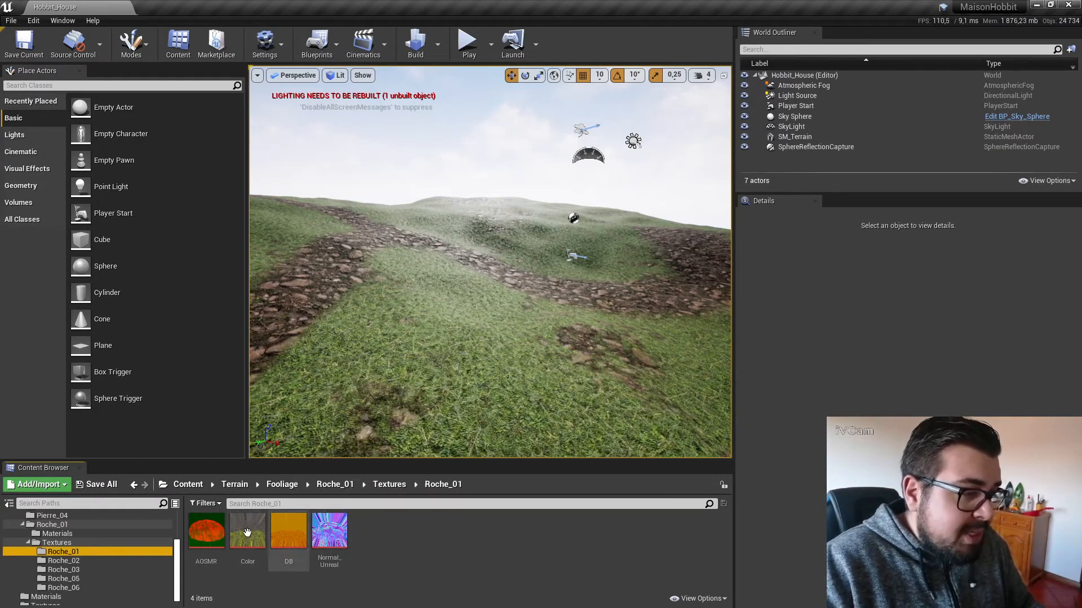
pyautogui.click(95, 587)
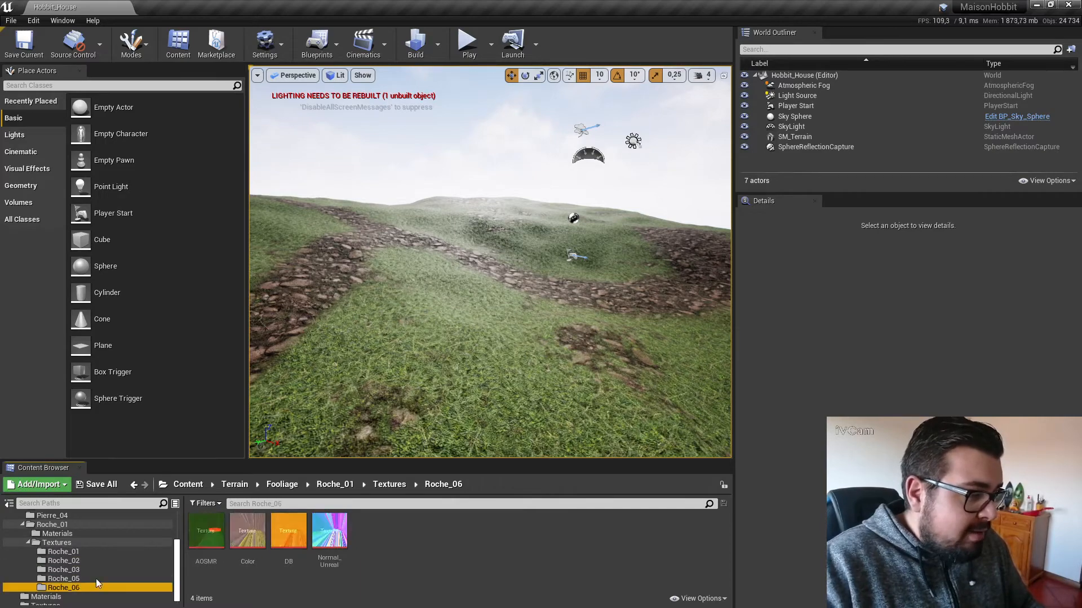
pyautogui.click(57, 535)
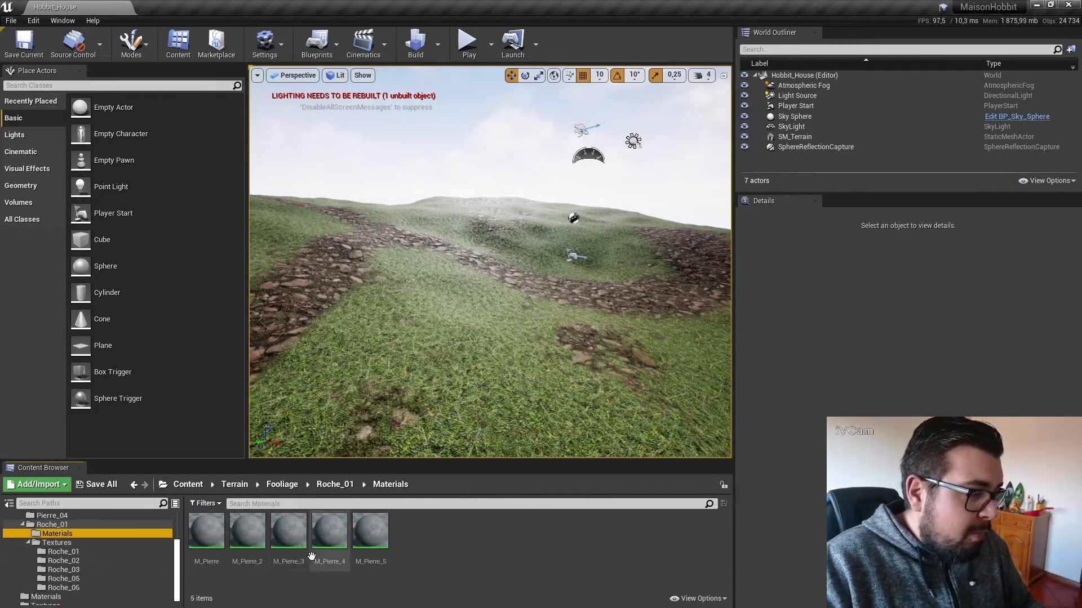
pyautogui.doubleClick(196, 536)
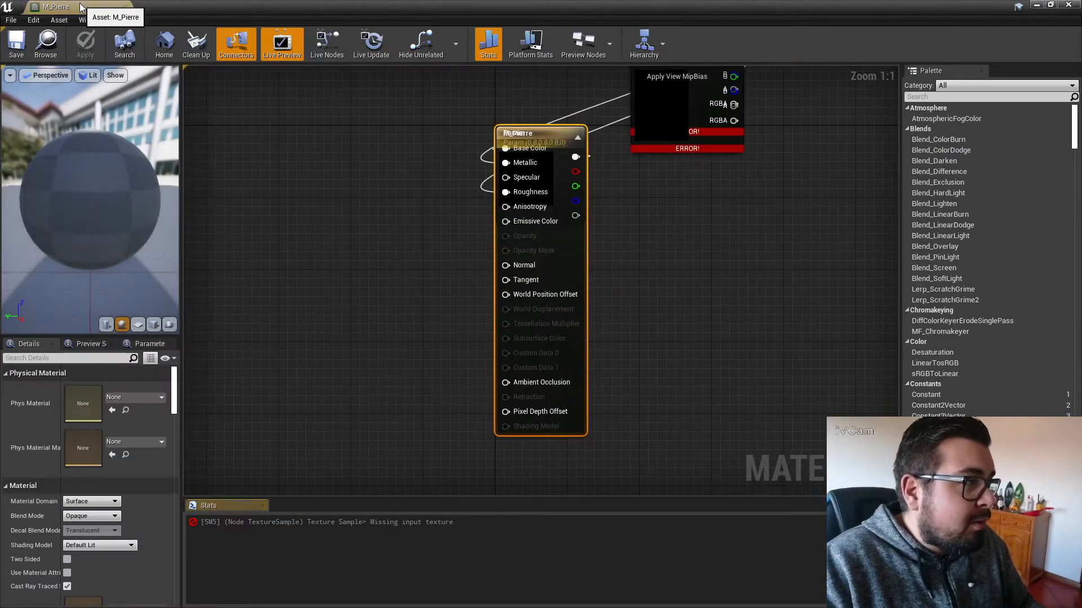
pyautogui.moveTo(228, 12); pyautogui.dragTo(163, 8)
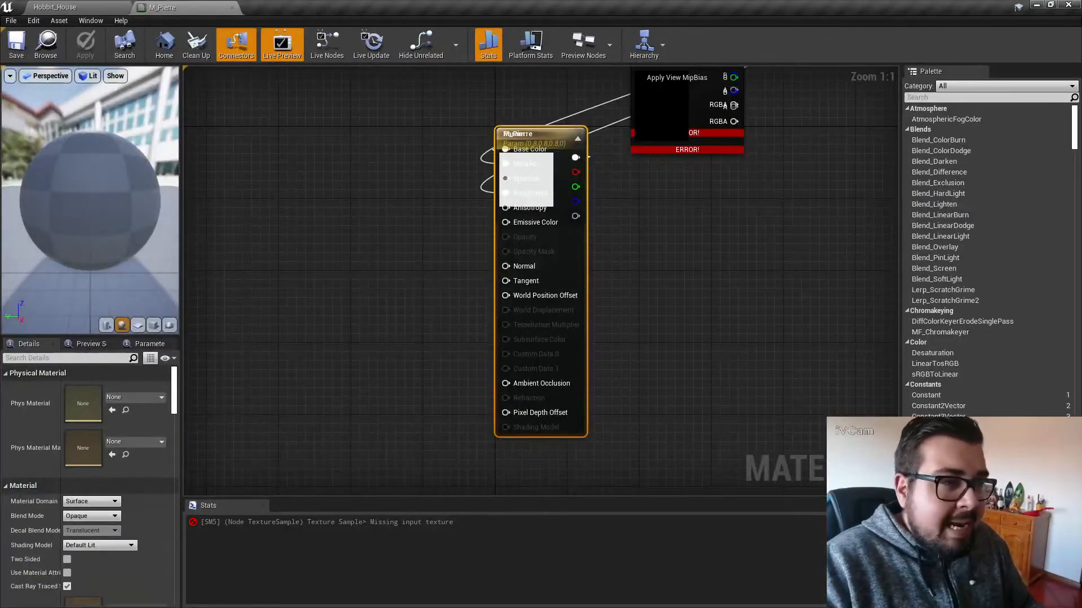
# Delete the texture sample and Param nodes from the M_Pierre graph, keeping only the material output node.
pyautogui.click(727, 236)
pyautogui.press('Delete')
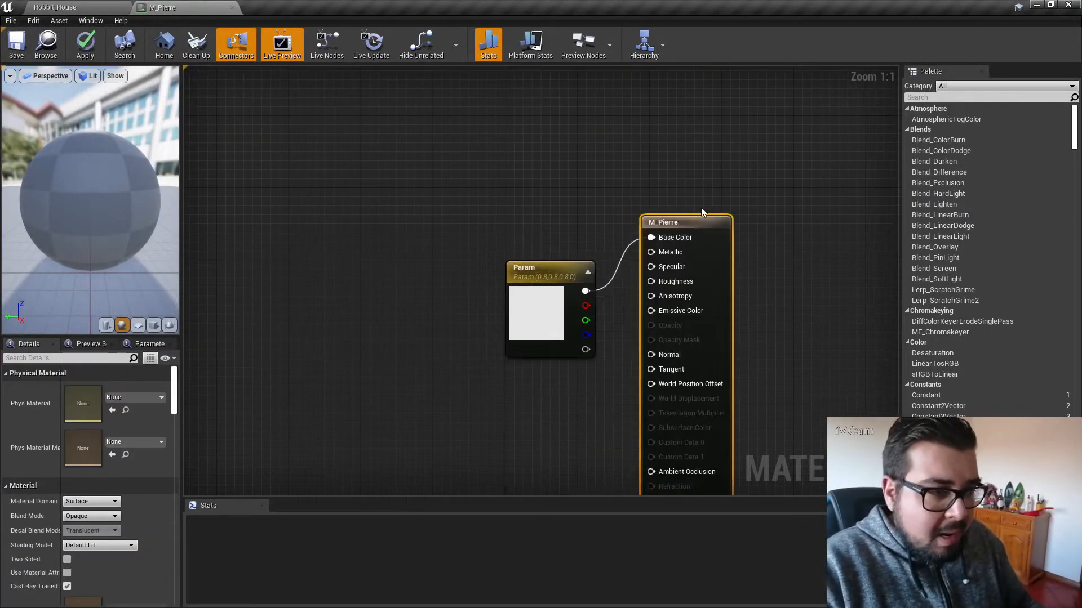
pyautogui.moveTo(586, 291); pyautogui.dragTo(679, 231)
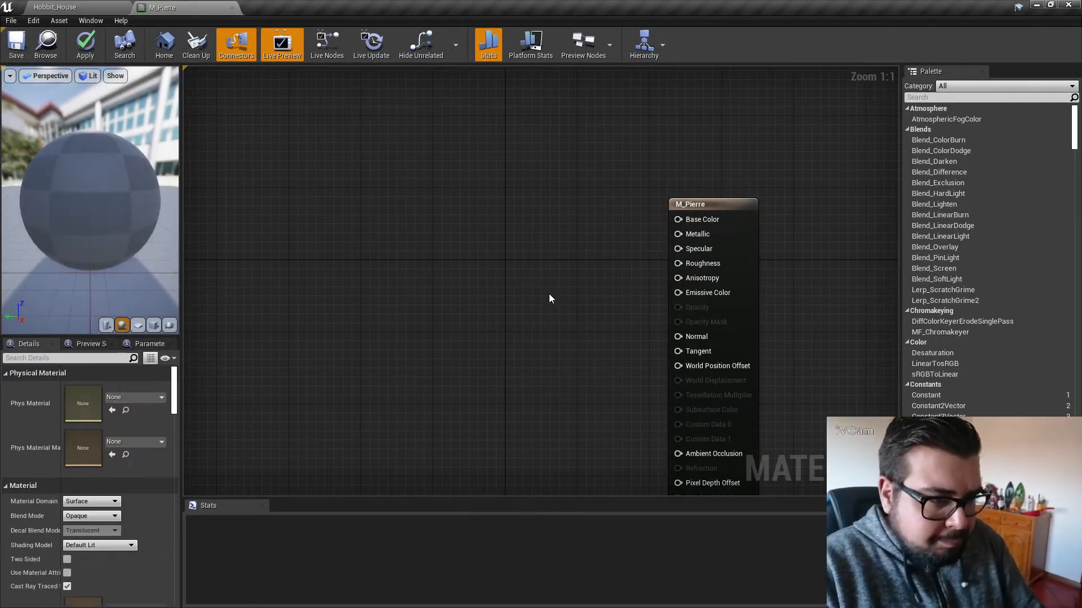
pyautogui.scroll(-5, 415, 236)
pyautogui.moveTo(421, 260); pyautogui.dragTo(483, 277, button='right')
pyautogui.scroll(1, 495, 334)
pyautogui.scroll(1, 483, 280)
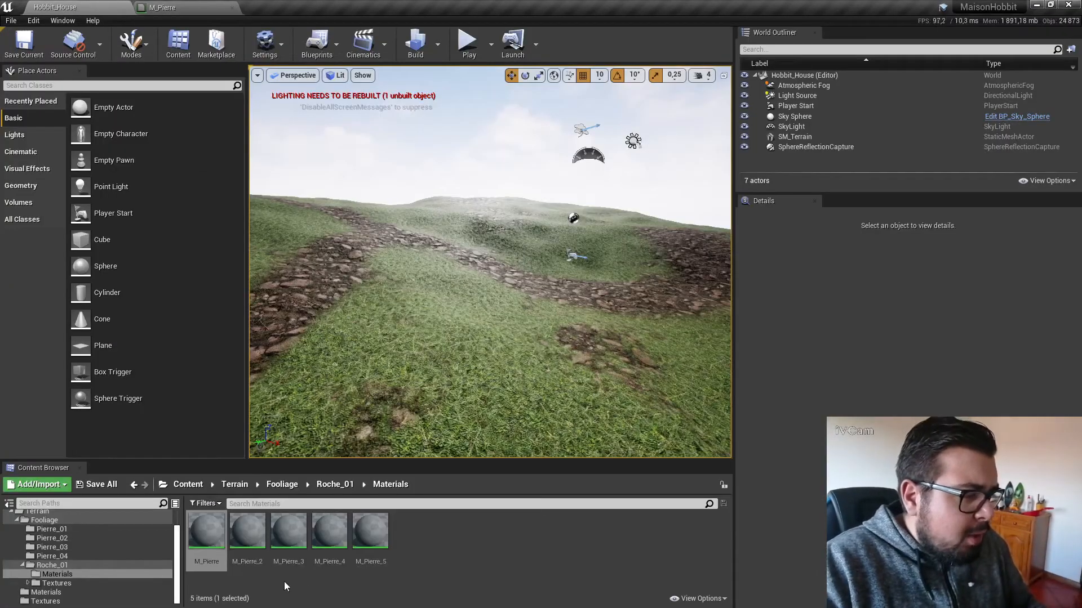
# Open the M_Pierre_2, M_Pierre_3, M_Pierre_4 and M_Pierre_5 materials in their own editors and return to the level.
pyautogui.doubleClick(247, 531)
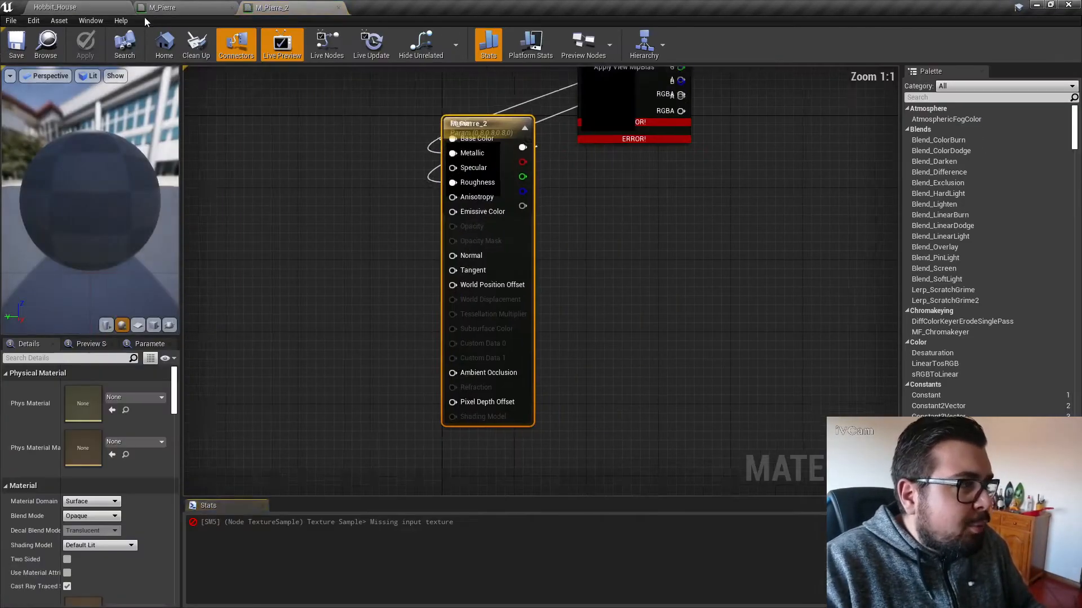
pyautogui.click(54, 7)
pyautogui.doubleClick(287, 531)
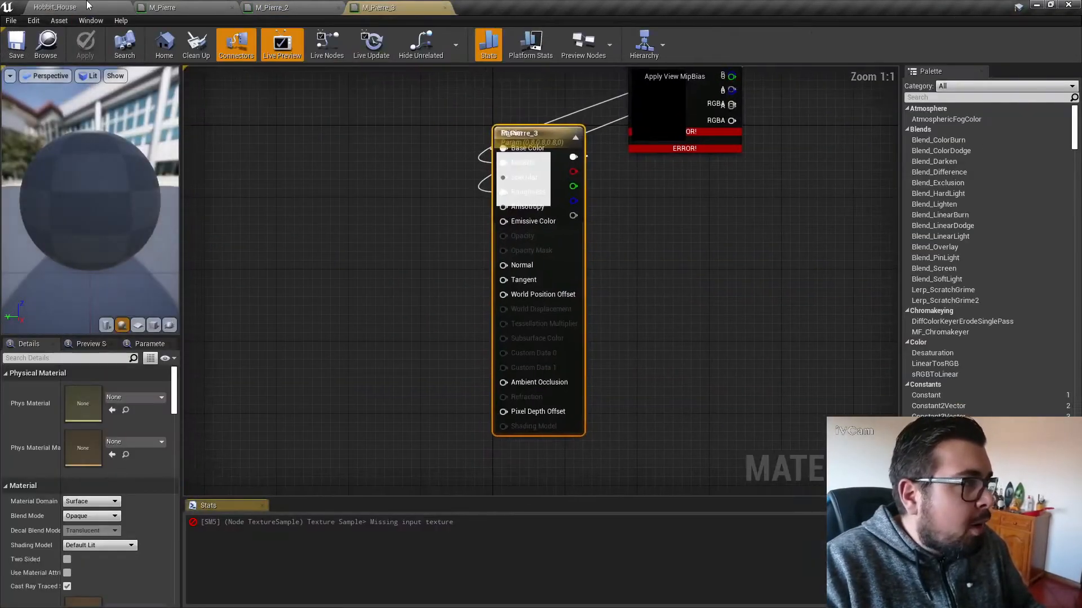
pyautogui.click(87, 5)
pyautogui.doubleClick(329, 531)
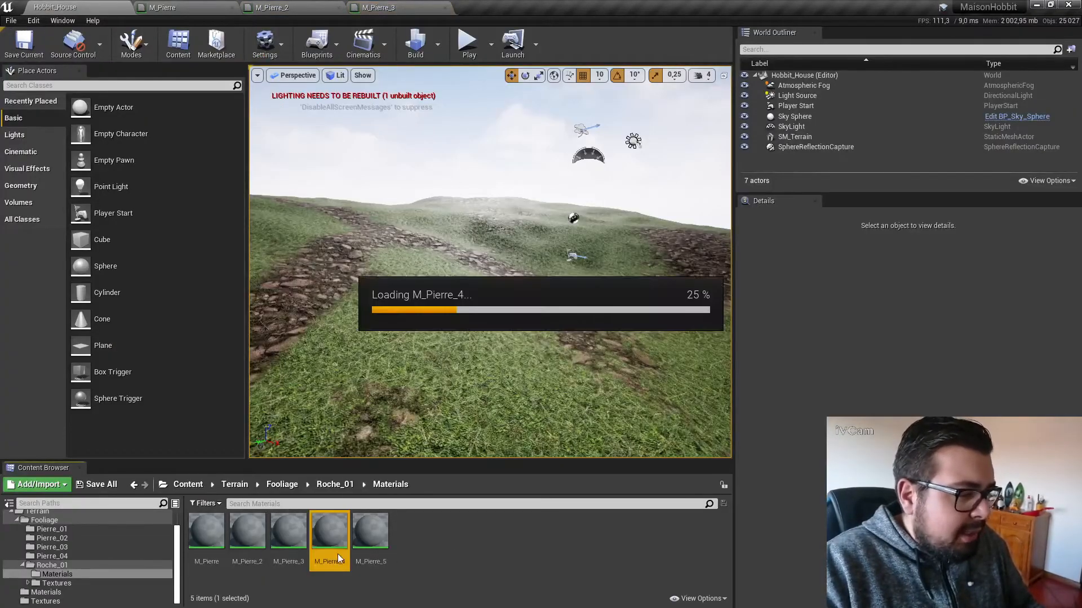
pyautogui.click(55, 7)
pyautogui.doubleClick(383, 540)
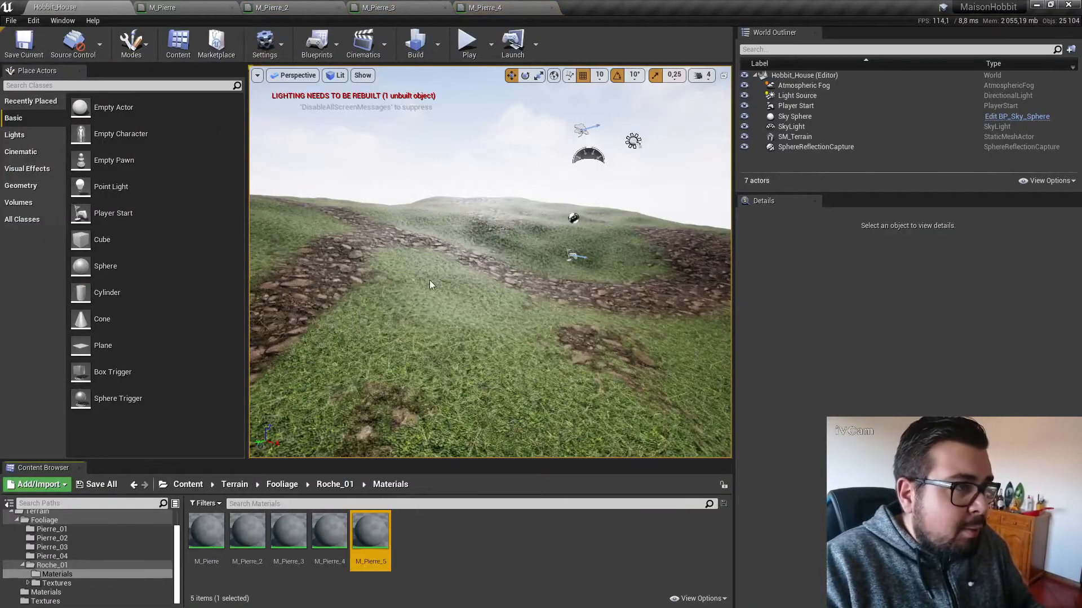
pyautogui.click(55, 7)
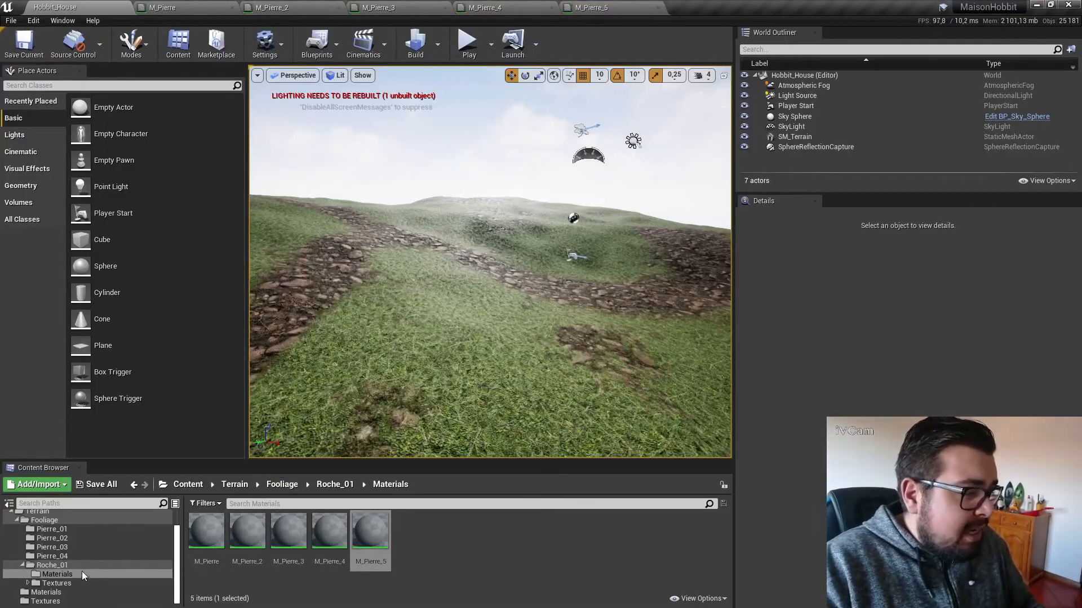
# Check the material assigned to the SM_Roche_01 mesh in the Roche_01 folder and save the mesh.
pyautogui.click(53, 530)
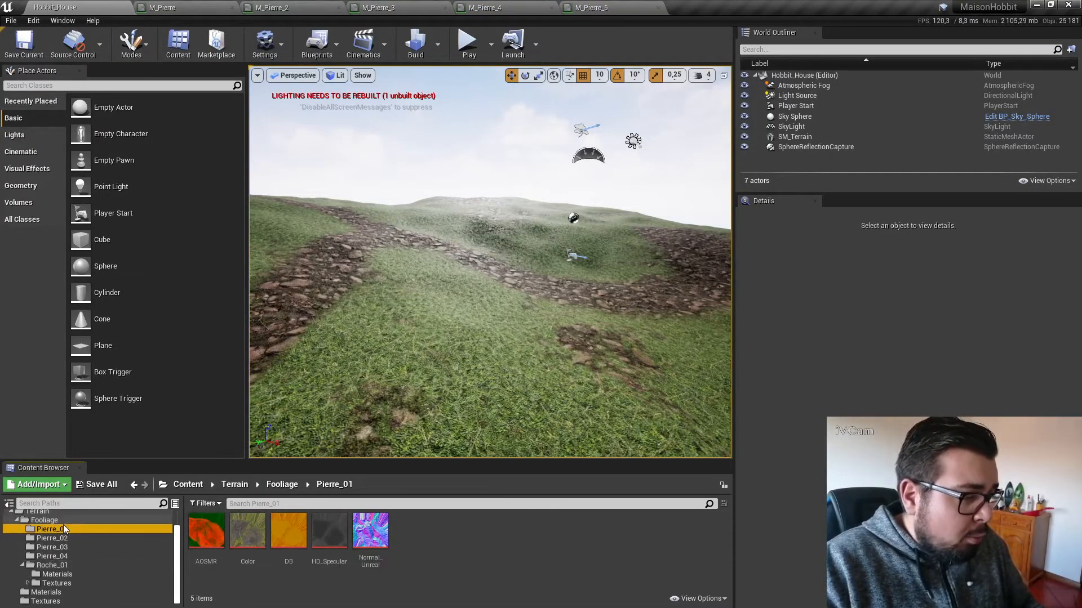
pyautogui.click(45, 520)
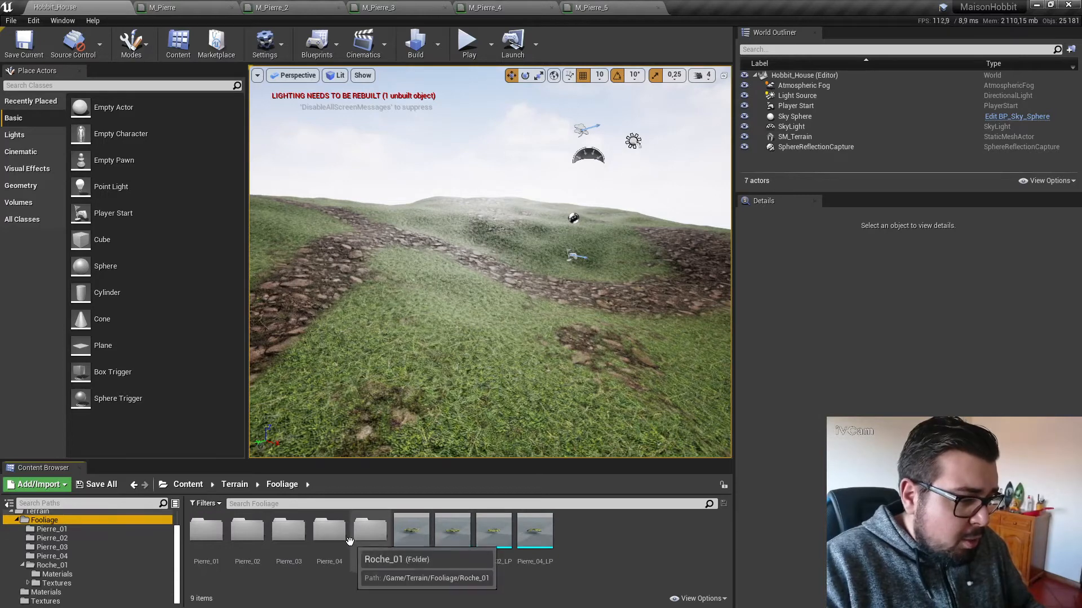
pyautogui.doubleClick(370, 531)
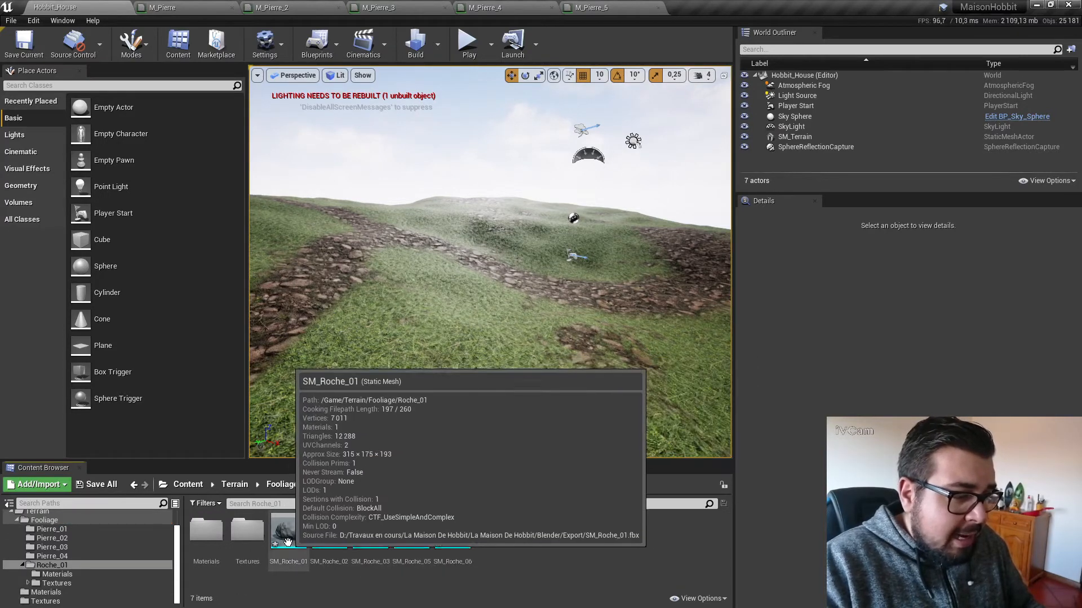
pyautogui.doubleClick(278, 539)
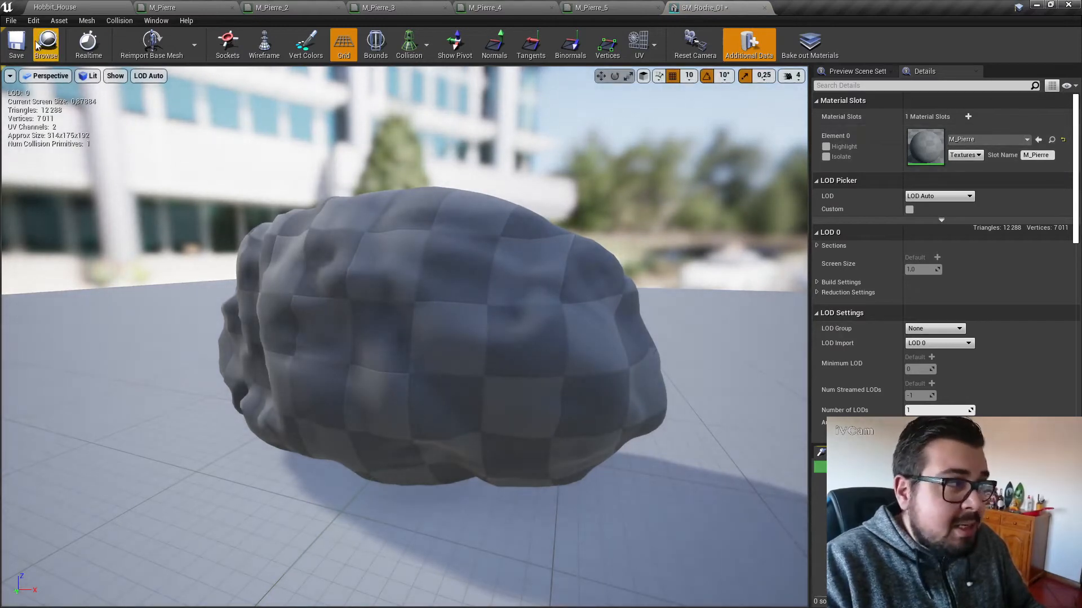
pyautogui.click(761, 8)
pyautogui.click(55, 7)
# Assign the M_Pierre_2 material to the SM_Roche_02 mesh.
pyautogui.click(338, 557)
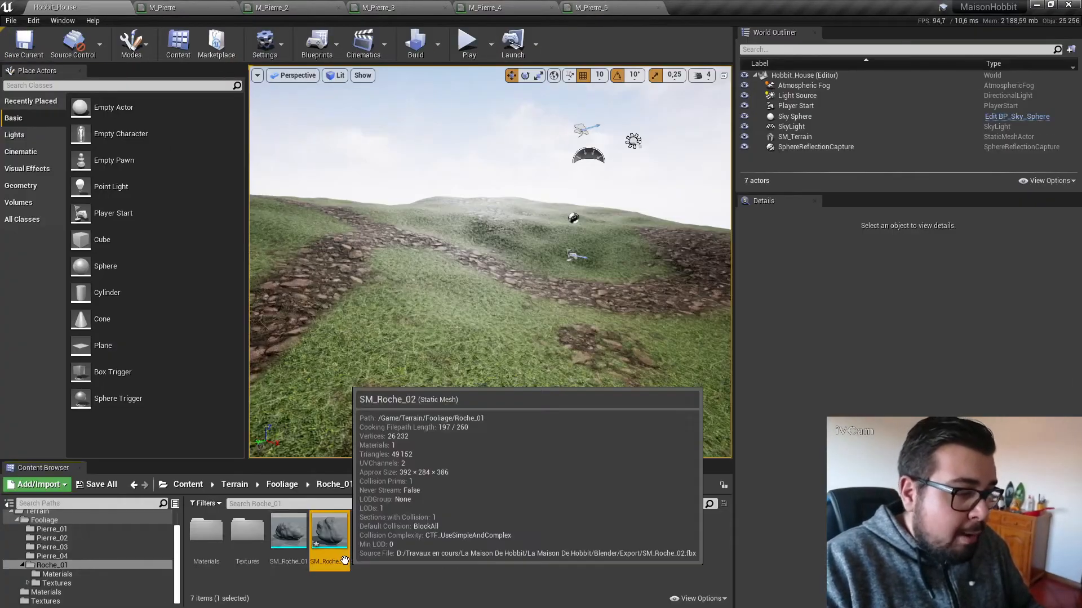
pyautogui.doubleClick(344, 560)
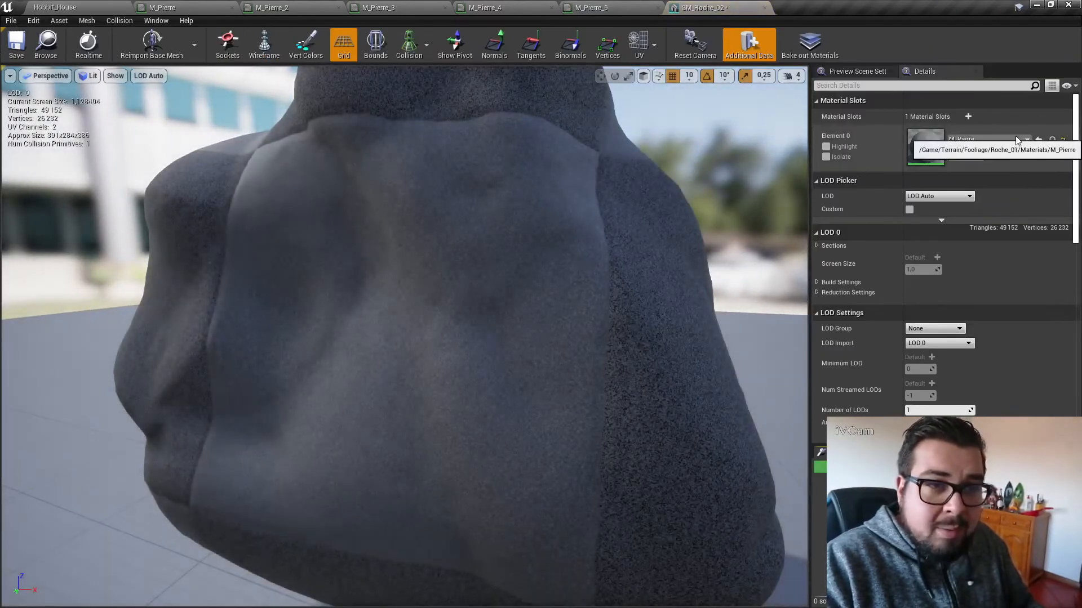
pyautogui.click(986, 139)
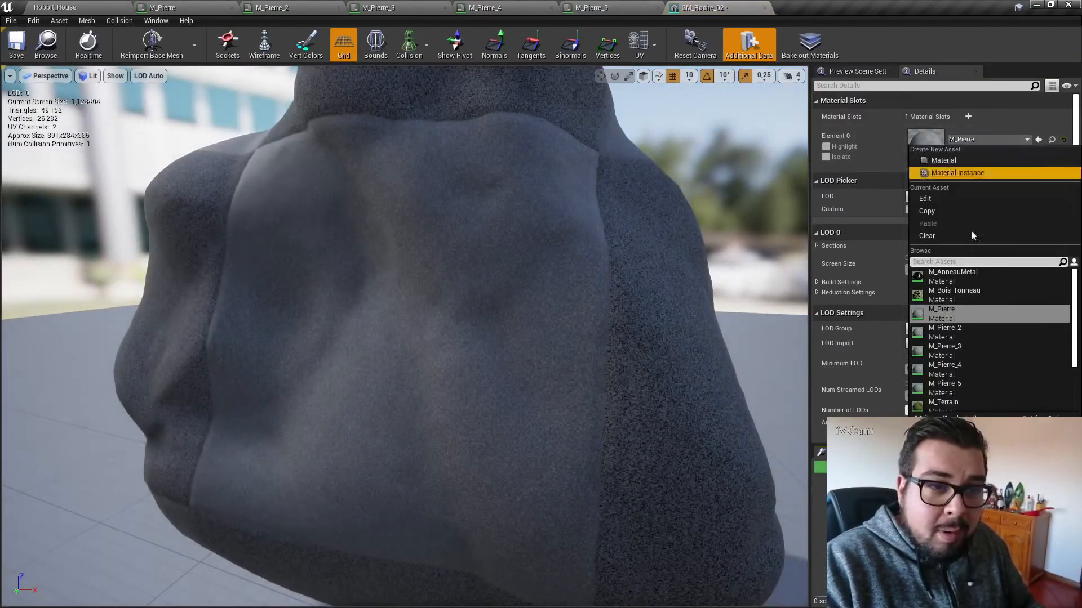
pyautogui.click(951, 335)
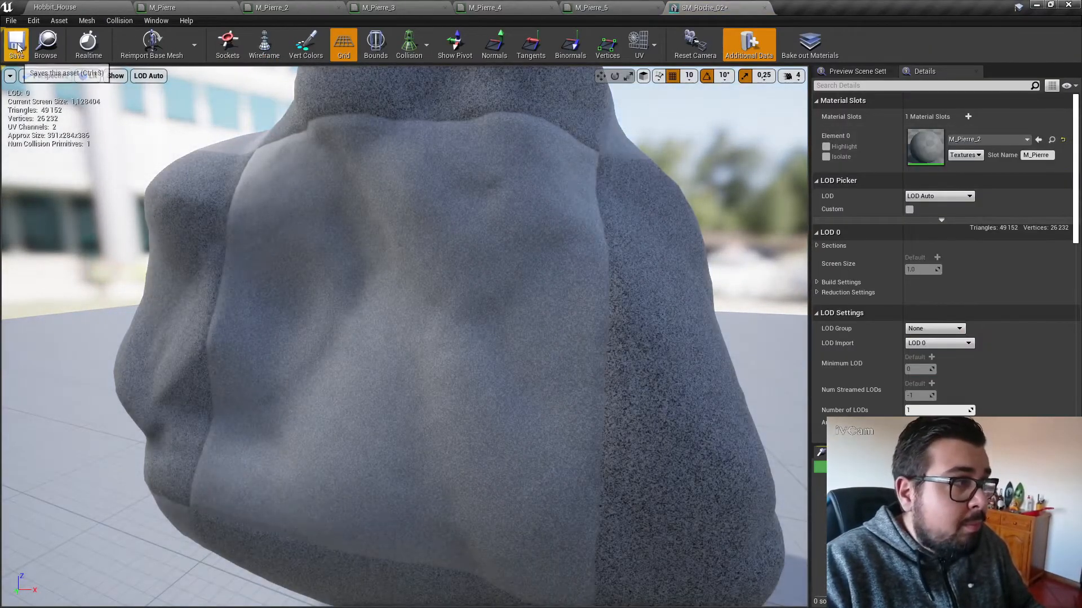
# Save and close the SM_Roche_02 mesh, and assign the M_Pierre_3 material to the SM_Roche_03 mesh and save it.
pyautogui.click(17, 48)
pyautogui.click(764, 8)
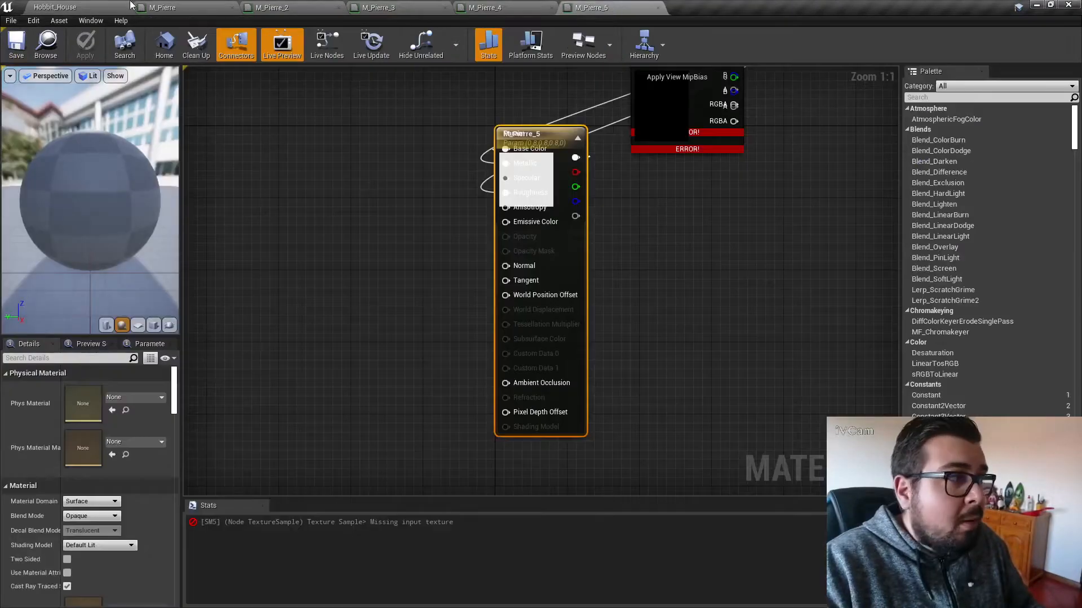
pyautogui.click(55, 7)
pyautogui.doubleClick(370, 531)
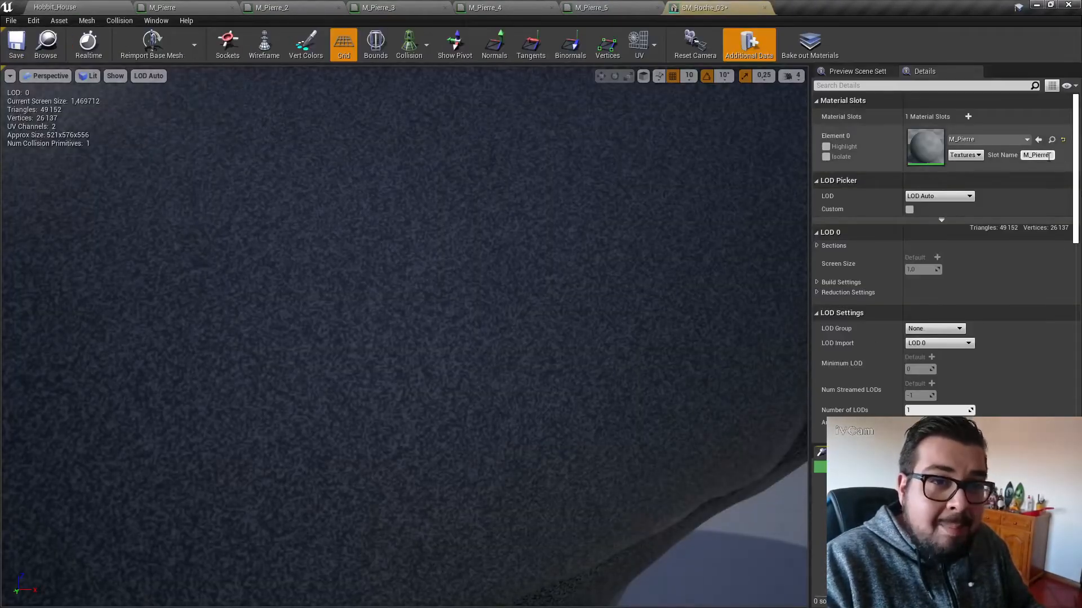
pyautogui.click(1012, 140)
pyautogui.click(951, 350)
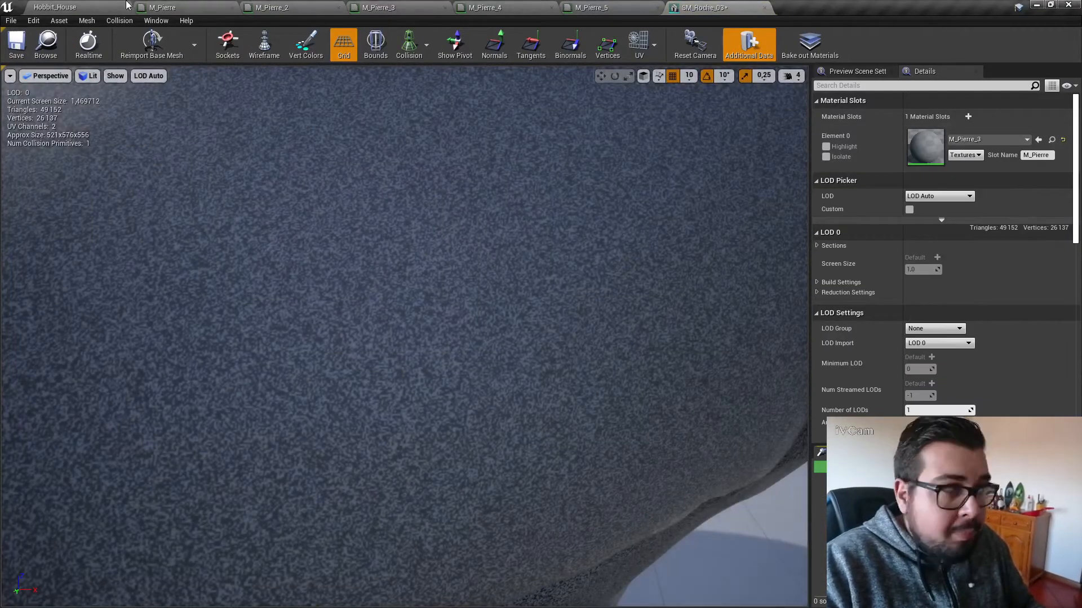
pyautogui.click(16, 47)
pyautogui.click(764, 8)
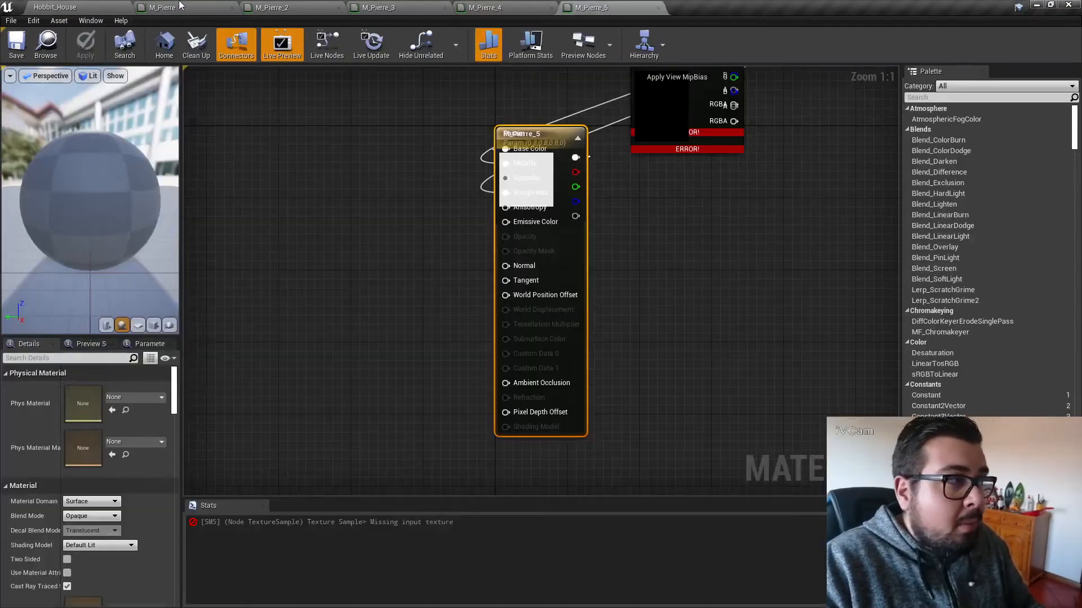
# Assign the M_Pierre_4 material to the SM_Roche_05 mesh and close its editor.
pyautogui.click(54, 7)
pyautogui.doubleClick(413, 529)
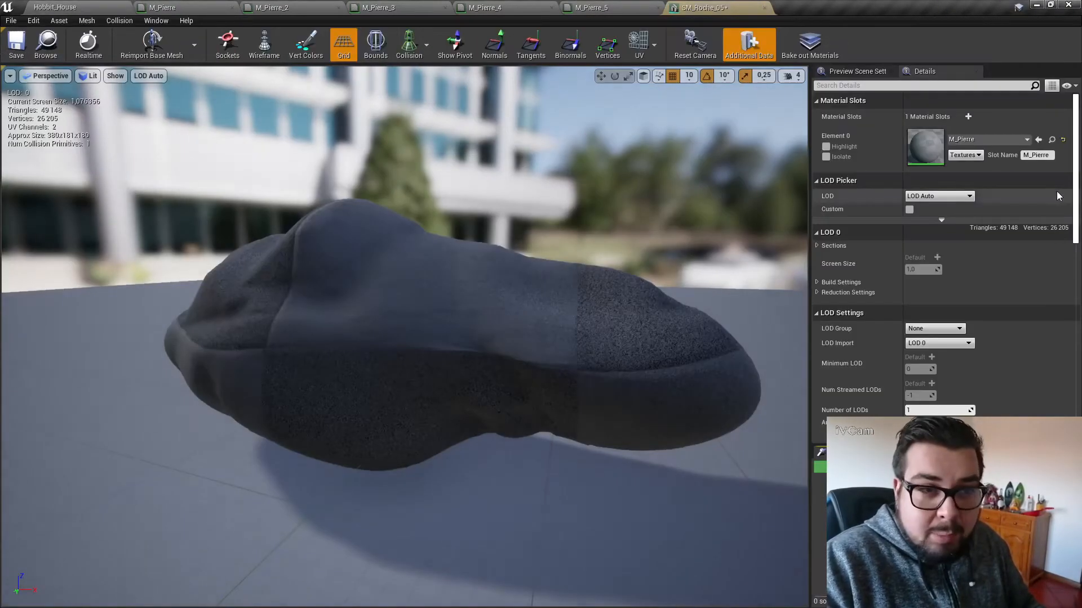
pyautogui.click(1010, 141)
pyautogui.click(952, 372)
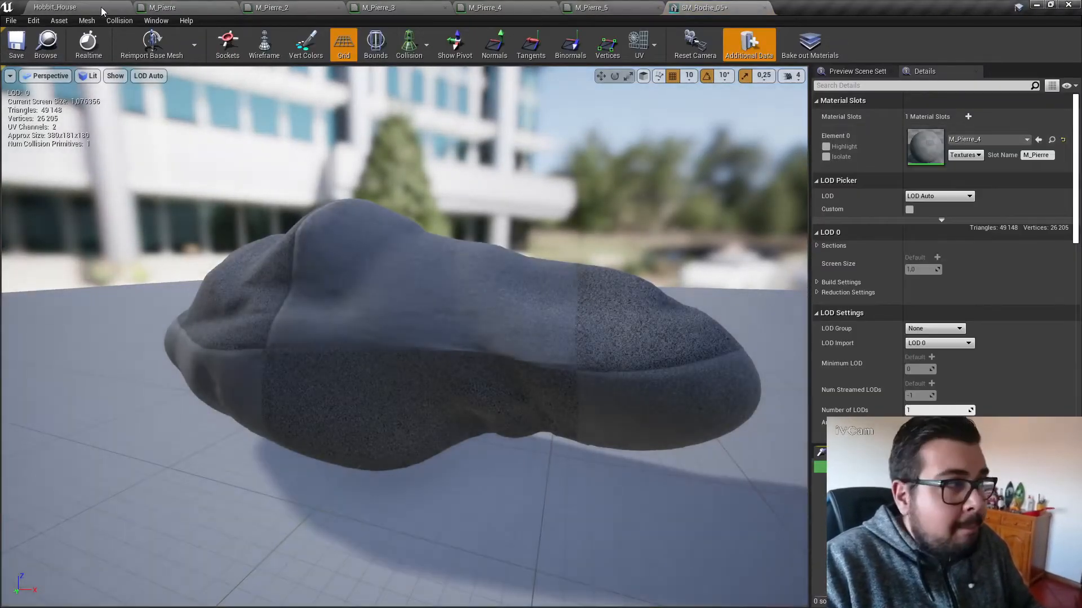
pyautogui.click(764, 8)
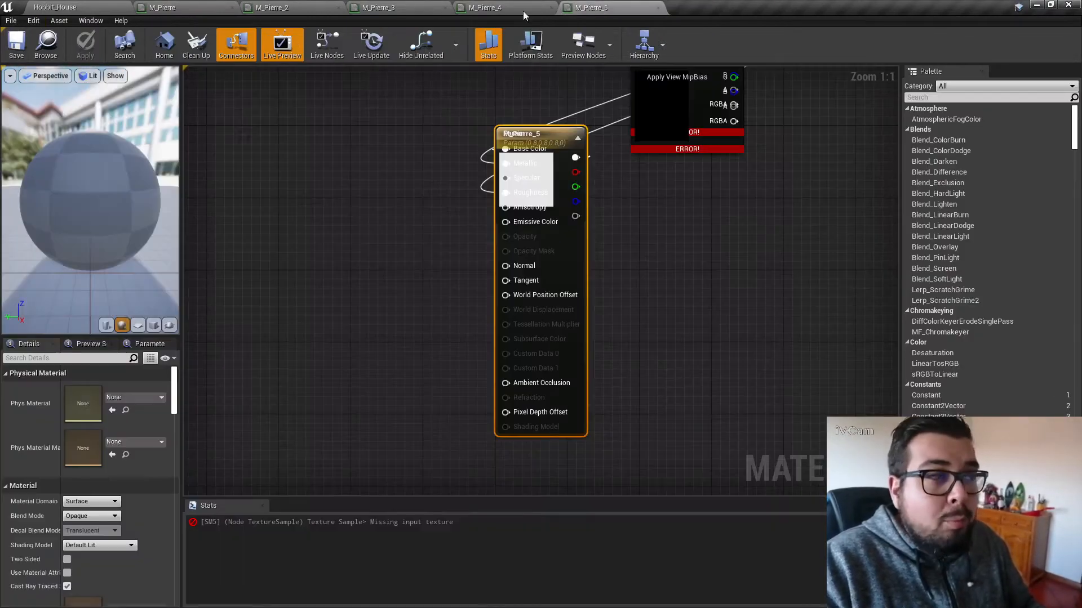
# Assign the M_Pierre_5 material to the SM_Roche_06 mesh and close its editor.
pyautogui.click(55, 6)
pyautogui.doubleClick(452, 530)
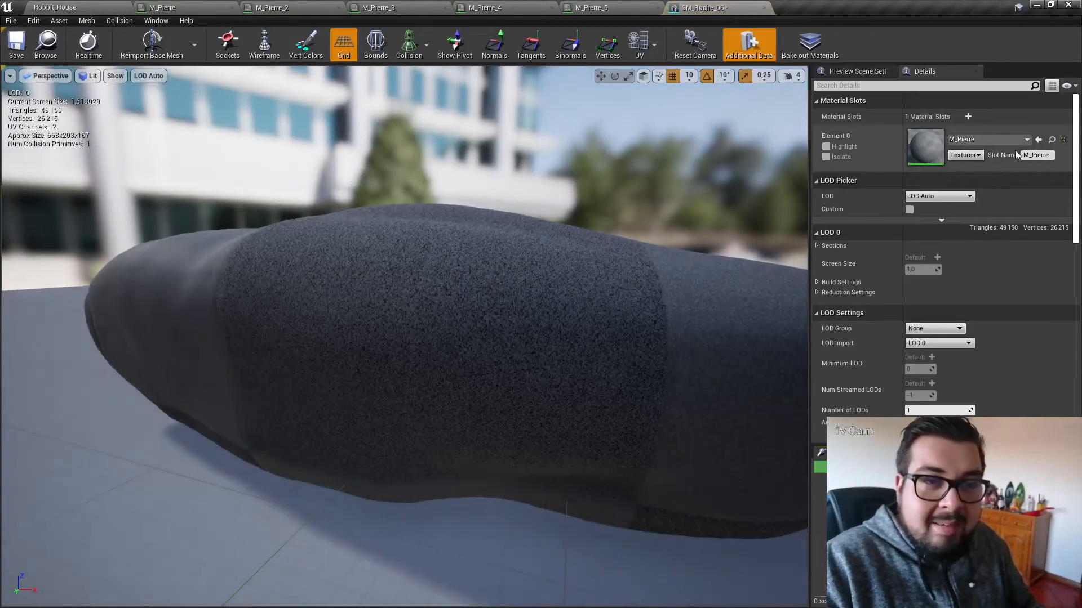
pyautogui.click(1014, 140)
pyautogui.click(942, 388)
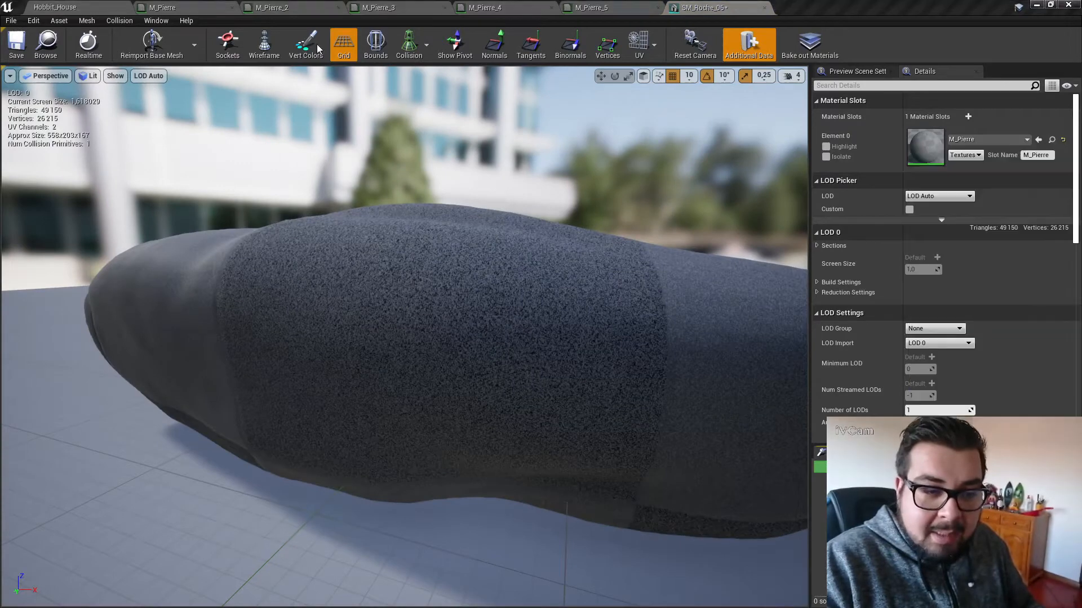
pyautogui.click(764, 8)
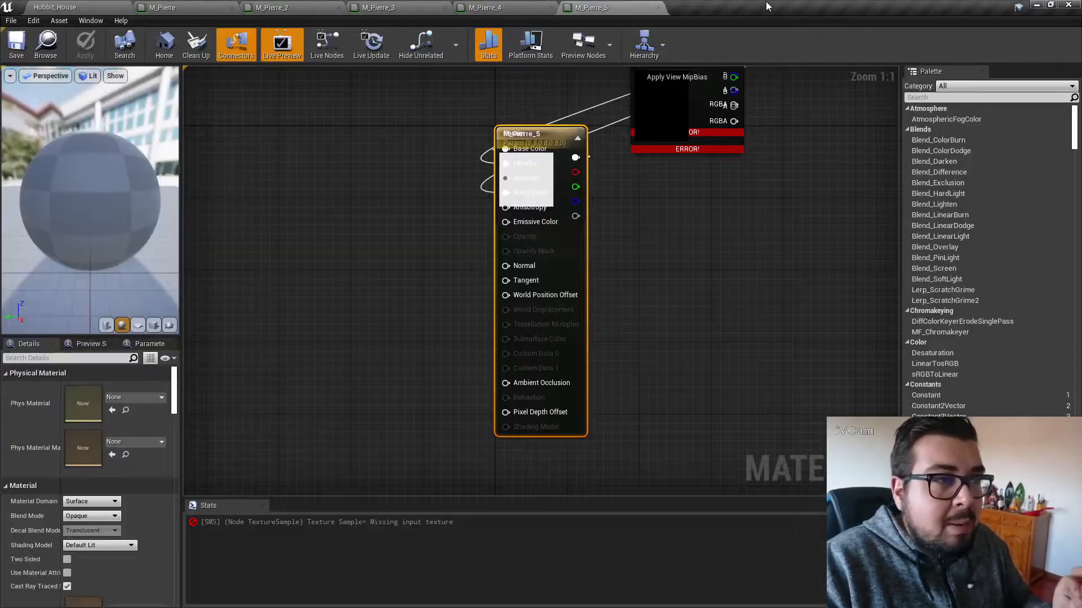
# Delete the two Texture Sample nodes from the M_Pierre_2 material graph.
pyautogui.click(277, 6)
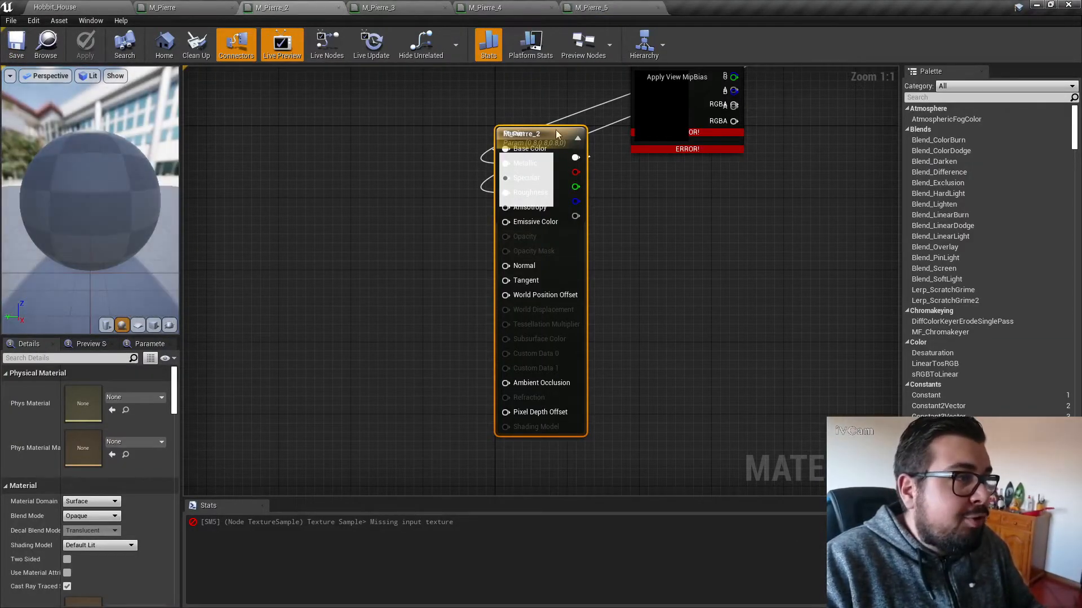
pyautogui.scroll(-3, 765, 205)
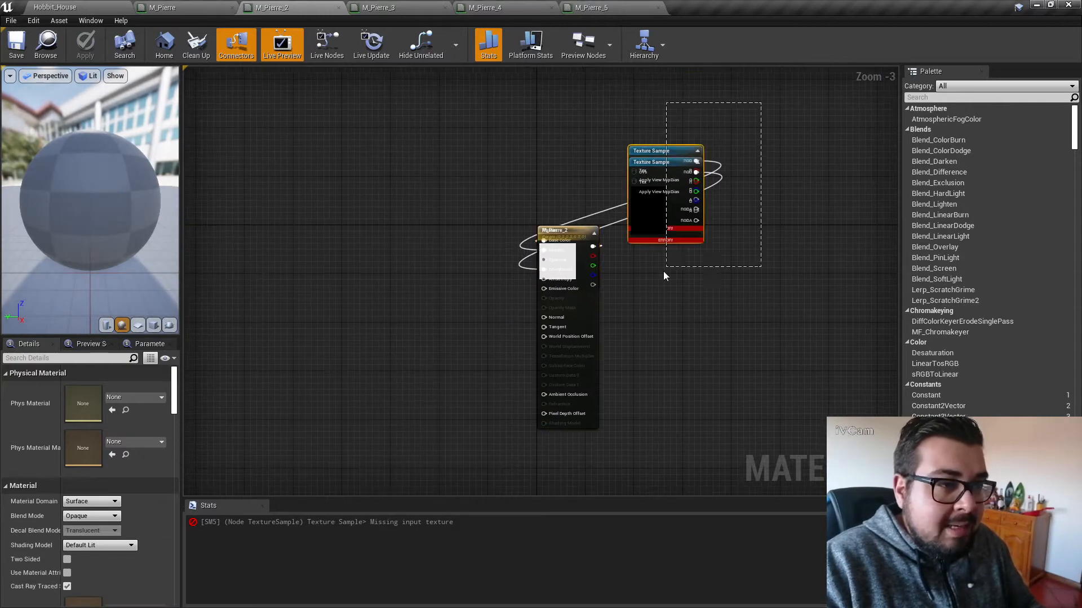
pyautogui.moveTo(663, 276); pyautogui.dragTo(666, 270)
pyautogui.press('Delete')
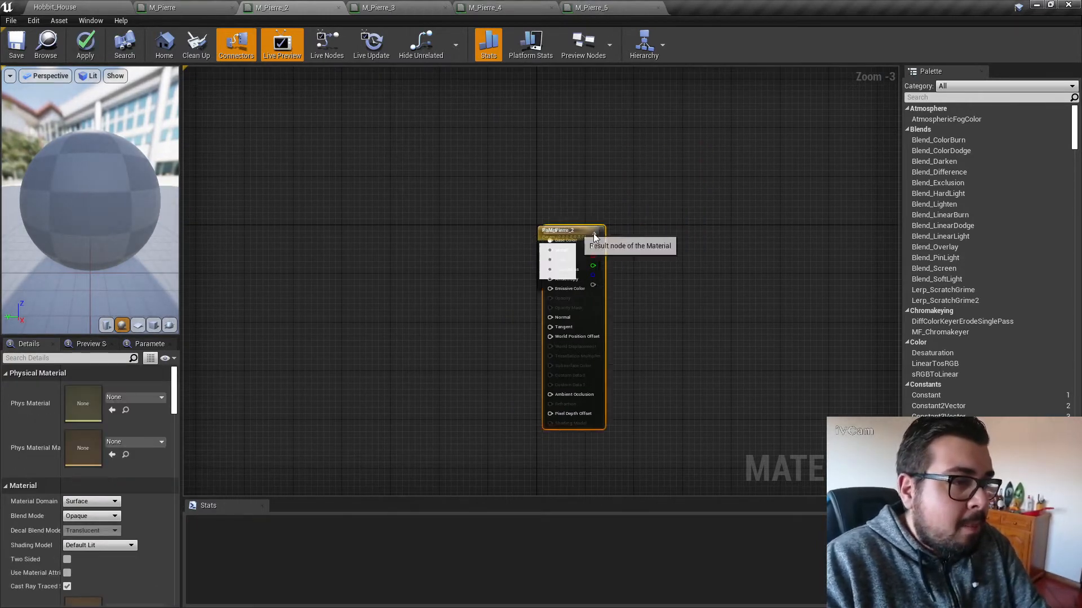
# Delete the two Texture Sample nodes from the M_Pierre_3 material graph.
pyautogui.click(377, 8)
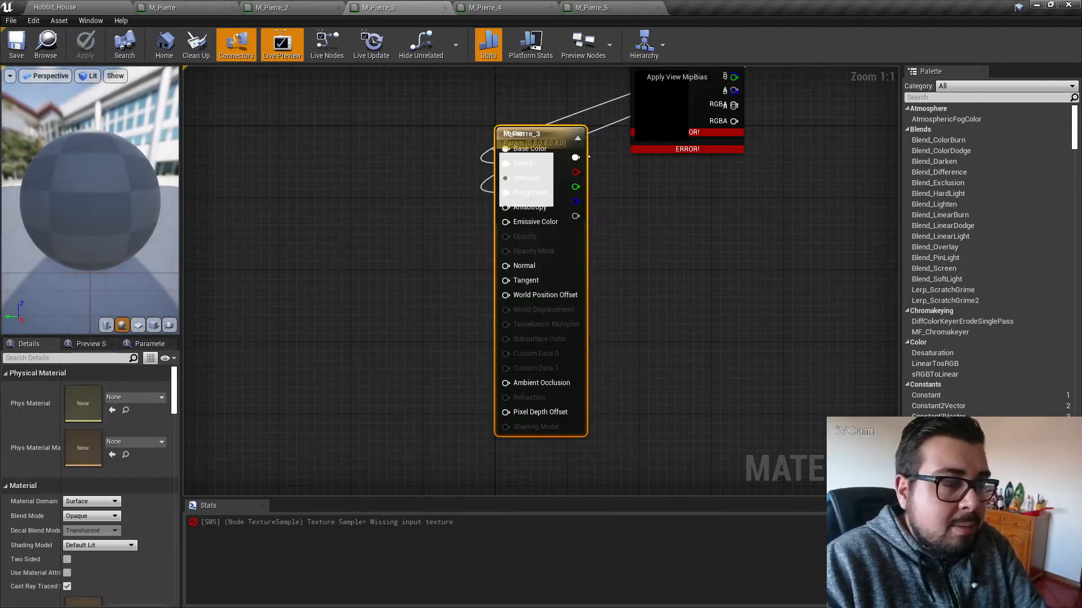
pyautogui.moveTo(801, 203); pyautogui.dragTo(769, 349, button='right')
pyautogui.moveTo(705, 357); pyautogui.dragTo(566, 296)
pyautogui.press('Delete')
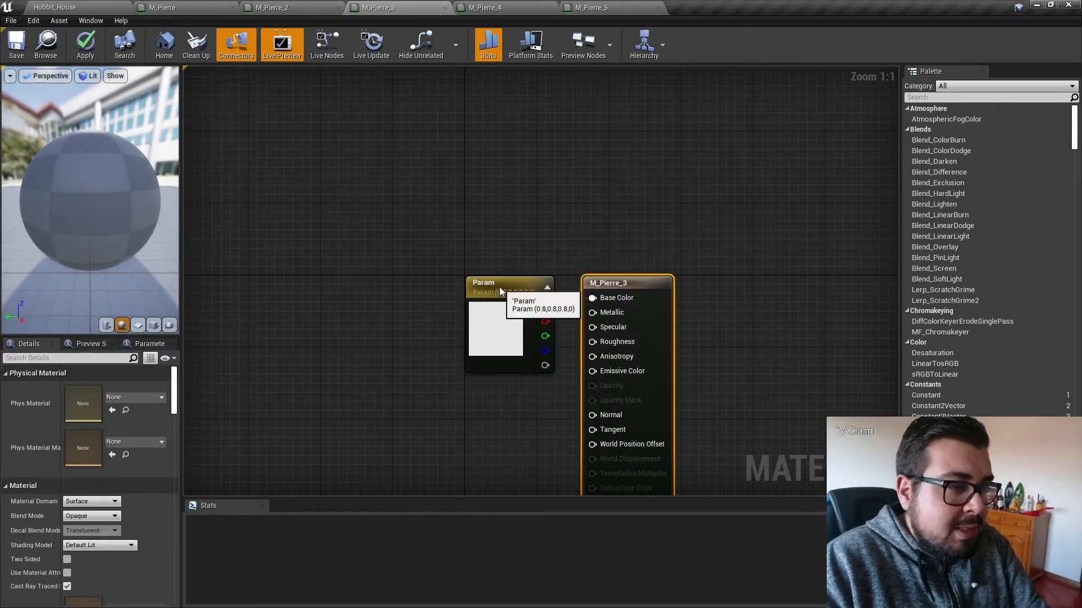
# Delete the two Texture Sample nodes from the M_Pierre_4 material graph.
pyautogui.click(484, 7)
pyautogui.moveTo(788, 220); pyautogui.dragTo(737, 330, button='right')
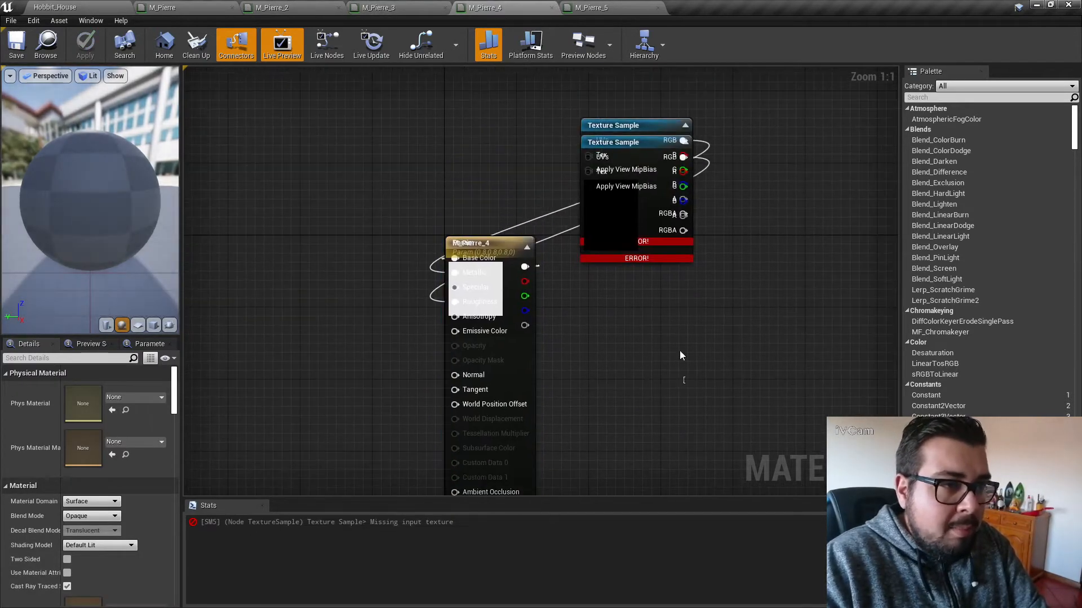
pyautogui.moveTo(679, 358); pyautogui.dragTo(693, 150)
pyautogui.press('Delete')
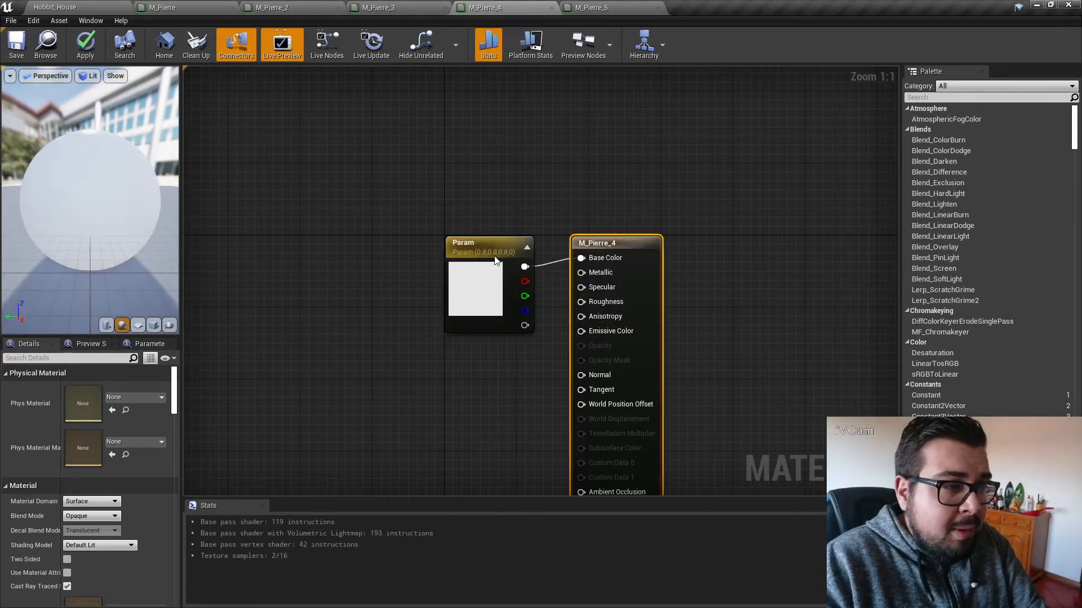
# Delete the Texture Sample and Param nodes from the M_Pierre_5 graph, keeping only the material output node.
pyautogui.click(600, 9)
pyautogui.moveTo(700, 243); pyautogui.dragTo(681, 83)
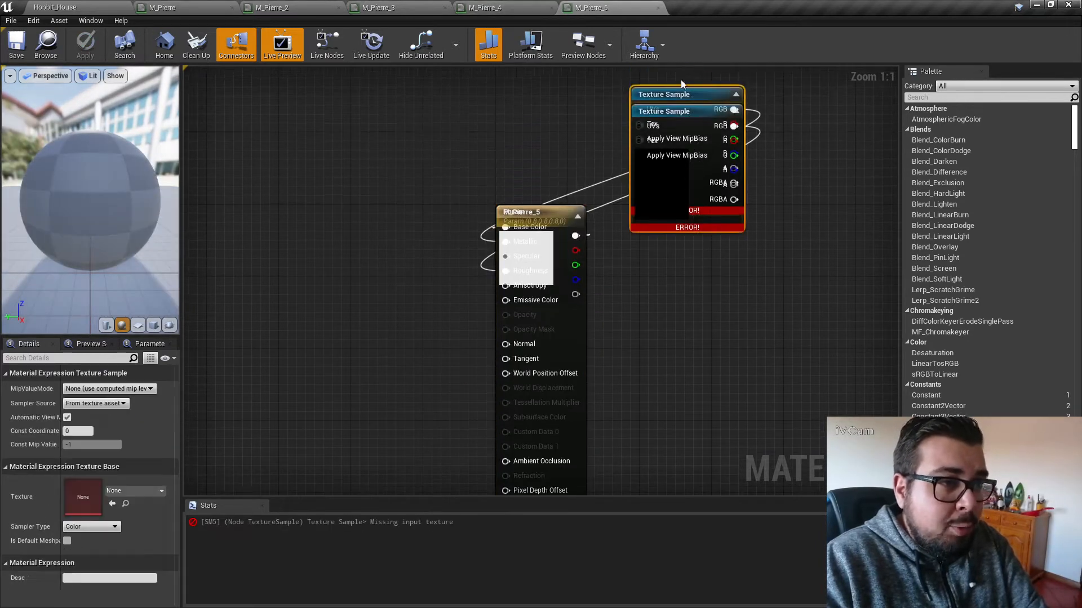
pyautogui.press('Delete')
pyautogui.moveTo(545, 218); pyautogui.dragTo(544, 148)
pyautogui.click(545, 213)
pyautogui.press('Delete')
# Add the AOSMR, Color, DB and Normal_Unreal textures from the Textures/Roche_01 folder to the M_Pierre material graph.
pyautogui.click(196, 6)
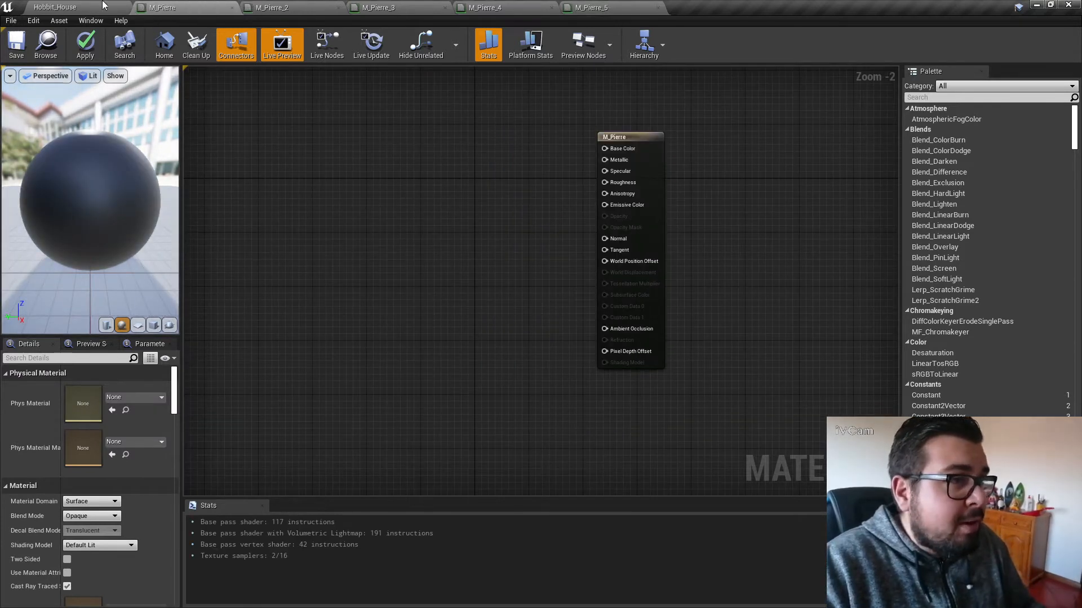
pyautogui.click(67, 5)
pyautogui.doubleClick(240, 536)
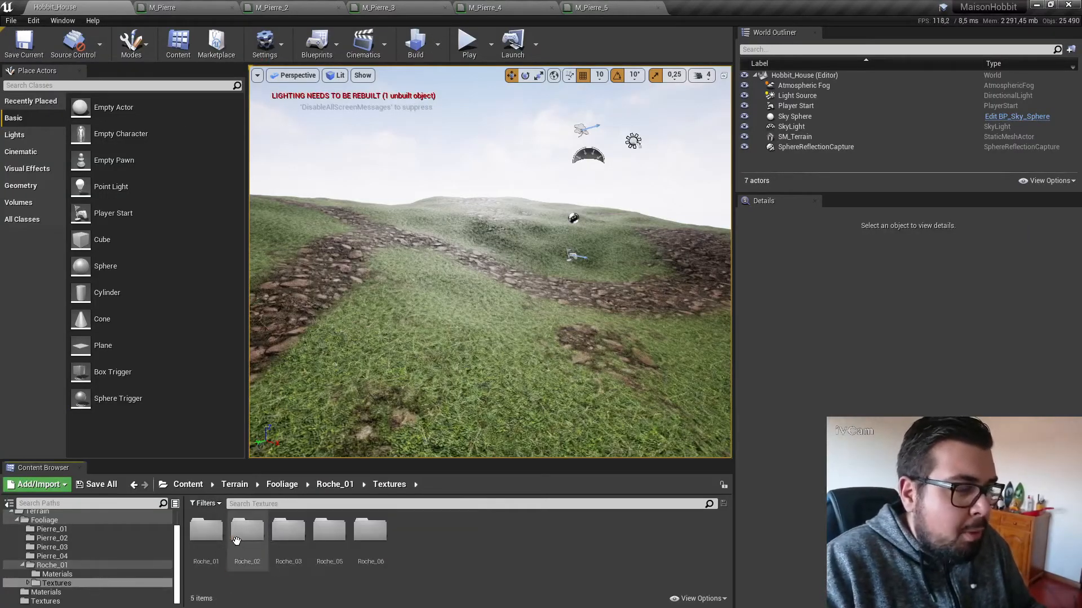
pyautogui.doubleClick(207, 533)
pyautogui.click(206, 532)
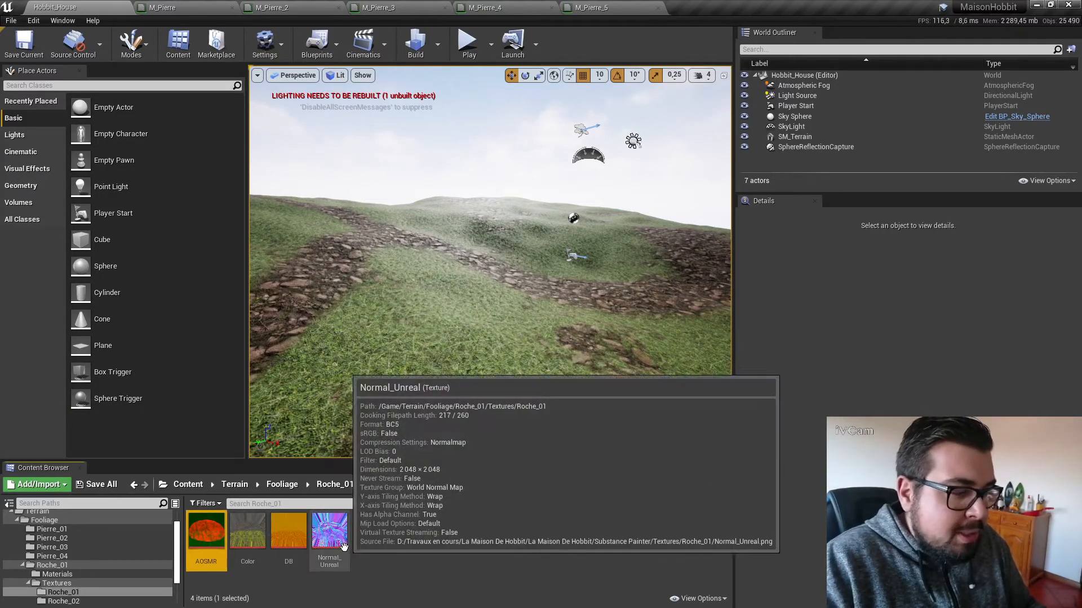
pyautogui.keyDown('shift'); pyautogui.click(344, 546); pyautogui.keyUp('shift')
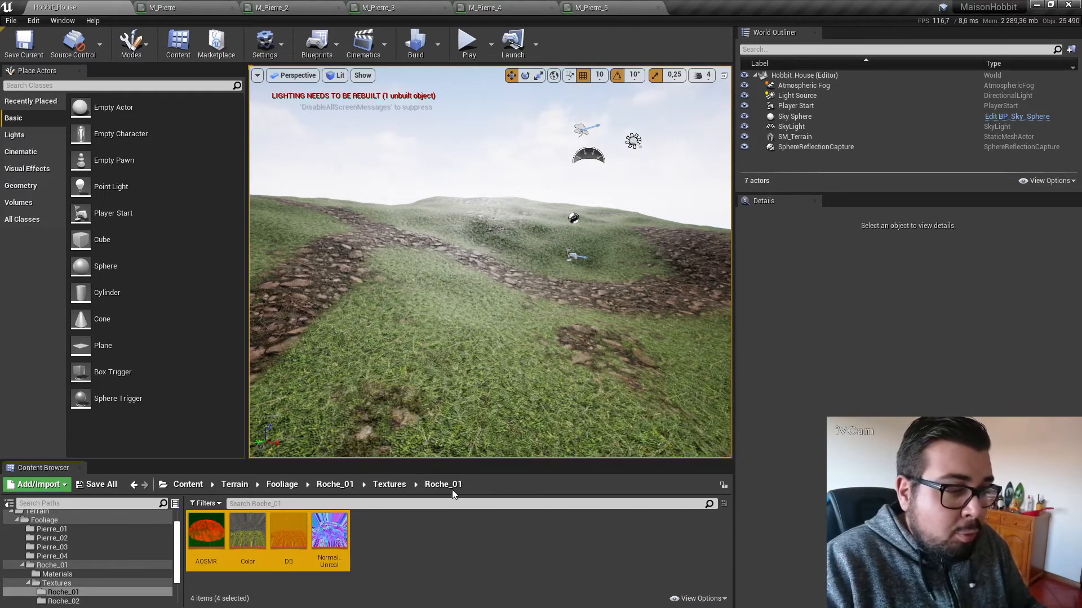
pyautogui.moveTo(329, 533); pyautogui.dragTo(254, 175)
# Connect the AOSMR texture's red channel to Ambient Occlusion, green to Specular, blue to Metallic and alpha to Roughness.
pyautogui.moveTo(310, 201); pyautogui.dragTo(606, 328)
pyautogui.moveTo(602, 203); pyautogui.dragTo(605, 171)
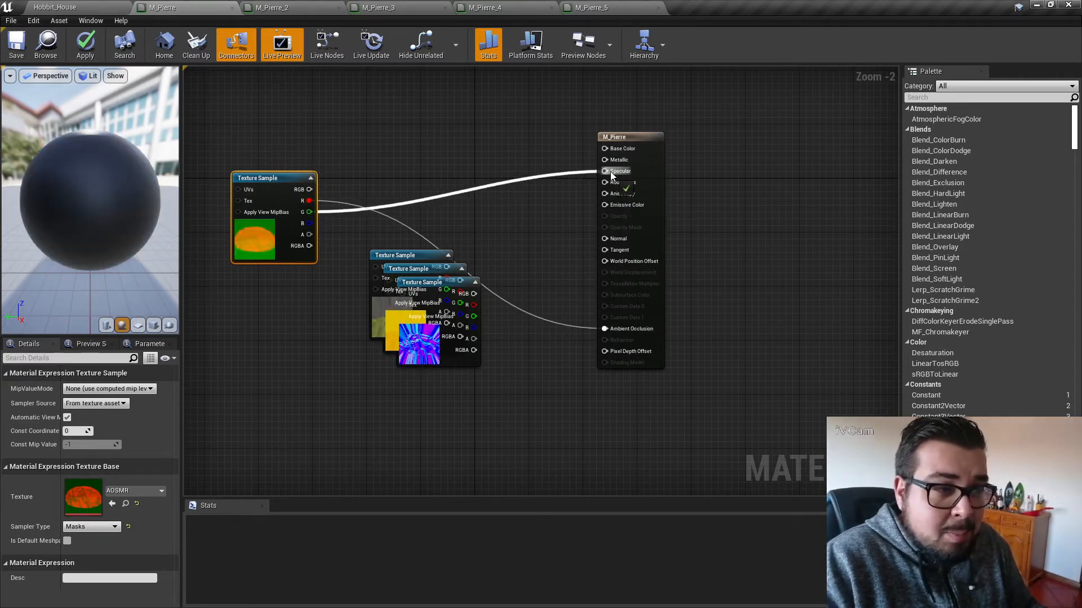
pyautogui.moveTo(310, 223); pyautogui.dragTo(321, 226)
pyautogui.moveTo(544, 197); pyautogui.dragTo(604, 182)
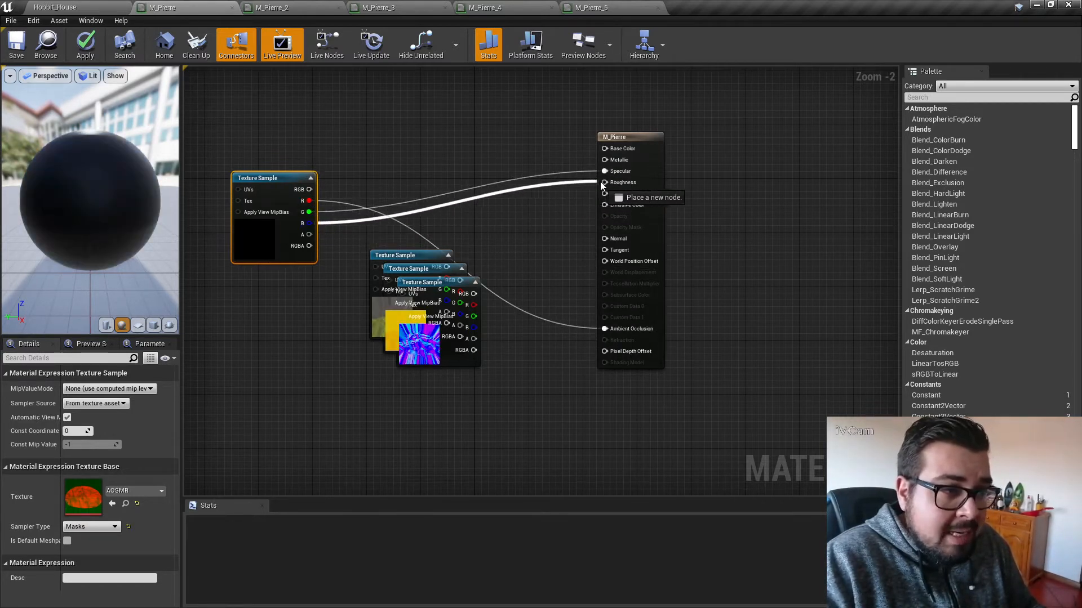
pyautogui.moveTo(509, 210); pyautogui.dragTo(576, 223)
pyautogui.click(563, 214)
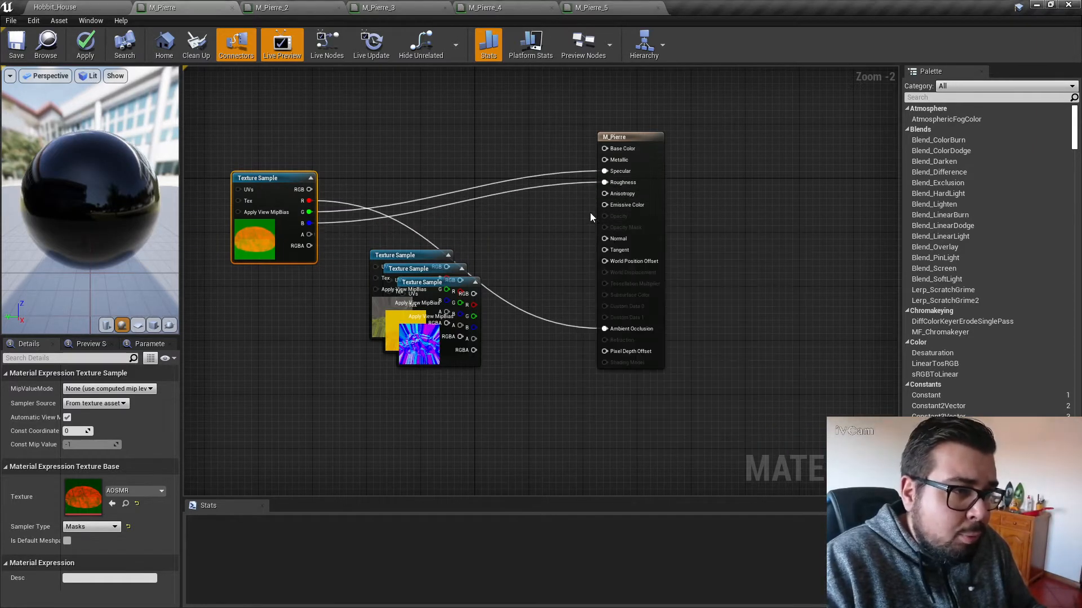
pyautogui.keyDown('alt'); pyautogui.click(604, 182); pyautogui.keyUp('alt')
pyautogui.moveTo(592, 190); pyautogui.dragTo(604, 182)
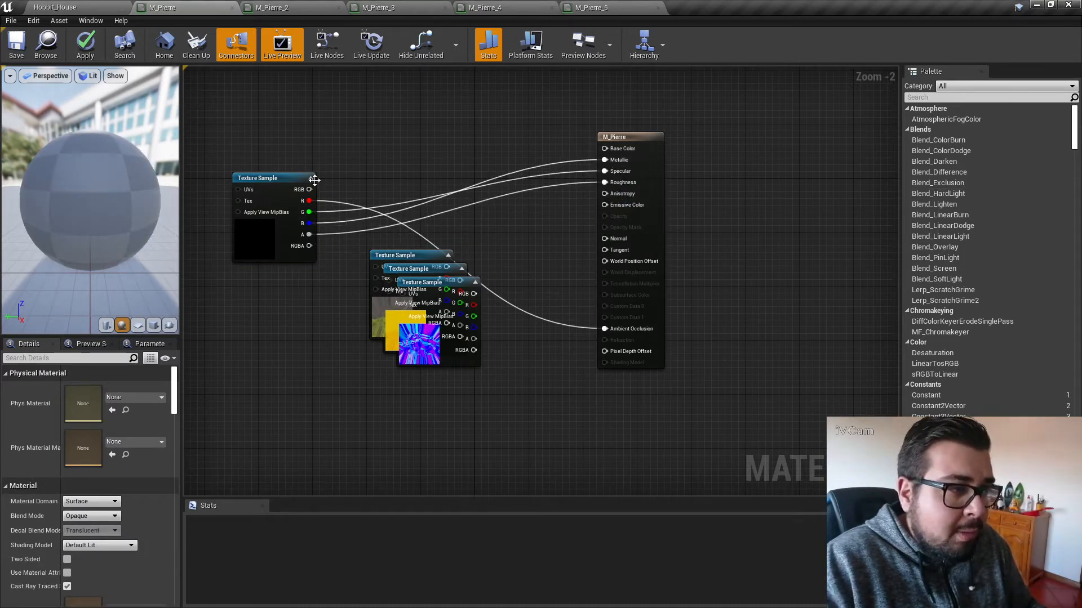
# Wire the remaining M_Pierre textures: Color RGB to Base Color, DB red channel to World Displacement and Normal_Unreal RGB to Normal.
pyautogui.moveTo(396, 256); pyautogui.dragTo(249, 77)
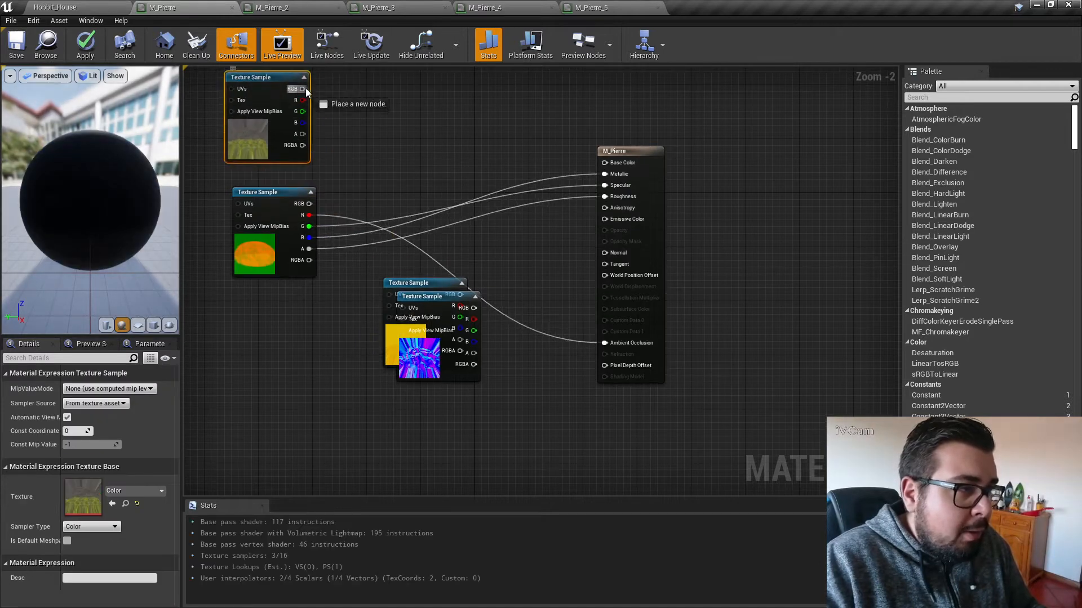
pyautogui.moveTo(611, 168); pyautogui.dragTo(610, 166)
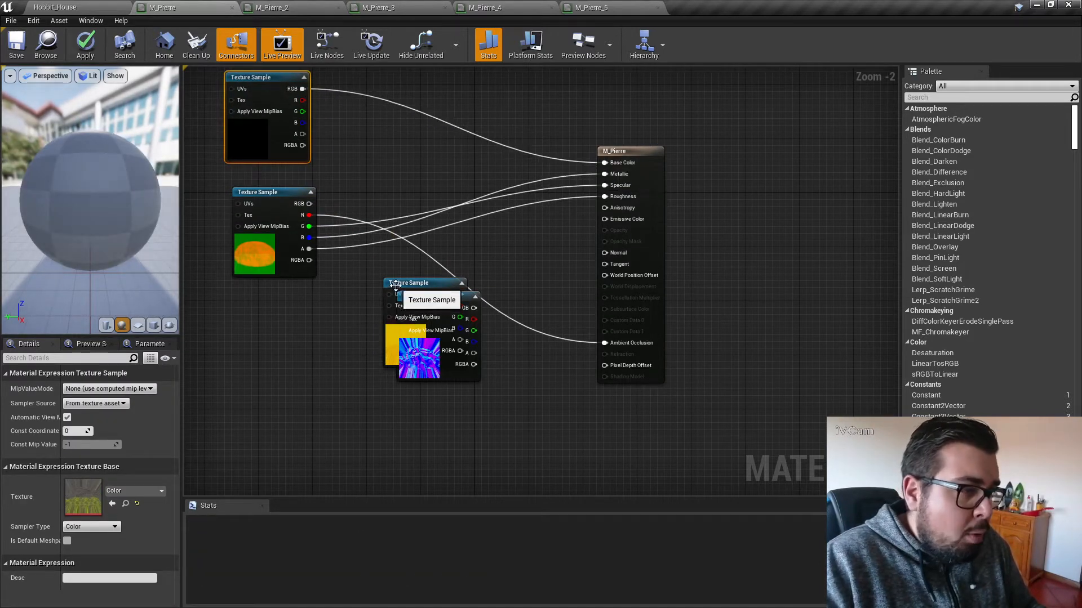
pyautogui.moveTo(396, 285); pyautogui.dragTo(242, 304)
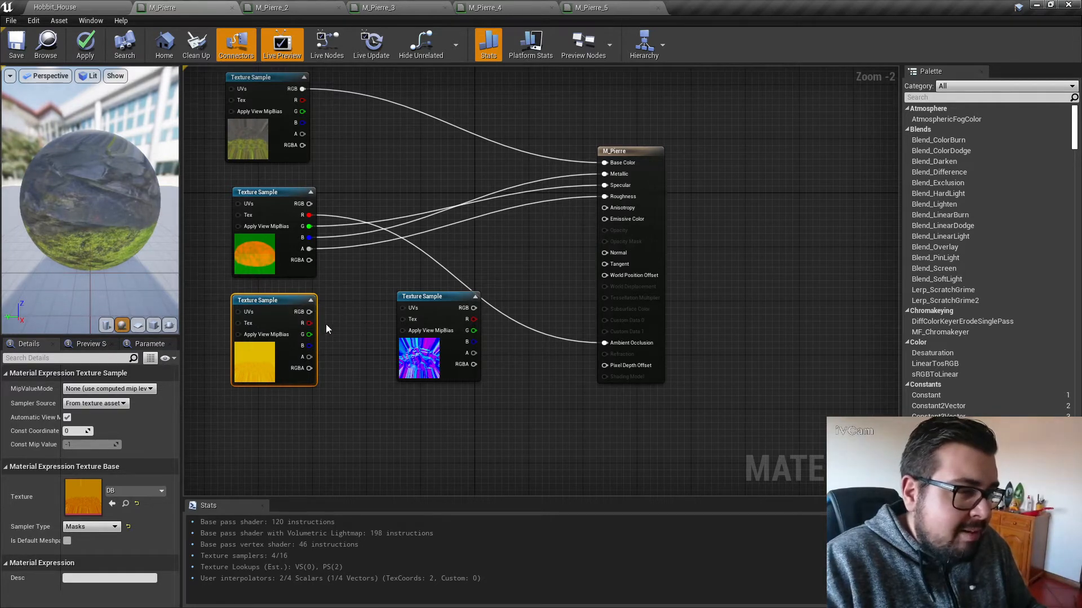
pyautogui.moveTo(309, 323); pyautogui.dragTo(451, 286)
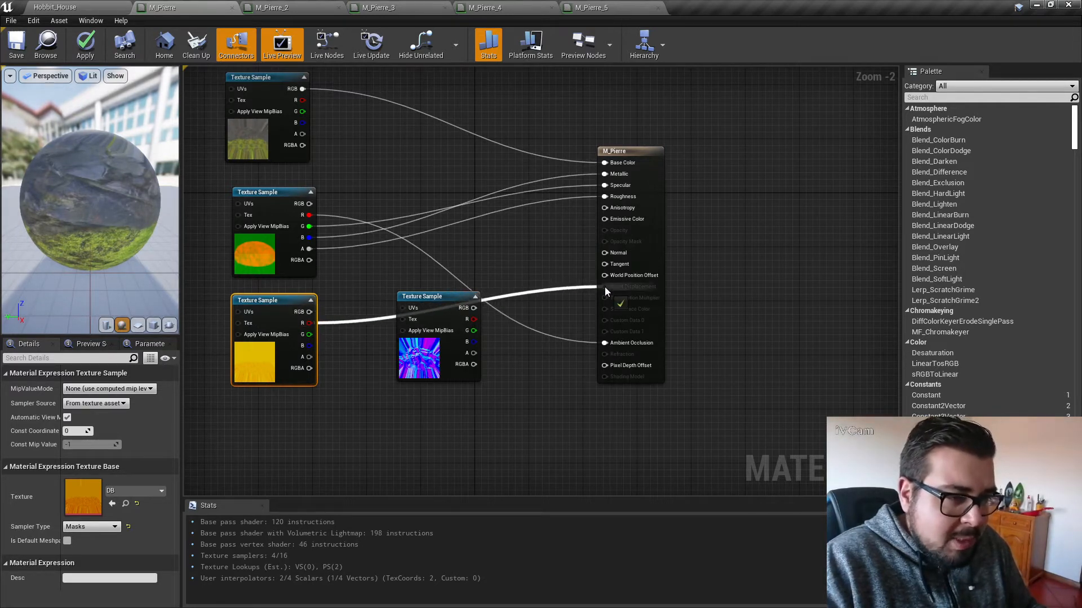
pyautogui.moveTo(605, 291); pyautogui.dragTo(605, 287)
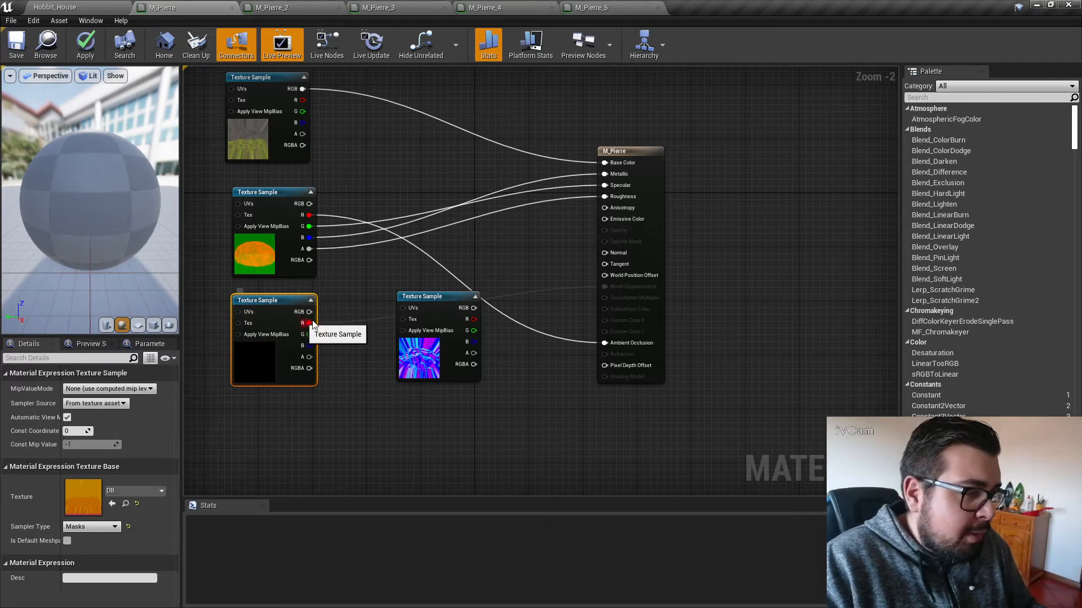
pyautogui.moveTo(423, 301); pyautogui.dragTo(605, 253)
# Set the D3D11 tessellation mode of the M_Pierre material to PN Triangles.
pyautogui.moveTo(635, 231); pyautogui.dragTo(749, 181, button='right')
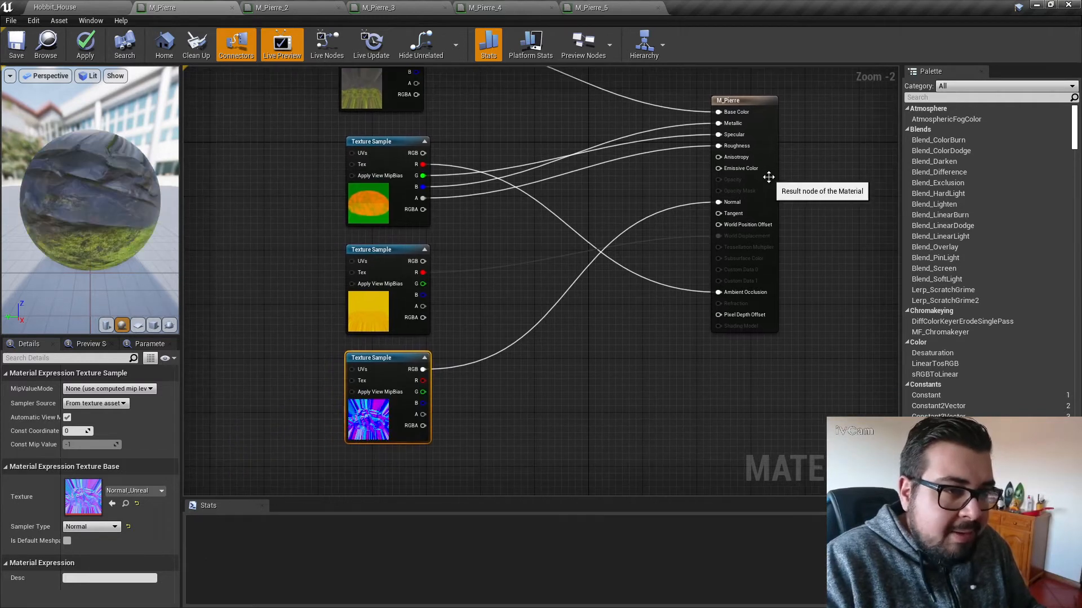
pyautogui.click(749, 181)
pyautogui.scroll(-15, 133, 516)
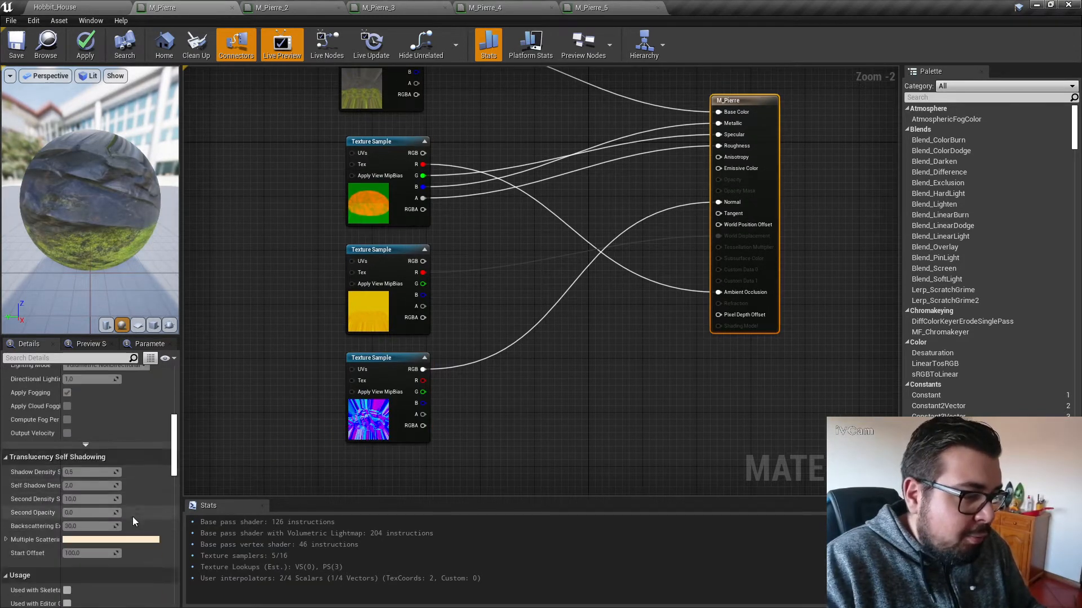
pyautogui.scroll(-2, 130, 517)
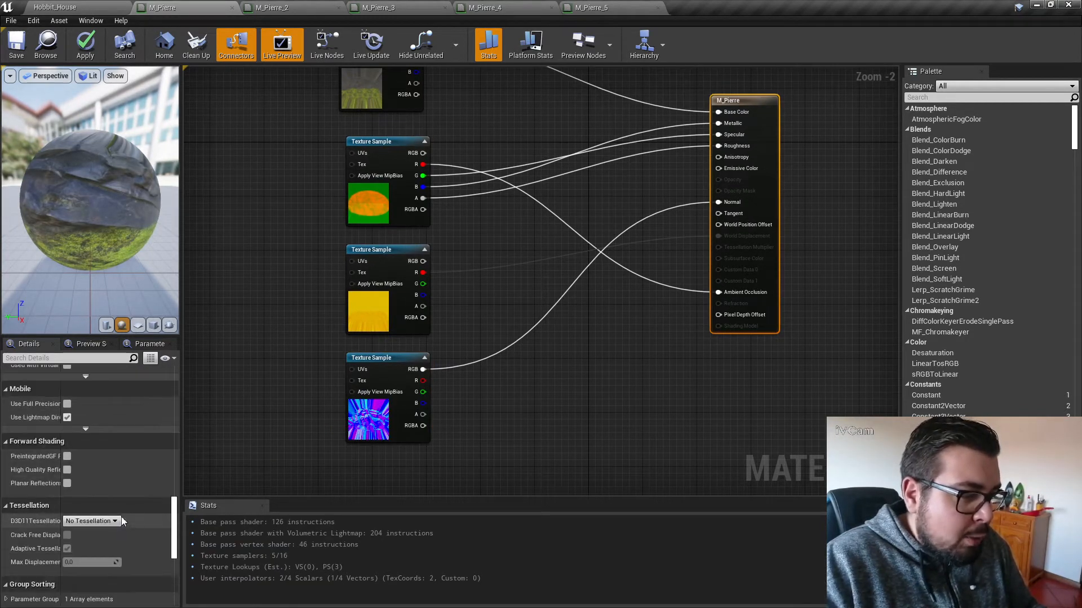
pyautogui.click(115, 521)
pyautogui.click(96, 546)
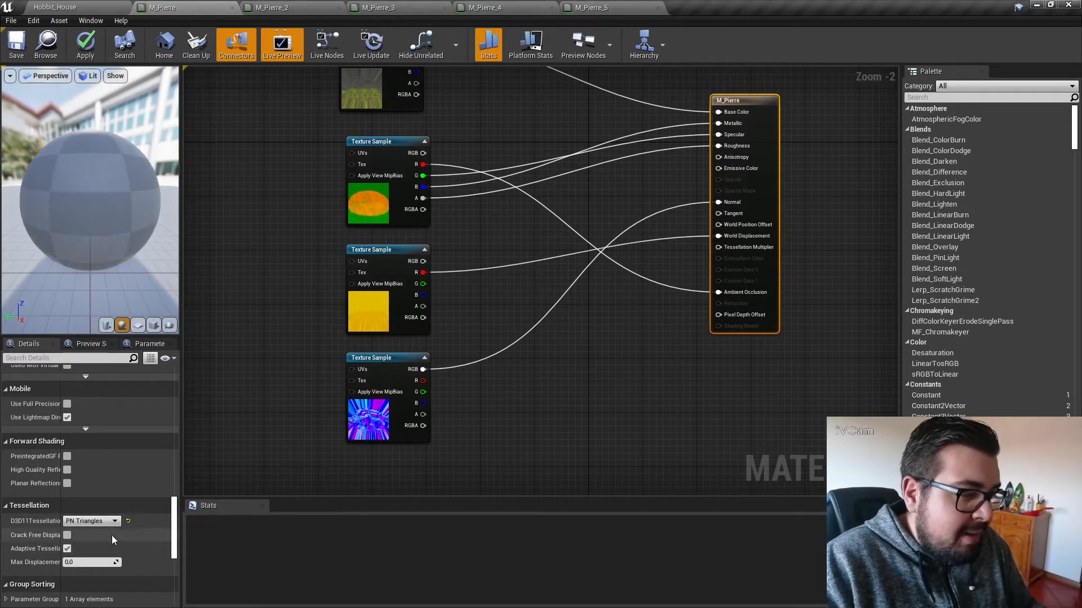
# Set M_Pierre's Max Displacement to 1 and feed its Tessellation Multiplier with a Constant node of value 2.
pyautogui.scroll(-1, 123, 523)
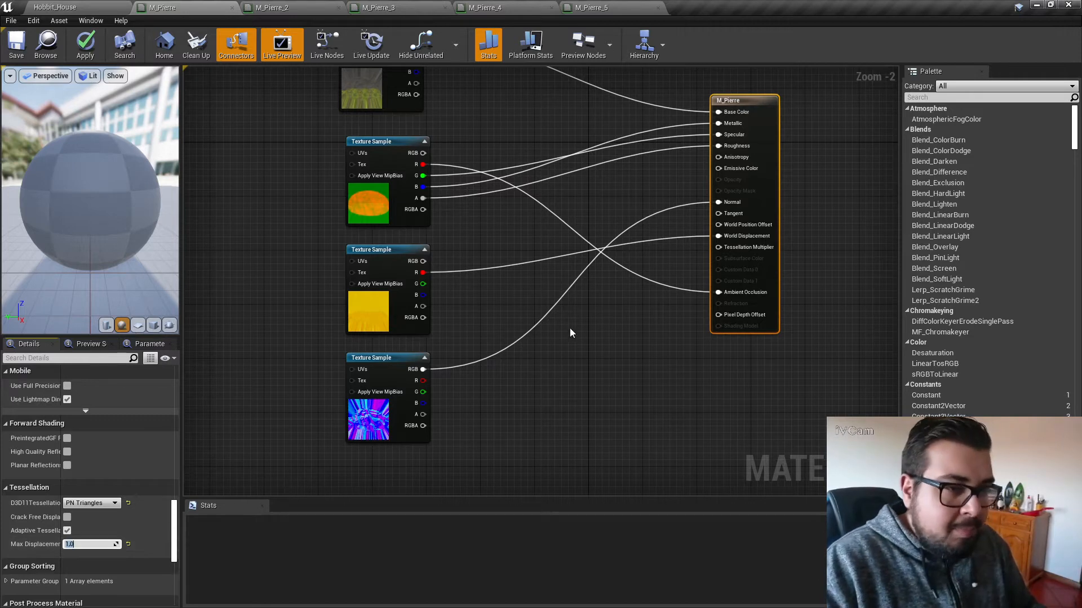
pyautogui.moveTo(718, 248); pyautogui.dragTo(652, 304)
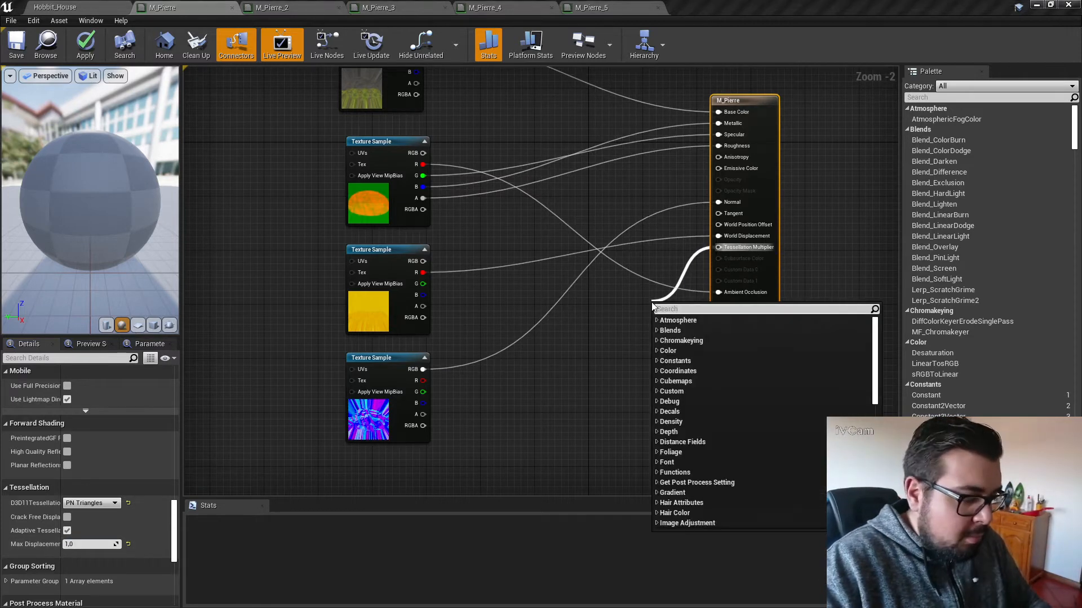
pyautogui.write('con')
pyautogui.click(675, 330)
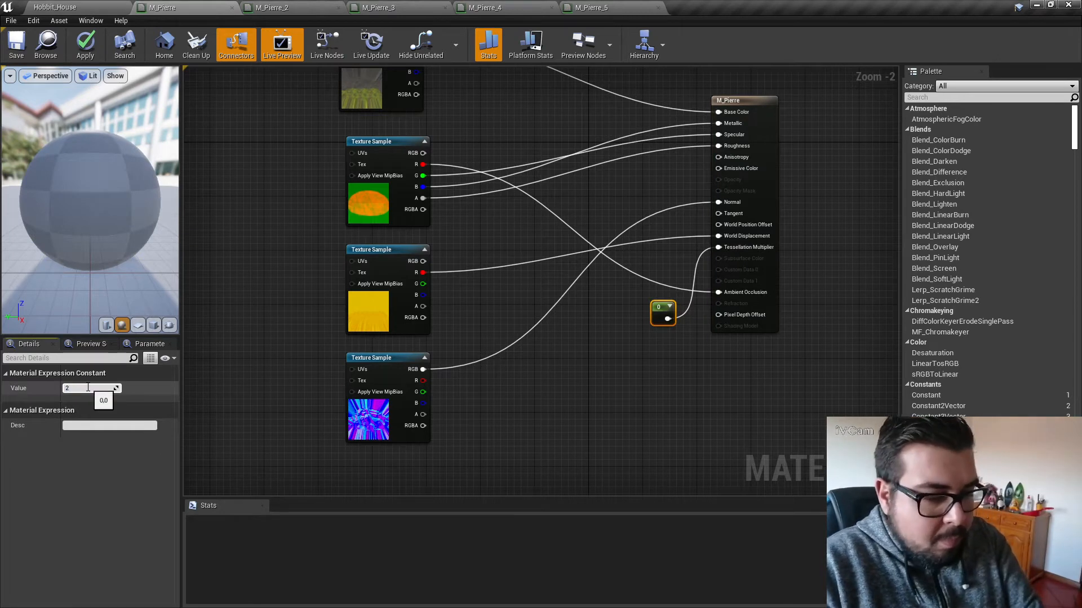
# Apply and save the M_Pierre material changes, and close its material editor.
pyautogui.click(90, 54)
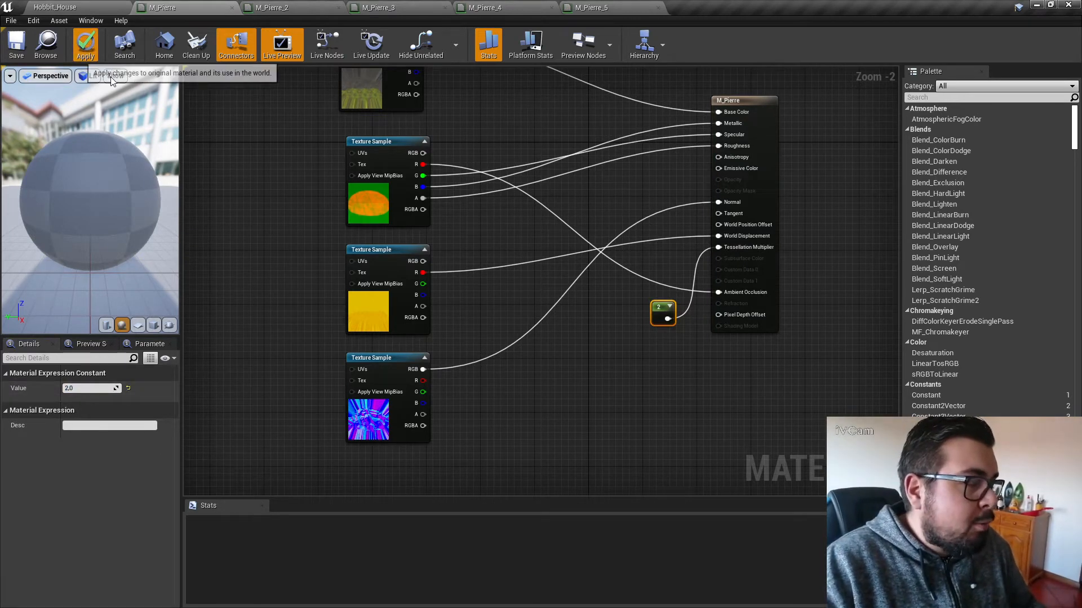
pyautogui.click(80, 48)
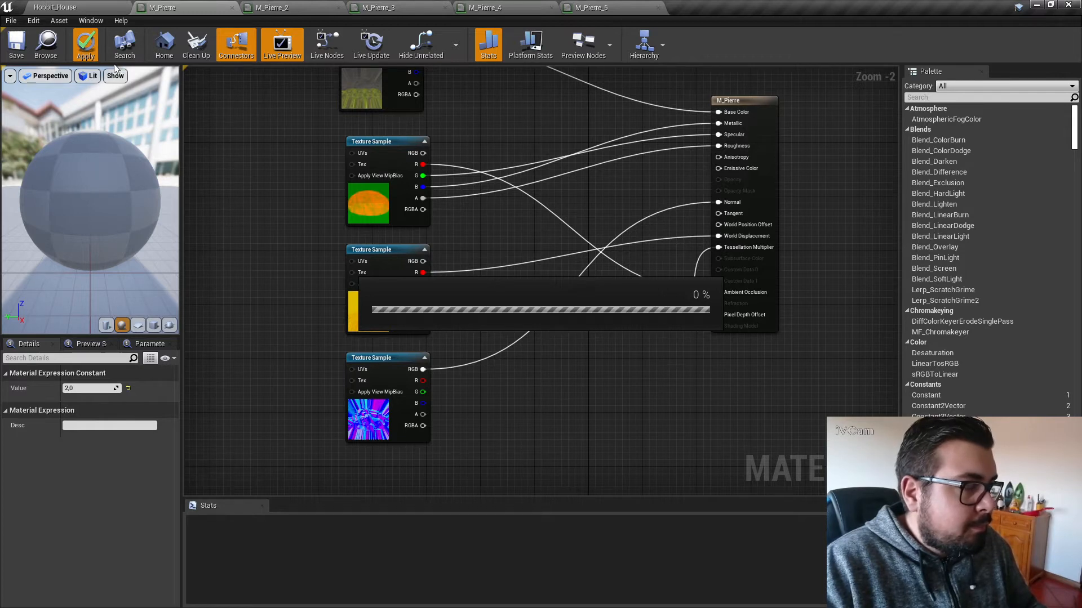
pyautogui.click(17, 45)
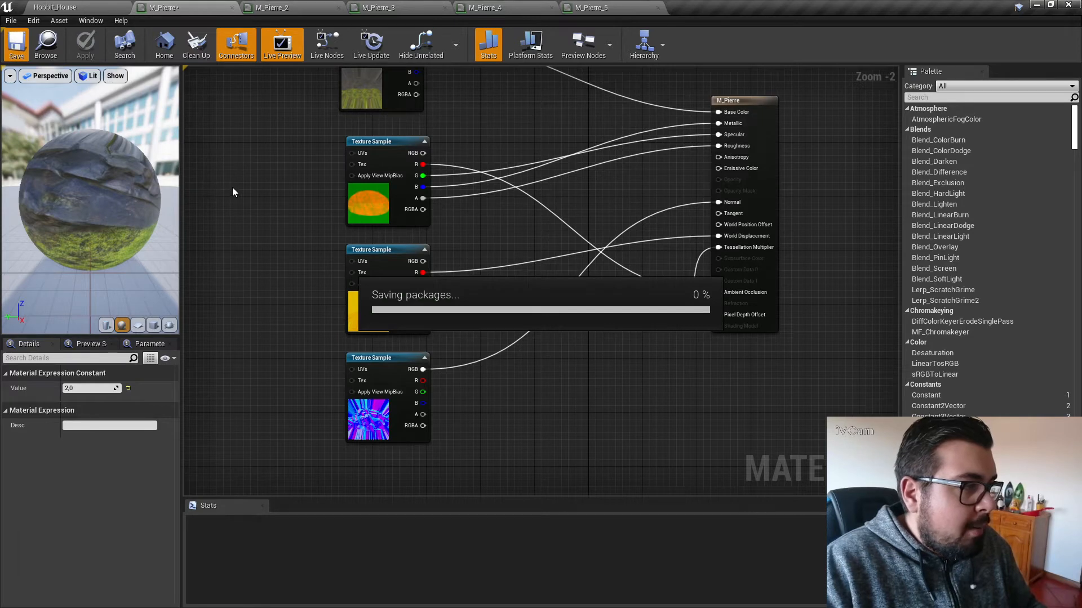
pyautogui.click(232, 8)
# Open the SM_Roche_01 mesh from Terrain/Fooliage/Roche_01 to check how M_Pierre looks on it, and close it again.
pyautogui.click(79, 6)
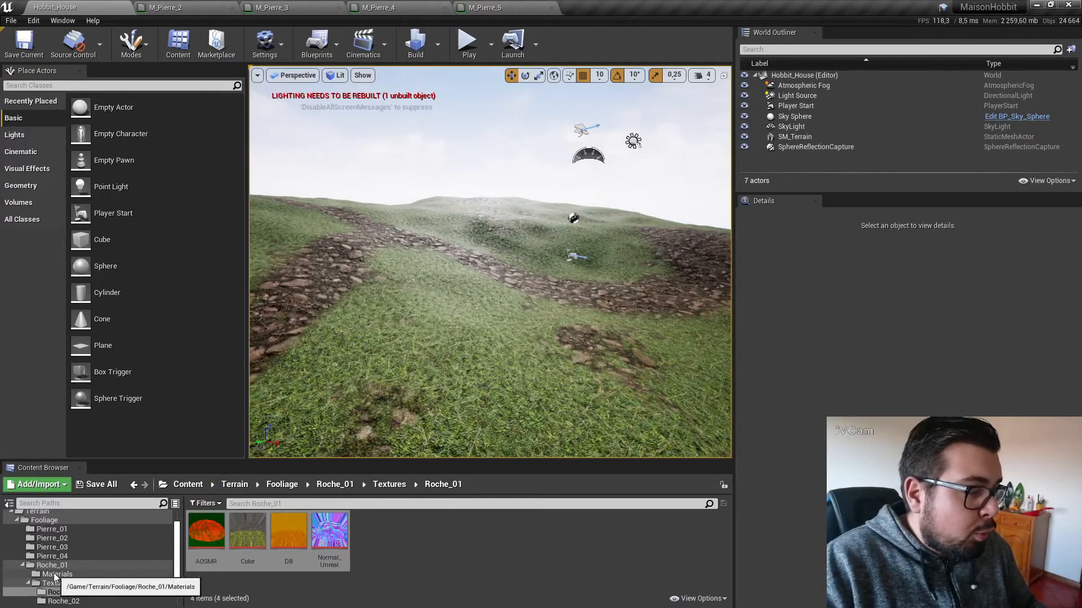
pyautogui.scroll(2, 51, 563)
pyautogui.click(35, 536)
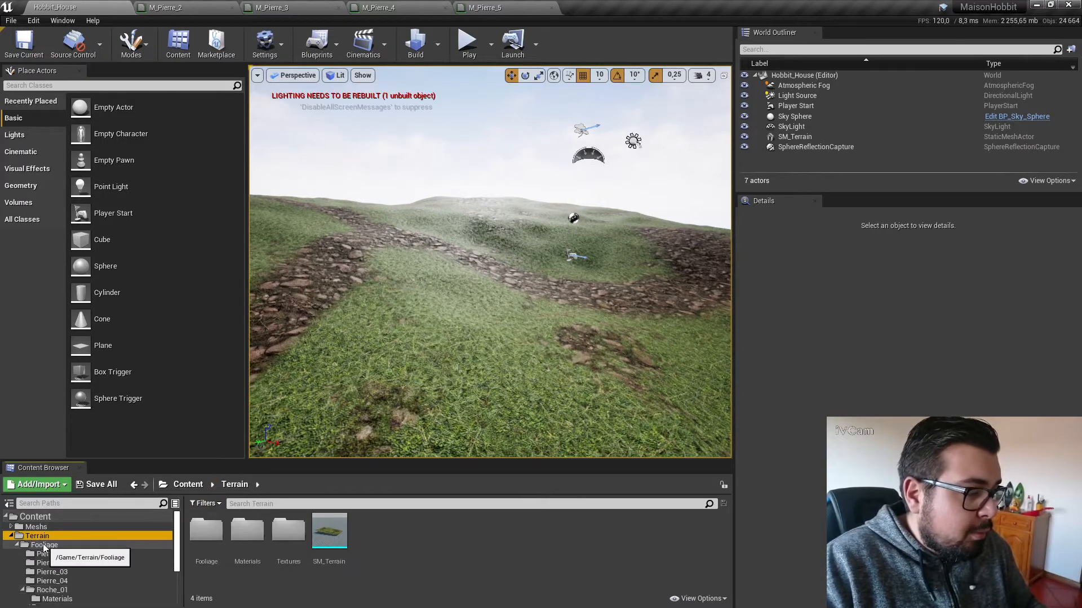
pyautogui.click(62, 545)
pyautogui.doubleClick(379, 559)
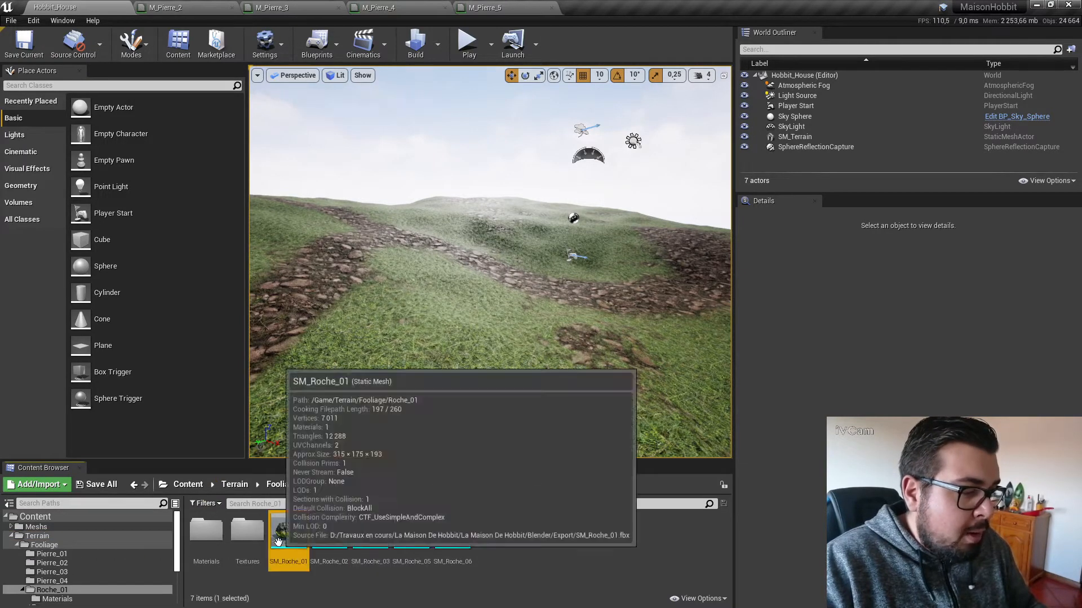
pyautogui.doubleClick(285, 533)
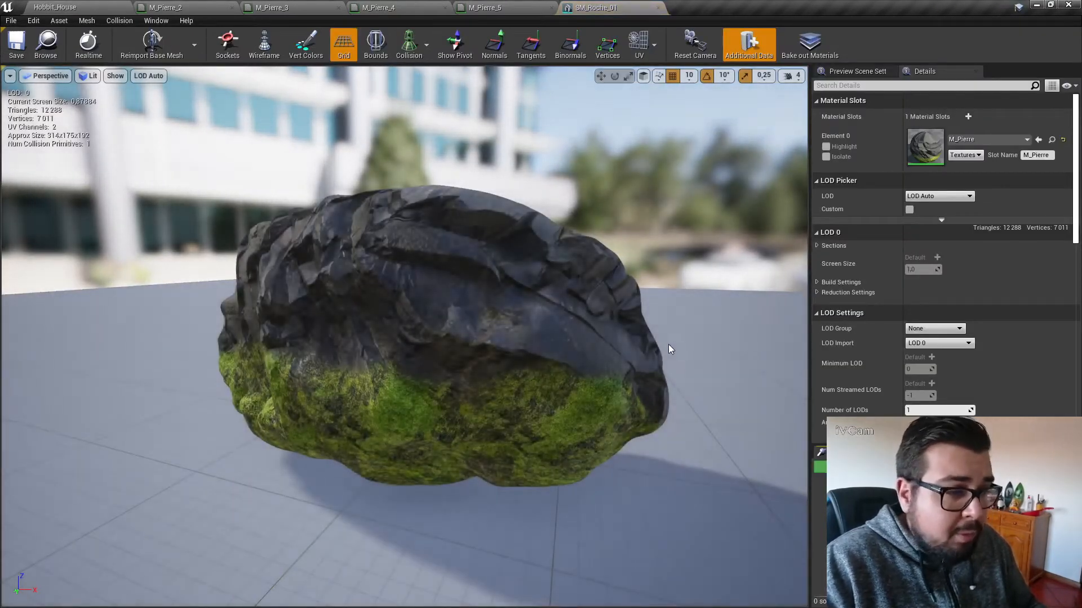
pyautogui.click(658, 8)
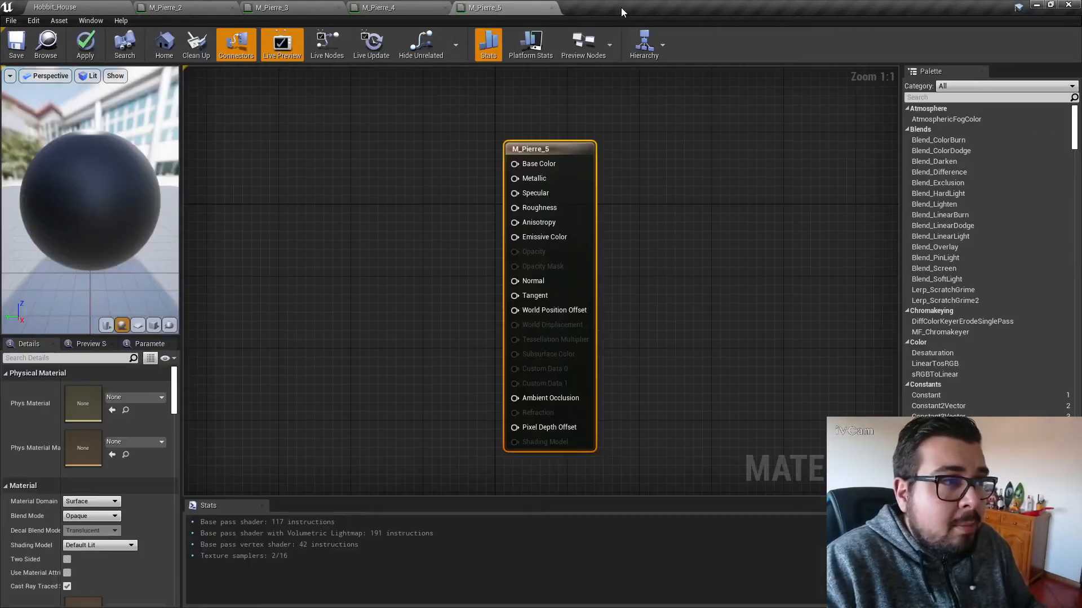
# Add the AOSMR, Color, DB and Normal_Unreal textures from the Textures/Roche_02 folder to the M_Pierre_2 material graph.
pyautogui.click(75, 8)
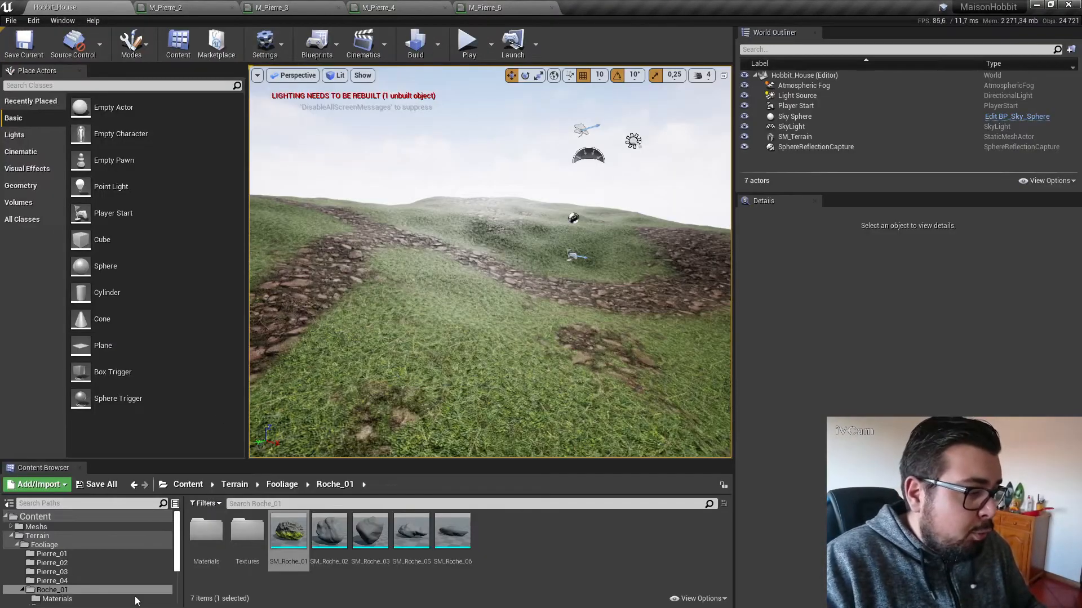
pyautogui.scroll(-2, 64, 586)
pyautogui.click(56, 572)
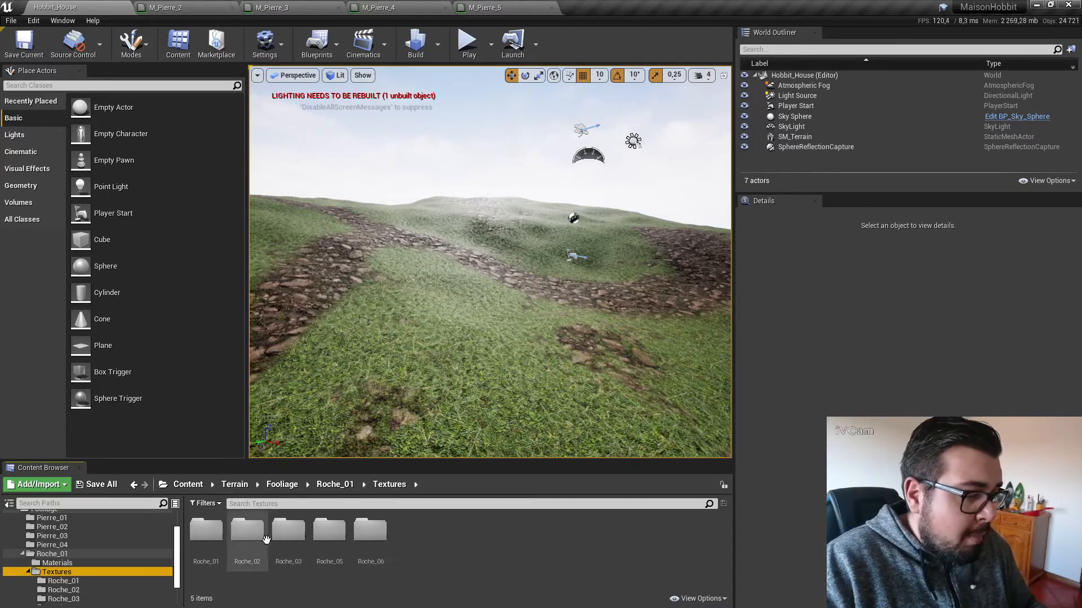
pyautogui.doubleClick(253, 533)
pyautogui.click(206, 532)
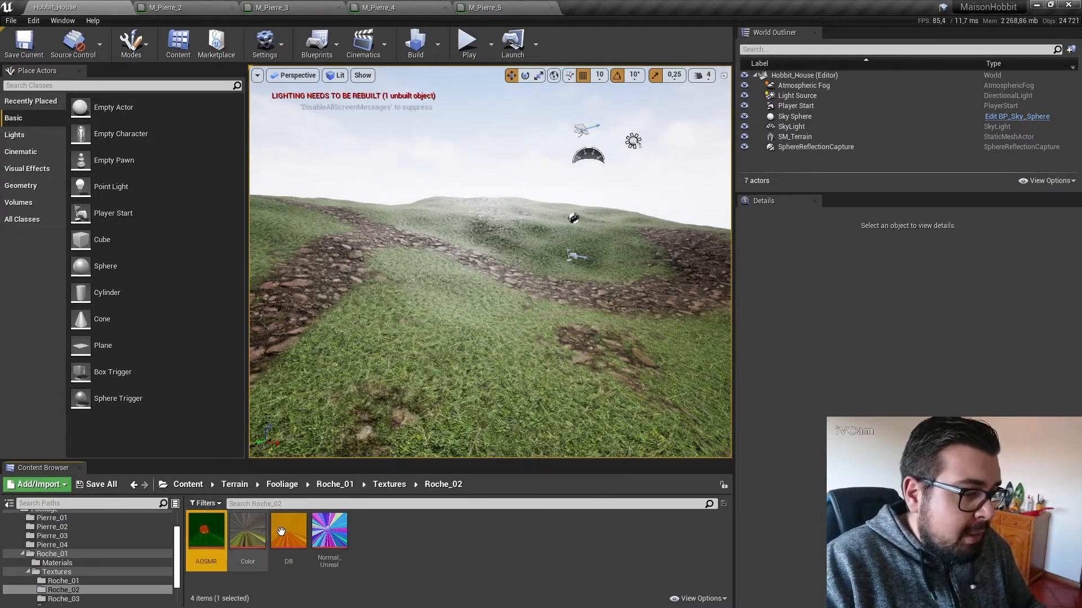
pyautogui.keyDown('shift'); pyautogui.click(330, 531); pyautogui.keyUp('shift')
pyautogui.moveTo(330, 531); pyautogui.dragTo(382, 218)
# In M_Pierre_2, connect AOSMR's red channel to Ambient Occlusion, green to Specular, blue to Metallic and alpha to Roughness.
pyautogui.moveTo(622, 430); pyautogui.dragTo(642, 400)
pyautogui.moveTo(387, 224); pyautogui.dragTo(641, 266)
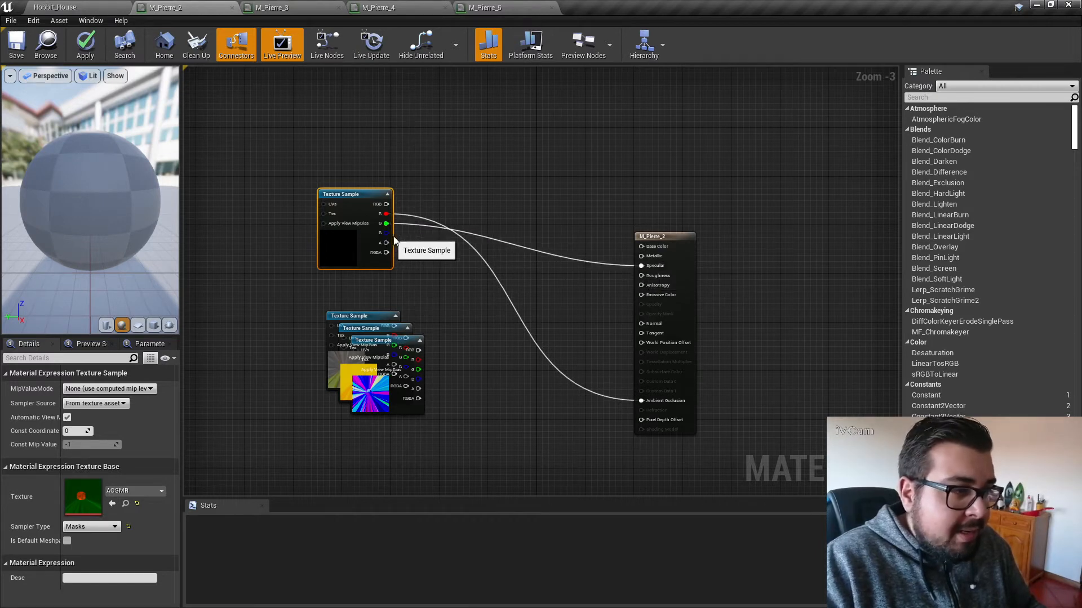
pyautogui.moveTo(393, 239); pyautogui.dragTo(405, 239)
pyautogui.moveTo(398, 232); pyautogui.dragTo(536, 257)
pyautogui.moveTo(633, 258); pyautogui.dragTo(640, 257)
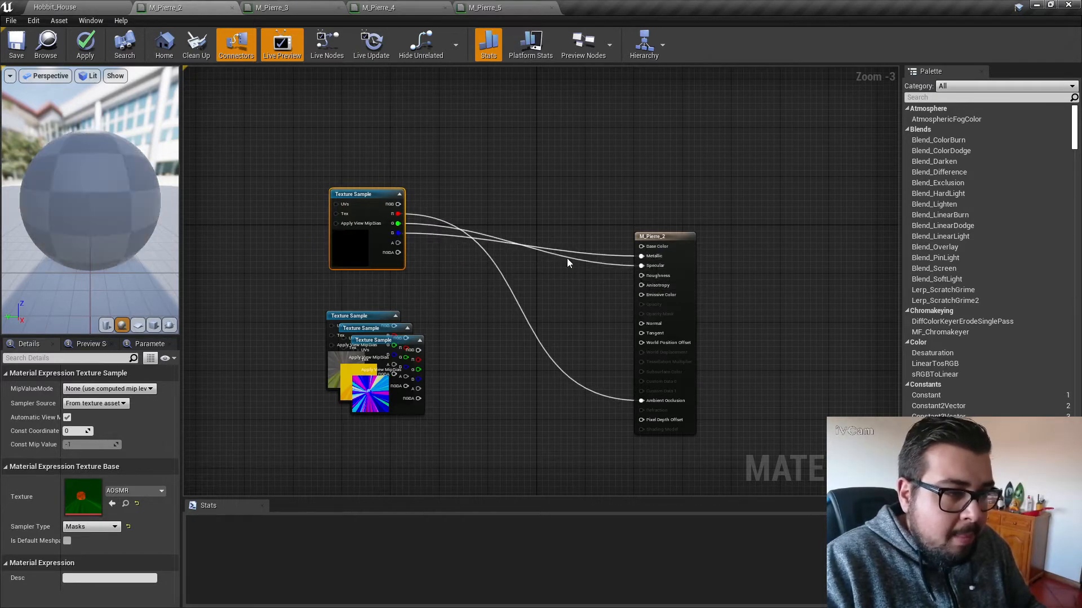
pyautogui.moveTo(398, 243); pyautogui.dragTo(400, 243)
pyautogui.moveTo(652, 274); pyautogui.dragTo(646, 275)
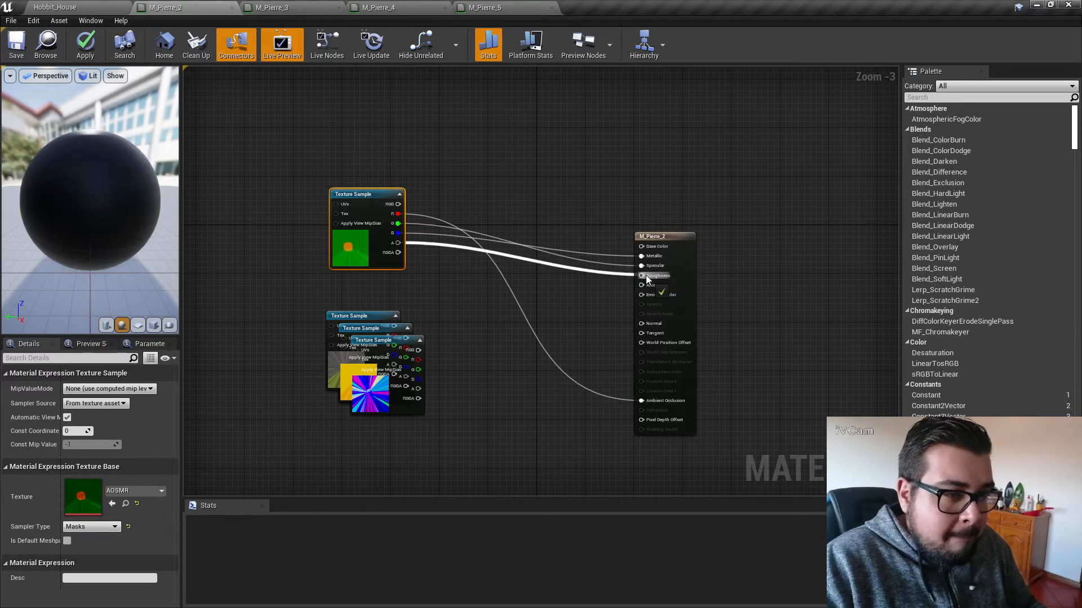
# Arrange and wire M_Pierre_2's remaining textures: Color RGB to Base Color, DB red channel to World Displacement and Normal_Unreal RGB to Normal.
pyautogui.moveTo(344, 317); pyautogui.dragTo(642, 246)
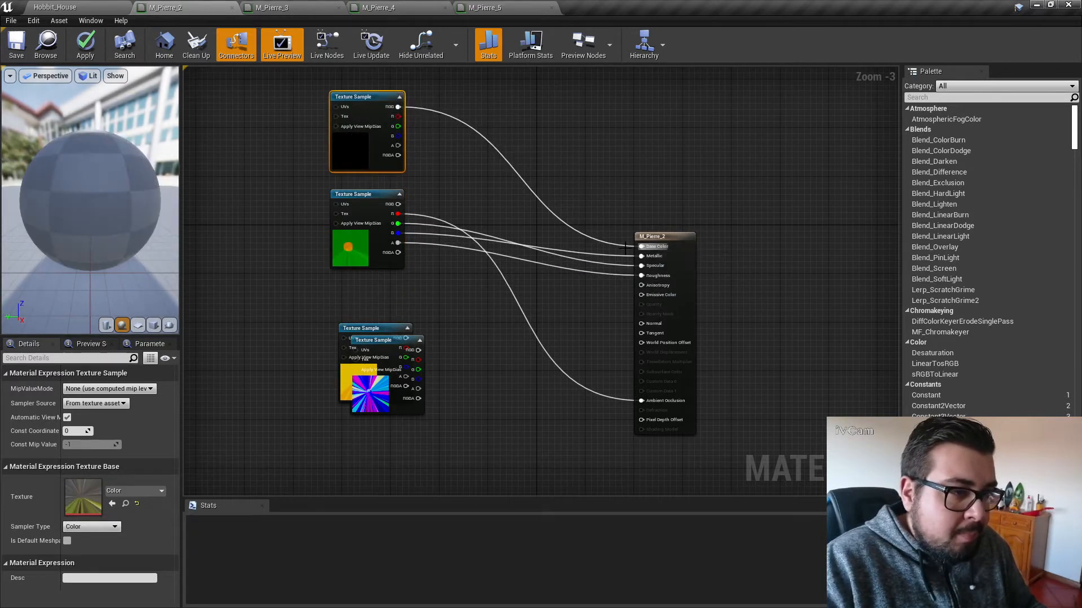
pyautogui.moveTo(393, 327); pyautogui.dragTo(642, 353)
pyautogui.moveTo(407, 351); pyautogui.dragTo(372, 394)
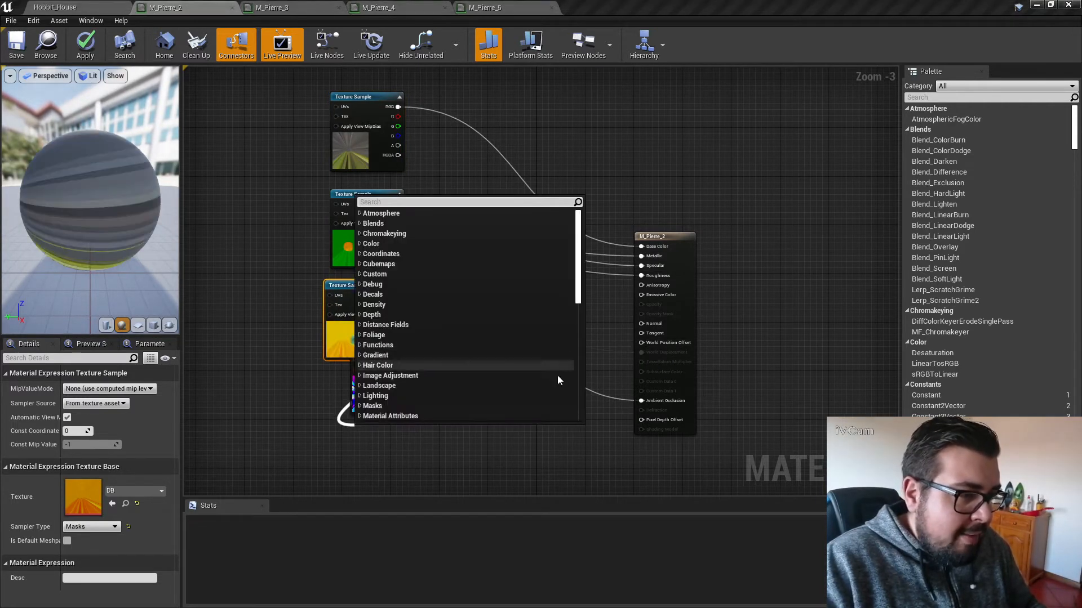
pyautogui.click(598, 379)
pyautogui.moveTo(411, 340); pyautogui.dragTo(650, 324)
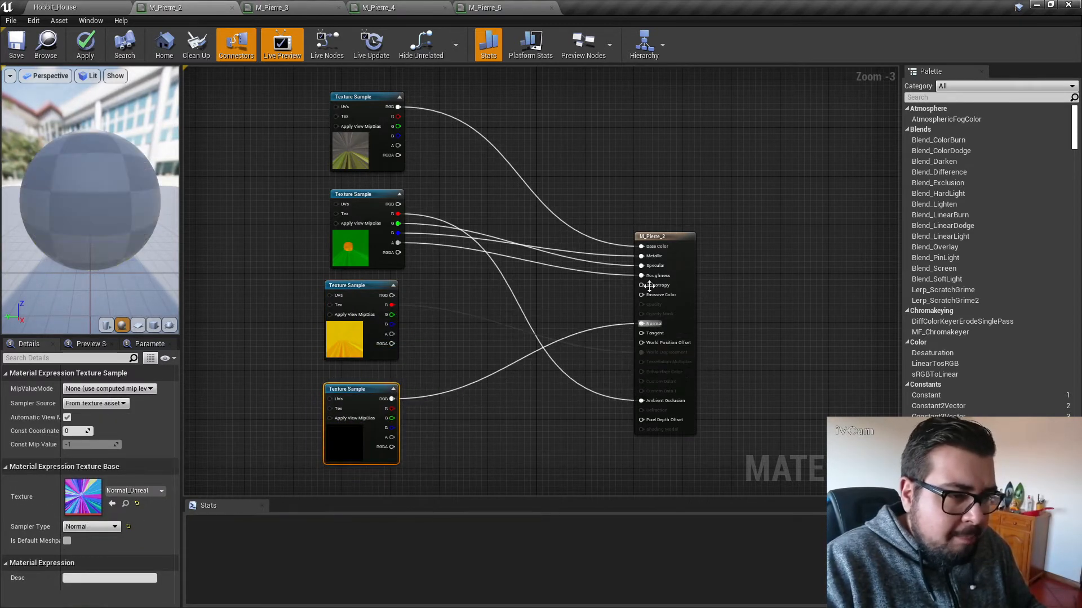
# Set M_Pierre_2's D3D11 tessellation mode to PN Triangles and its Max Displacement to 1.
pyautogui.click(691, 242)
pyautogui.scroll(-10, 83, 525)
pyautogui.scroll(-10, 88, 525)
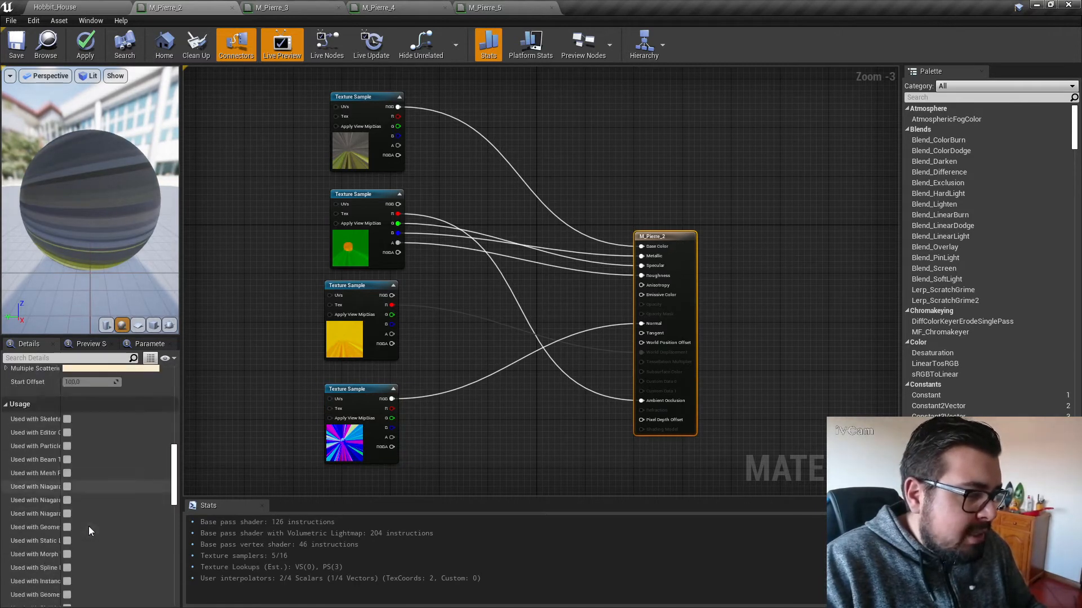
pyautogui.click(103, 477)
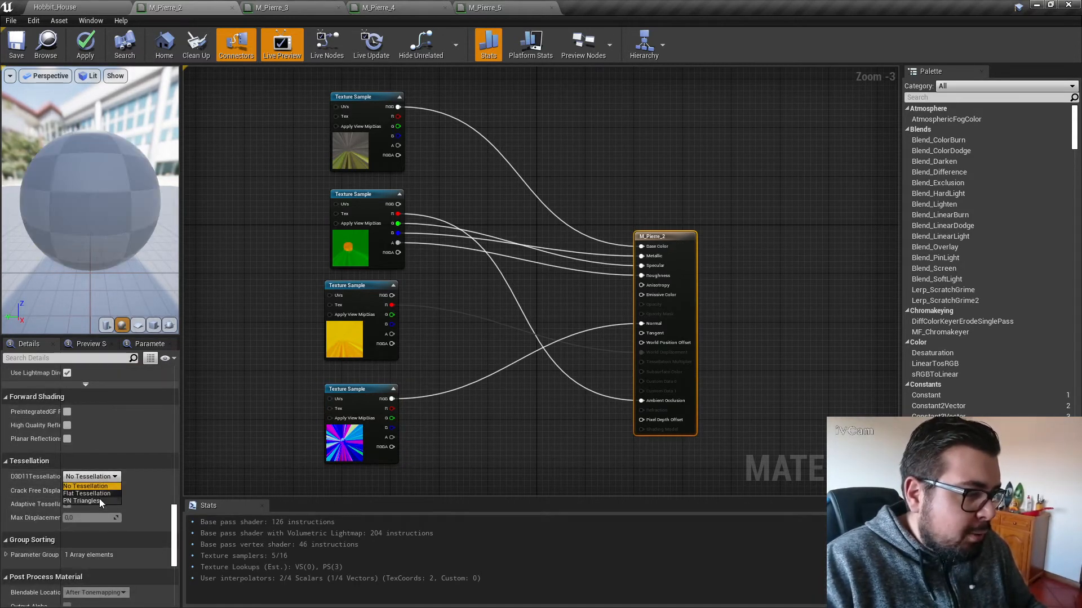
pyautogui.click(99, 499)
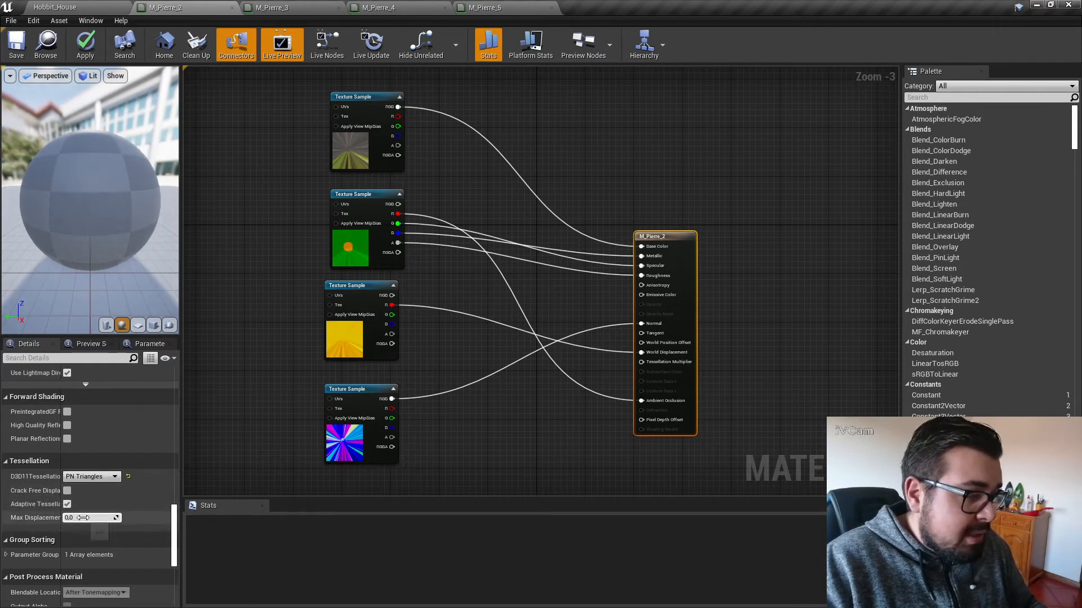
pyautogui.write('1')
pyautogui.press('Return')
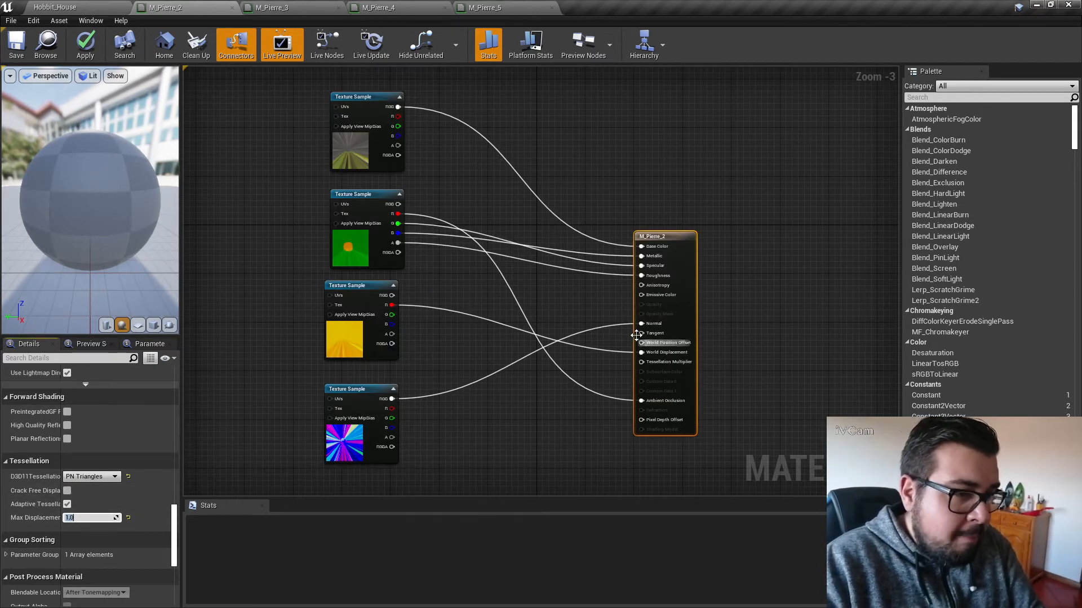
# Feed M_Pierre_2's Tessellation Multiplier with a new Constant node of value 2.
pyautogui.moveTo(641, 362); pyautogui.dragTo(558, 420)
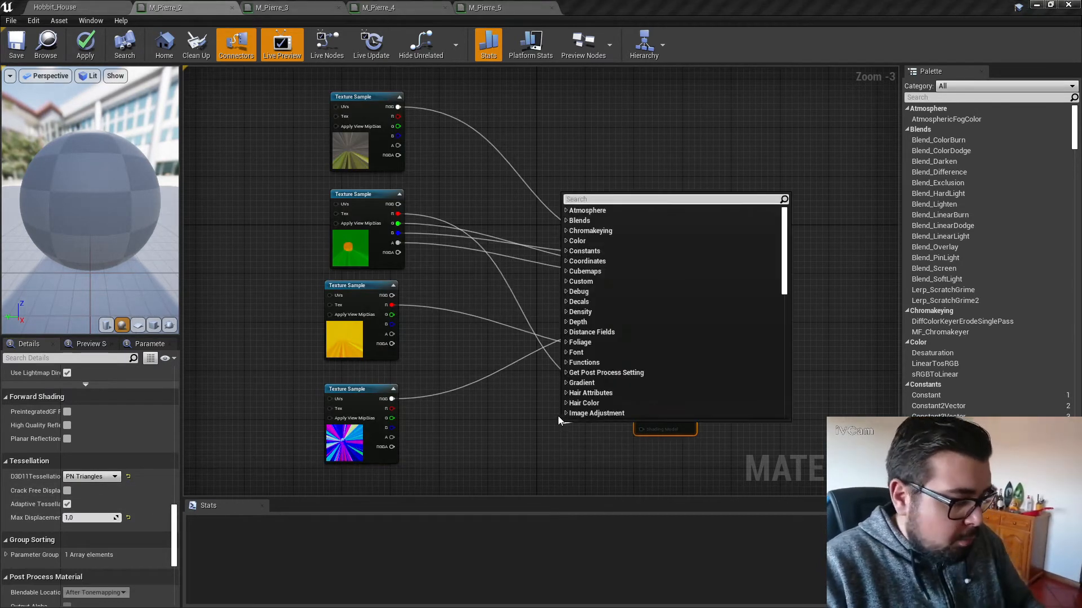
pyautogui.write('const')
pyautogui.click(581, 225)
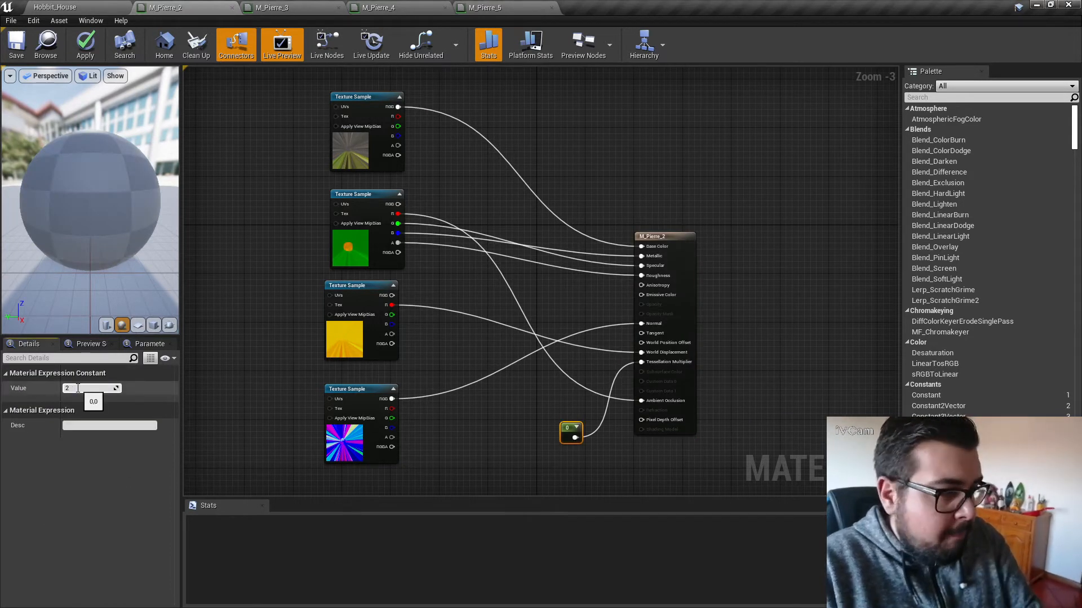
# Apply and save the M_Pierre_2 material changes, and close its material editor.
pyautogui.click(80, 56)
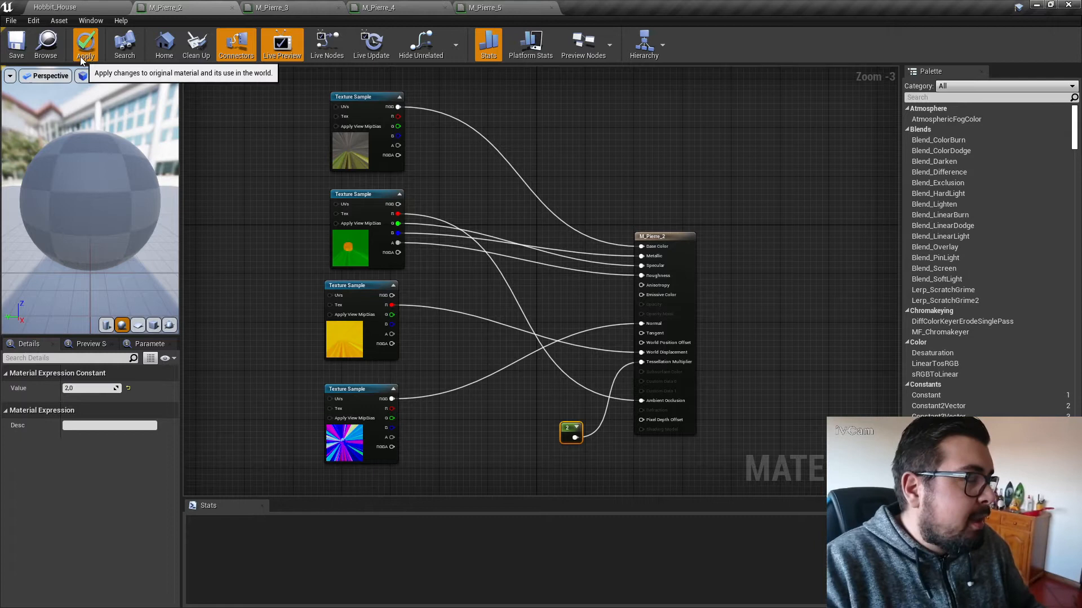
pyautogui.click(16, 48)
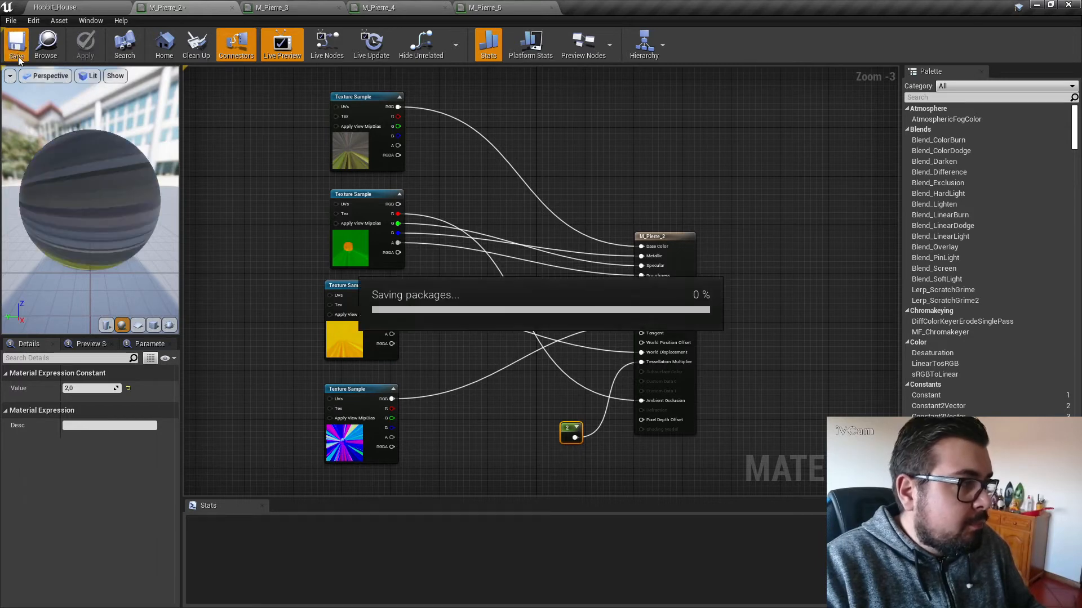
pyautogui.click(232, 7)
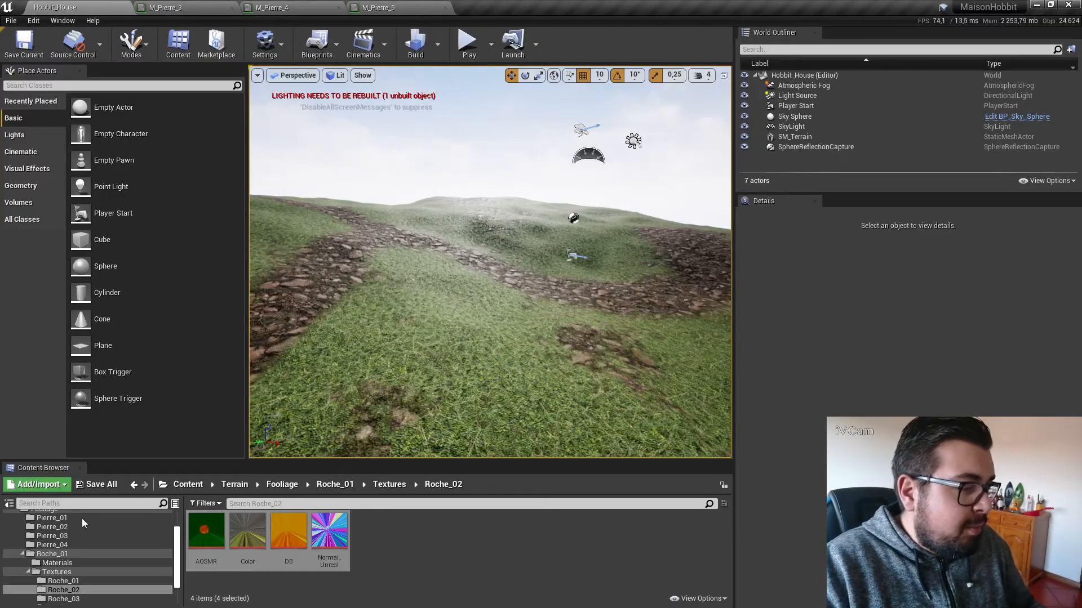
# Open the SM_Roche_02 mesh from the Roche_01 folder and examine how M_Pierre_2 looks on it from near and far.
pyautogui.scroll(2, 52, 580)
pyautogui.click(52, 572)
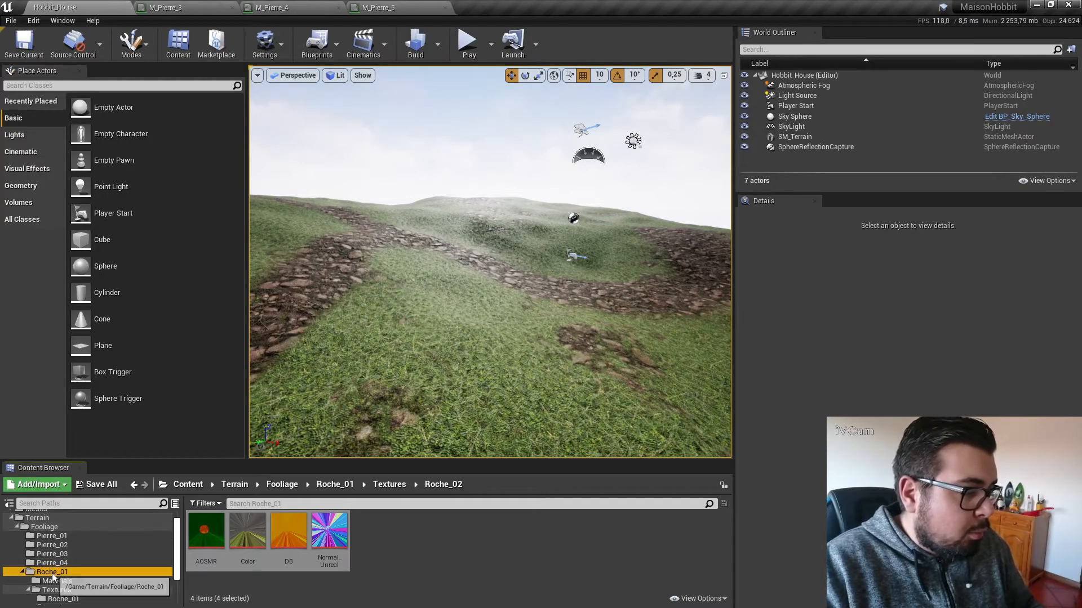
pyautogui.doubleClick(330, 533)
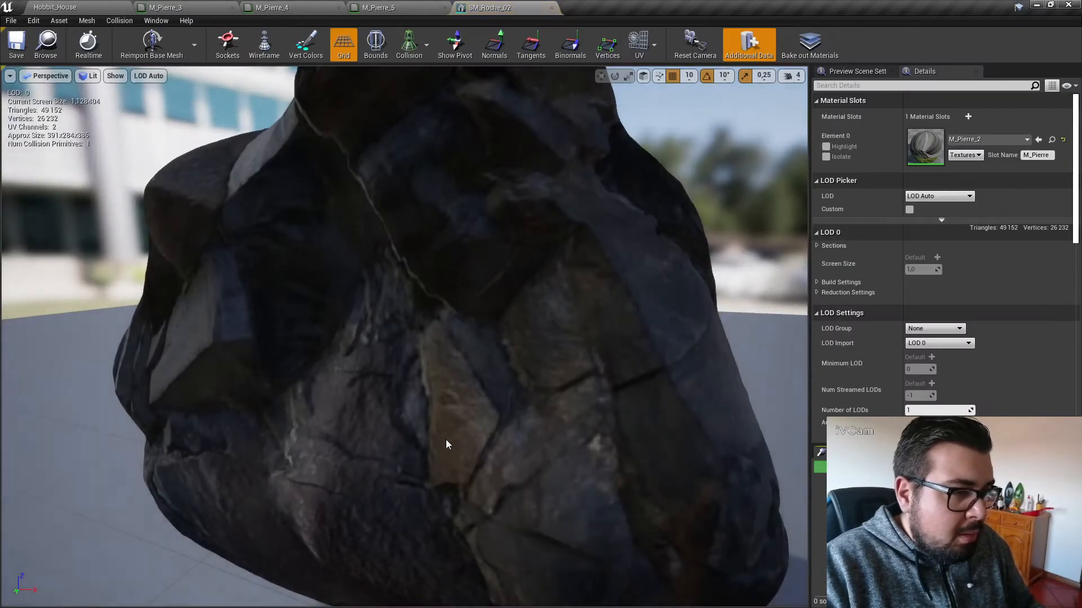
pyautogui.scroll(8, 422, 444)
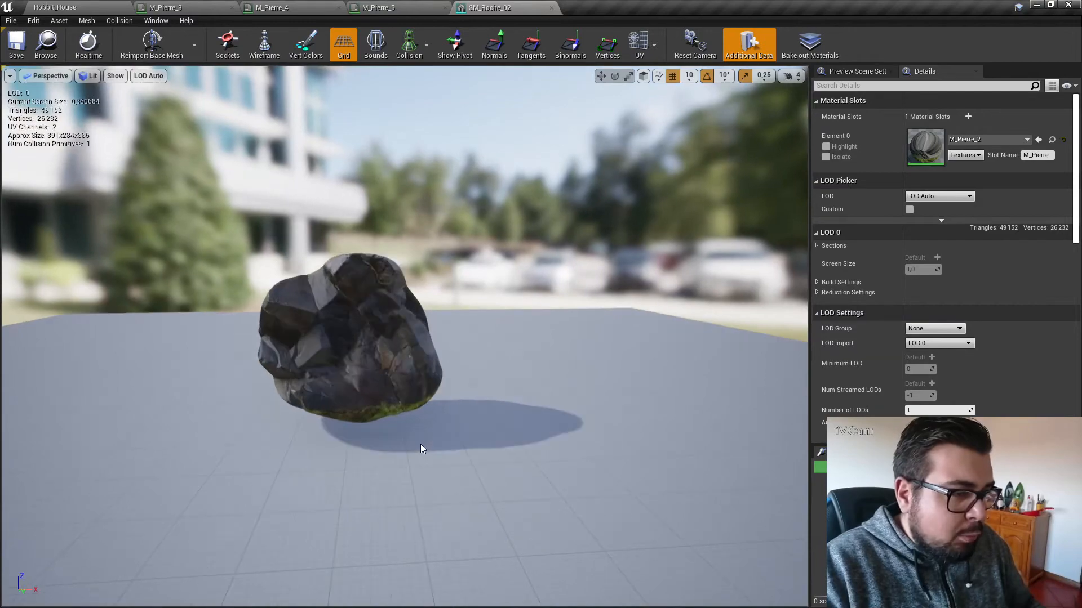
pyautogui.scroll(-6, 419, 449)
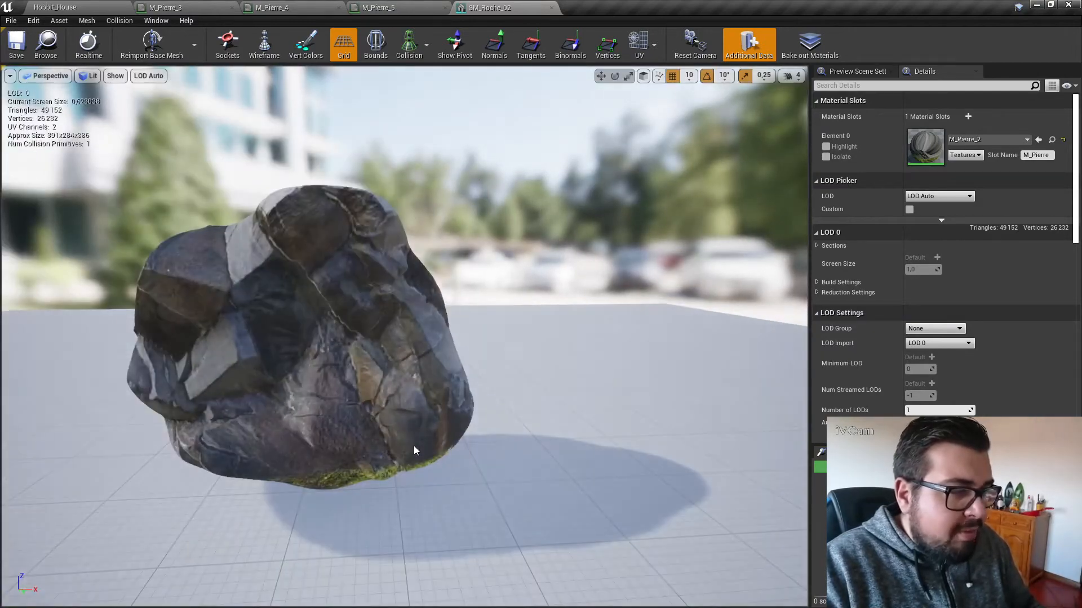
pyautogui.scroll(4, 406, 449)
pyautogui.scroll(-4, 405, 448)
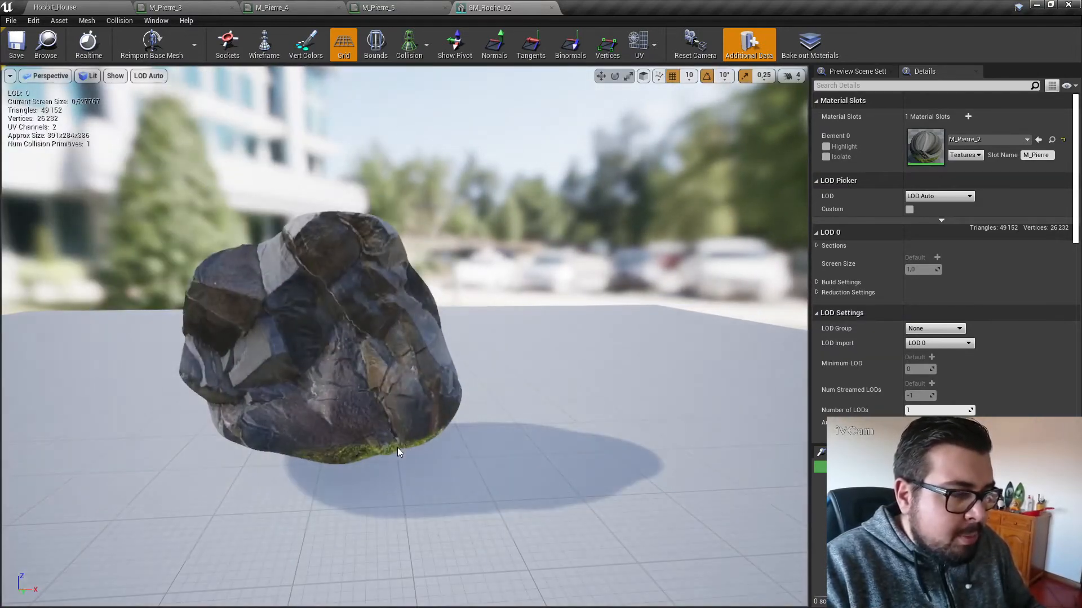
pyautogui.moveTo(398, 447)
pyautogui.mouseDown()
pyautogui.moveTo(440, 417)
pyautogui.moveTo(305, 408)
pyautogui.moveTo(310, 360)
pyautogui.moveTo(319, 406)
pyautogui.moveTo(406, 409)
pyautogui.moveTo(399, 451)
pyautogui.mouseUp()
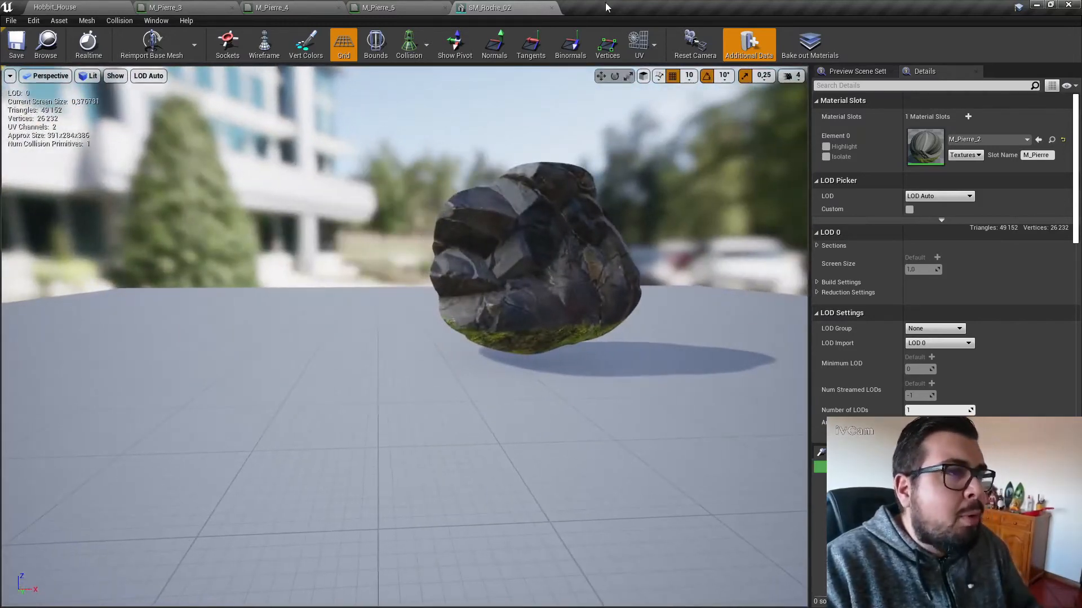
# Close the SM_Roche_02 mesh editor and add all four Roche_03 textures to the M_Pierre_3 material graph.
pyautogui.click(552, 8)
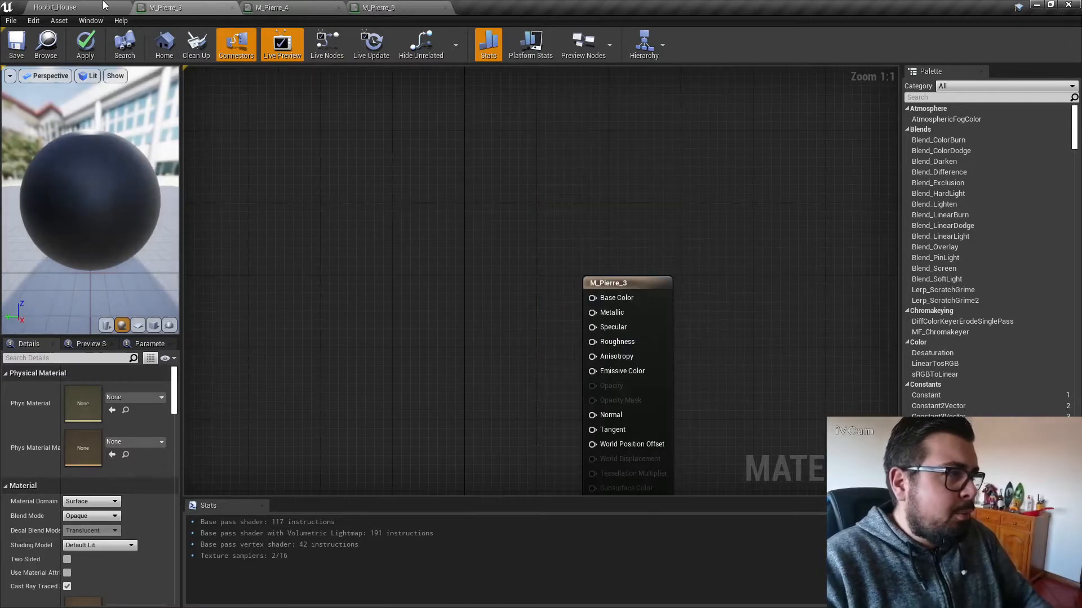
pyautogui.click(55, 6)
pyautogui.scroll(-3, 72, 586)
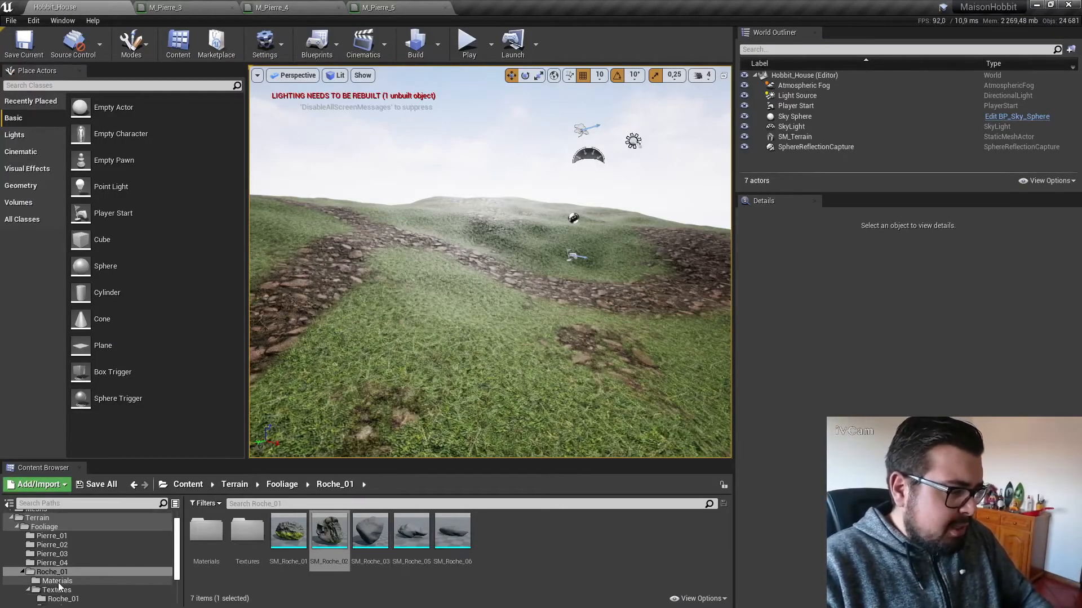
pyautogui.click(63, 582)
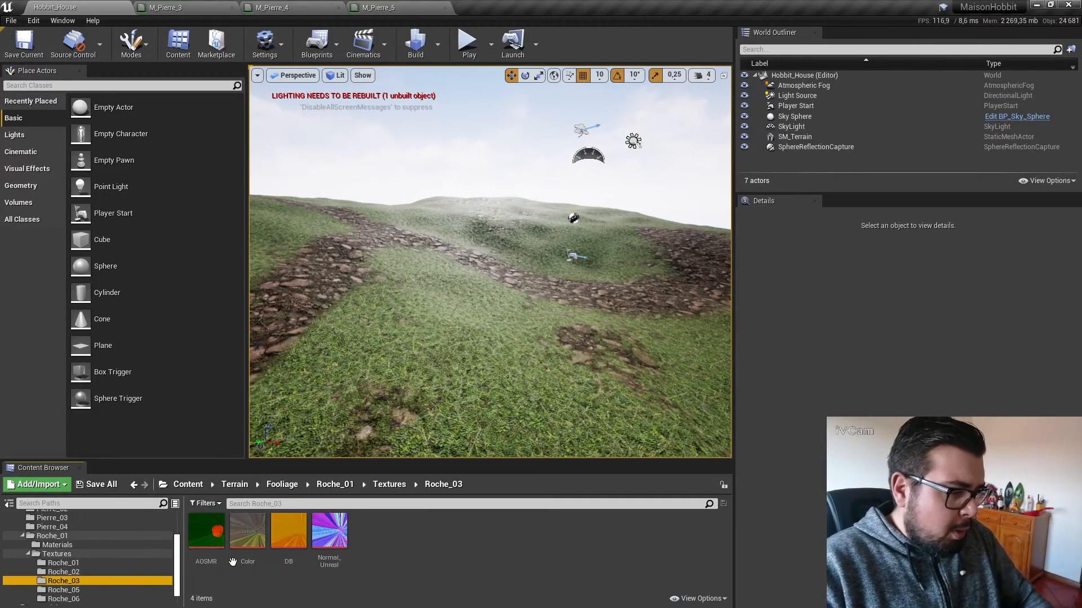
pyautogui.click(206, 530)
pyautogui.keyDown('shift'); pyautogui.click(330, 531); pyautogui.keyUp('shift')
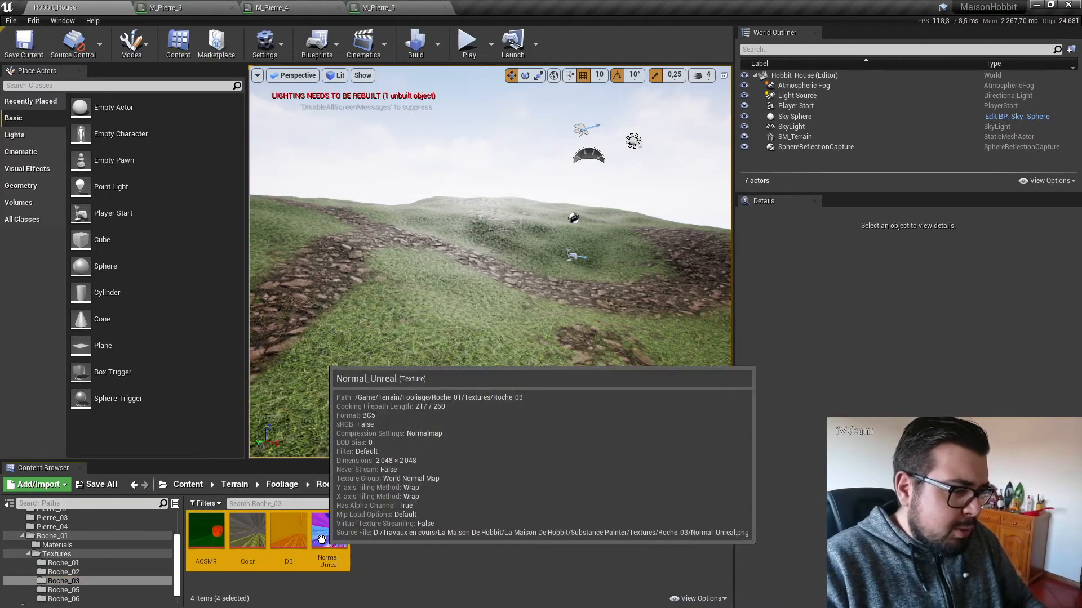
pyautogui.moveTo(330, 531); pyautogui.dragTo(245, 211)
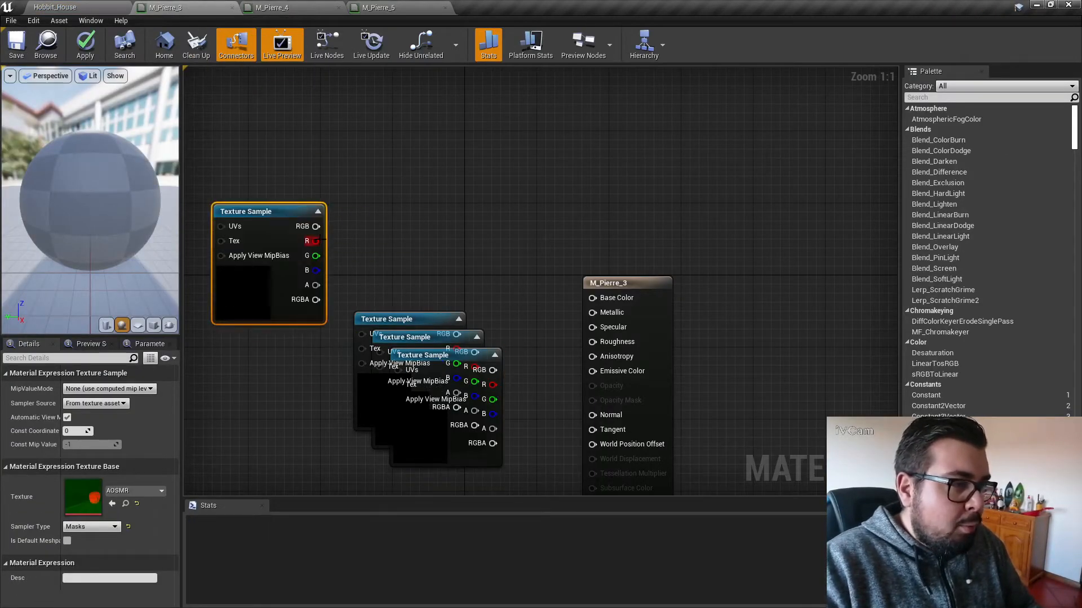
# Connect M_Pierre_3's AOSMR texture channels: R to Ambient Occlusion, G to Specular, B to Metallic and A to Roughness.
pyautogui.moveTo(555, 420); pyautogui.dragTo(575, 490)
pyautogui.scroll(-4, 546, 389)
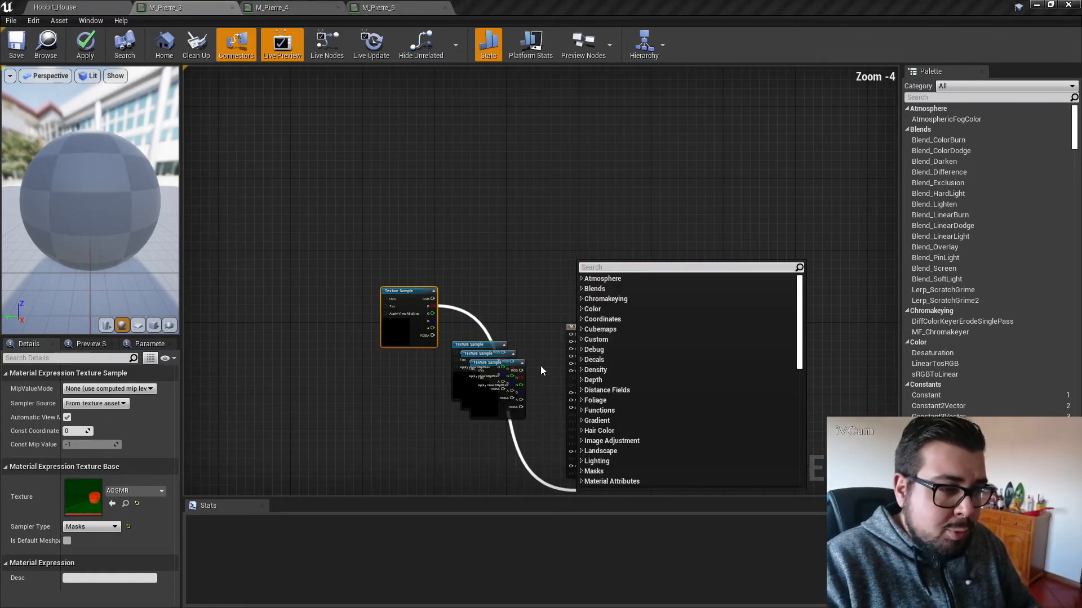
pyautogui.click(532, 302)
pyautogui.moveTo(432, 306); pyautogui.dragTo(572, 452)
pyautogui.moveTo(441, 319); pyautogui.dragTo(576, 345)
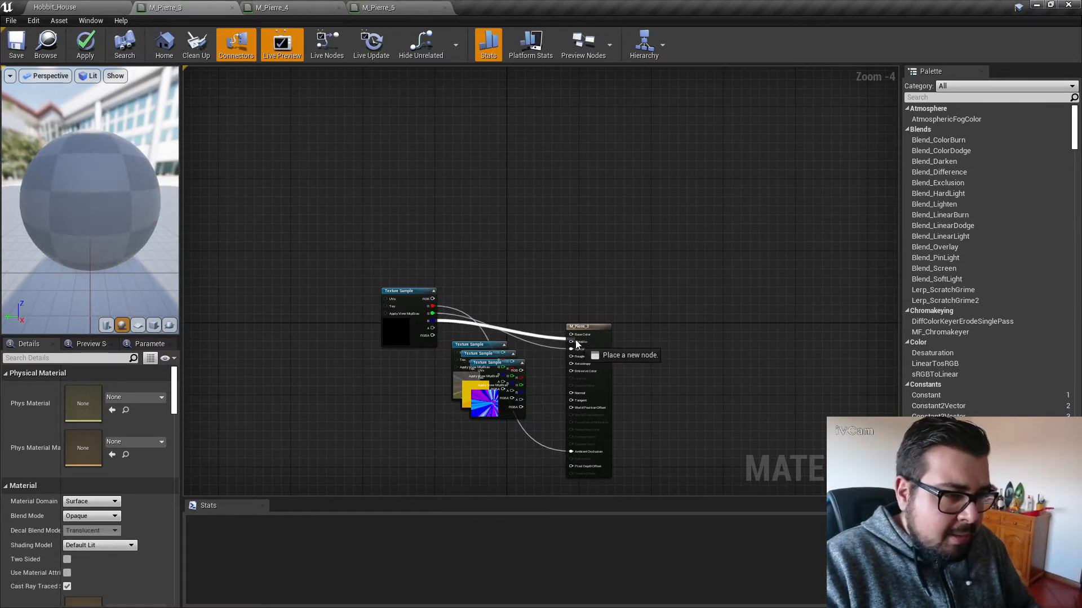
pyautogui.moveTo(432, 326); pyautogui.dragTo(570, 356)
# In M_Pierre_3, connect the Color texture to Base Color, DB's red channel to World Displacement and Normal_Unreal to Normal.
pyautogui.moveTo(455, 344); pyautogui.dragTo(569, 335)
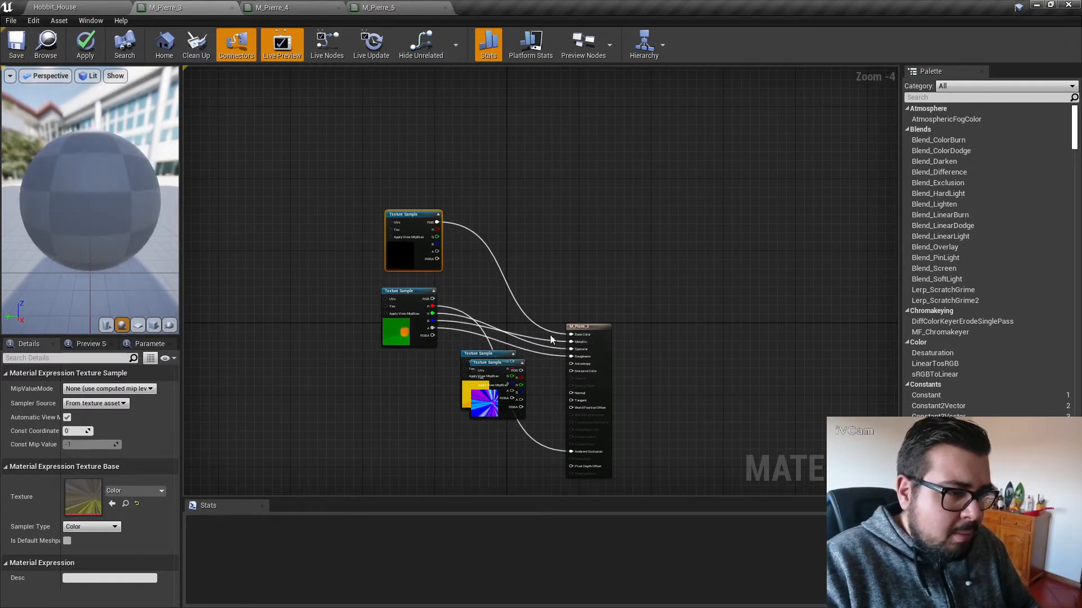
pyautogui.moveTo(475, 354); pyautogui.dragTo(573, 416)
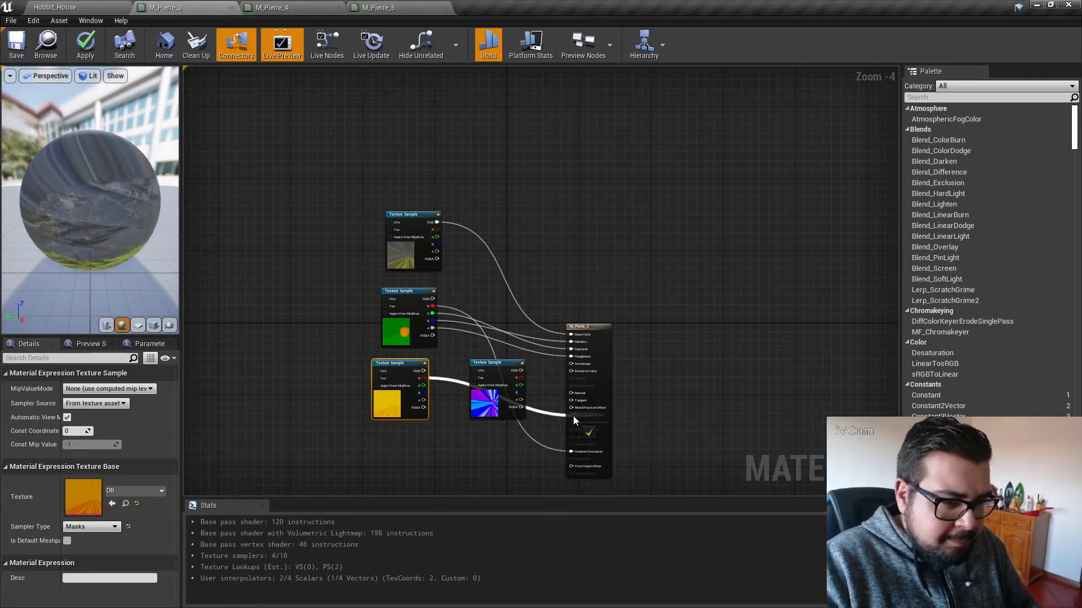
pyautogui.moveTo(515, 363); pyautogui.dragTo(504, 465)
# Feed M_Pierre_3's Tessellation Multiplier with a new Constant node of value 2.
pyautogui.write('con')
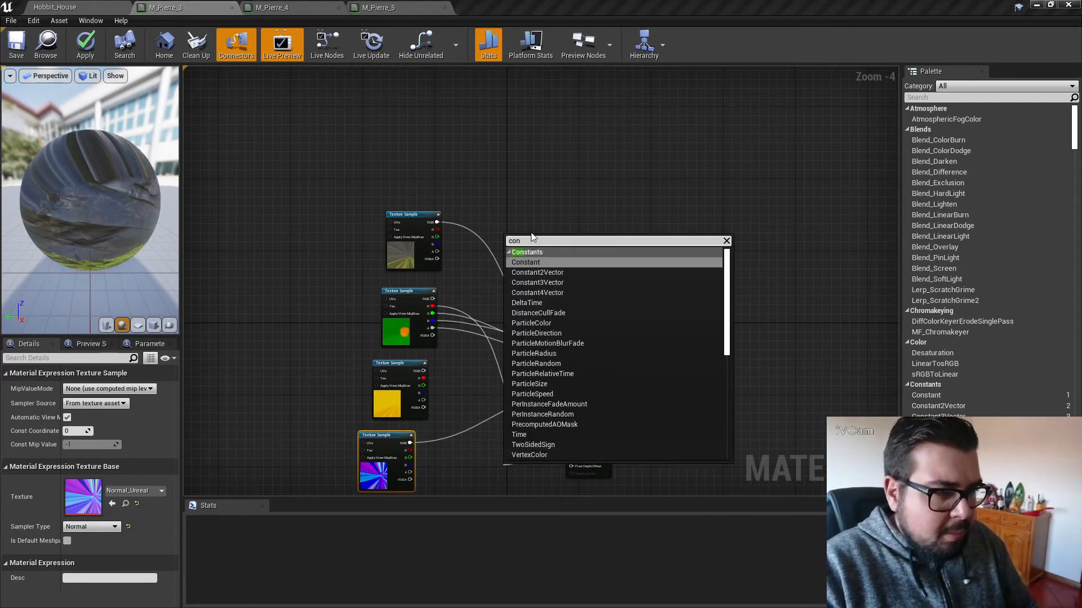
pyautogui.click(532, 262)
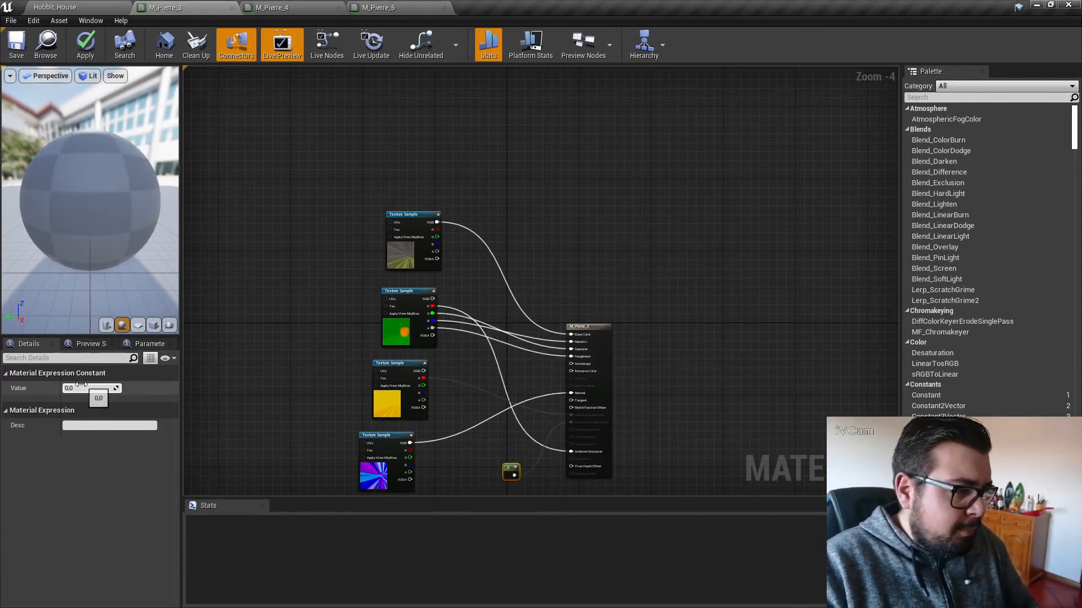
pyautogui.click(94, 387)
pyautogui.write('2')
pyautogui.press('Return')
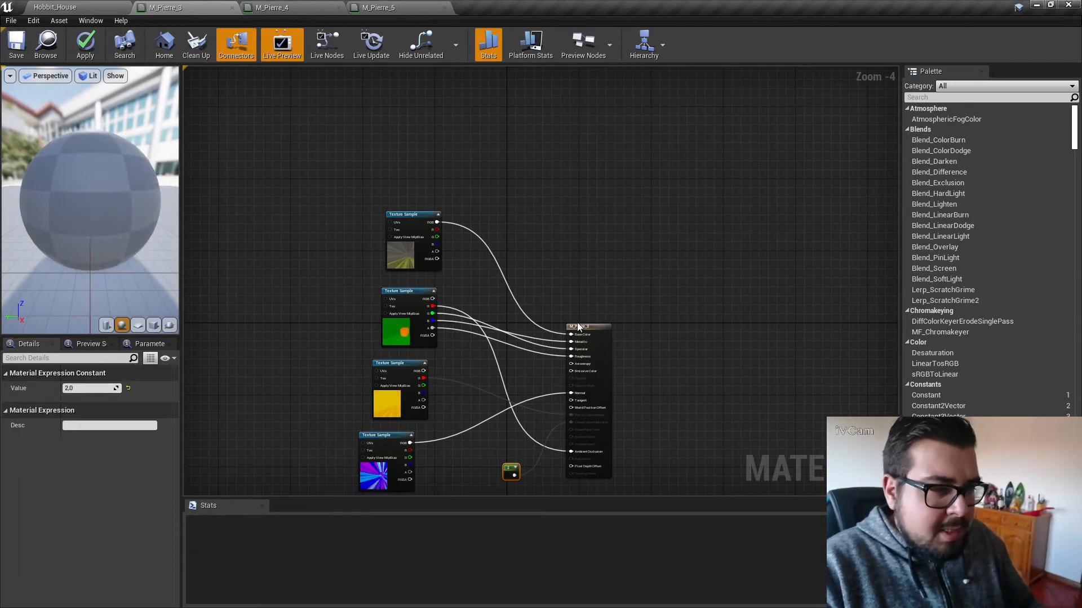
# Set M_Pierre_3's D3D11 tessellation mode to PN Triangles and its Max Displacement to 1.
pyautogui.click(577, 325)
pyautogui.scroll(-10, 34, 504)
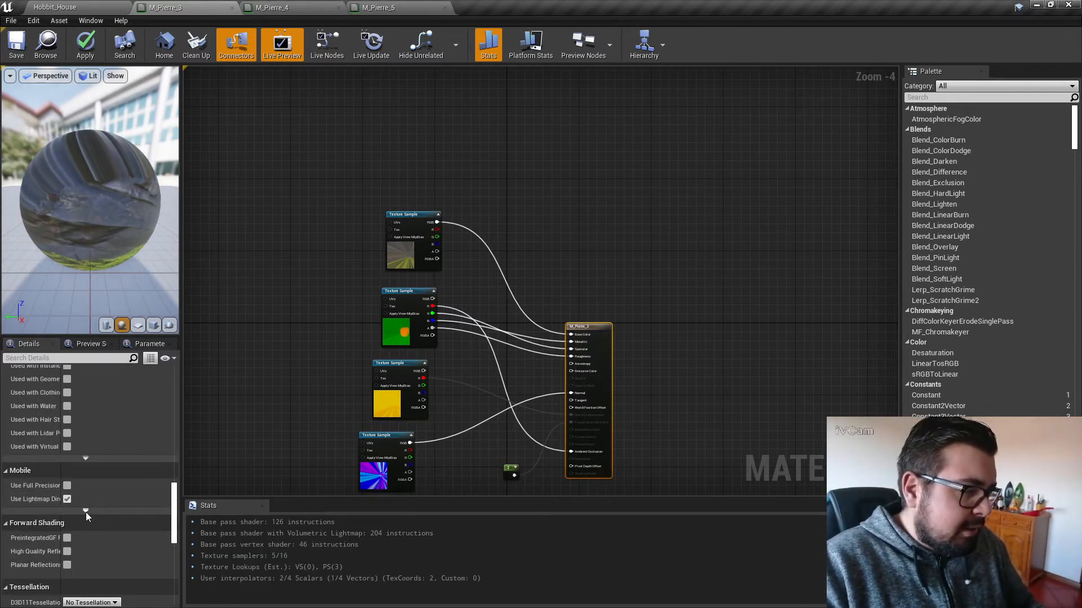
pyautogui.scroll(-5, 86, 512)
pyautogui.click(91, 494)
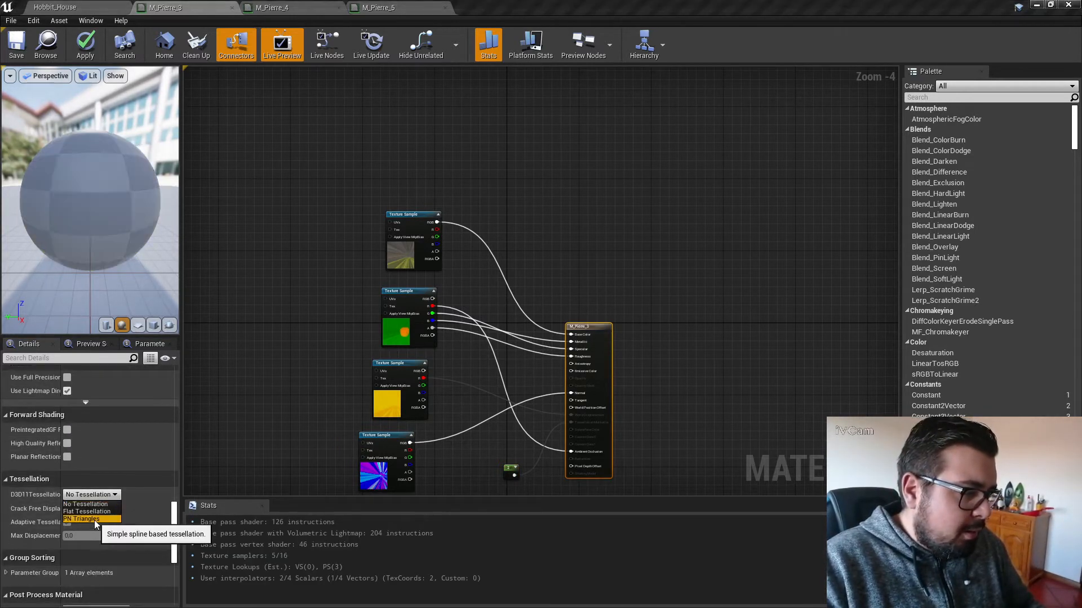
pyautogui.click(94, 520)
pyautogui.click(76, 536)
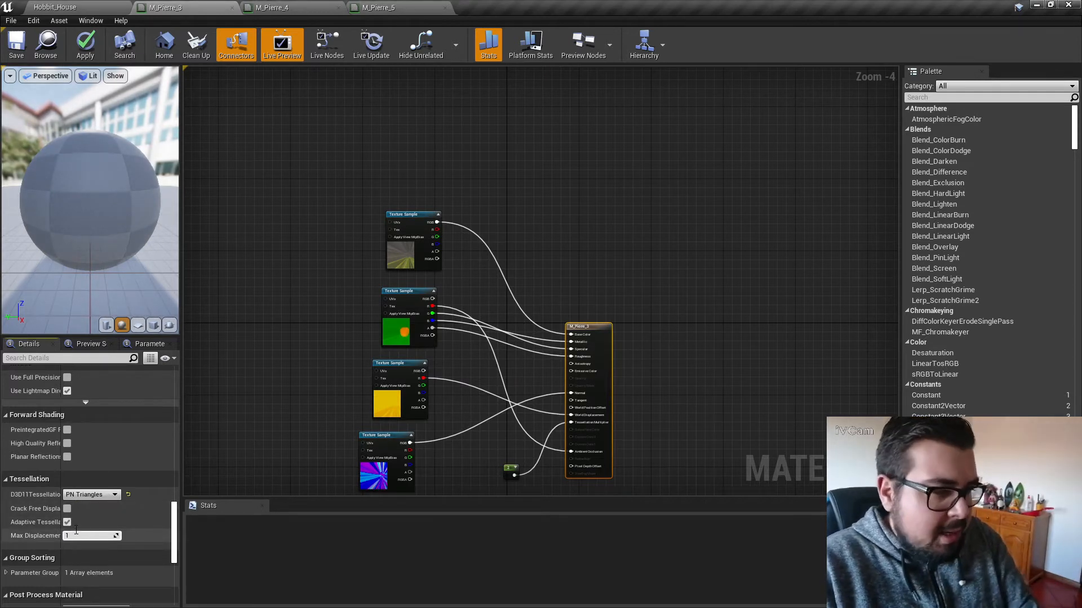
pyautogui.write('1')
pyautogui.press('Return')
# Apply and save the M_Pierre_3 material changes, and close its material editor.
pyautogui.click(85, 51)
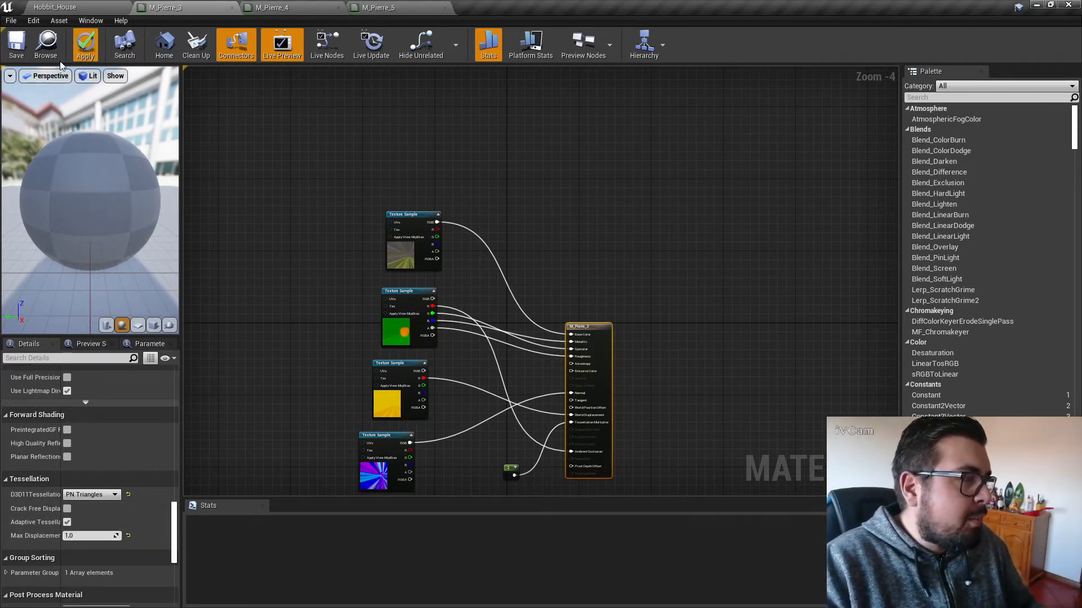
pyautogui.click(17, 45)
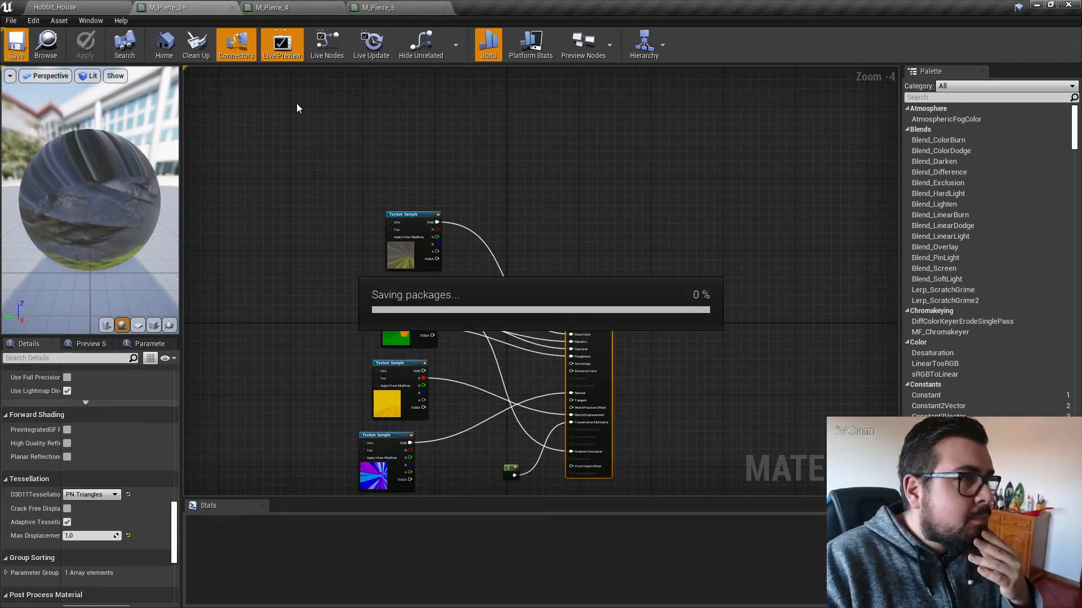
pyautogui.click(236, 9)
# Add all four textures from the Roche_05 texture folder to the M_Pierre_4 material graph.
pyautogui.click(81, 7)
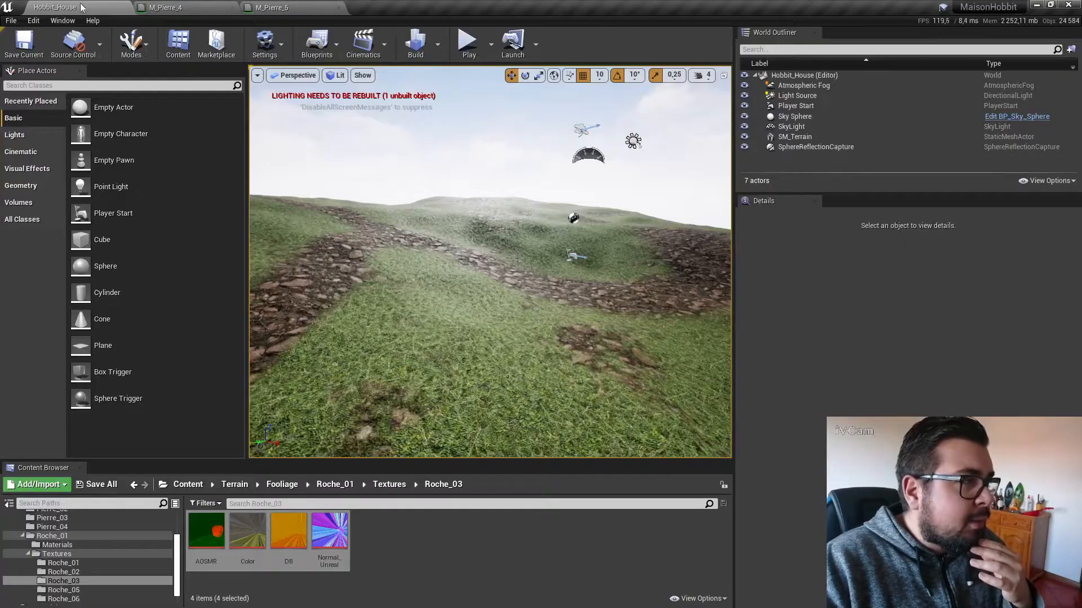
pyautogui.click(398, 487)
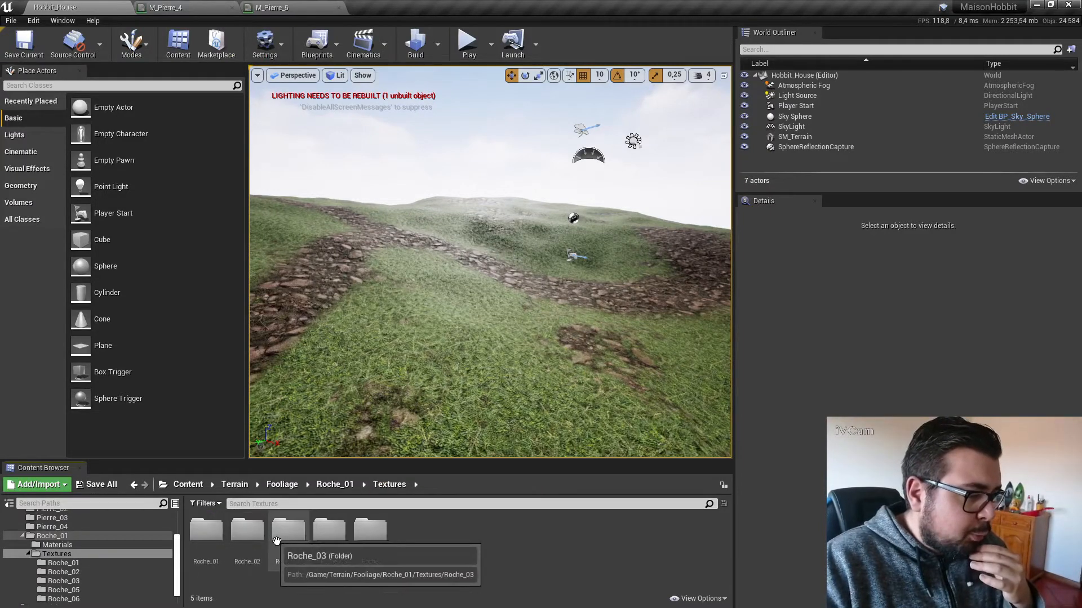
pyautogui.doubleClick(329, 530)
pyautogui.click(206, 530)
pyautogui.keyDown('shift'); pyautogui.click(329, 531); pyautogui.keyUp('shift')
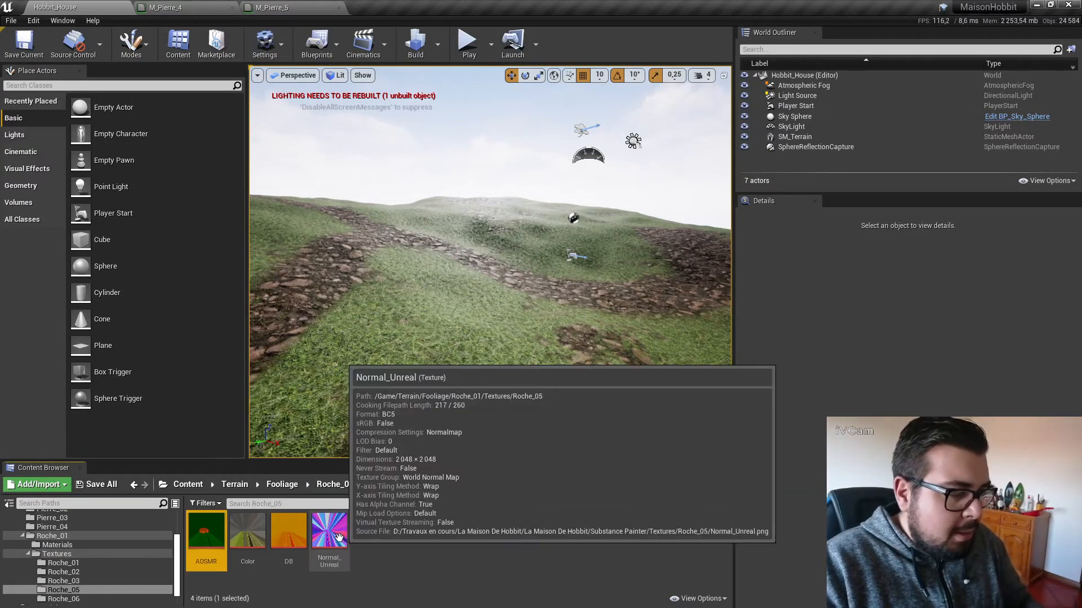
pyautogui.moveTo(330, 531); pyautogui.dragTo(280, 202)
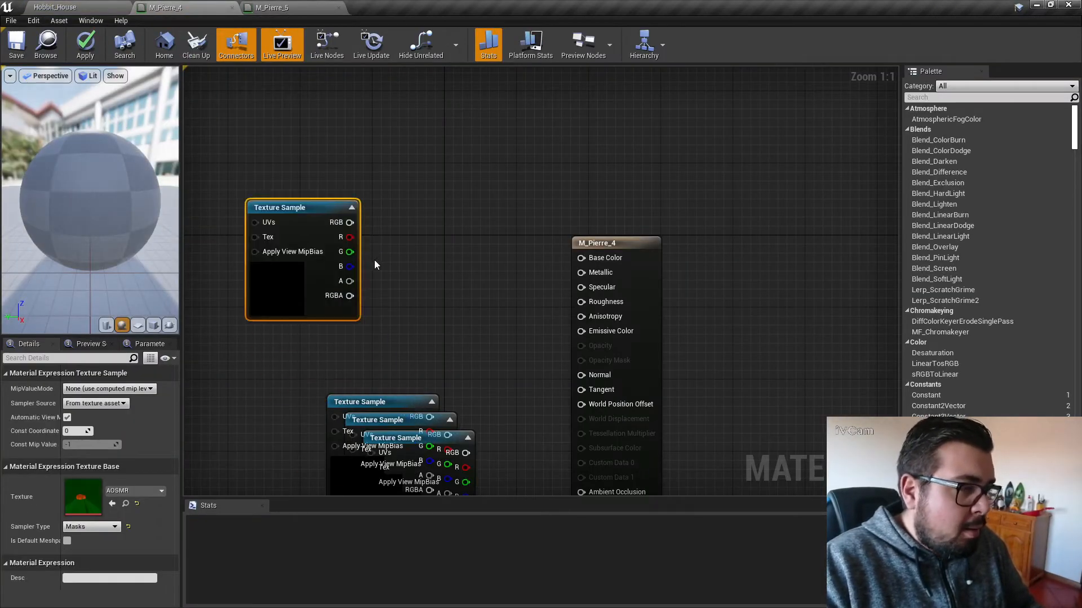
# Connect M_Pierre_4's AOSMR texture channels: R to Ambient Occlusion, G to Specular, B to Metallic and A to Roughness.
pyautogui.moveTo(467, 298); pyautogui.dragTo(515, 358)
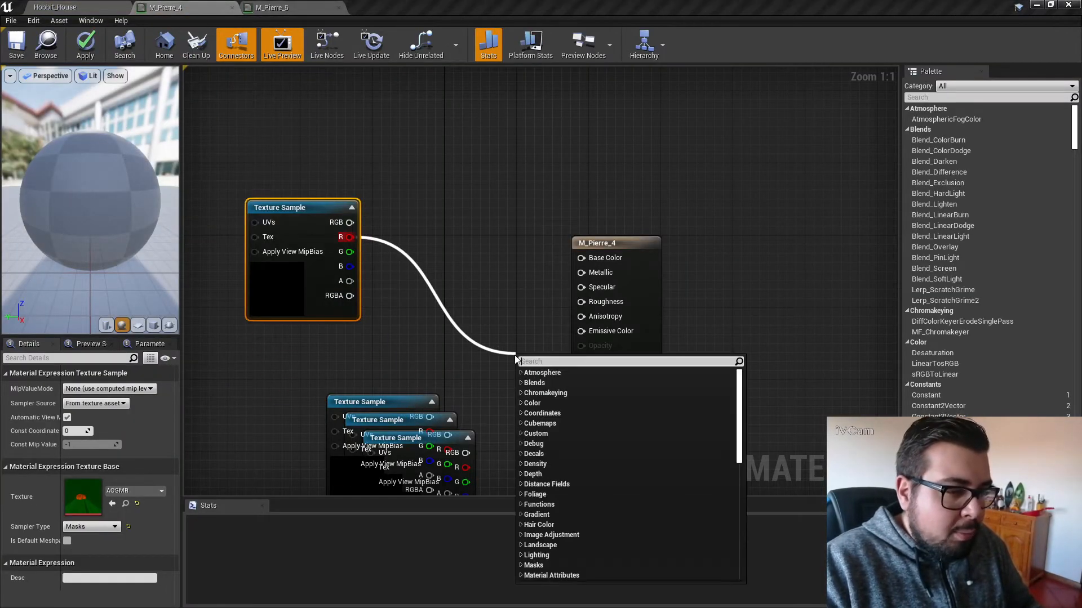
pyautogui.click(382, 242)
pyautogui.moveTo(349, 237); pyautogui.dragTo(581, 354)
pyautogui.moveTo(350, 112); pyautogui.dragTo(581, 147)
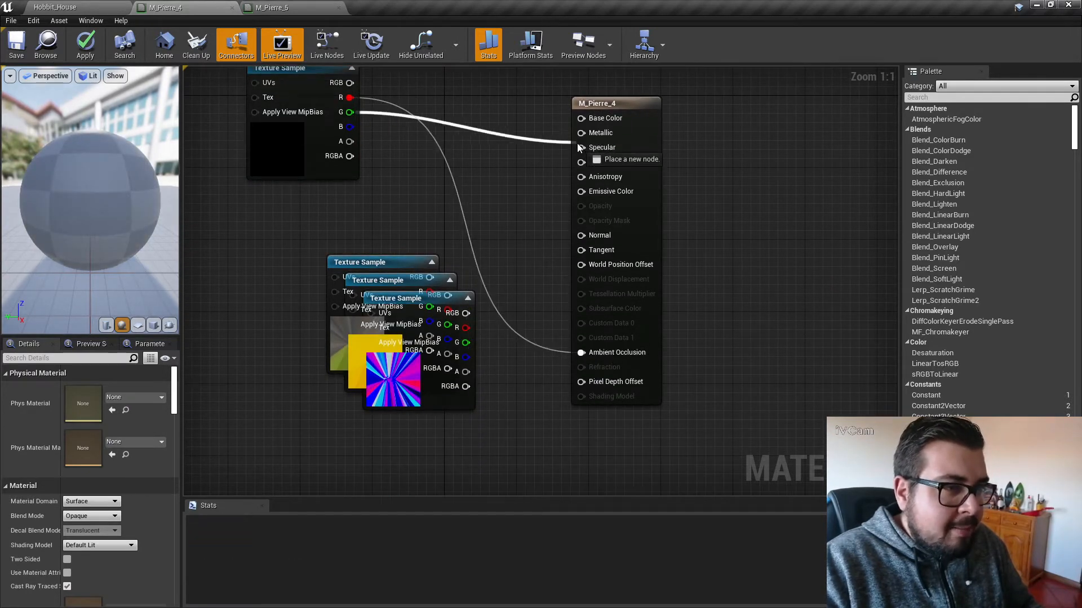
pyautogui.moveTo(355, 128); pyautogui.dragTo(581, 133)
pyautogui.moveTo(345, 141); pyautogui.dragTo(581, 162)
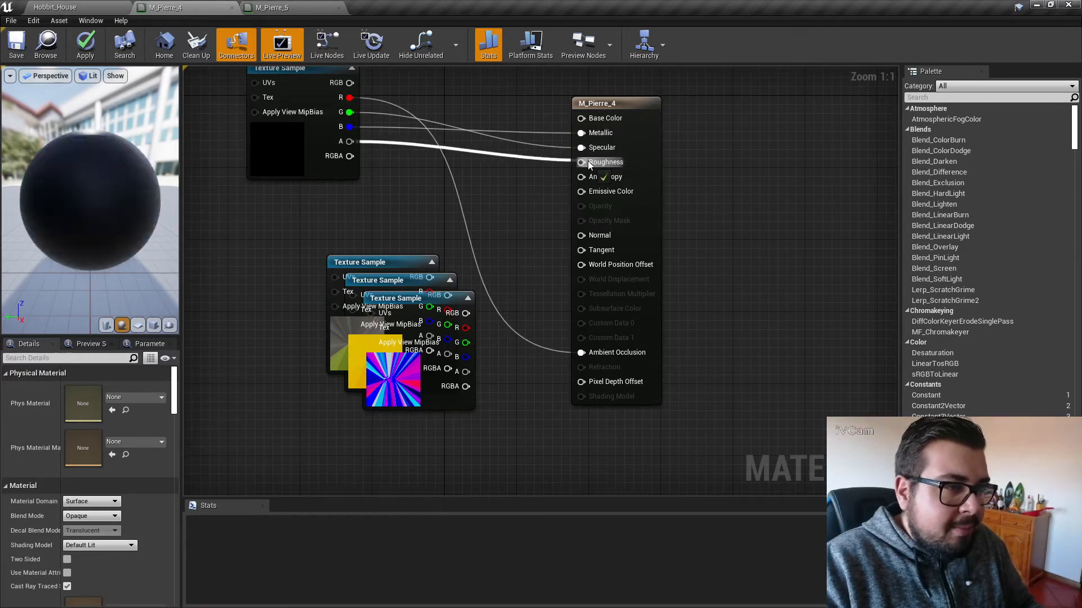
# In M_Pierre_4, connect the Color texture to Base Color, DB's red channel to World Displacement and Normal_Unreal to Normal.
pyautogui.moveTo(363, 235); pyautogui.dragTo(405, 321, button='right')
pyautogui.moveTo(411, 350); pyautogui.dragTo(350, 227)
pyautogui.moveTo(552, 350); pyautogui.dragTo(623, 414)
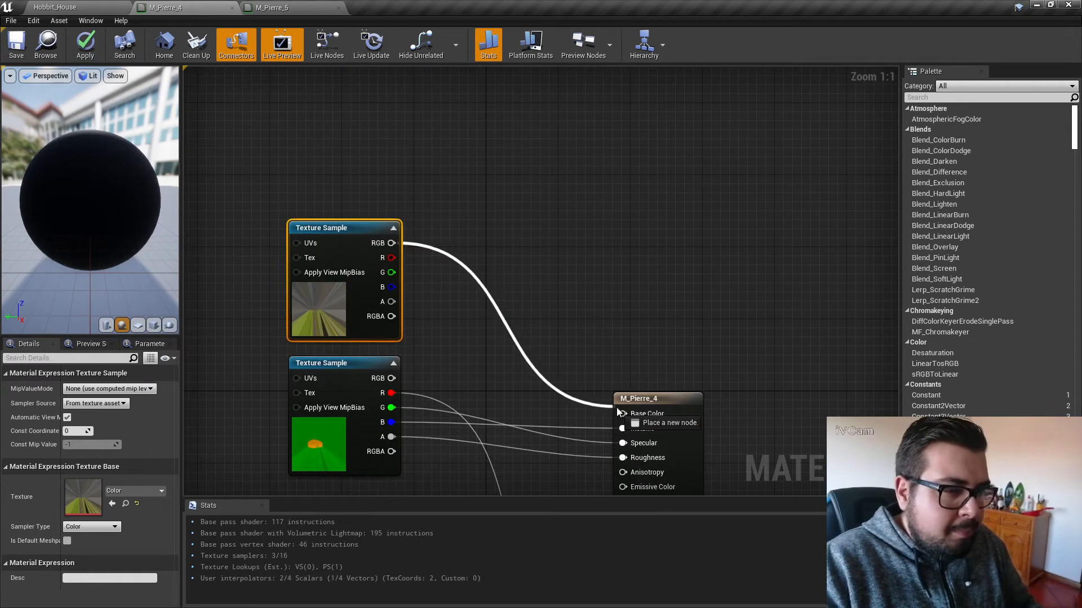
pyautogui.moveTo(574, 478); pyautogui.dragTo(560, 245, button='right')
pyautogui.moveTo(431, 353); pyautogui.dragTo(333, 285)
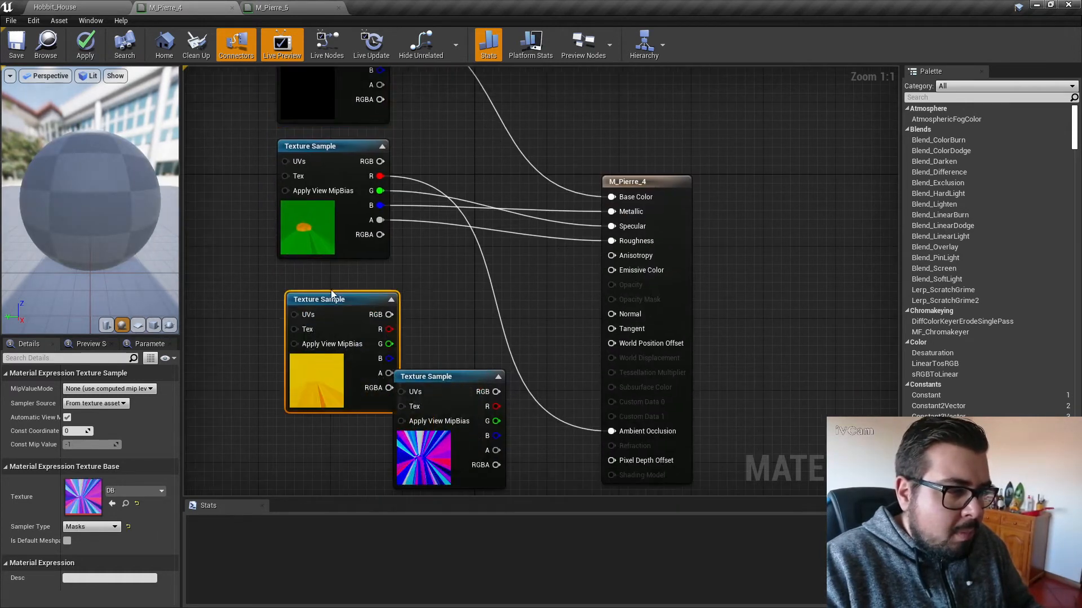
pyautogui.moveTo(380, 320); pyautogui.dragTo(612, 359)
pyautogui.click(497, 380)
pyautogui.moveTo(497, 381); pyautogui.dragTo(611, 315)
# Create a Constant node feeding M_Pierre_4's Tessellation Multiplier input.
pyautogui.moveTo(596, 407); pyautogui.dragTo(590, 334, button='right')
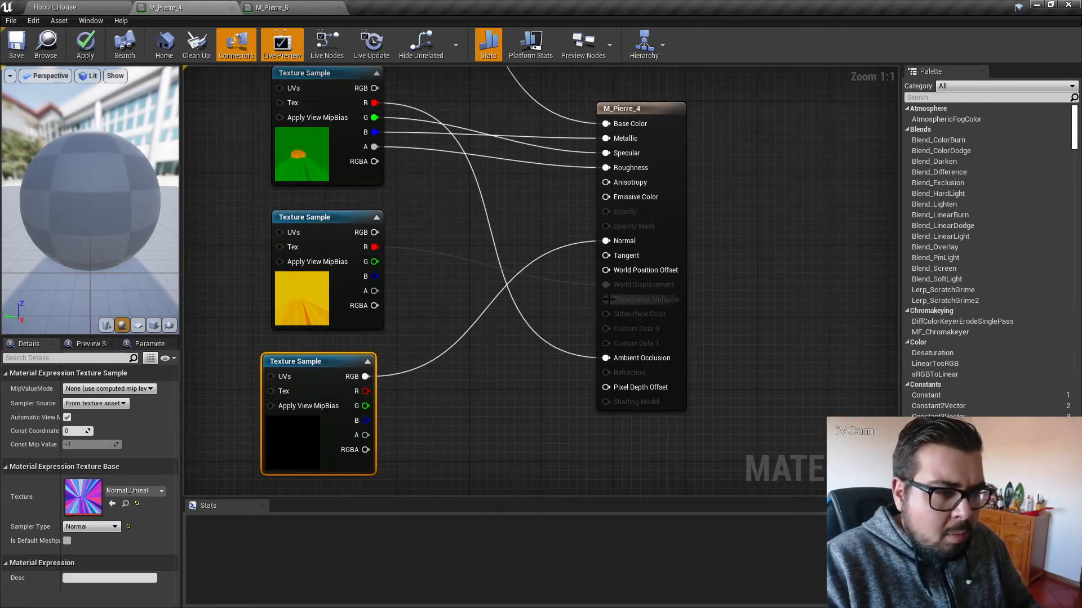
pyautogui.moveTo(609, 300); pyautogui.dragTo(504, 398)
pyautogui.write('con')
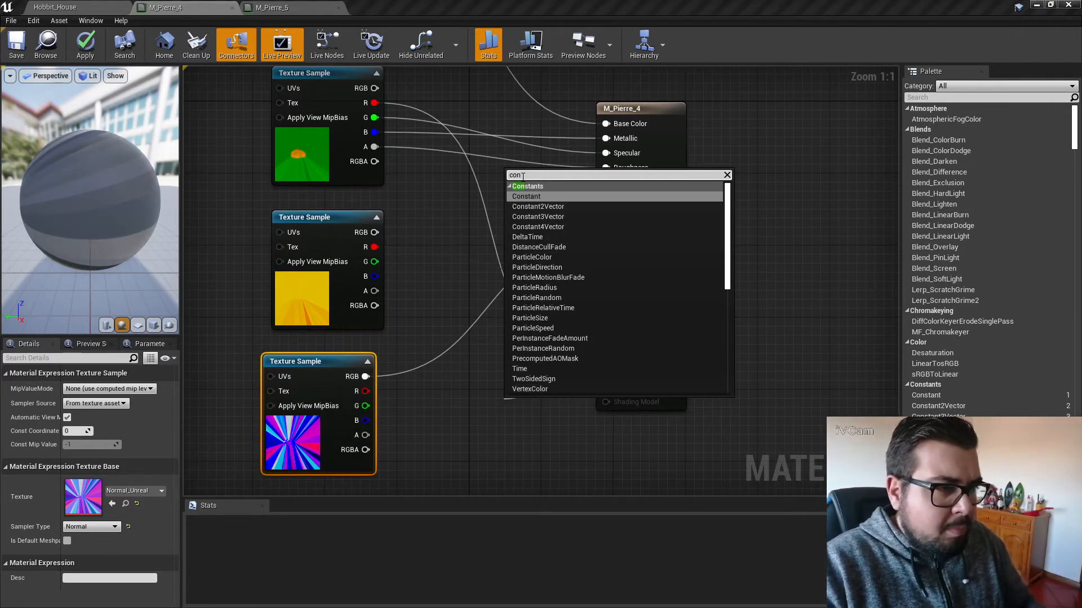
# Add a Constant of 2 for the Tessellation Multiplier input of M_Pierre_4 and apply the material changes.
pyautogui.click(528, 197)
pyautogui.click(89, 388)
pyautogui.write('2')
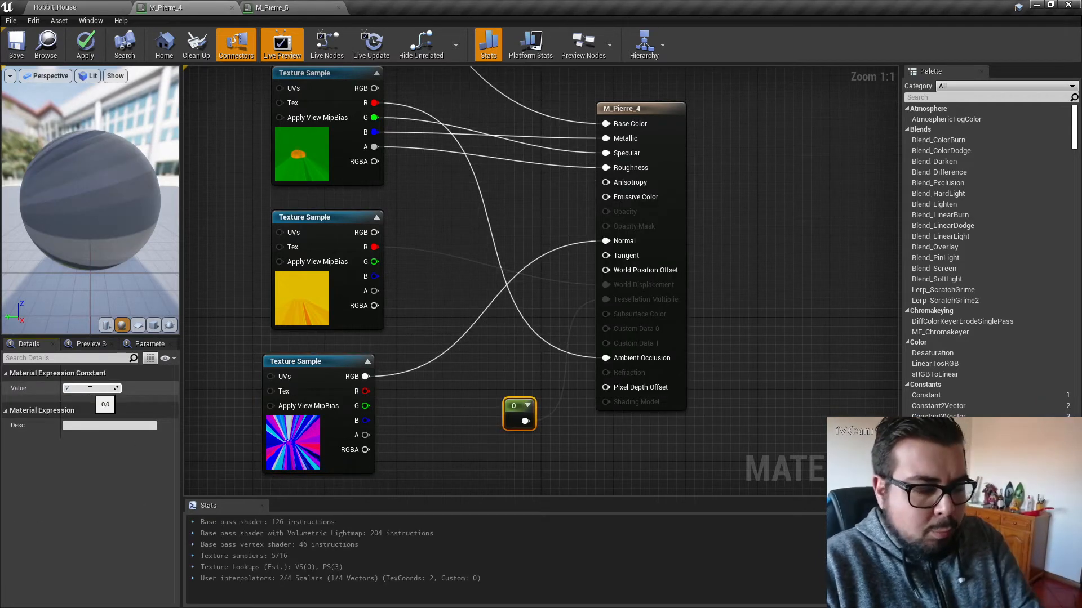
pyautogui.press('Return')
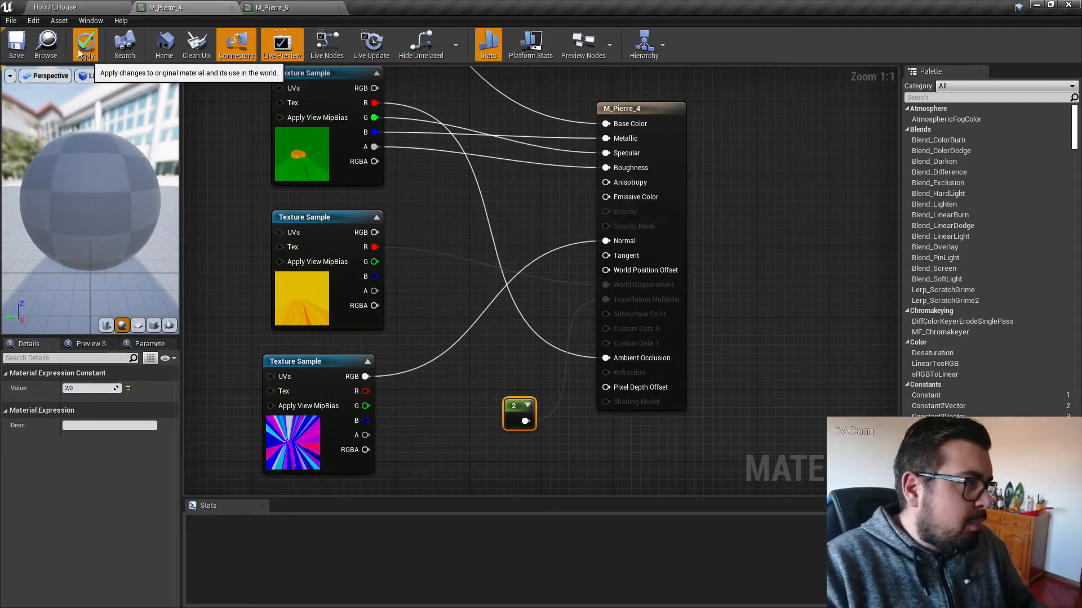
pyautogui.click(85, 43)
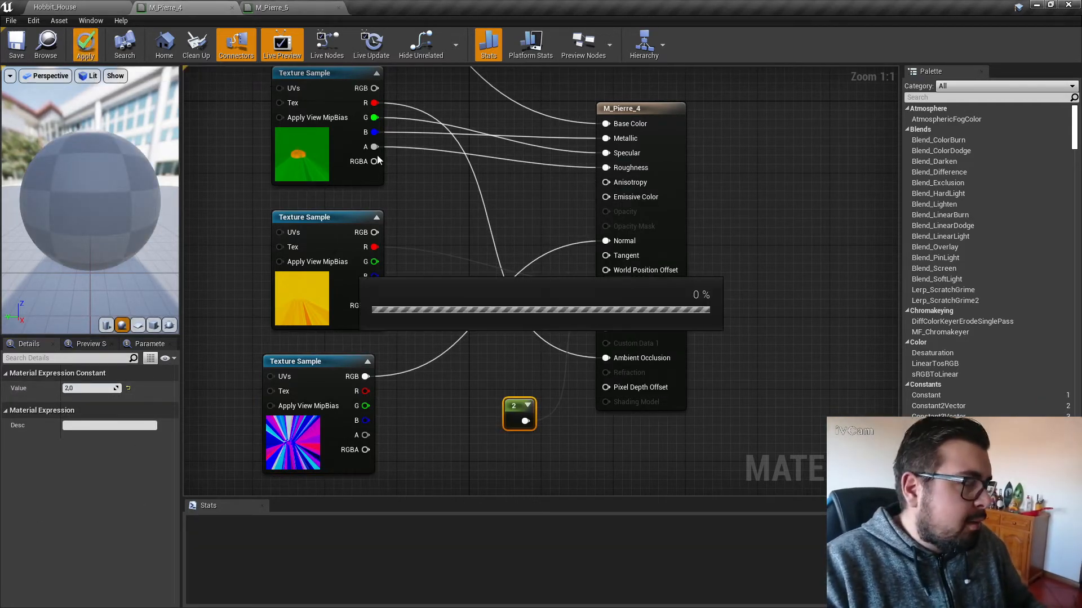
# Set the M_Pierre_4 material's tessellation mode to PN Triangles and its max displacement to 1.
pyautogui.click(661, 110)
pyautogui.scroll(-5, 116, 491)
pyautogui.scroll(-10, 116, 498)
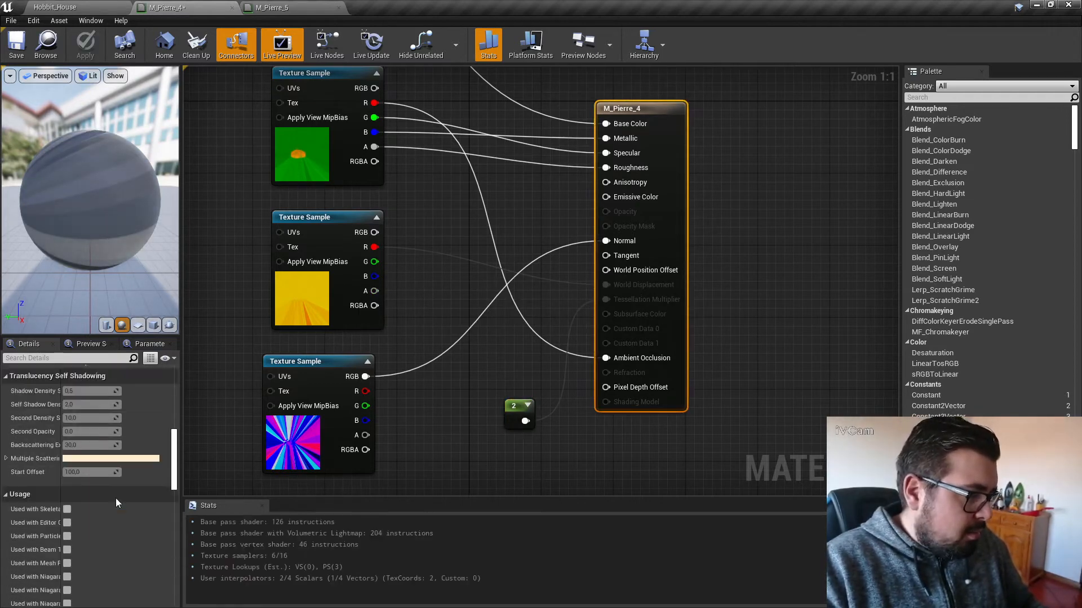
pyautogui.click(113, 513)
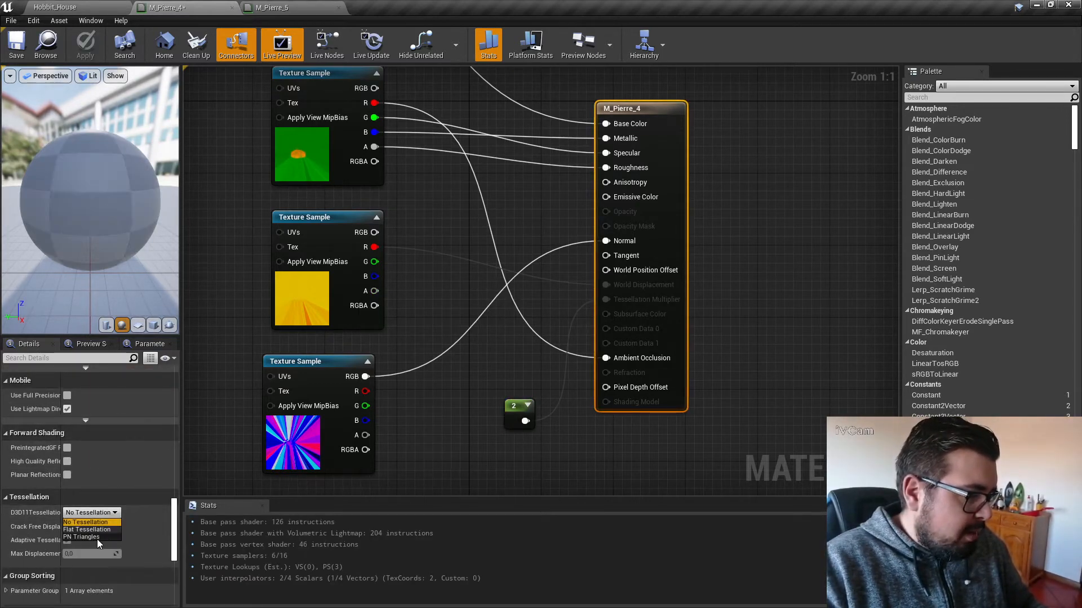
pyautogui.click(96, 537)
pyautogui.click(84, 554)
pyautogui.write('1')
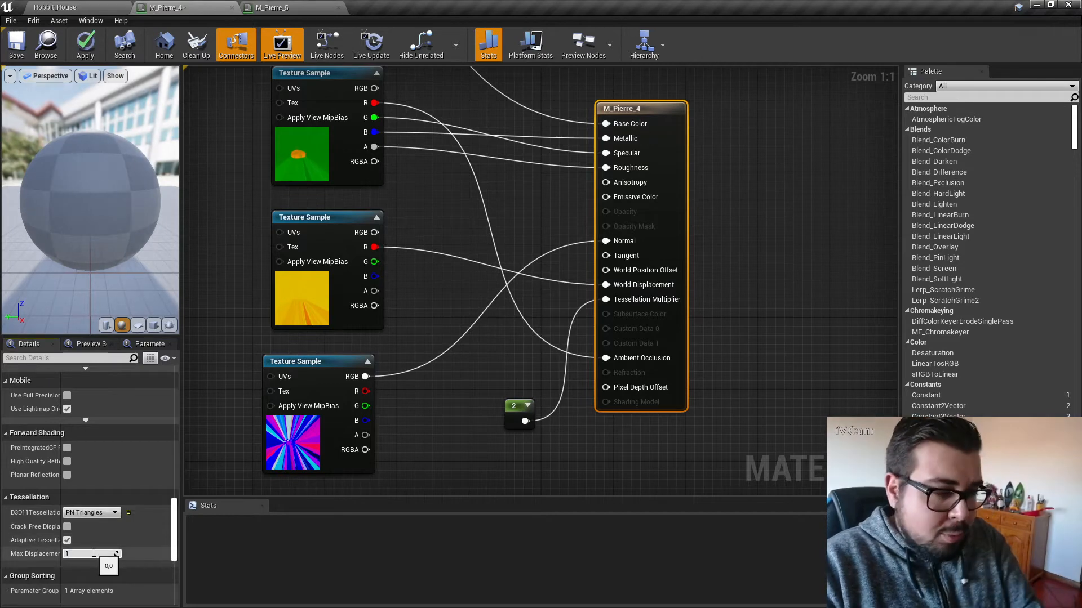
pyautogui.press('Return')
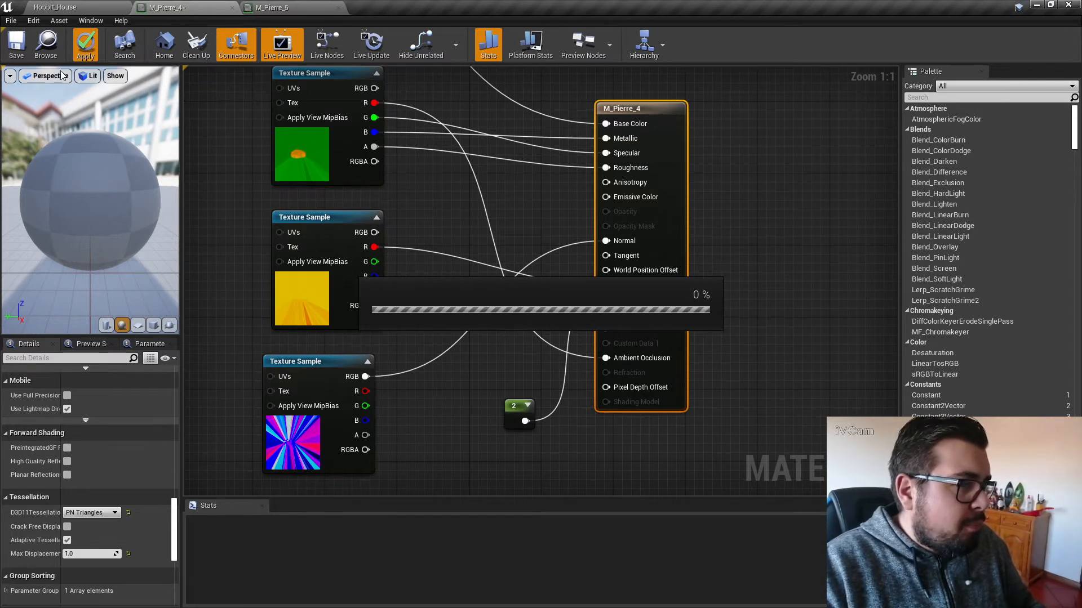
# Save the M_Pierre_4 material and close its editor.
pyautogui.hotkey('ctrl', 's')
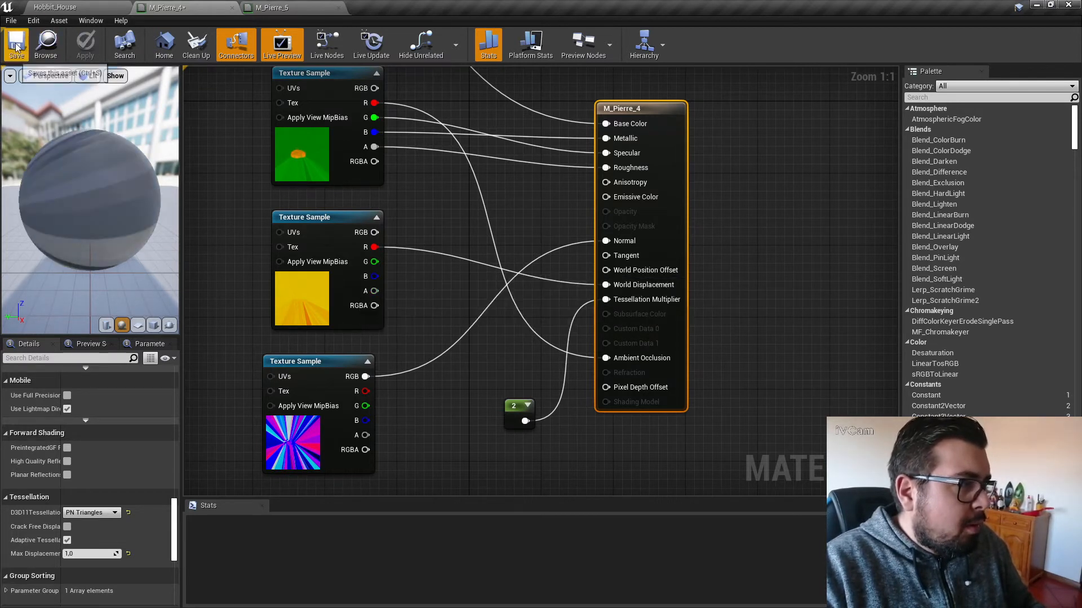
pyautogui.click(232, 7)
pyautogui.click(222, 7)
# Add the AOSMR, Color, DB and Normal_Unreal textures from the Roche_06 folder to the M_Pierre_5 material graph.
pyautogui.click(104, 7)
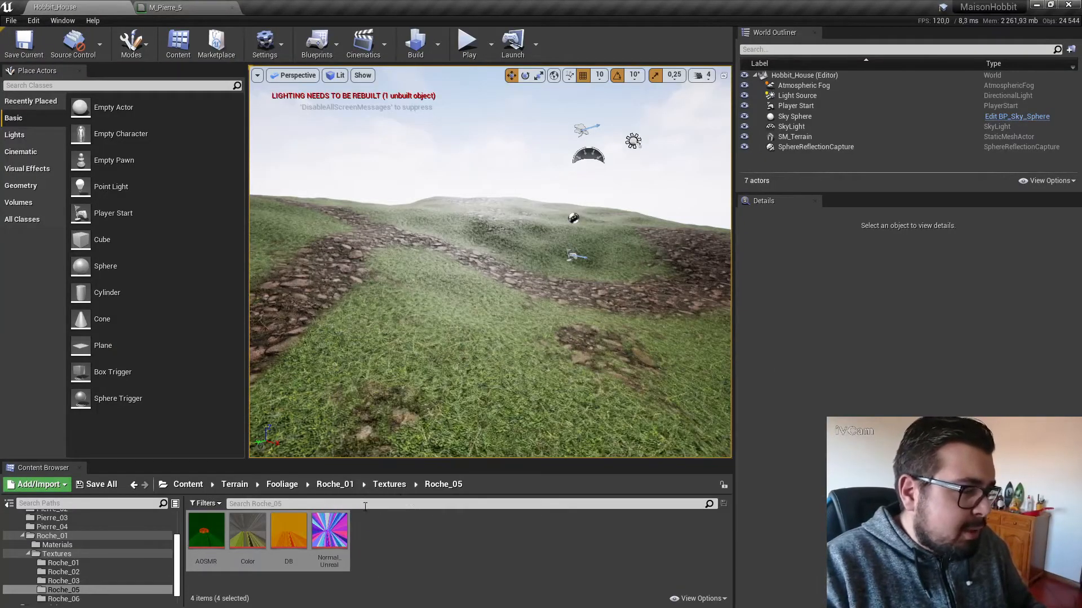
pyautogui.click(389, 485)
pyautogui.doubleClick(370, 530)
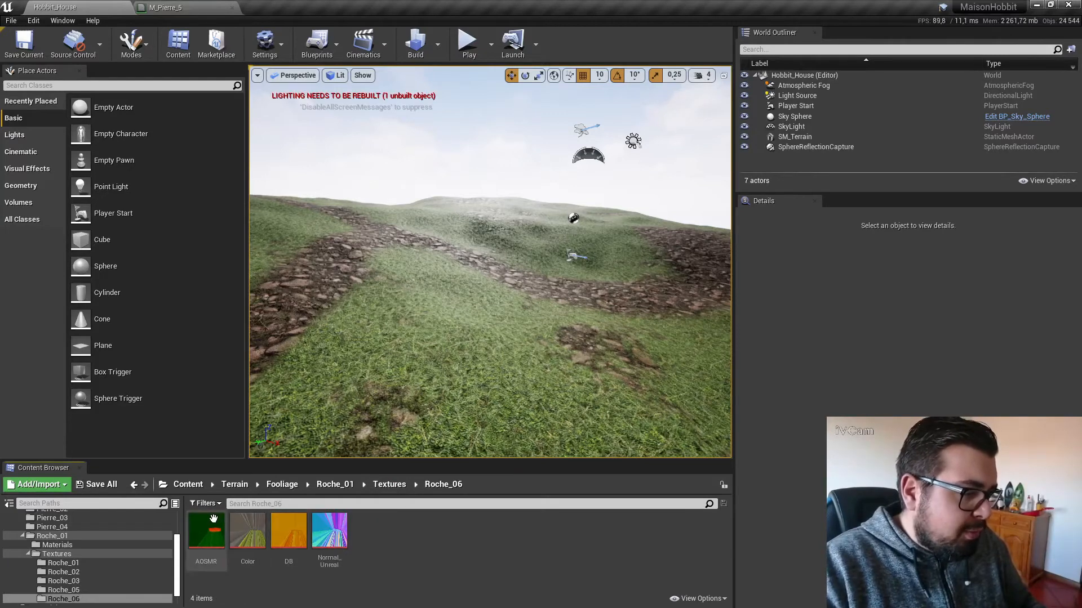
pyautogui.click(206, 530)
pyautogui.keyDown('shift'); pyautogui.click(330, 529); pyautogui.keyUp('shift')
pyautogui.moveTo(330, 529); pyautogui.dragTo(210, 176)
# Connect the colour texture to Base Color and the AOSMR texture's R, G, B and A channels to Ambient Occlusion, Specular, Metallic and Roughness.
pyautogui.moveTo(283, 206); pyautogui.dragTo(515, 398)
pyautogui.moveTo(283, 221); pyautogui.dragTo(514, 178)
pyautogui.moveTo(284, 250); pyautogui.dragTo(515, 208)
pyautogui.moveTo(349, 255); pyautogui.dragTo(515, 304)
# Place the DB texture under AOSMR, connecting its red channel to World Displacement and a new Constant of 2 to Tessellation Multiplier.
pyautogui.moveTo(354, 423); pyautogui.dragTo(399, 328, button='right')
pyautogui.moveTo(399, 329); pyautogui.dragTo(257, 373)
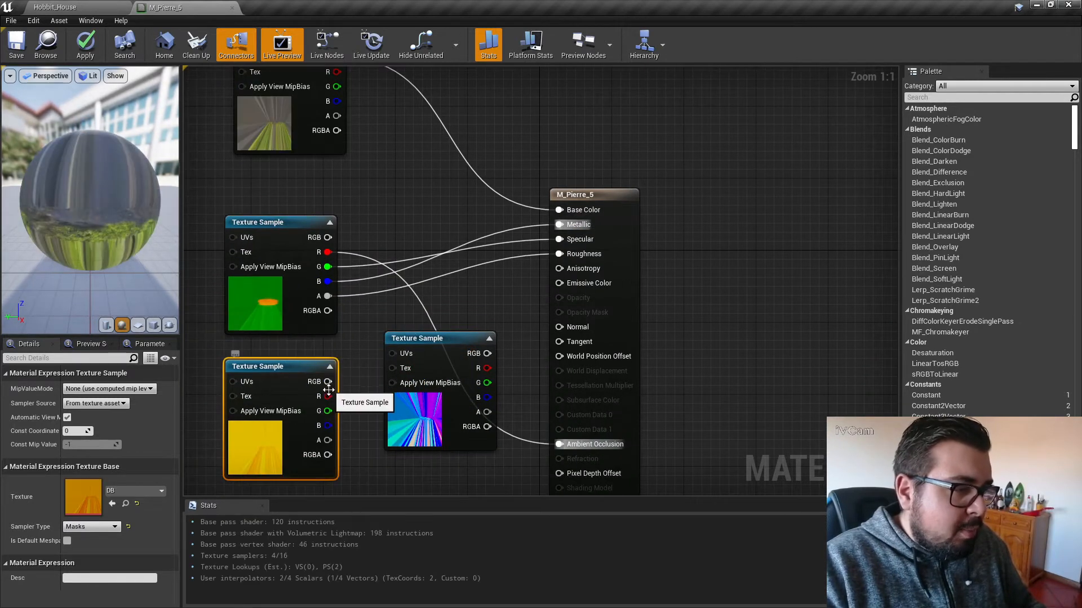
pyautogui.moveTo(327, 397); pyautogui.dragTo(479, 462)
pyautogui.write('con')
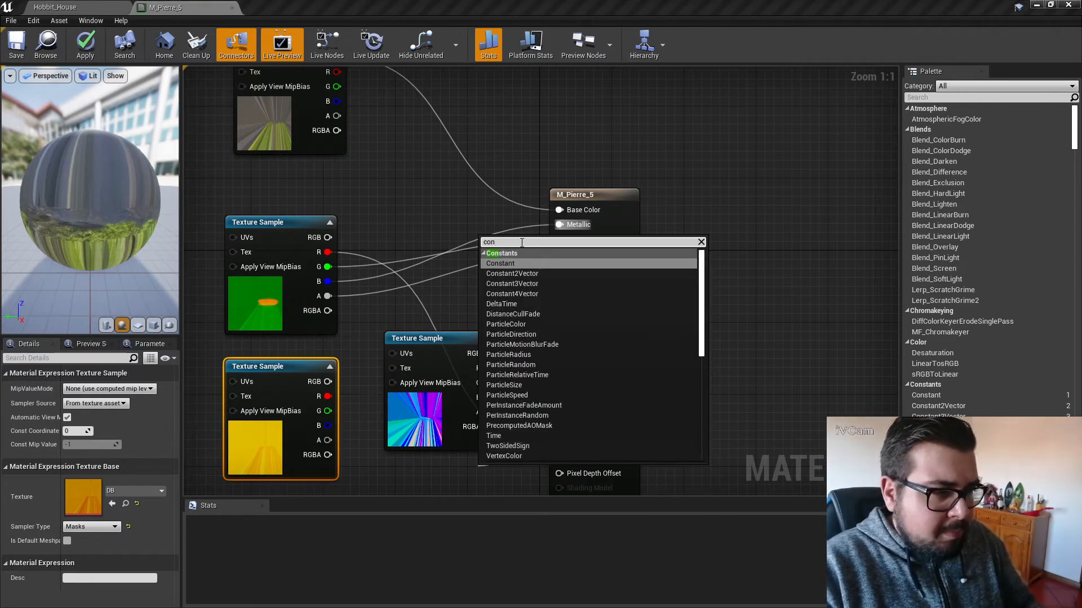
pyautogui.click(506, 263)
pyautogui.click(90, 389)
pyautogui.write('2')
pyautogui.press('Return')
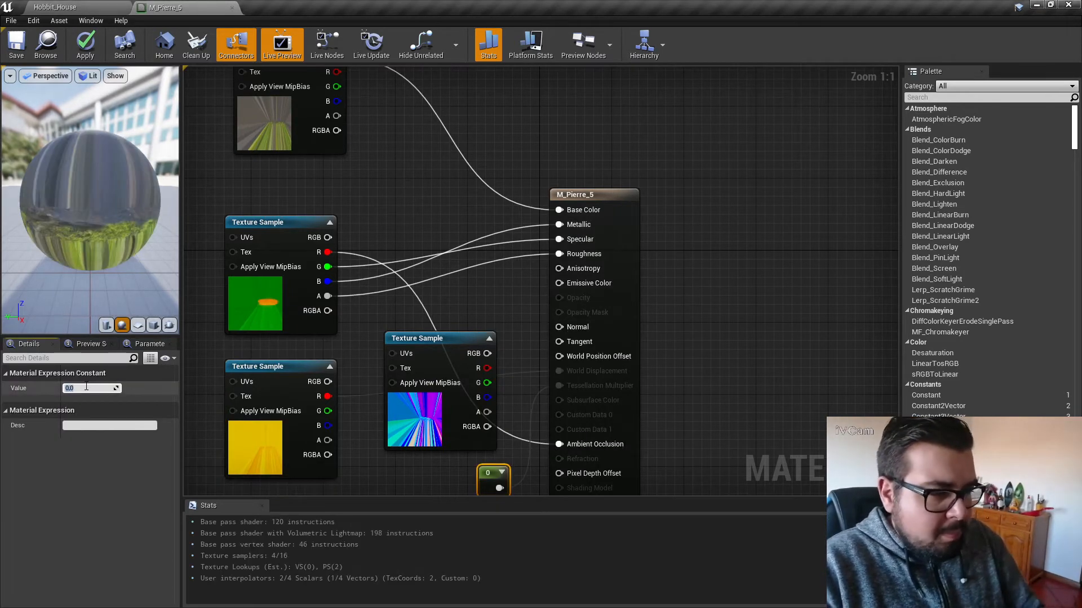
# Connect the normal texture's RGB output to the Normal input and place its node below the DB texture.
pyautogui.moveTo(443, 359); pyautogui.dragTo(482, 250, button='right')
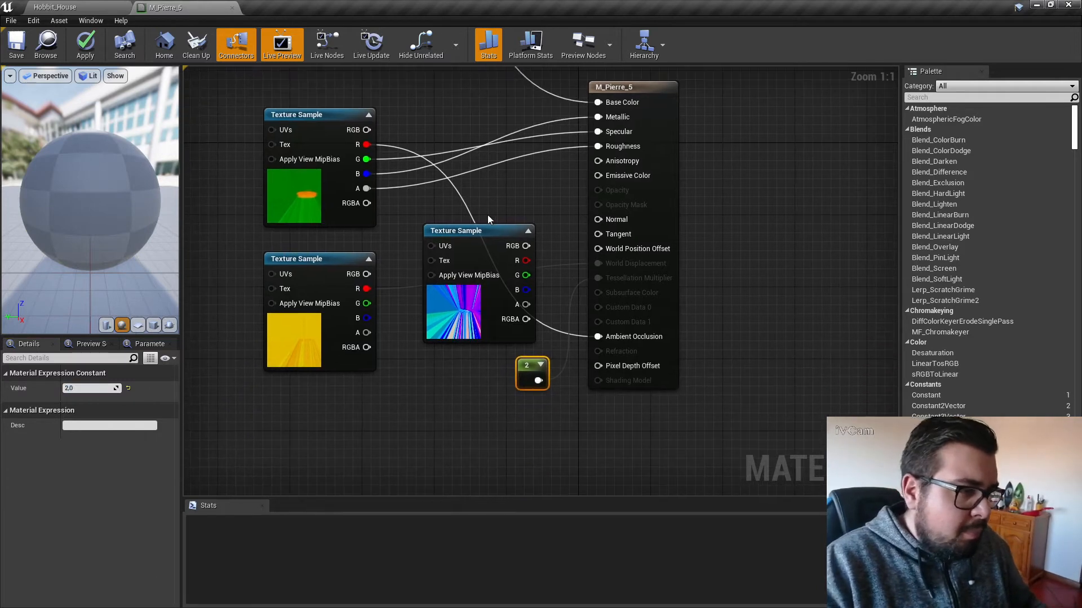
pyautogui.moveTo(482, 251); pyautogui.dragTo(598, 219)
pyautogui.moveTo(323, 389); pyautogui.dragTo(351, 389)
# Set M_Pierre_5's tessellation mode to PN Triangles with max displacement 1, then apply, save and close the material.
pyautogui.click(676, 317)
pyautogui.click(673, 320)
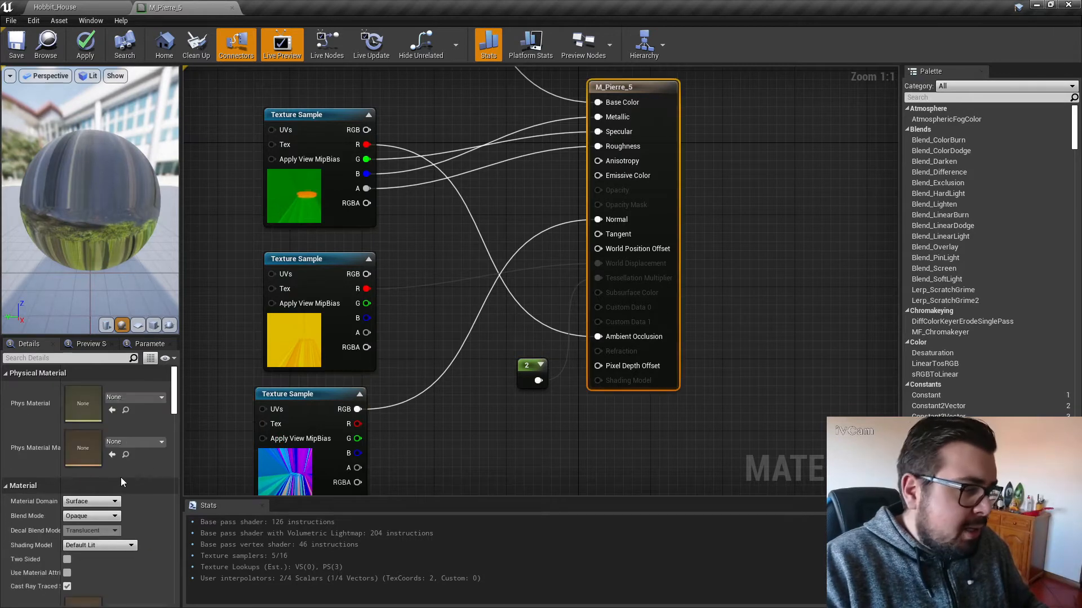
pyautogui.scroll(-10, 121, 478)
pyautogui.scroll(-12, 116, 491)
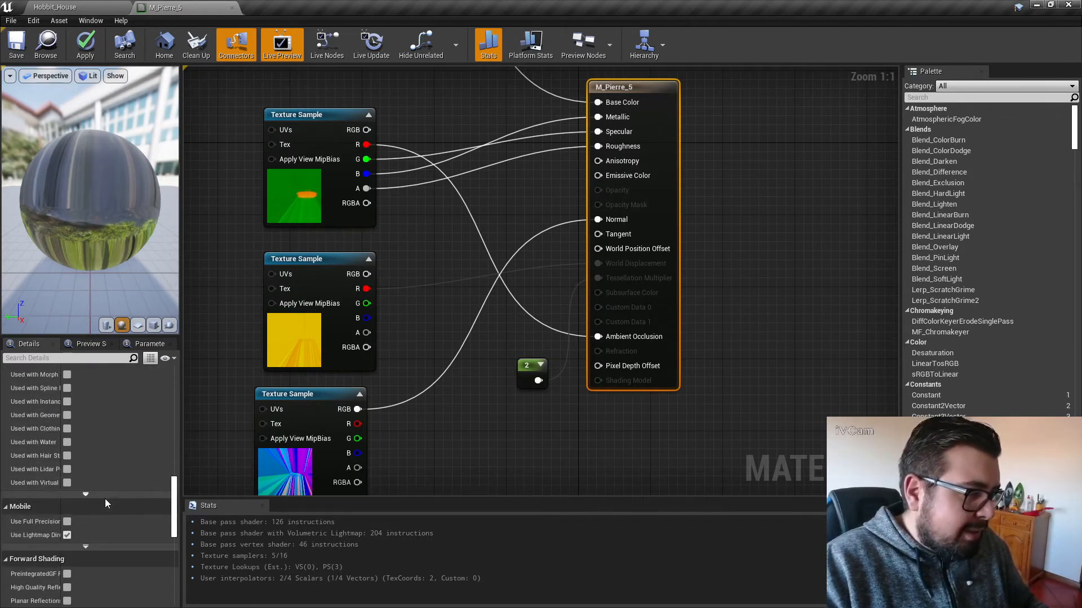
pyautogui.click(107, 404)
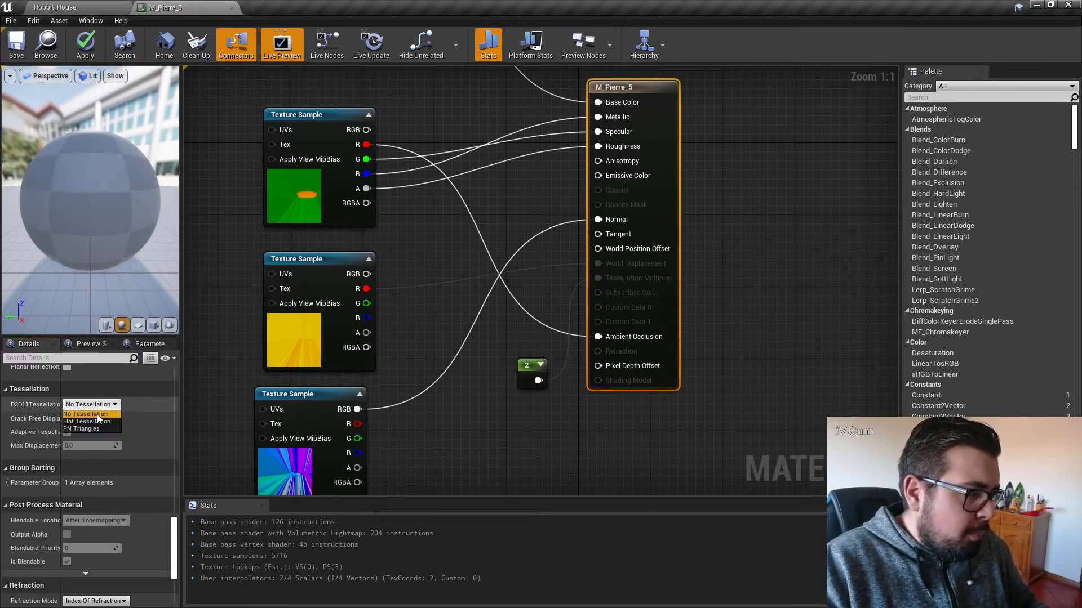
pyautogui.click(85, 431)
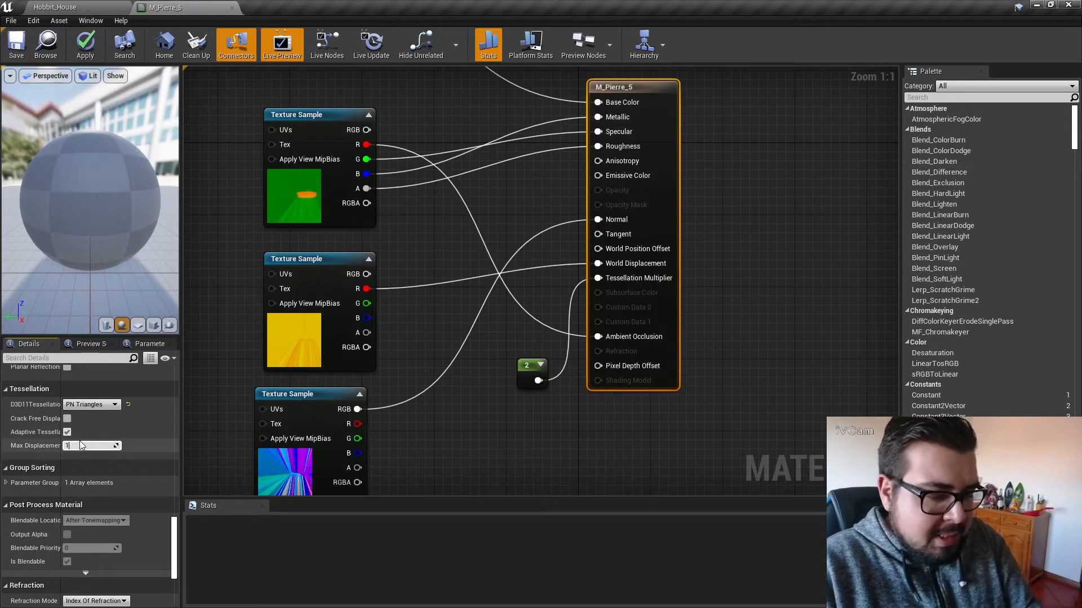
pyautogui.click(81, 445)
pyautogui.write('1')
pyautogui.press('Return')
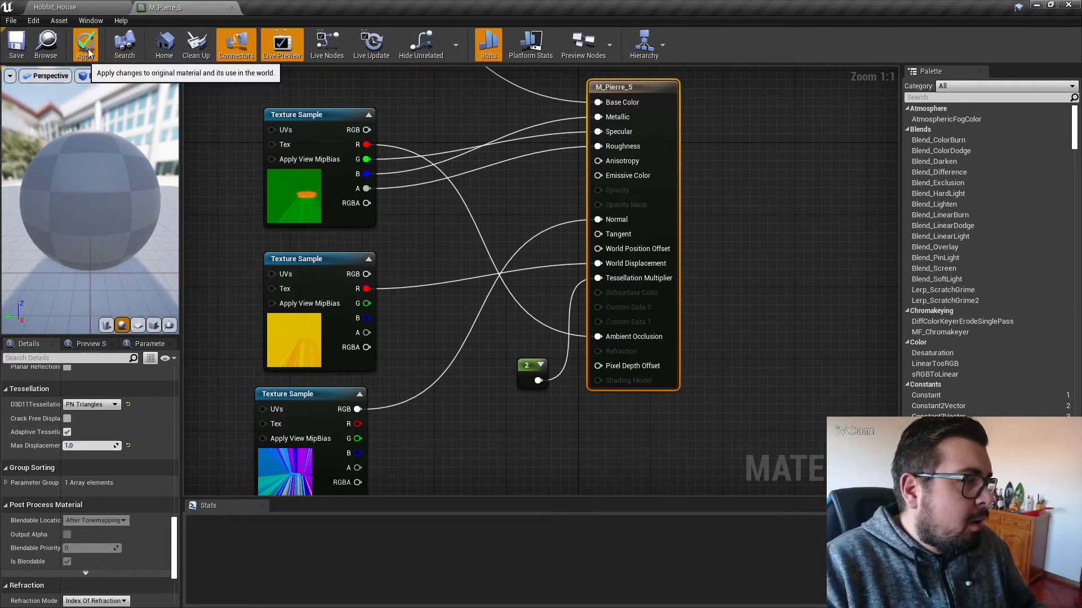
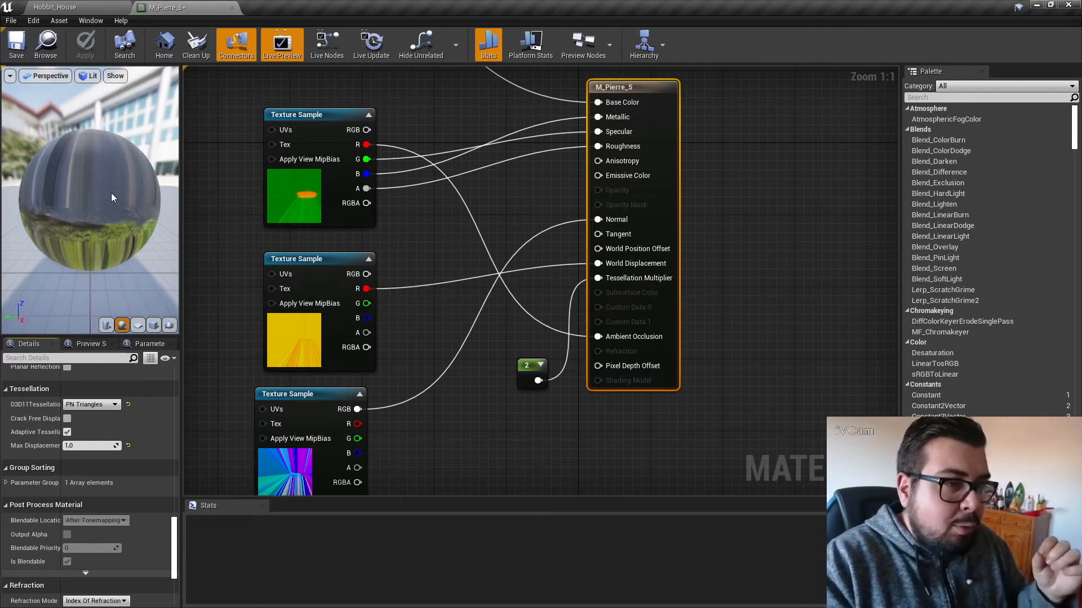
pyautogui.click(20, 44)
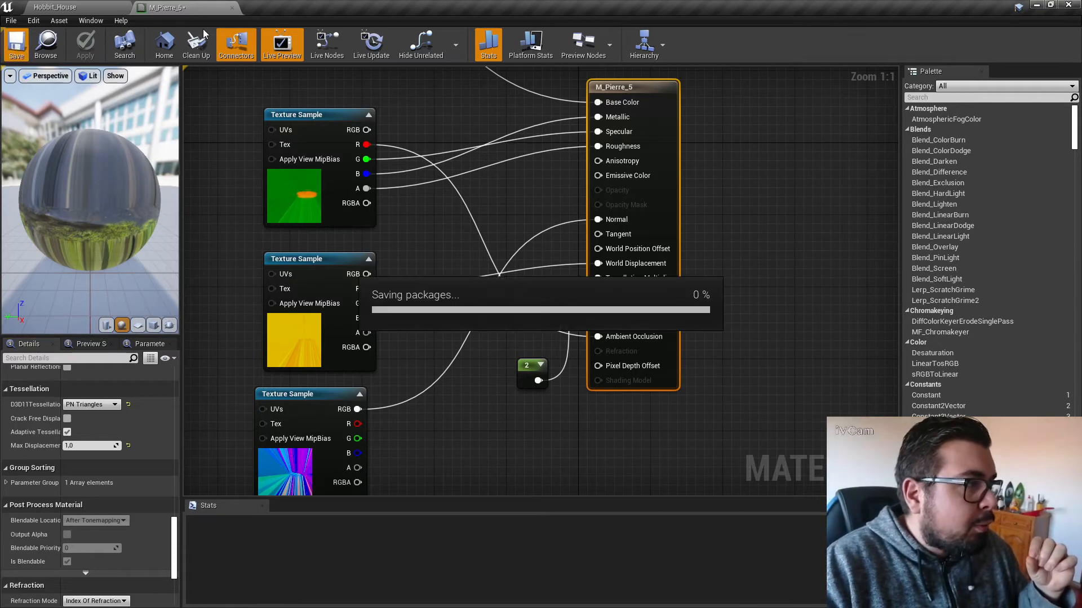
pyautogui.click(231, 7)
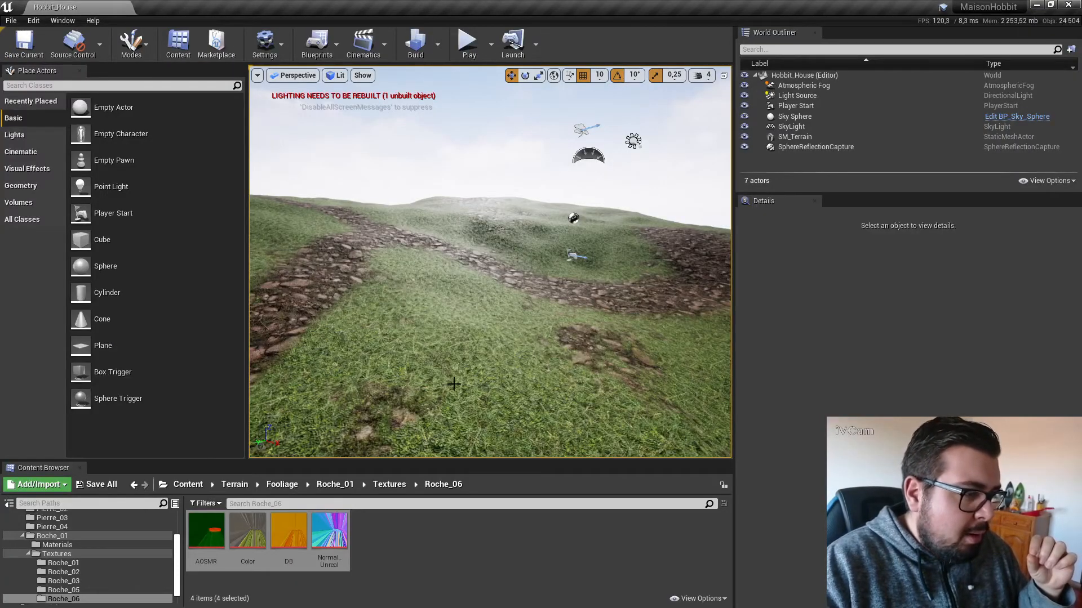
# Inspect the SM_Roche_01 and SM_Roche_02 meshes in the Roche_01 folder with their assigned materials.
pyautogui.click(332, 487)
pyautogui.doubleClick(309, 525)
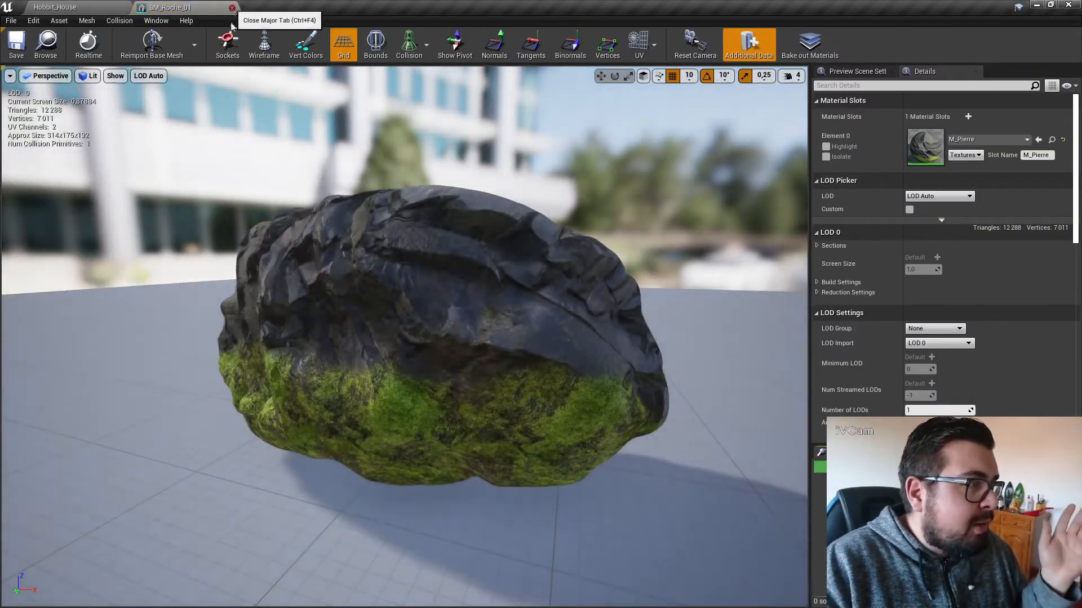
pyautogui.click(232, 8)
pyautogui.doubleClick(329, 525)
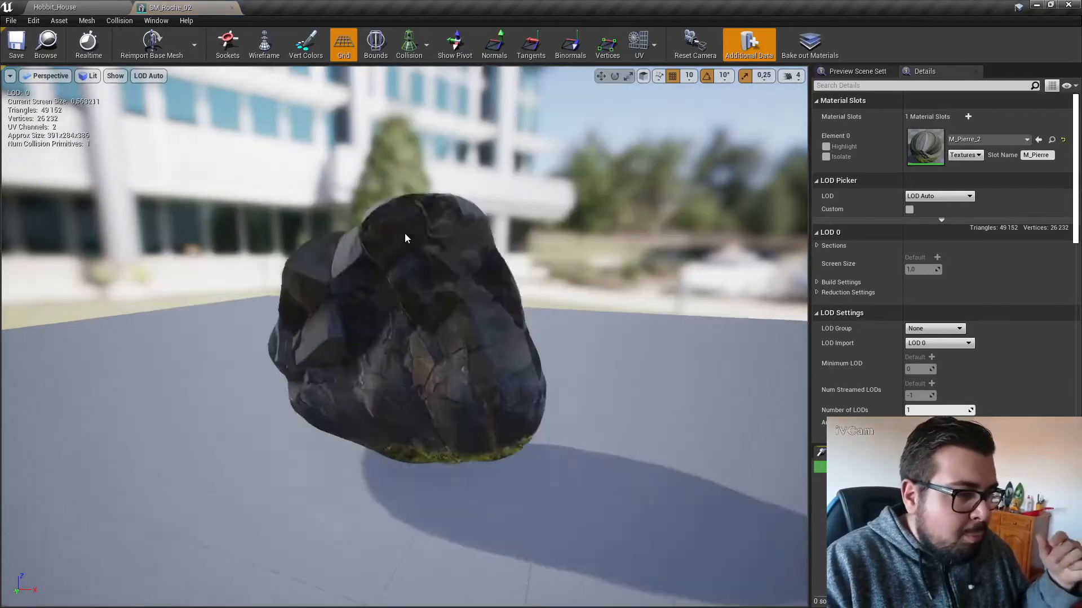
pyautogui.scroll(-5, 405, 232)
pyautogui.click(231, 8)
# Inspect how the materials look on the SM_Roche_03 and SM_Roche_05 meshes.
pyautogui.click(376, 564)
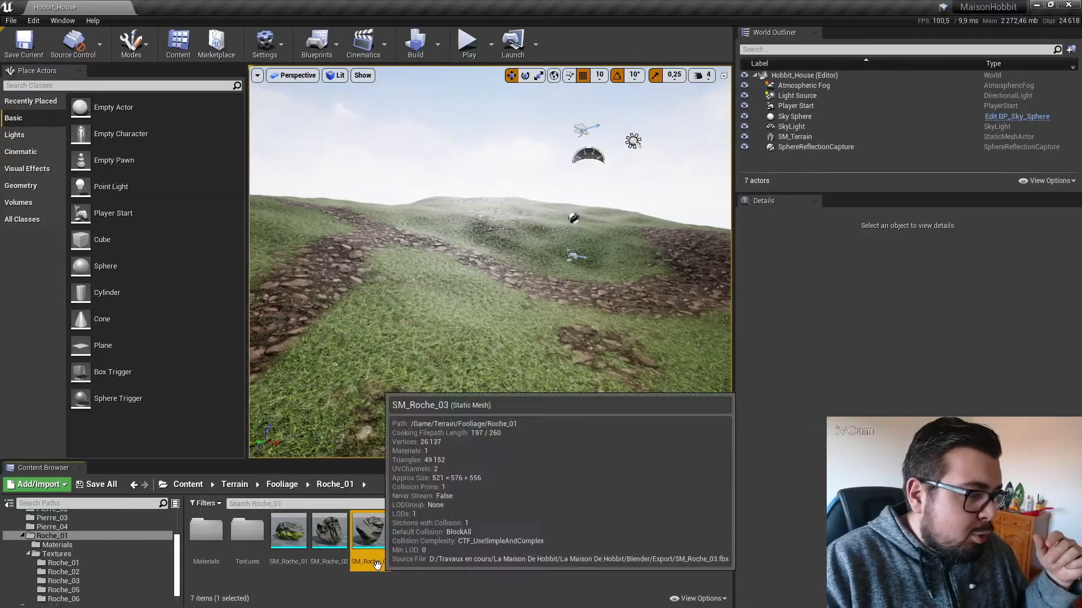
pyautogui.doubleClick(367, 532)
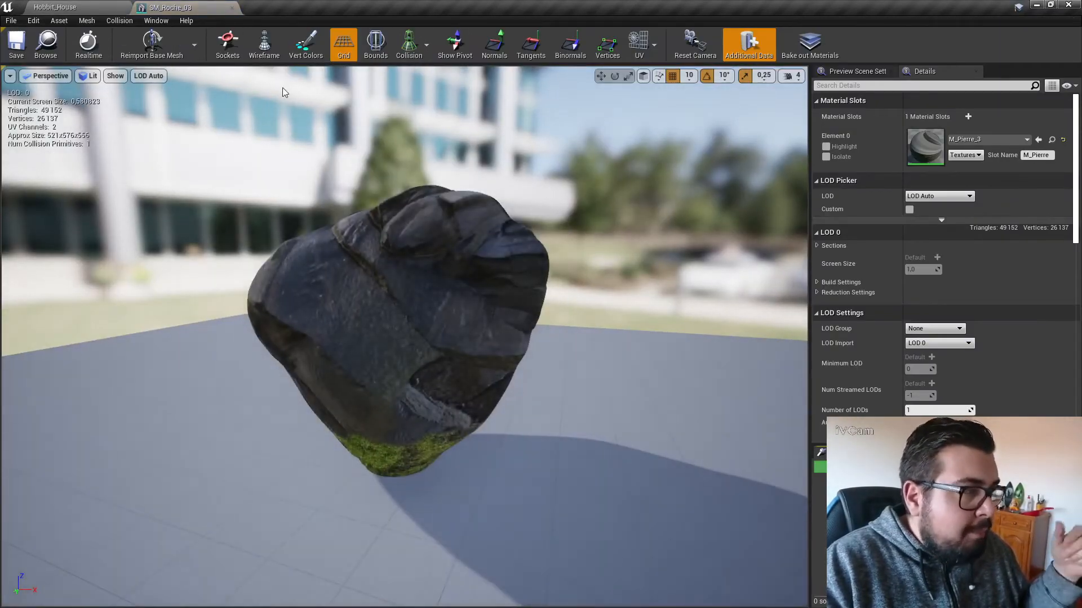
pyautogui.click(232, 8)
pyautogui.doubleClick(411, 532)
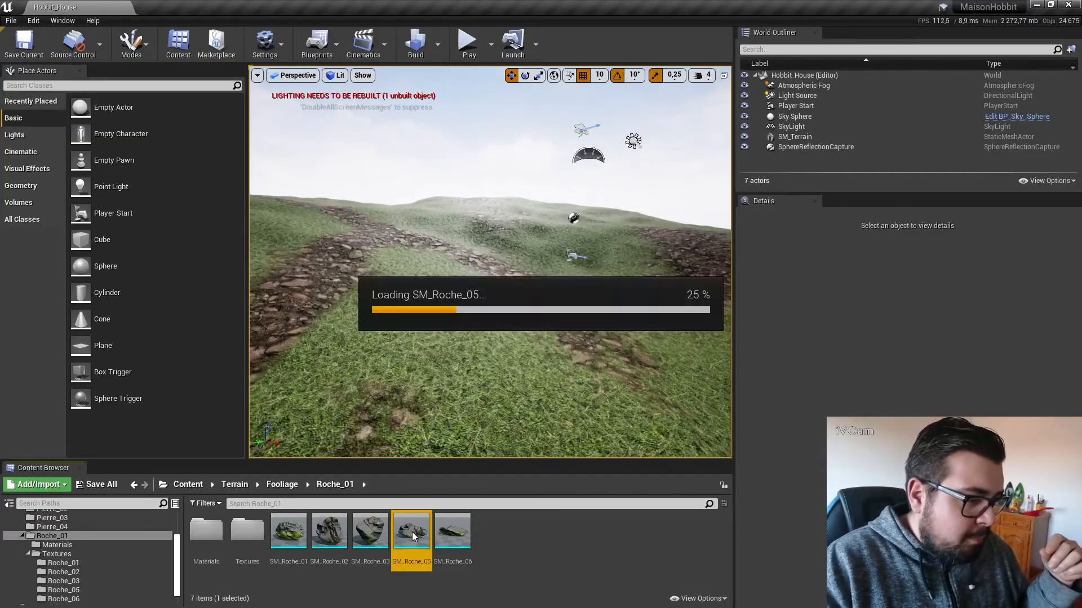
pyautogui.scroll(-4, 439, 376)
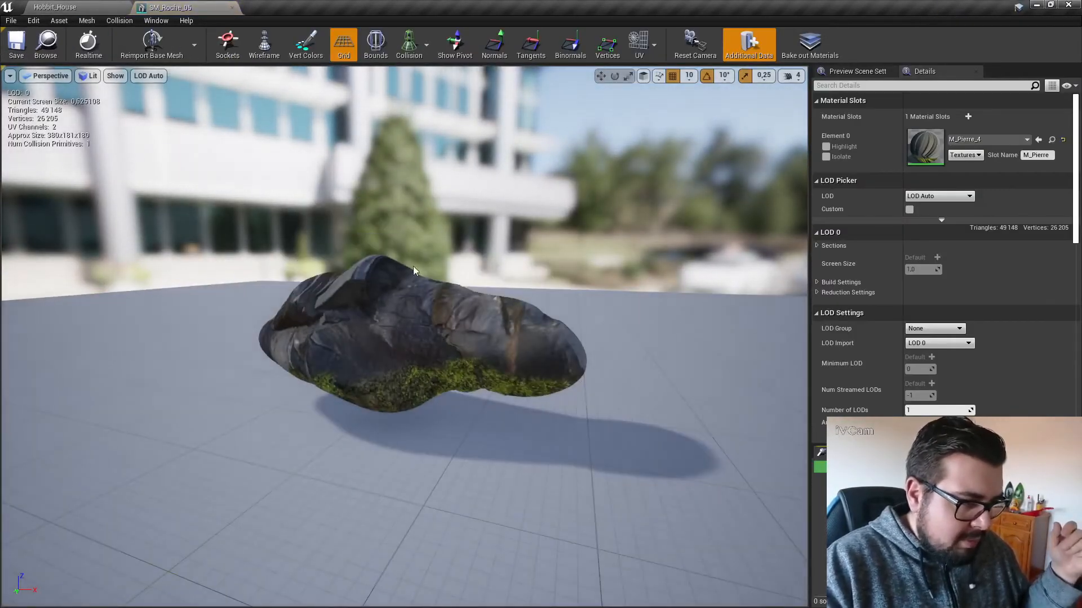
pyautogui.click(233, 8)
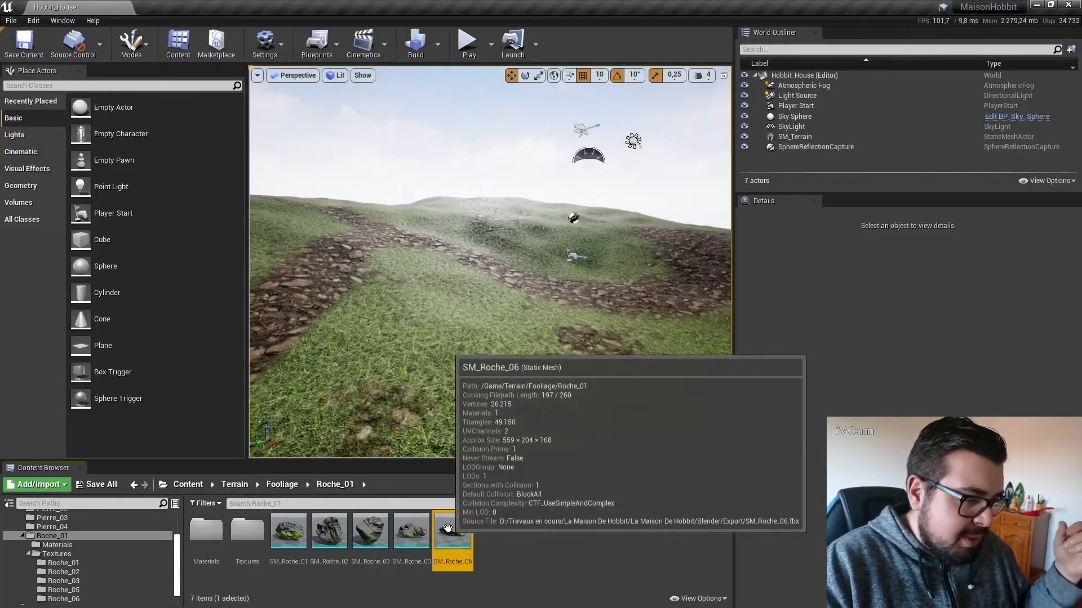
# Inspect the SM_Roche_06 mesh with its material from a closer view, then close it.
pyautogui.doubleClick(454, 555)
pyautogui.scroll(-4, 460, 387)
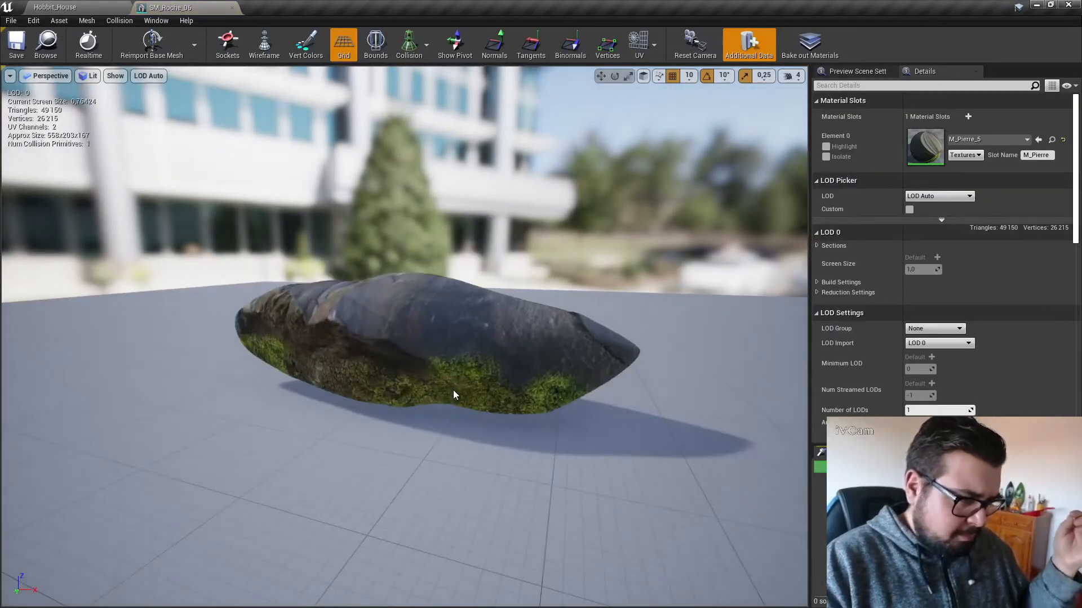
pyautogui.moveTo(447, 392); pyautogui.dragTo(491, 393)
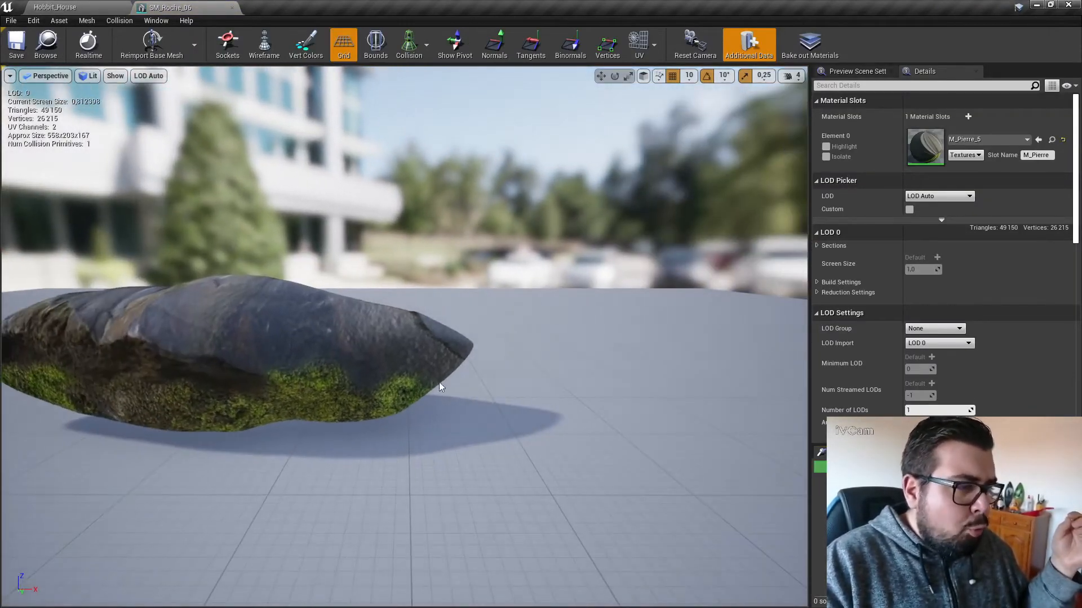
pyautogui.click(232, 8)
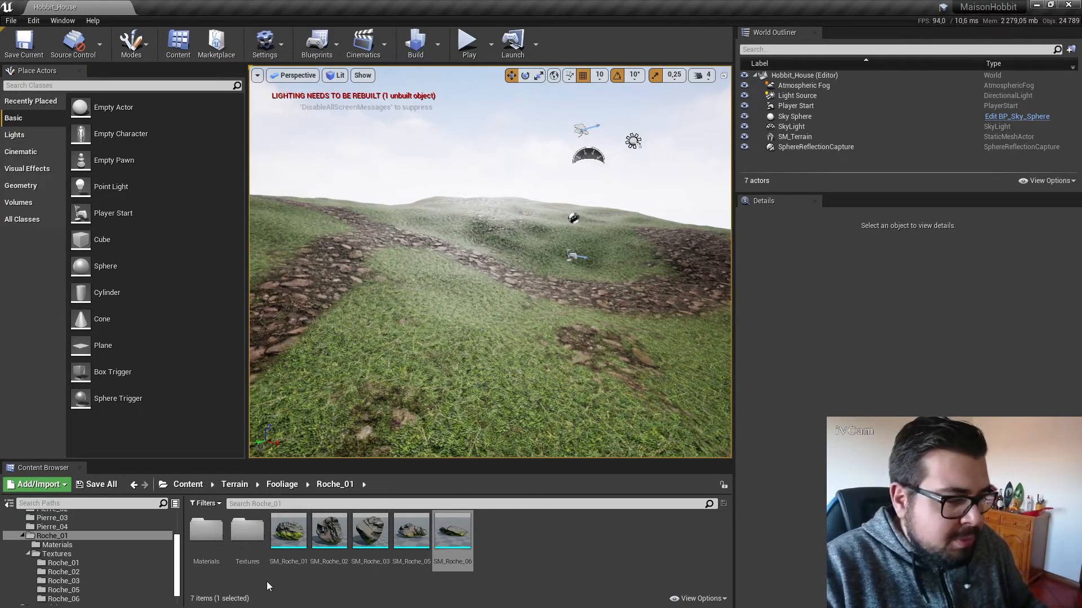
# Collapse the Roche_01 and Fooliage folders in the project tree and open the Meshs folder.
pyautogui.click(267, 586)
pyautogui.click(22, 535)
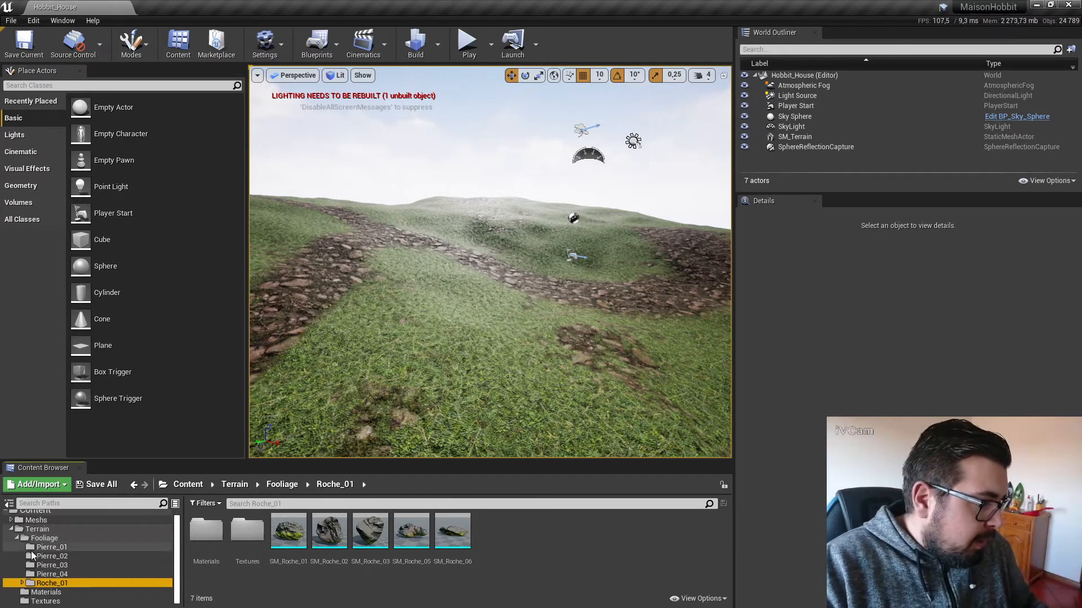
pyautogui.click(16, 539)
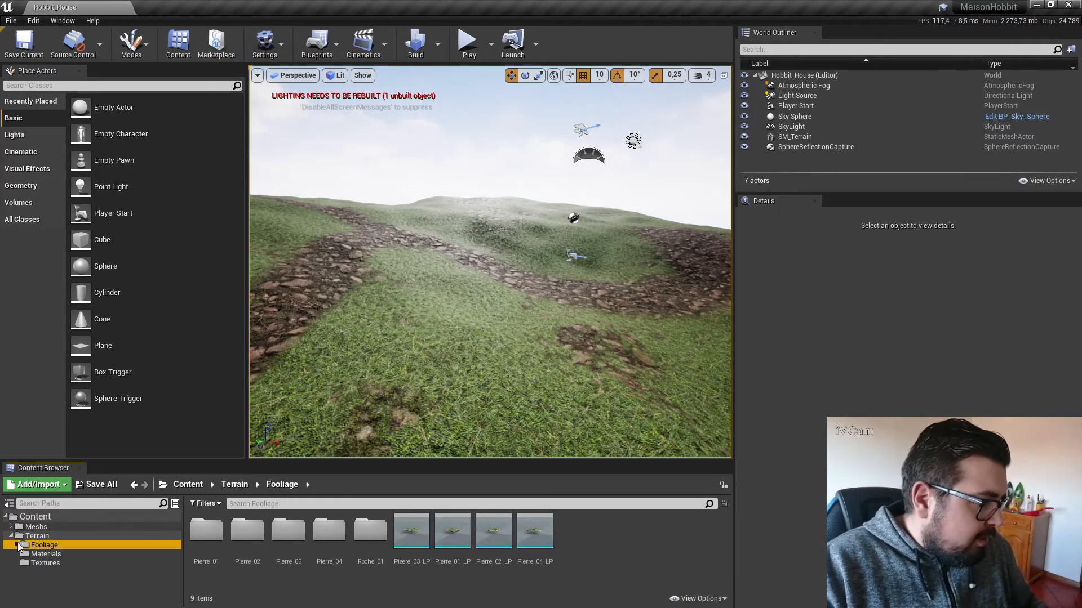
pyautogui.click(41, 527)
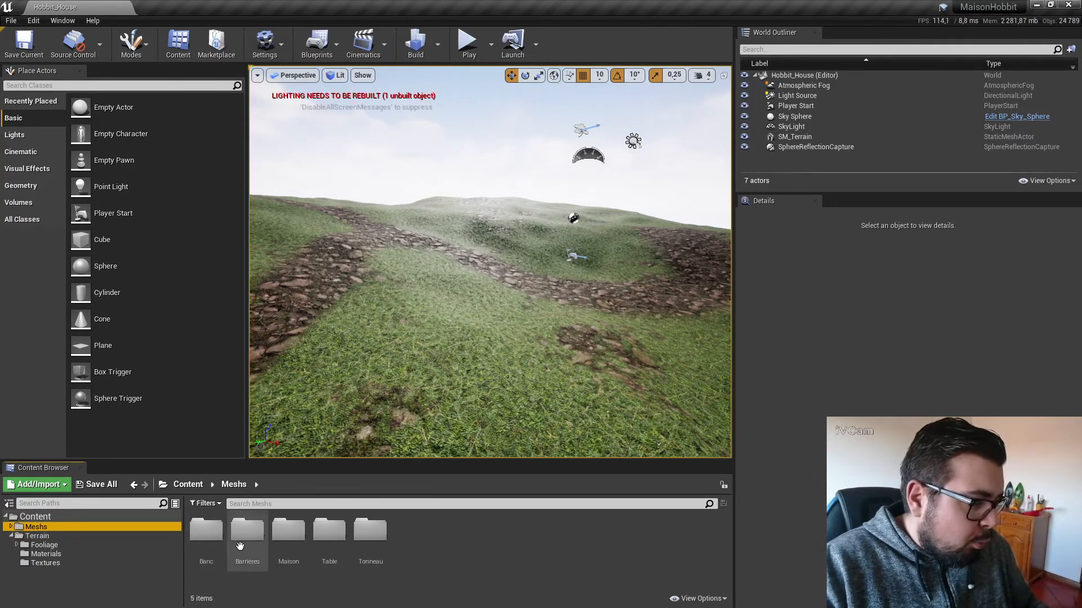
# Open the Banc folder under Meshs and start an import from the Blender project's Export folder.
pyautogui.doubleClick(207, 531)
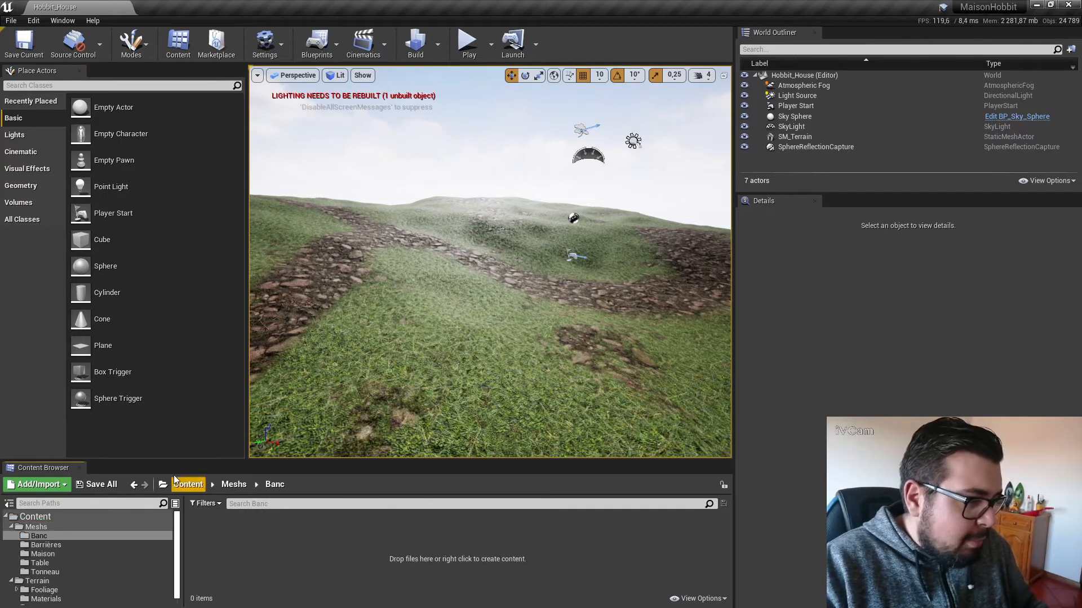
pyautogui.click(38, 485)
pyautogui.click(60, 175)
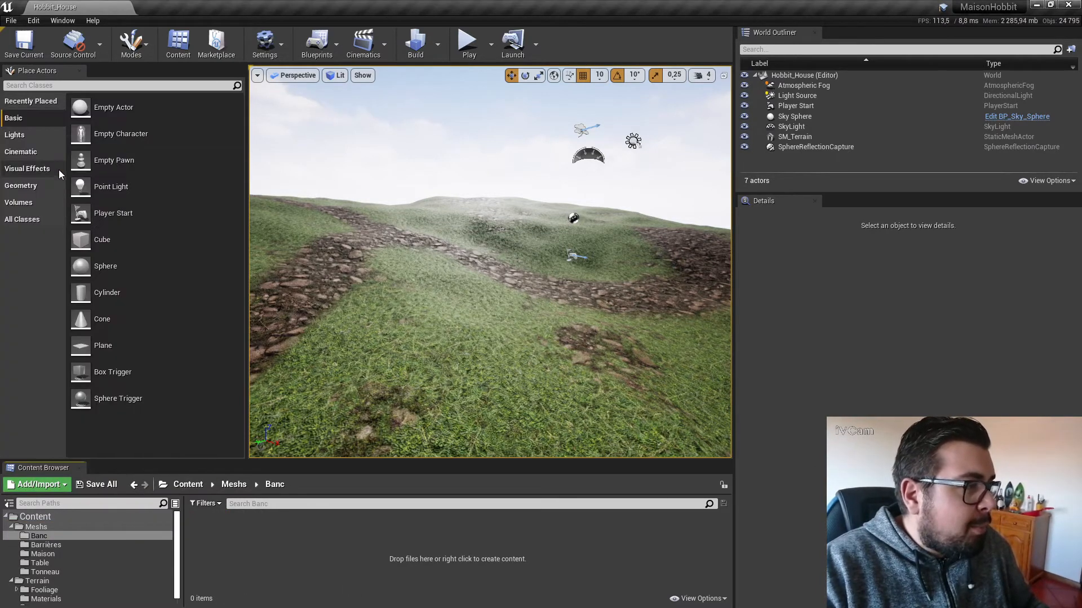
pyautogui.click(275, 55)
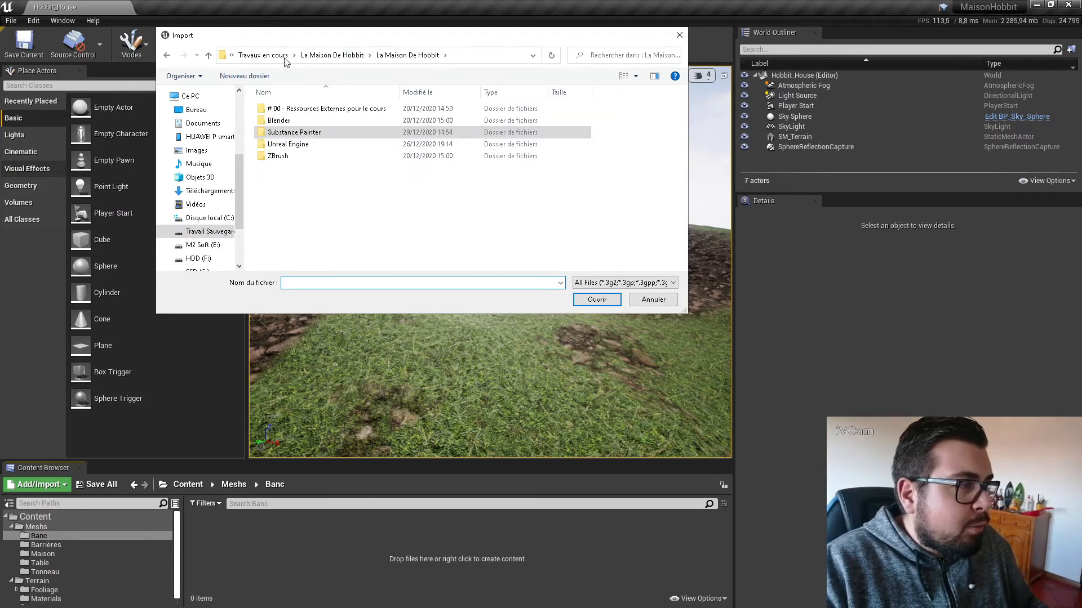
pyautogui.doubleClick(284, 122)
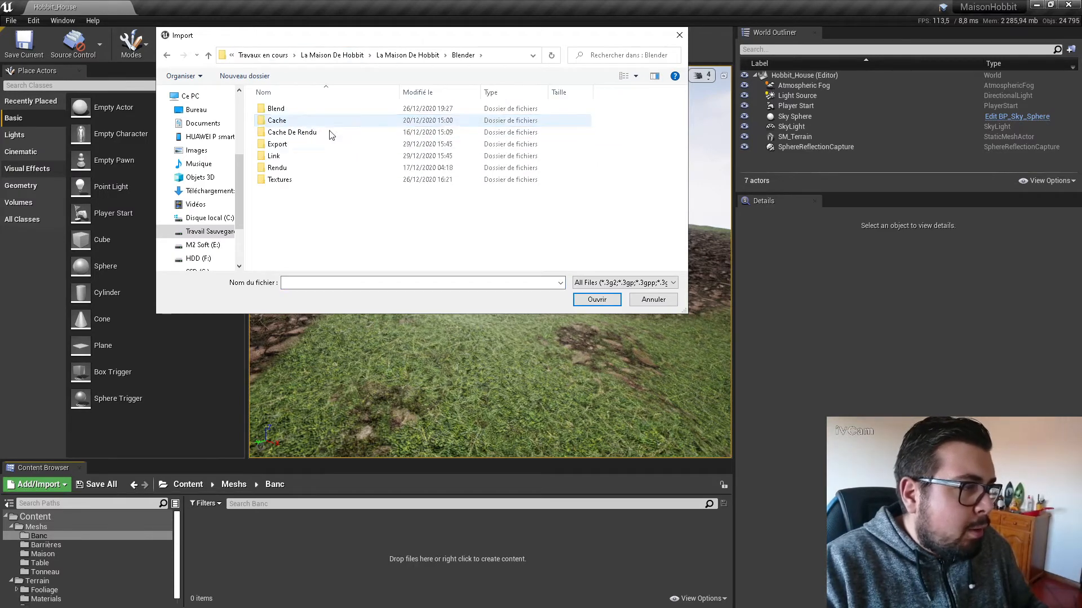
pyautogui.doubleClick(279, 157)
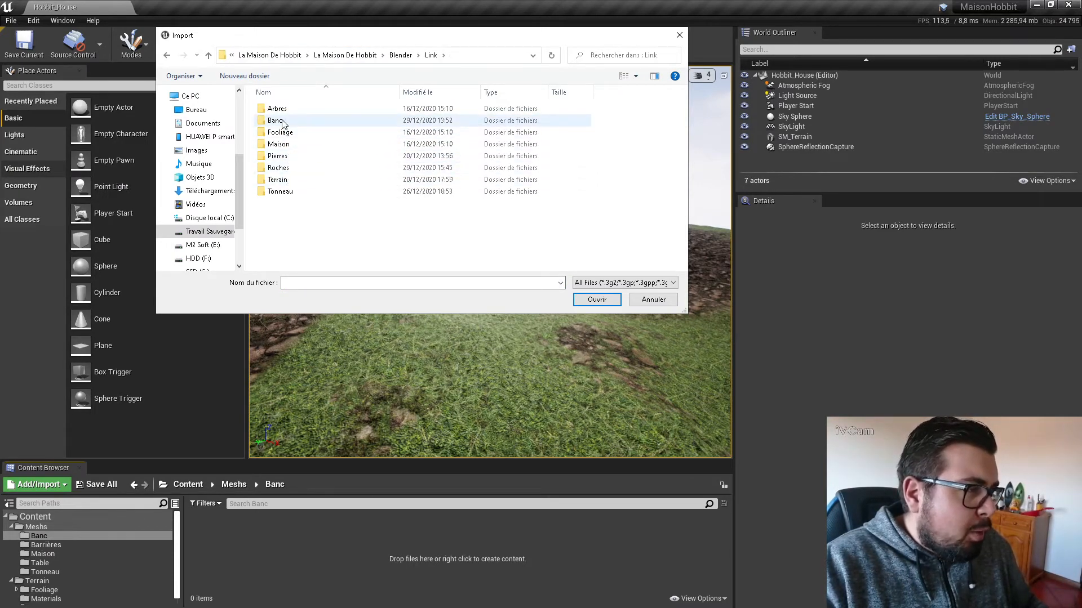
pyautogui.doubleClick(331, 121)
pyautogui.click(294, 54)
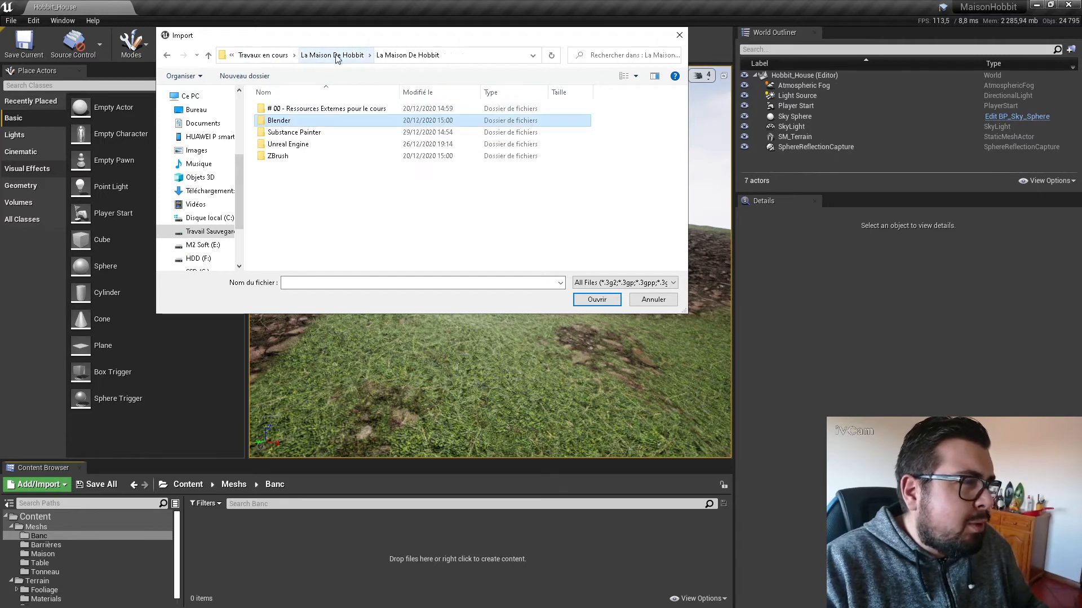
pyautogui.click(309, 56)
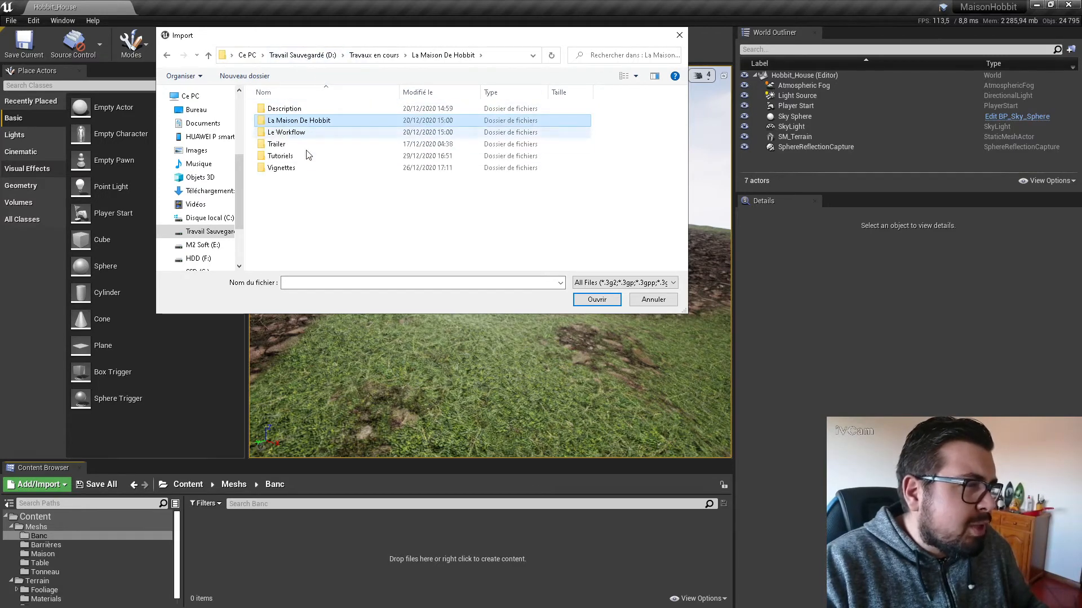
pyautogui.doubleClick(304, 118)
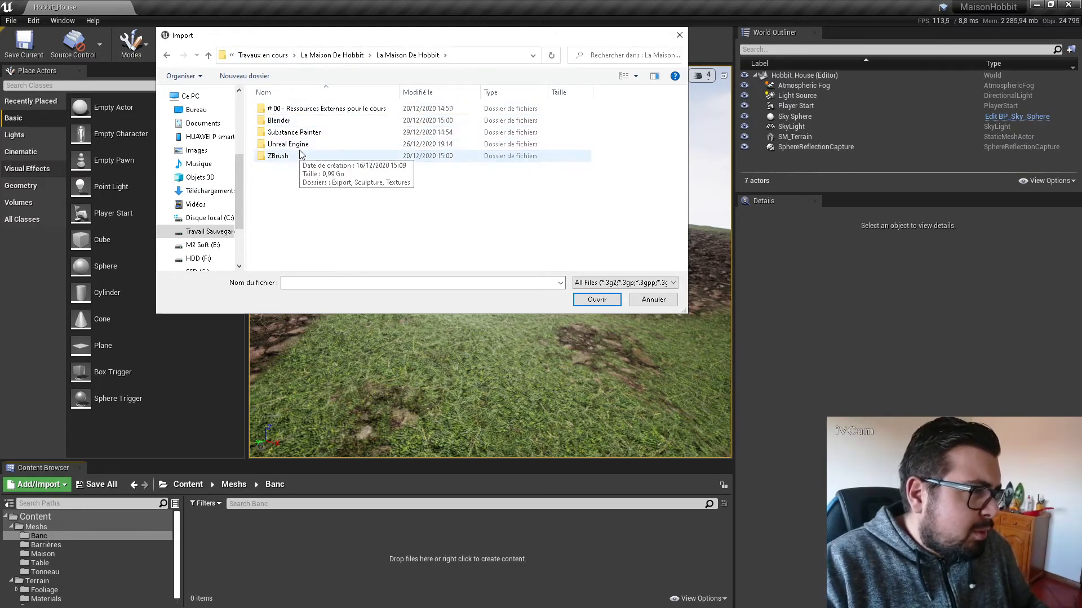
pyautogui.doubleClick(279, 121)
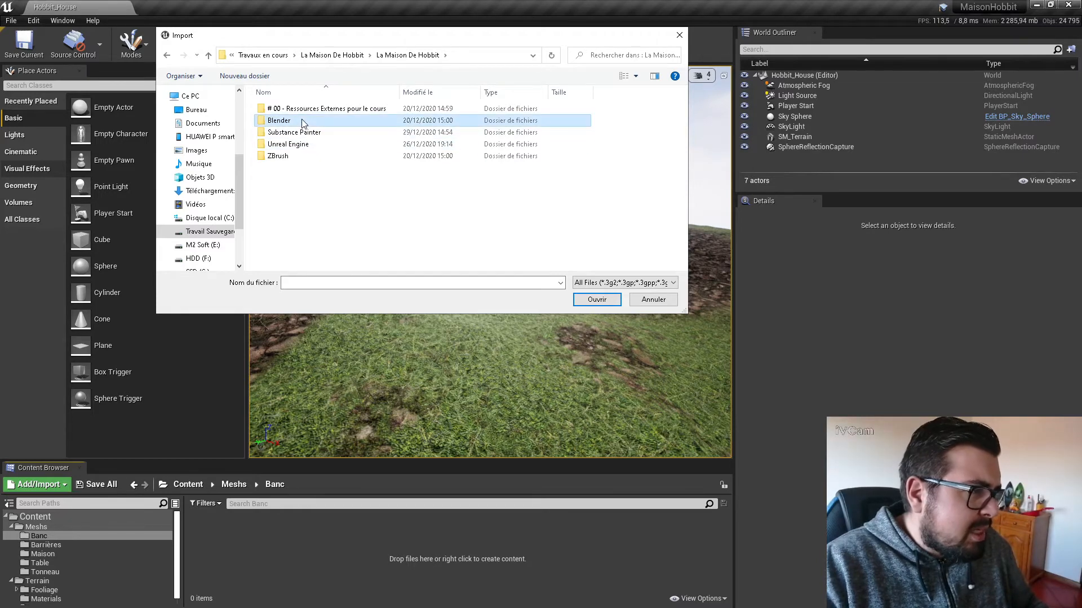
pyautogui.doubleClick(304, 144)
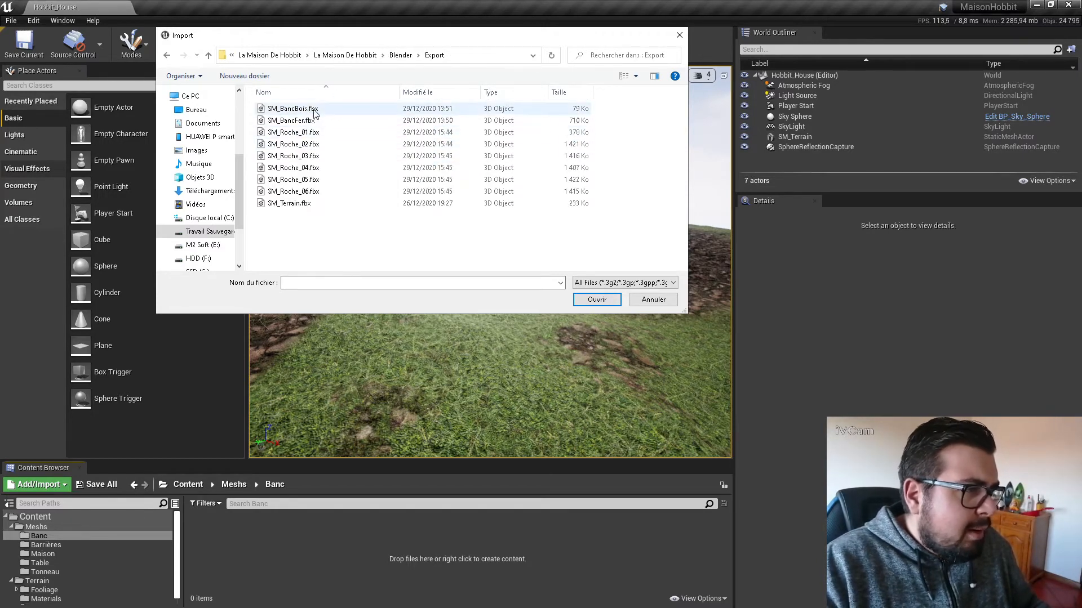
# Import SM_BancBois.fbx and SM_BancFer.fbx together with the default FBX options, and clear and close the message log.
pyautogui.click(311, 111)
pyautogui.keyDown('ctrl'); pyautogui.click(304, 123); pyautogui.keyUp('ctrl')
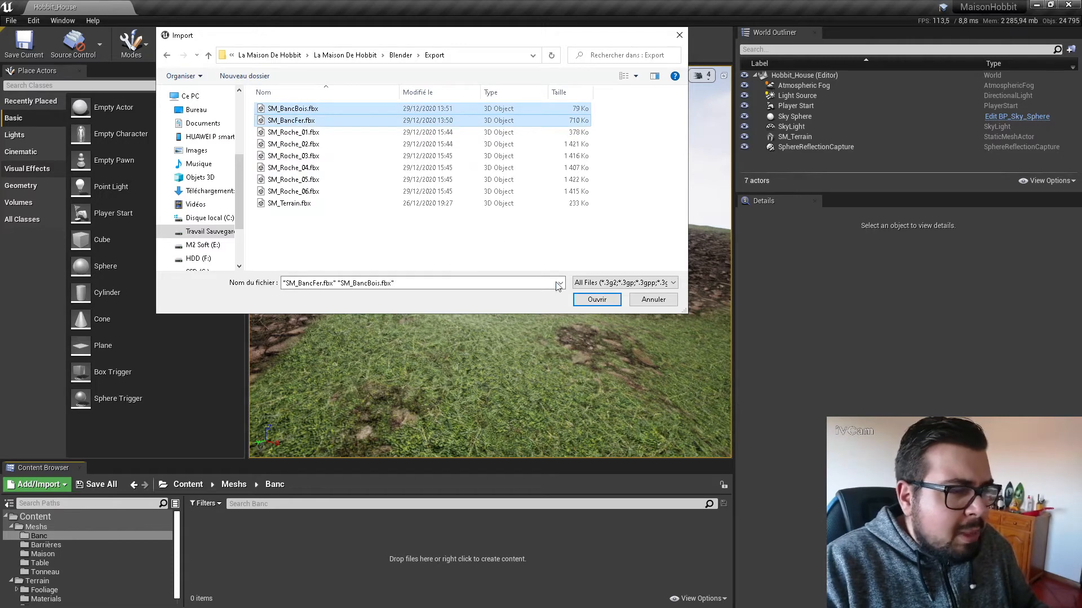
pyautogui.click(597, 300)
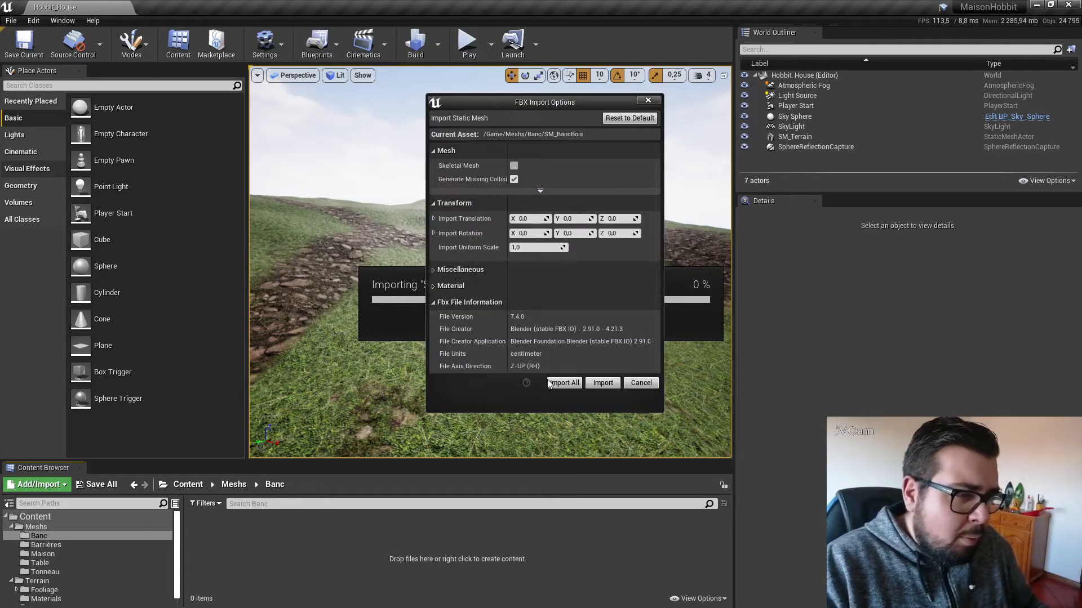
pyautogui.click(561, 415)
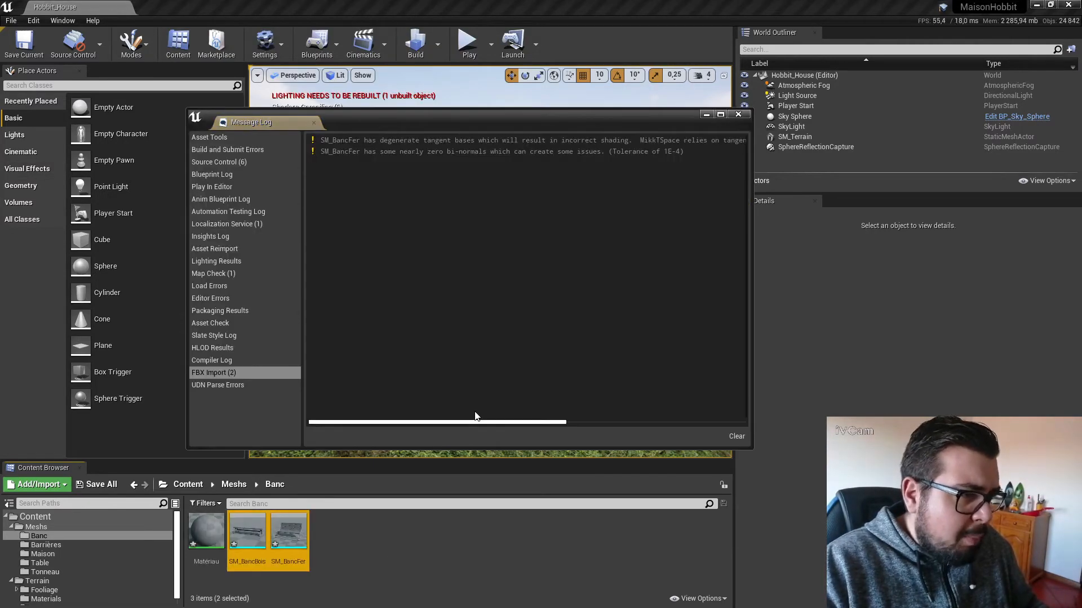
pyautogui.click(735, 436)
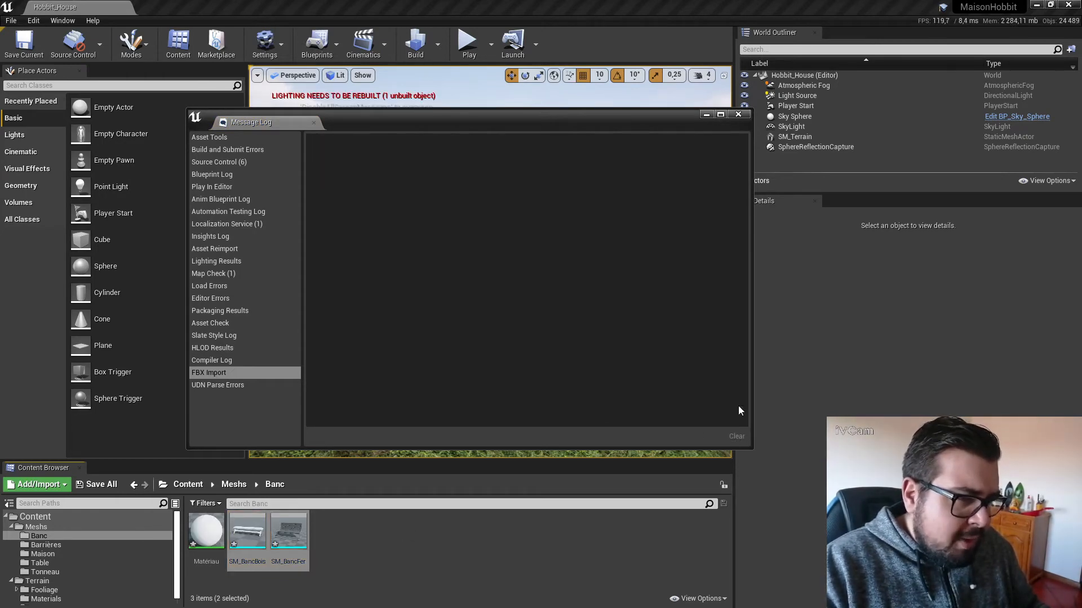
pyautogui.click(739, 115)
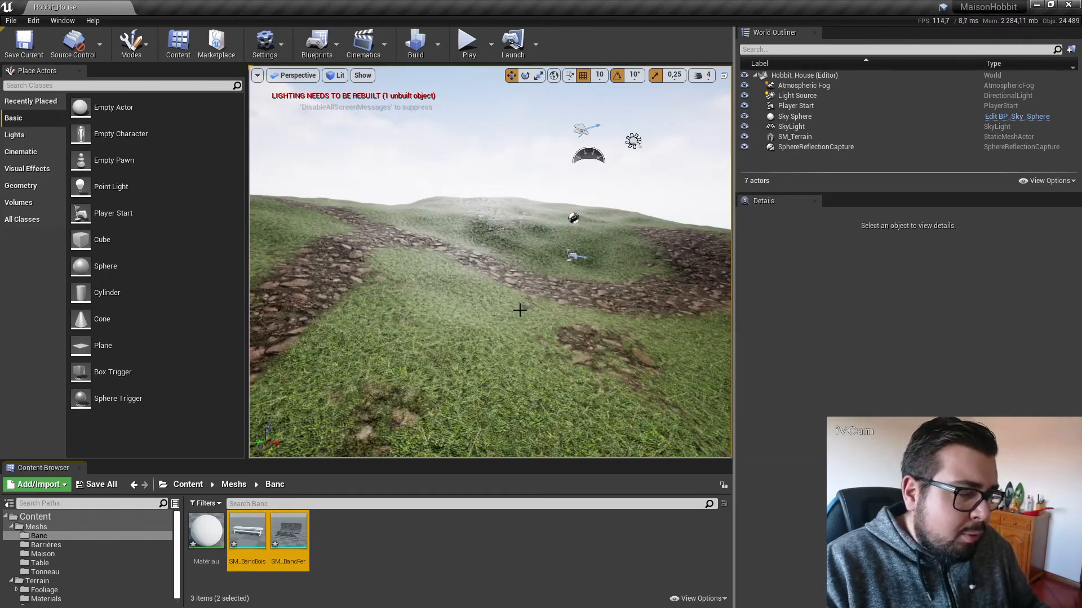
# Check the imported bench material and rename it M_BancBois.
pyautogui.click(223, 555)
pyautogui.doubleClick(207, 535)
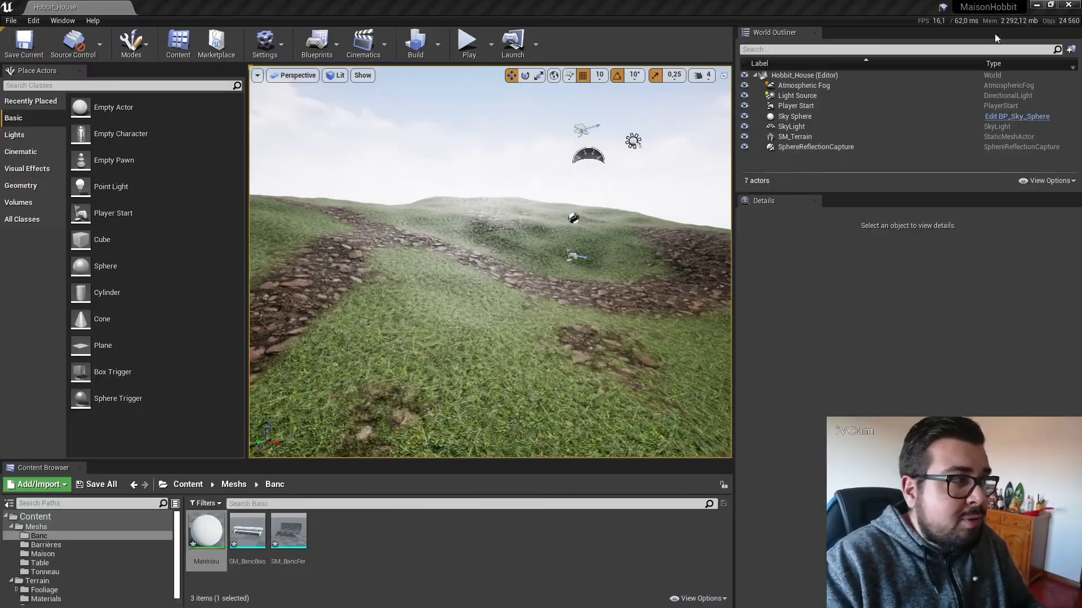
pyautogui.click(220, 558)
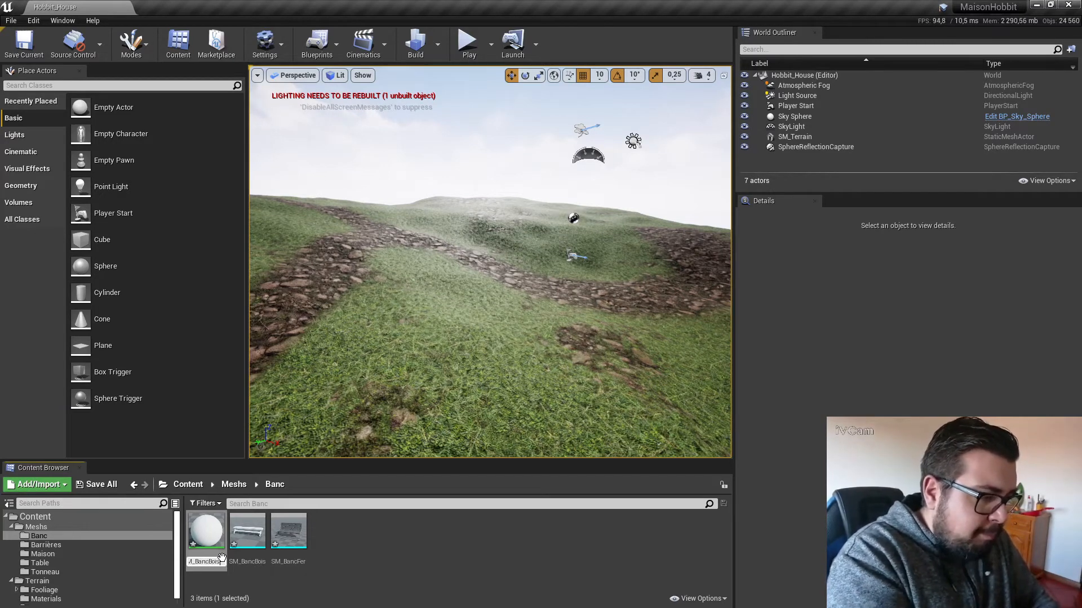
# Duplicate the M_BancBois material in the Banc folder and name the copy M_BancFer.
pyautogui.hotkey('ctrl', 'c')
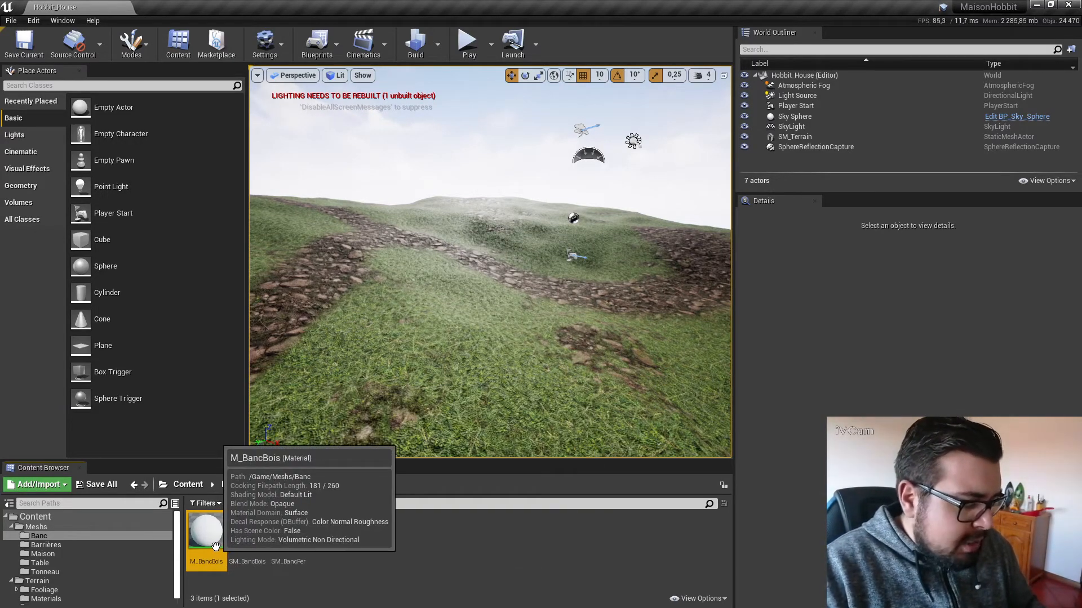
pyautogui.hotkey('ctrl', 'v')
pyautogui.click(334, 563)
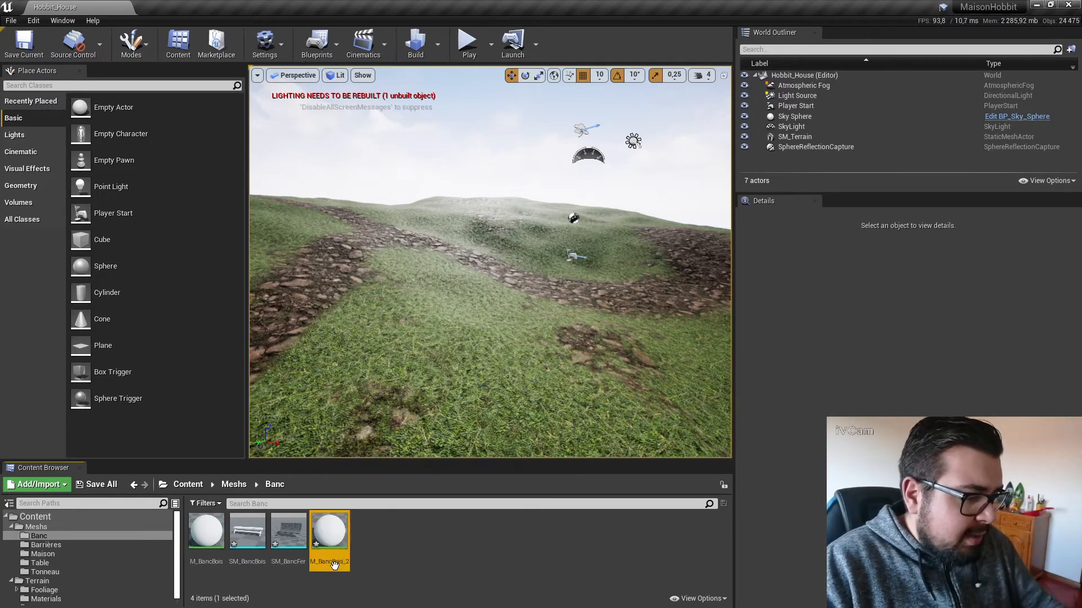
pyautogui.press('BackSpace')
pyautogui.press('BackSpace')
pyautogui.press('BackSpace')
pyautogui.press('BackSpace')
pyautogui.press('BackSpace')
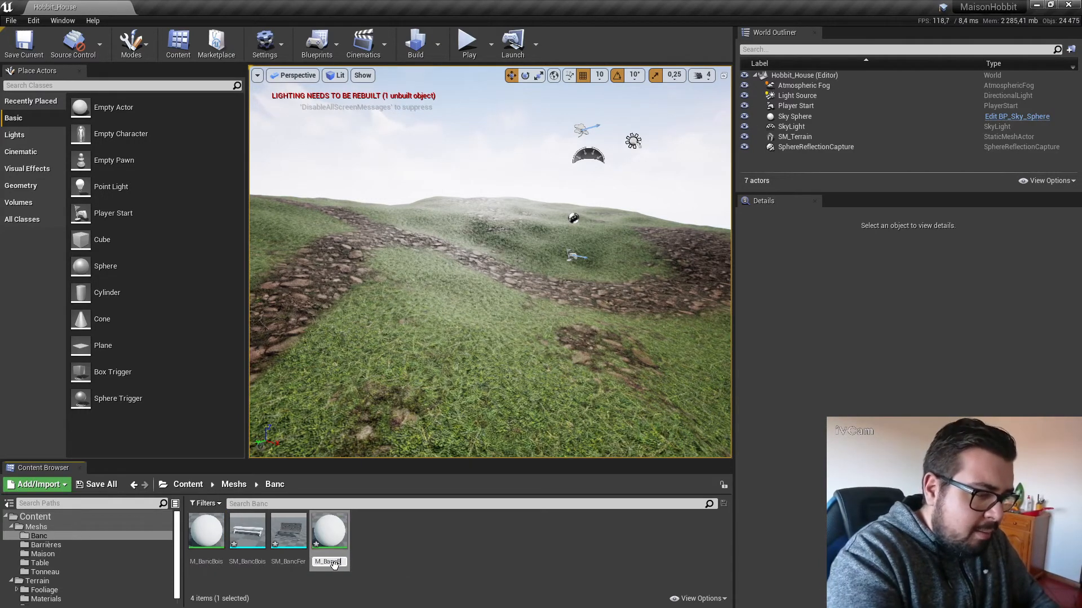
pyautogui.click(247, 529)
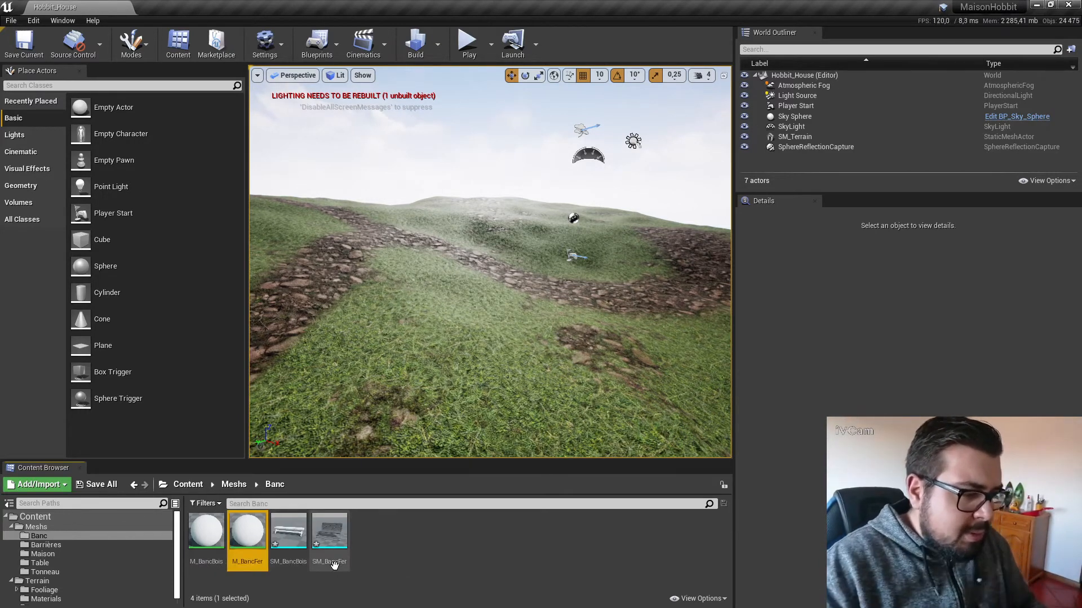
# Check the material slot of SM_BancBois and assign M_BancFer to the SM_BancFer mesh.
pyautogui.doubleClick(247, 530)
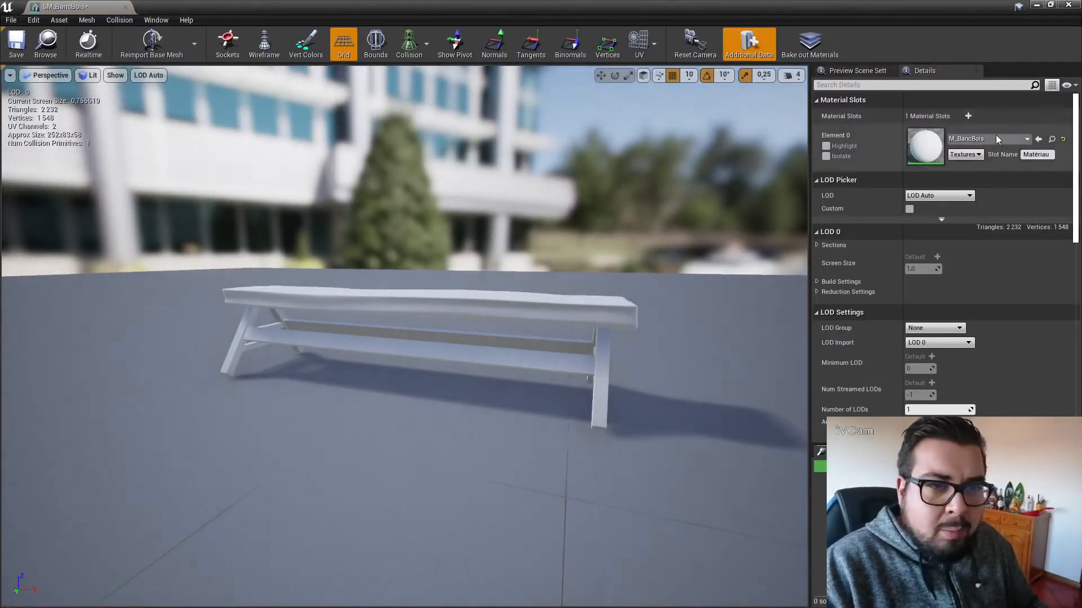
pyautogui.click(126, 7)
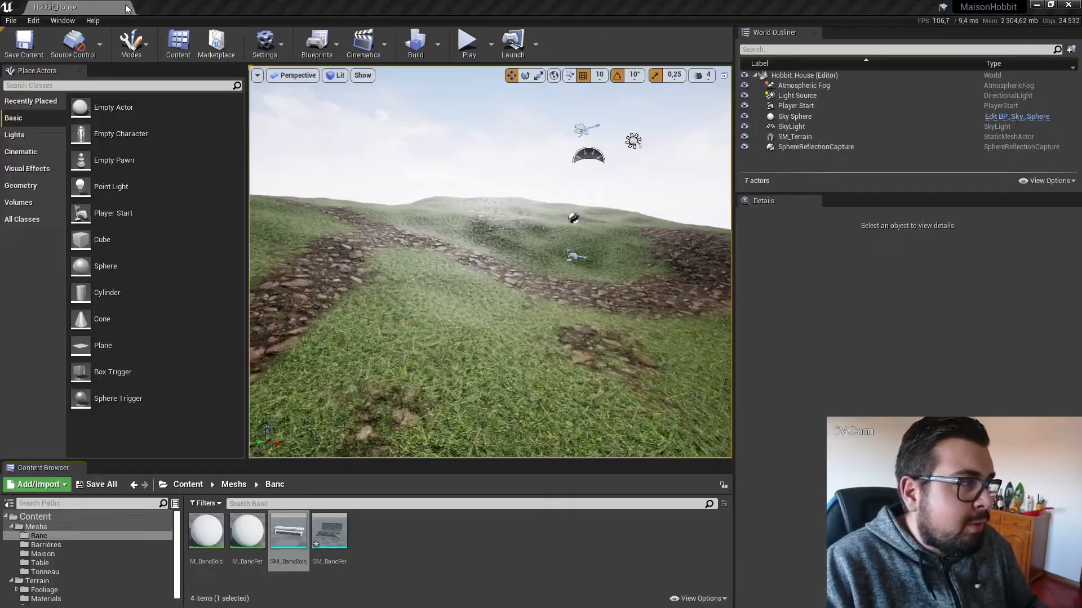
pyautogui.click(290, 532)
pyautogui.doubleClick(326, 531)
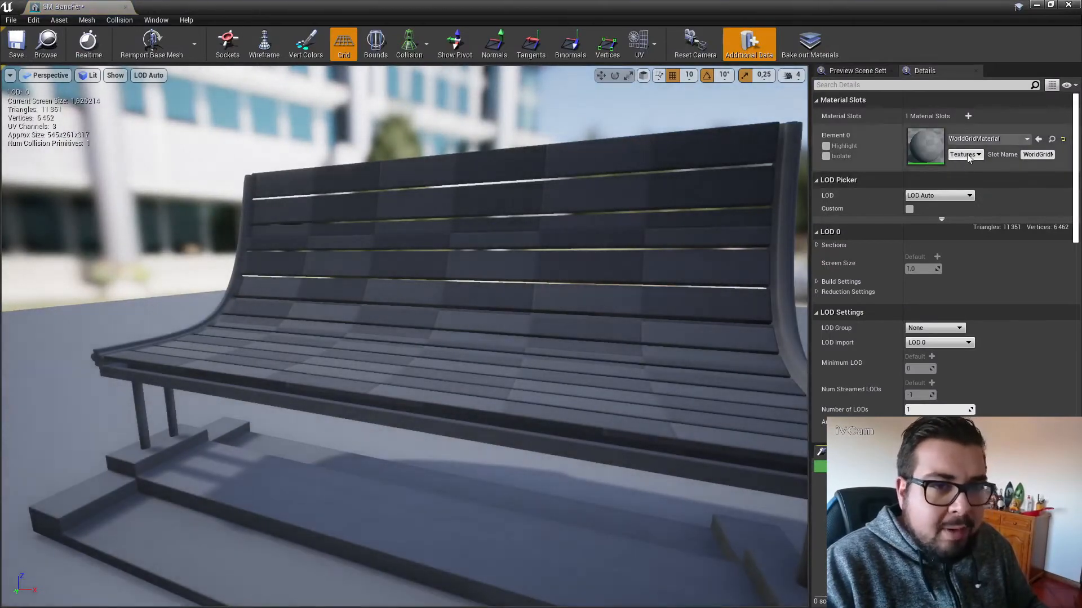
pyautogui.click(985, 139)
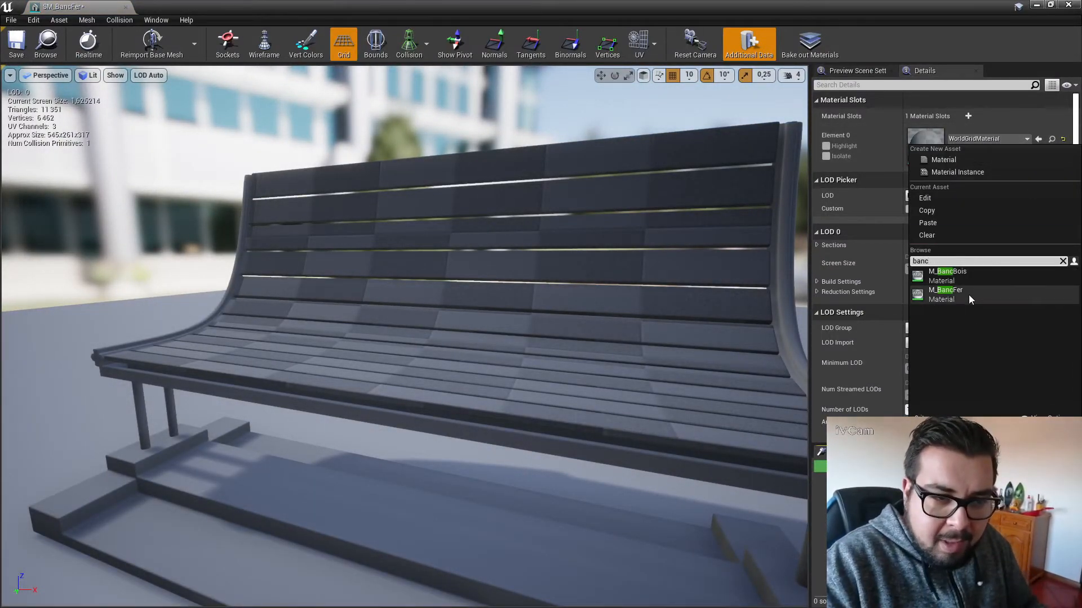
pyautogui.click(969, 296)
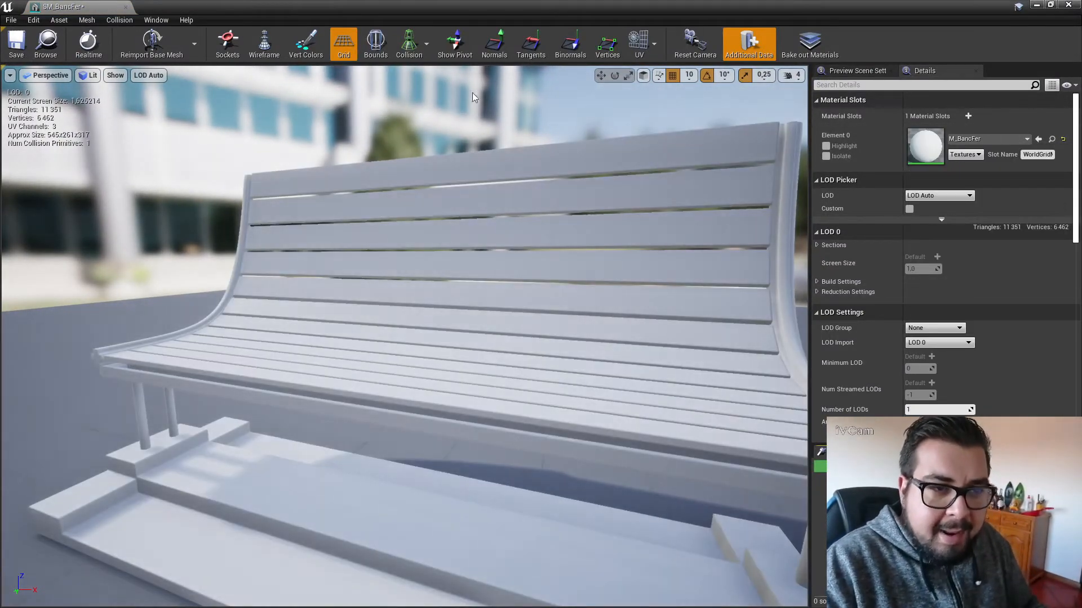
pyautogui.click(127, 6)
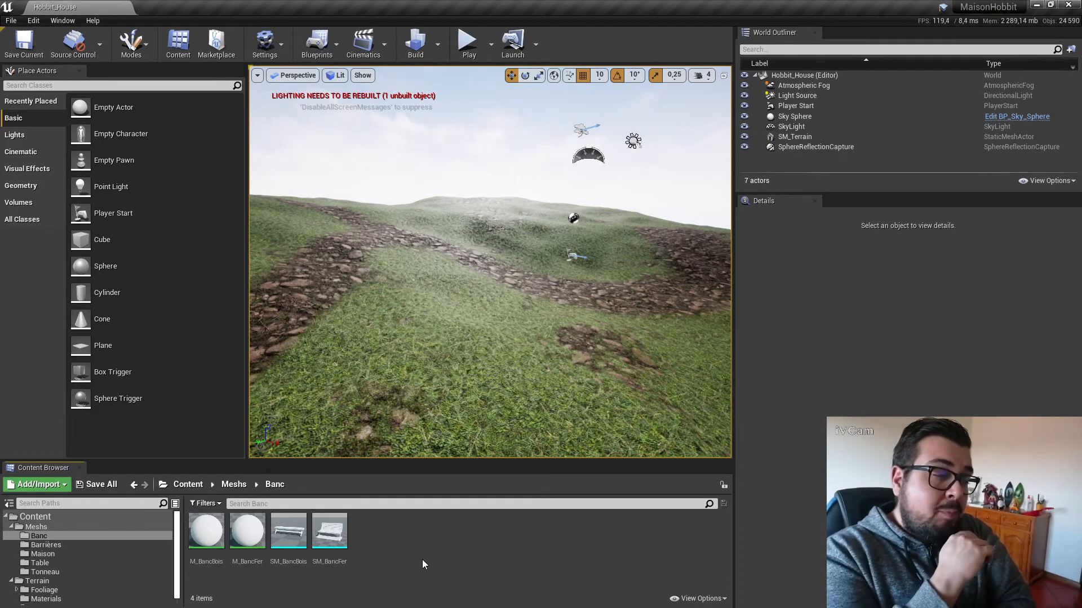
# Delete the SM_BancFer mesh and the M_BancFer material from the Banc folder.
pyautogui.click(328, 532)
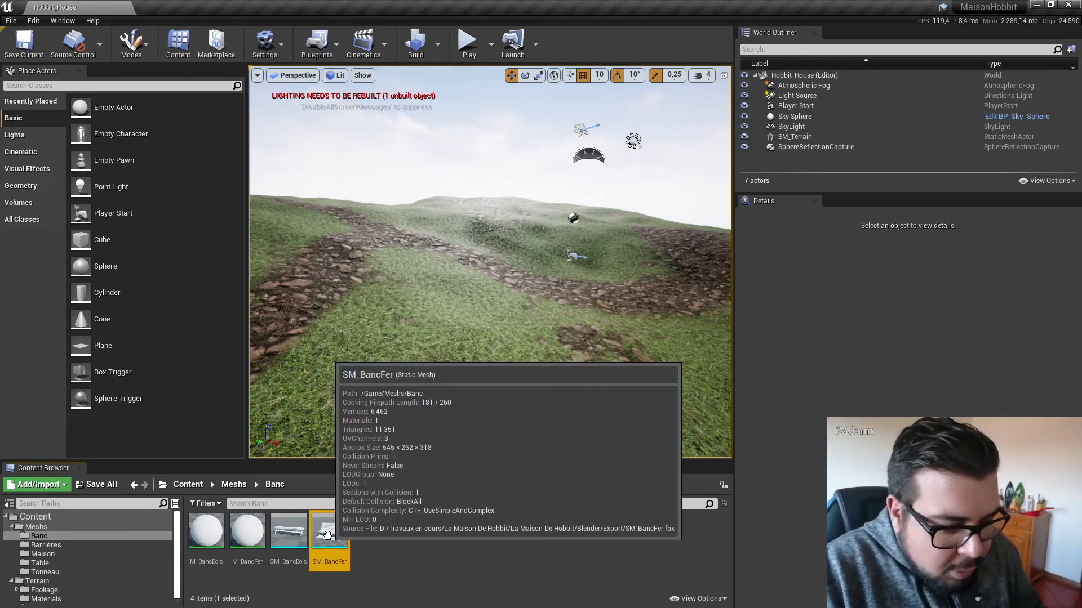
pyautogui.press('Delete')
pyautogui.click(493, 493)
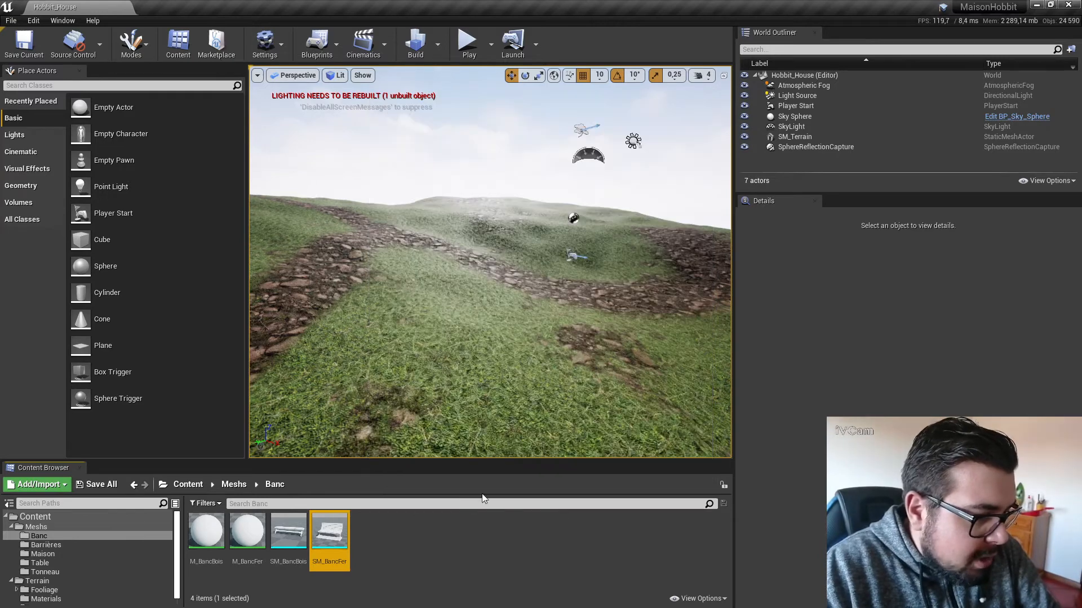
pyautogui.click(247, 532)
pyautogui.press('Delete')
pyautogui.click(445, 491)
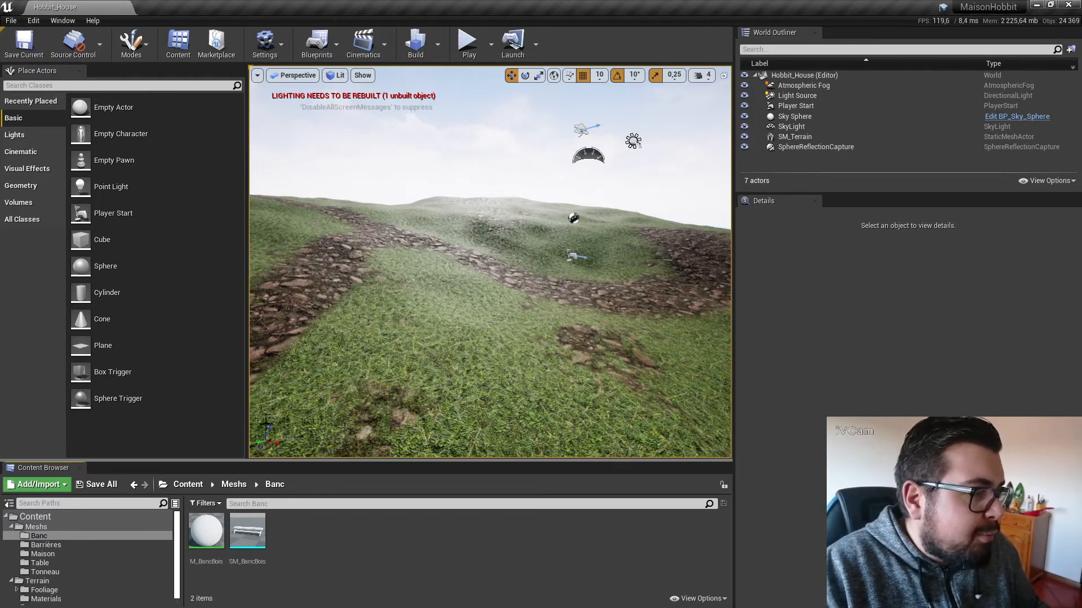
# Create a Textures folder inside the Banc folder and open it.
pyautogui.click(38, 485)
pyautogui.click(70, 150)
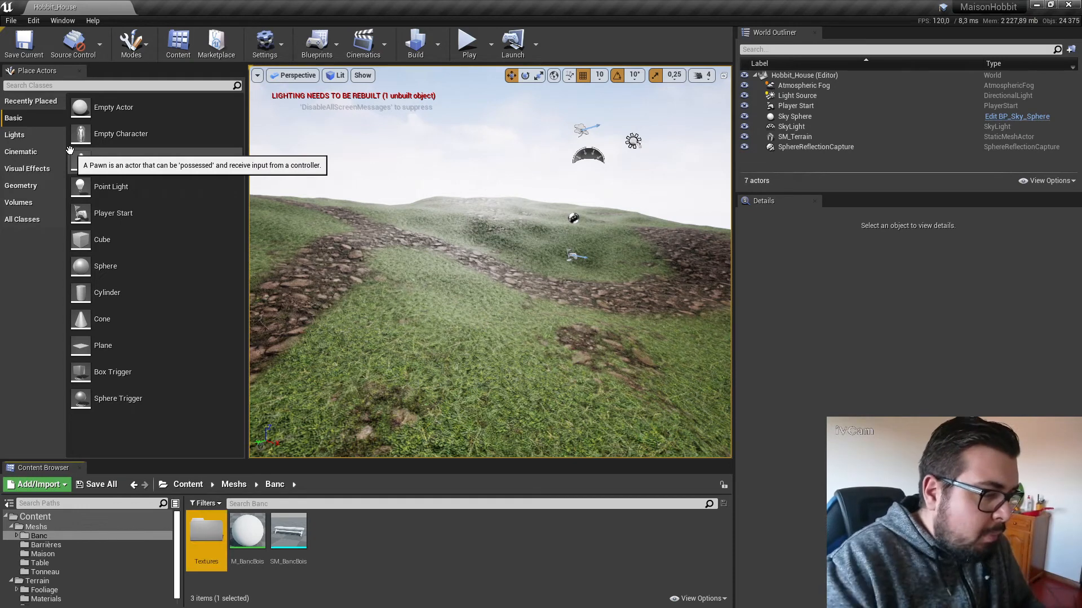
pyautogui.doubleClick(206, 532)
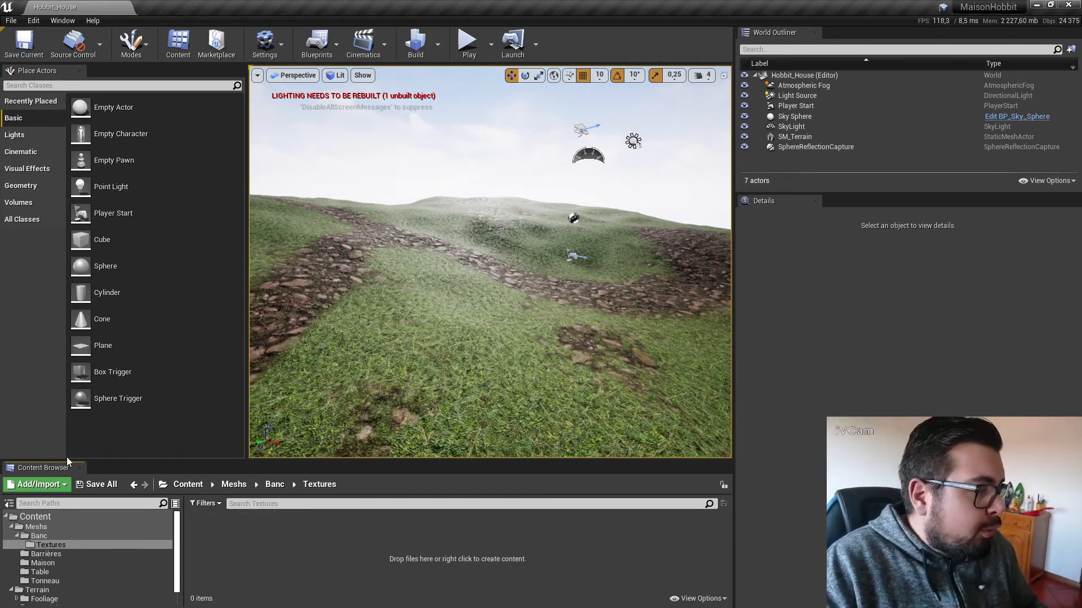
# Import AOSMR.png, Color.png, DB.png and Normal_Unreal.png from Substance Painter's Textures/BancBois folder into the Banc Textures folder.
pyautogui.click(38, 485)
pyautogui.click(117, 177)
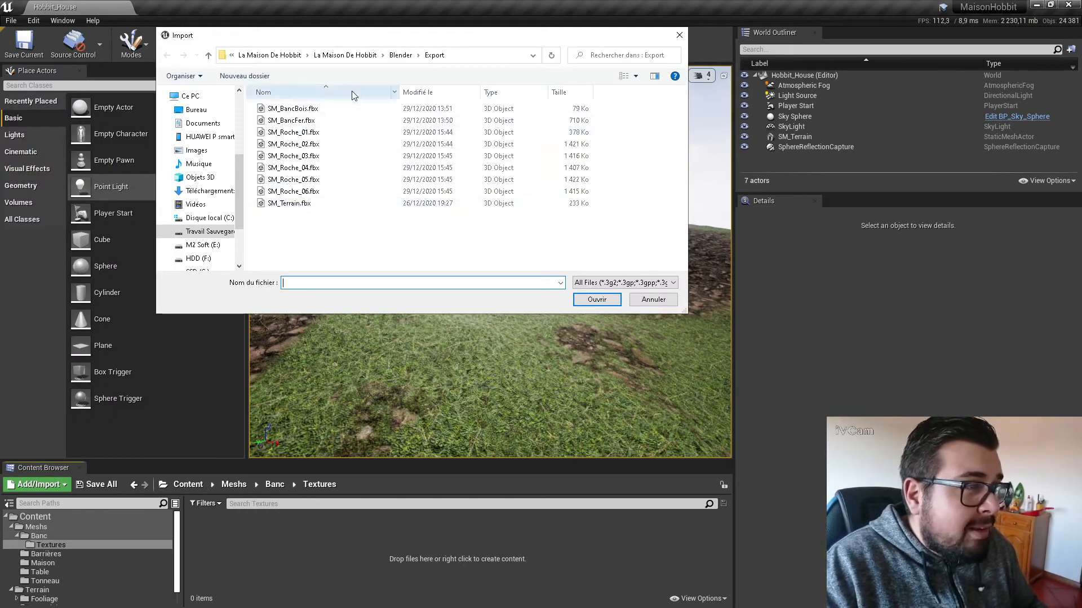
pyautogui.click(344, 55)
pyautogui.doubleClick(309, 132)
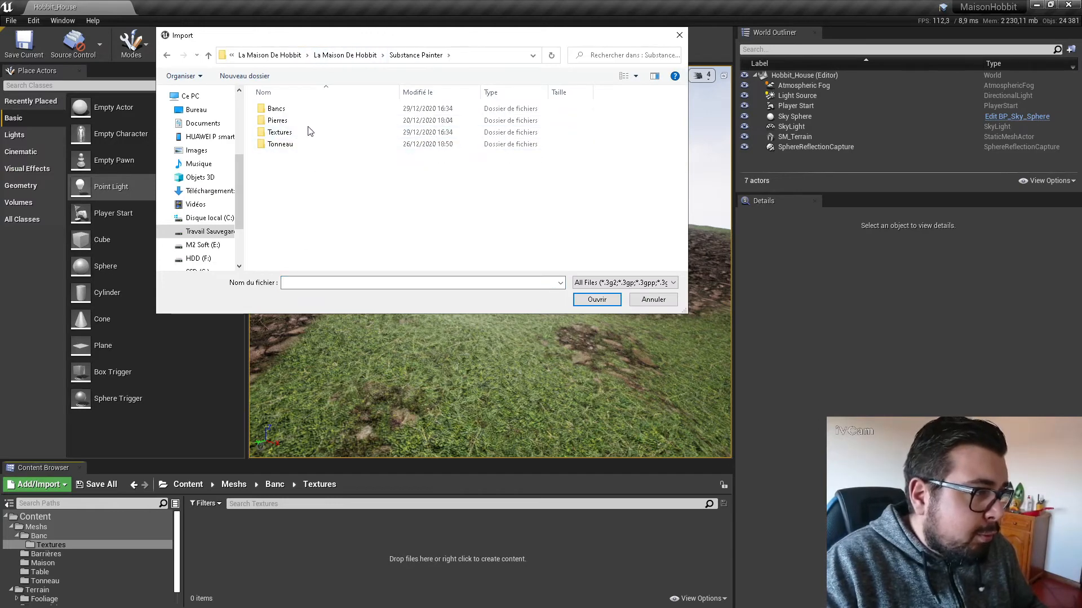
pyautogui.doubleClick(295, 109)
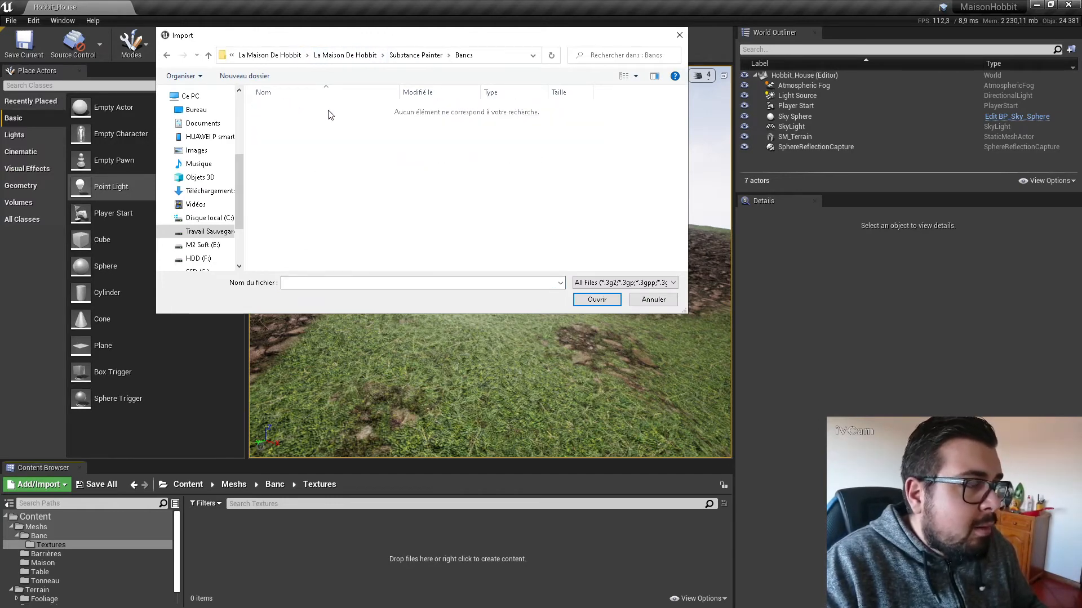
pyautogui.click(416, 55)
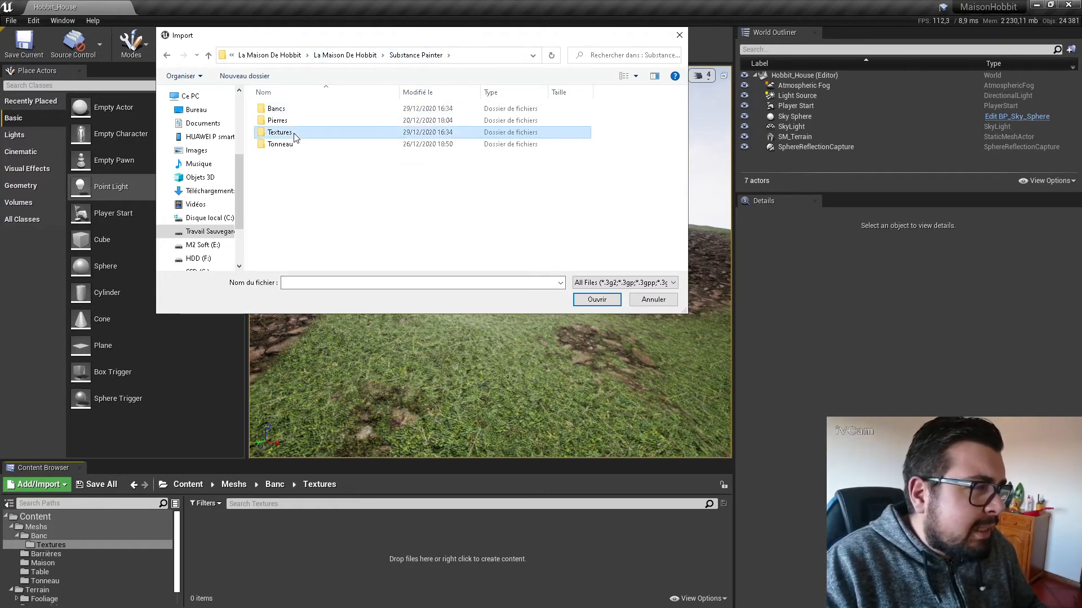
pyautogui.doubleClick(280, 132)
pyautogui.doubleClick(288, 108)
pyautogui.click(297, 115)
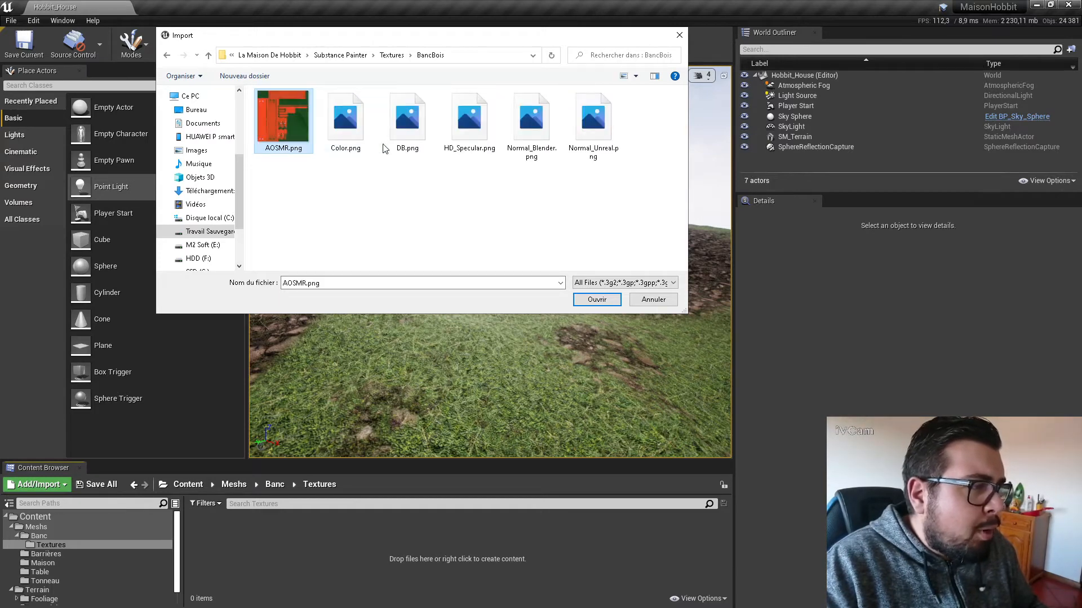
pyautogui.keyDown('ctrl'); pyautogui.click(363, 127); pyautogui.keyUp('ctrl')
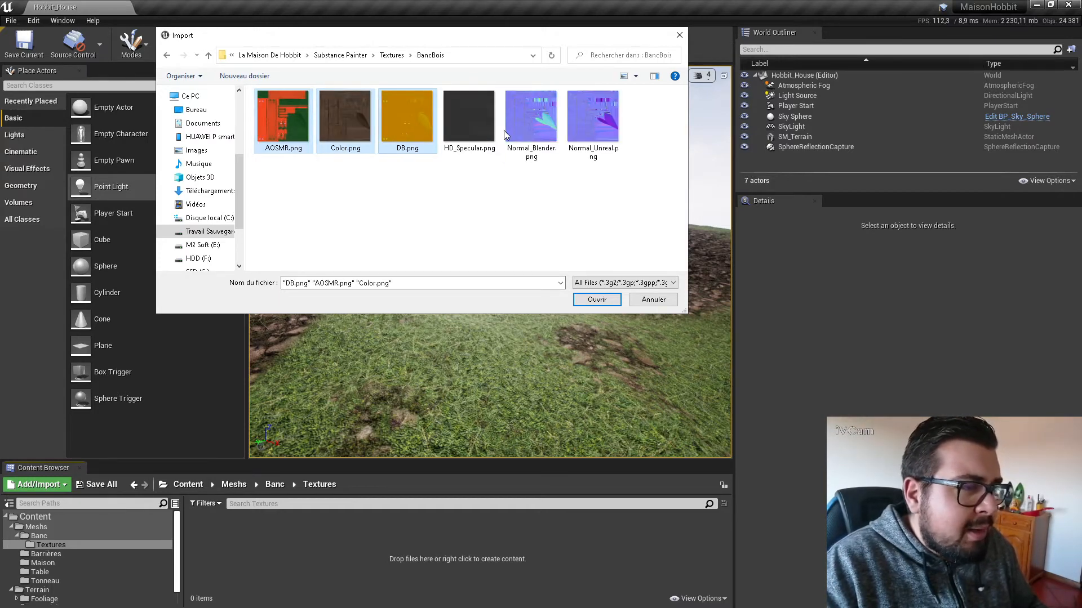
pyautogui.keyDown('ctrl'); pyautogui.click(598, 120); pyautogui.keyUp('ctrl')
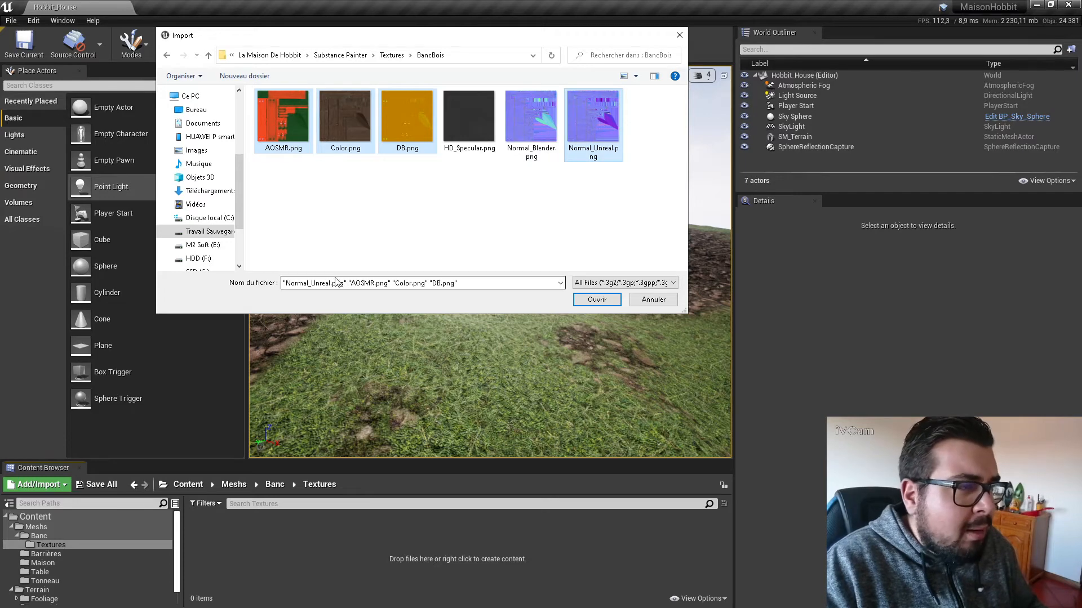
pyautogui.click(607, 302)
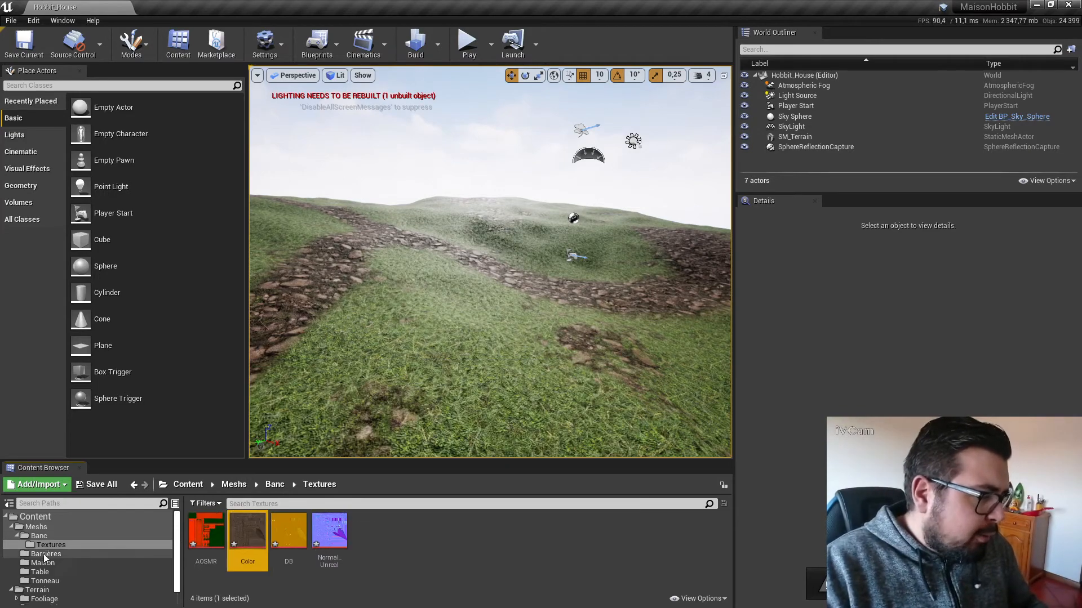
# Open the M_BancBois material and add all four imported bench textures to its graph as texture samples.
pyautogui.click(39, 536)
pyautogui.doubleClick(261, 553)
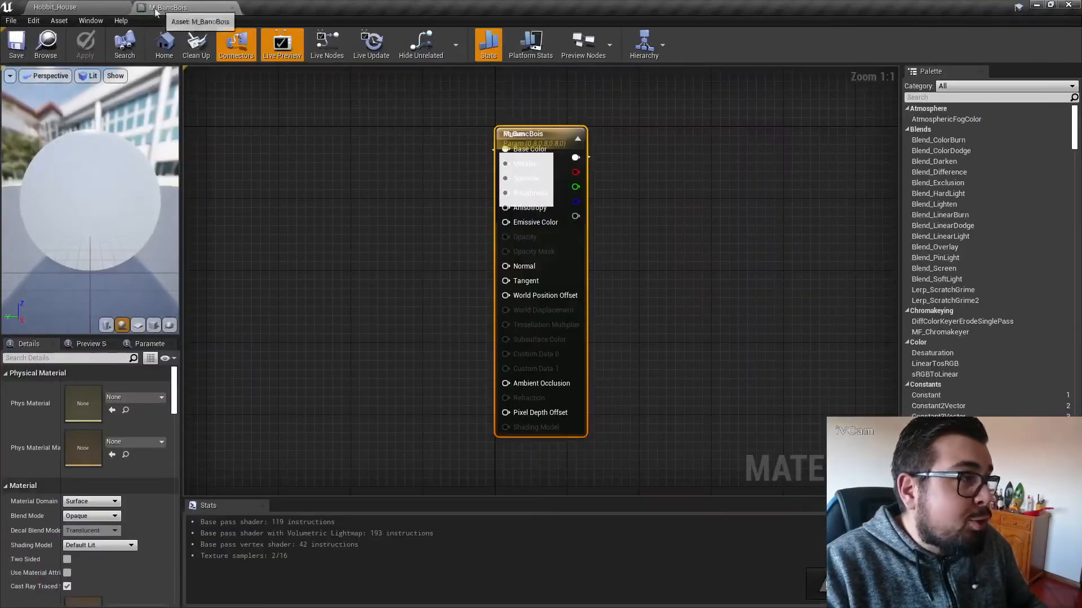
pyautogui.click(54, 7)
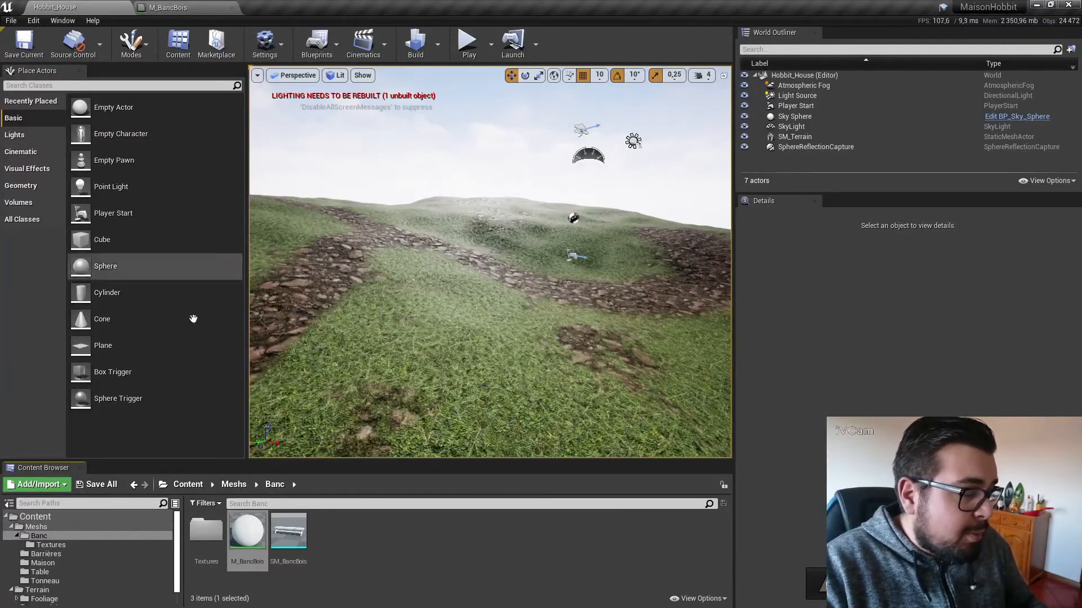
pyautogui.click(218, 540)
pyautogui.doubleClick(218, 541)
pyautogui.hotkey('ctrl', 'a')
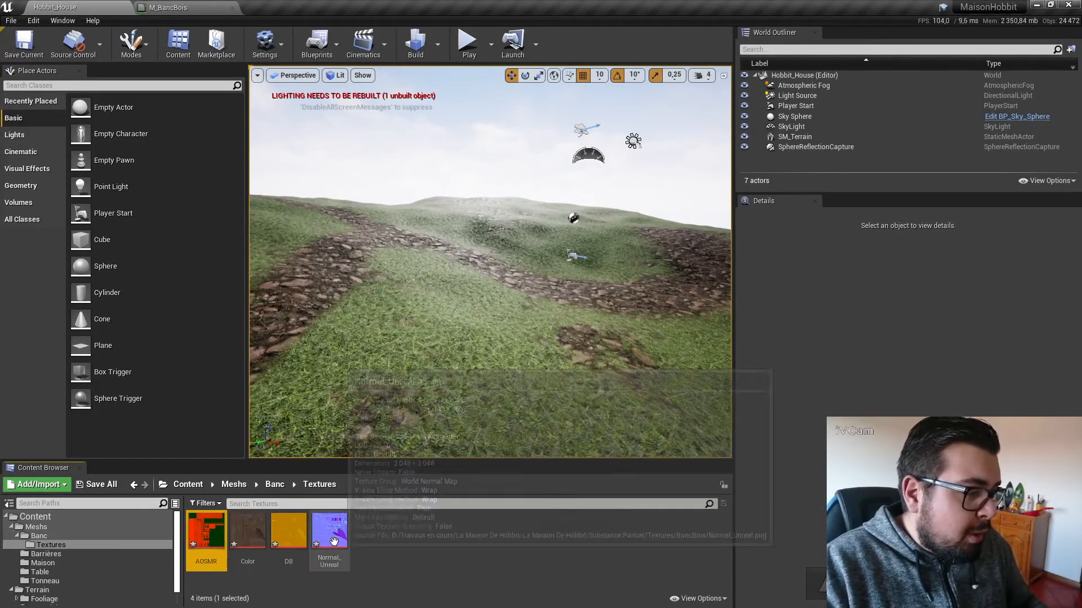
pyautogui.moveTo(330, 533); pyautogui.dragTo(231, 183)
# Move the M_BancBois output node clear of the Param node and delete Param from the graph.
pyautogui.moveTo(507, 131); pyautogui.dragTo(661, 133)
pyautogui.click(535, 135)
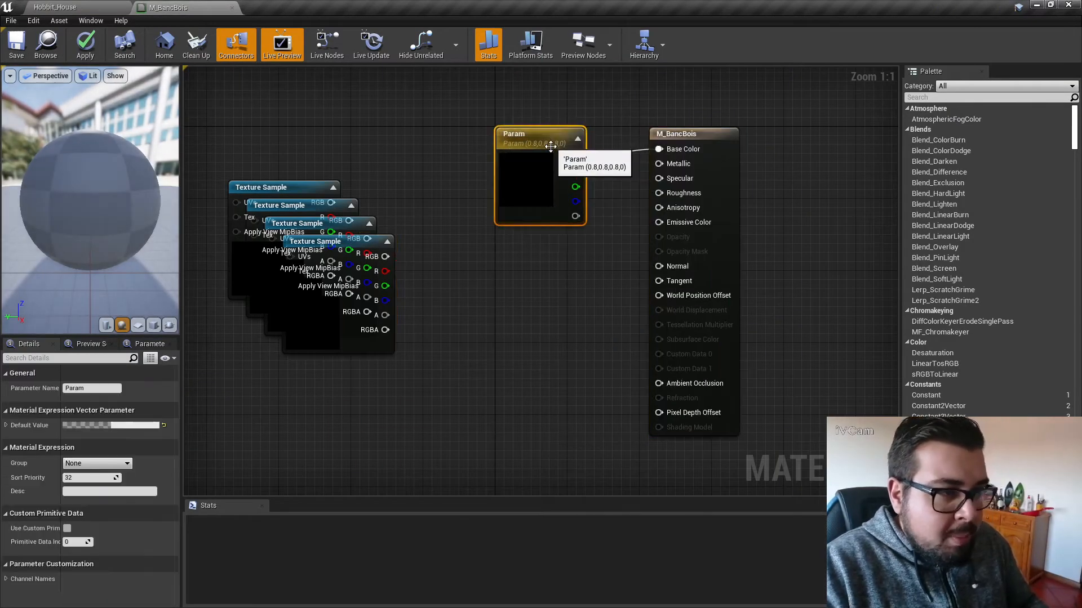
pyautogui.press('Delete')
# Connect the AOSMR texture's R to Ambient Occlusion, G to Specular, B to Metallic and A to Roughness.
pyautogui.moveTo(267, 184); pyautogui.dragTo(290, 104)
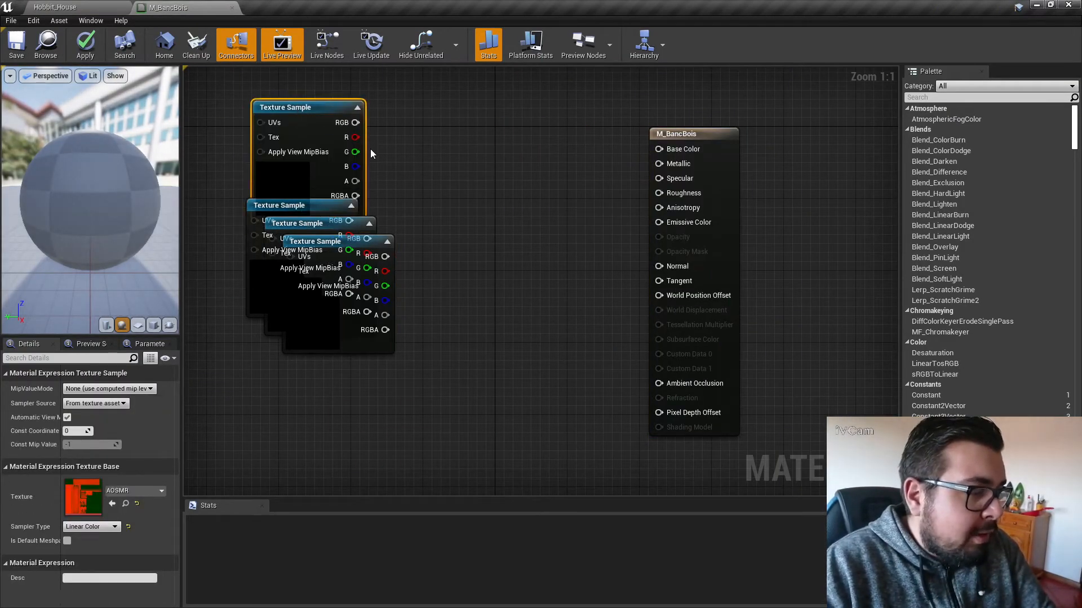
pyautogui.moveTo(354, 137); pyautogui.dragTo(659, 384)
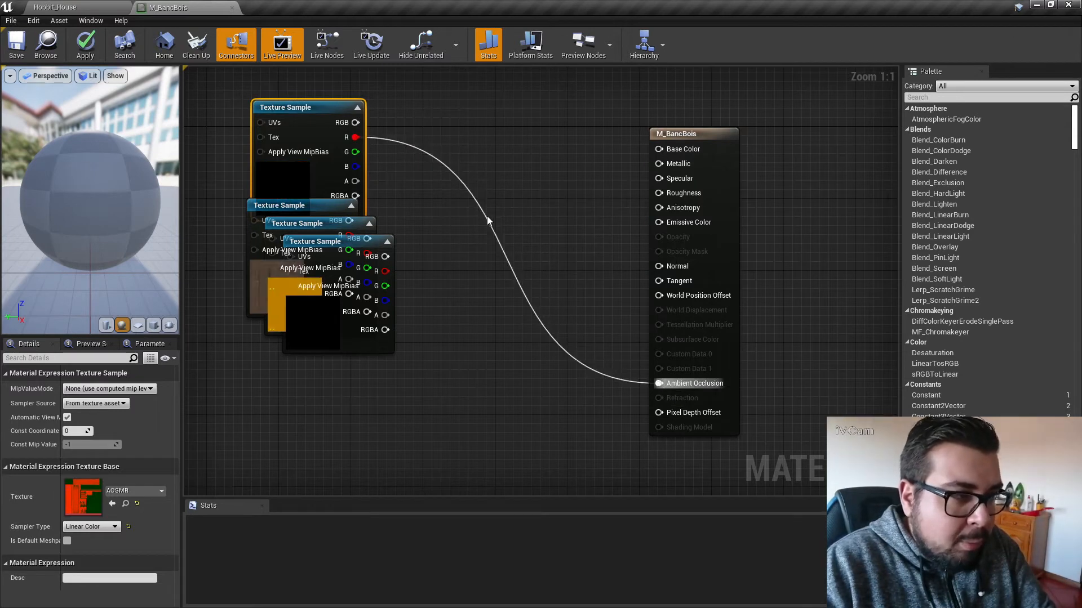
pyautogui.moveTo(353, 151); pyautogui.dragTo(658, 178)
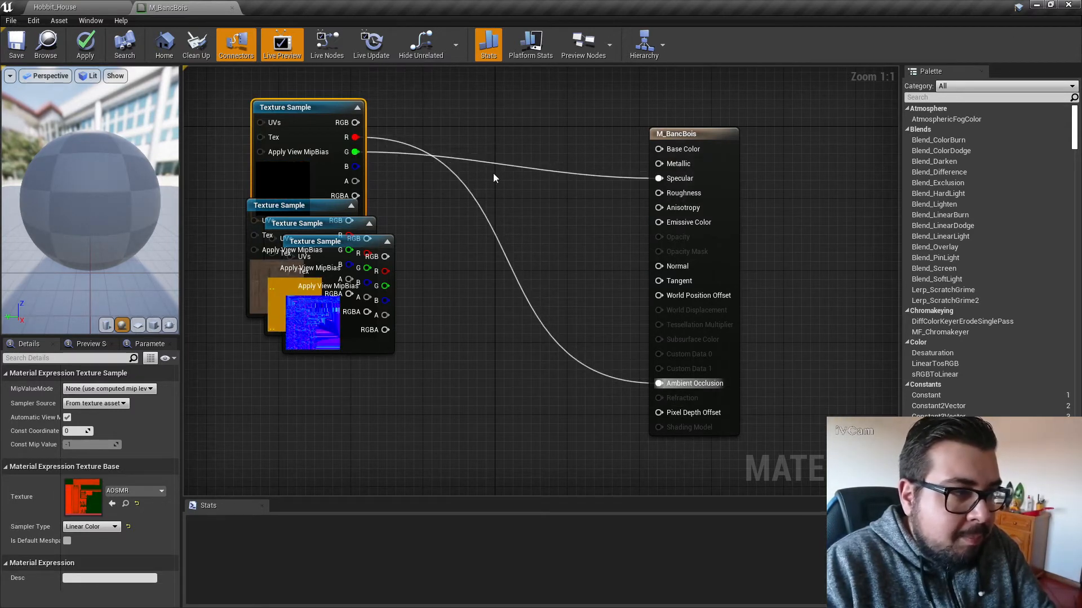
pyautogui.moveTo(355, 167); pyautogui.dragTo(658, 193)
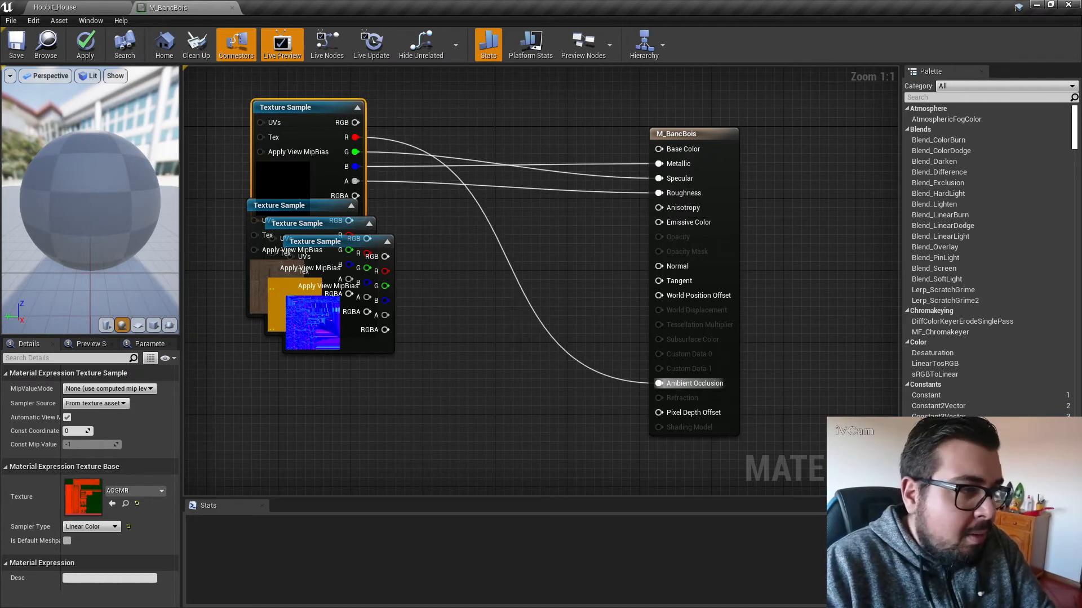
# Place the Color texture sample above the AOSMR one and connect its RGB output to Base Color.
pyautogui.moveTo(400, 232); pyautogui.dragTo(448, 357, button='right')
pyautogui.moveTo(325, 344); pyautogui.dragTo(343, 98)
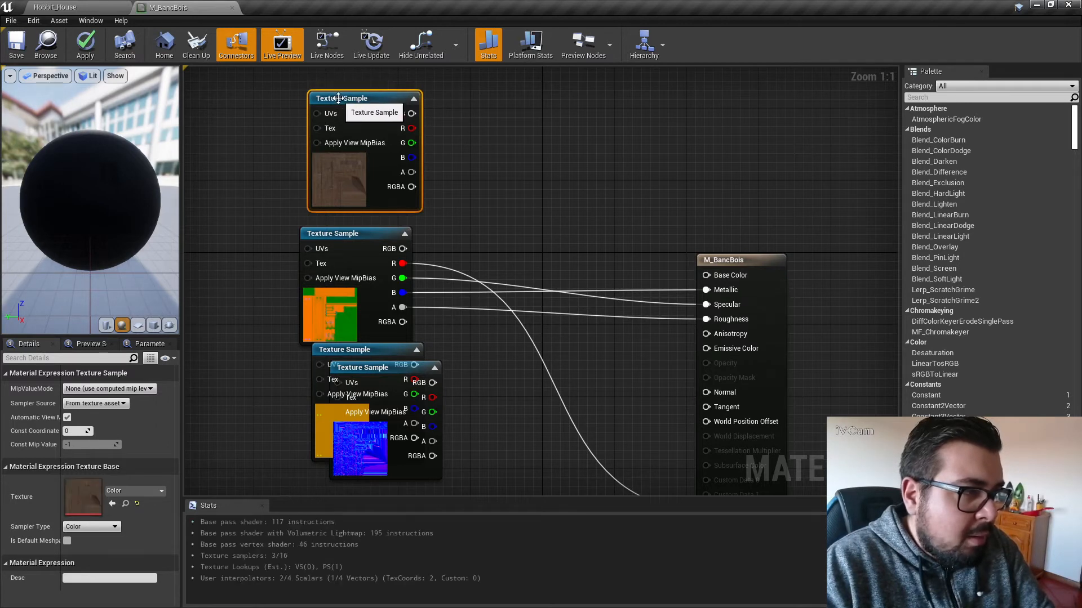
pyautogui.moveTo(412, 113); pyautogui.dragTo(707, 272)
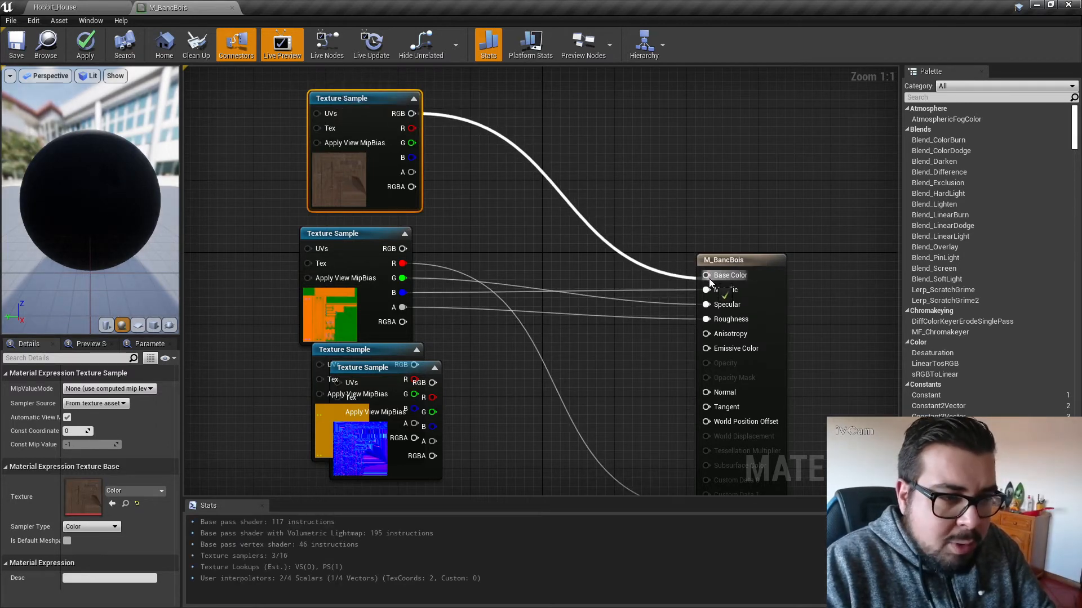
# Move the Normal_Unreal sample off the DB sample and connect DB's red output to World Displacement.
pyautogui.moveTo(580, 338); pyautogui.dragTo(587, 252, button='right')
pyautogui.moveTo(382, 230); pyautogui.dragTo(333, 351)
pyautogui.moveTo(417, 271); pyautogui.dragTo(594, 398)
# Feed a Constant of 2 into the Tessellation Multiplier and connect the Normal_Unreal texture's RGB output to Normal.
pyautogui.write('con')
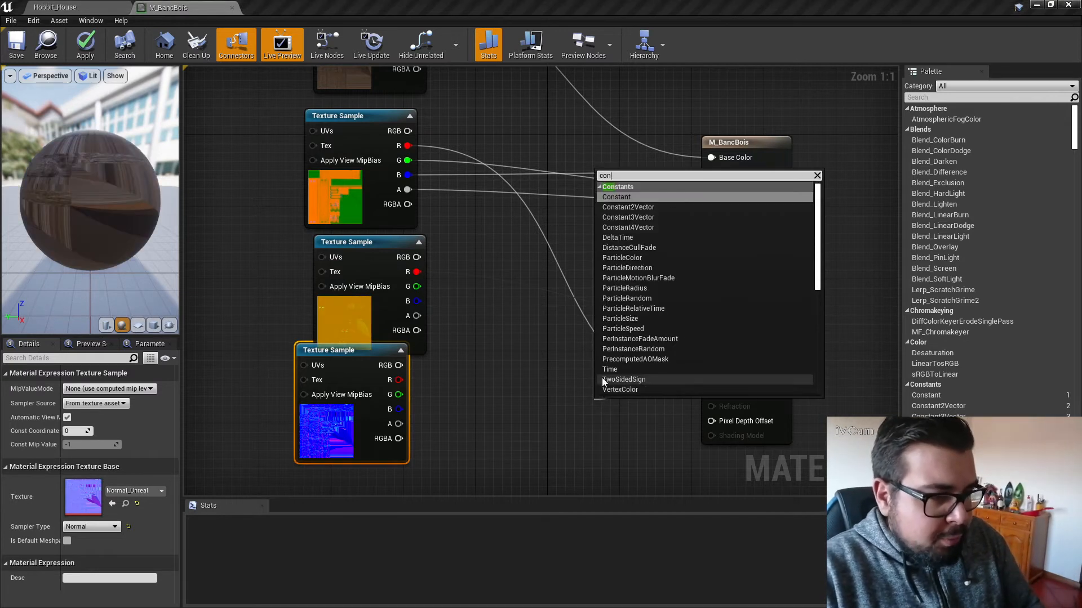
pyautogui.click(616, 197)
pyautogui.write('2')
pyautogui.press('Return')
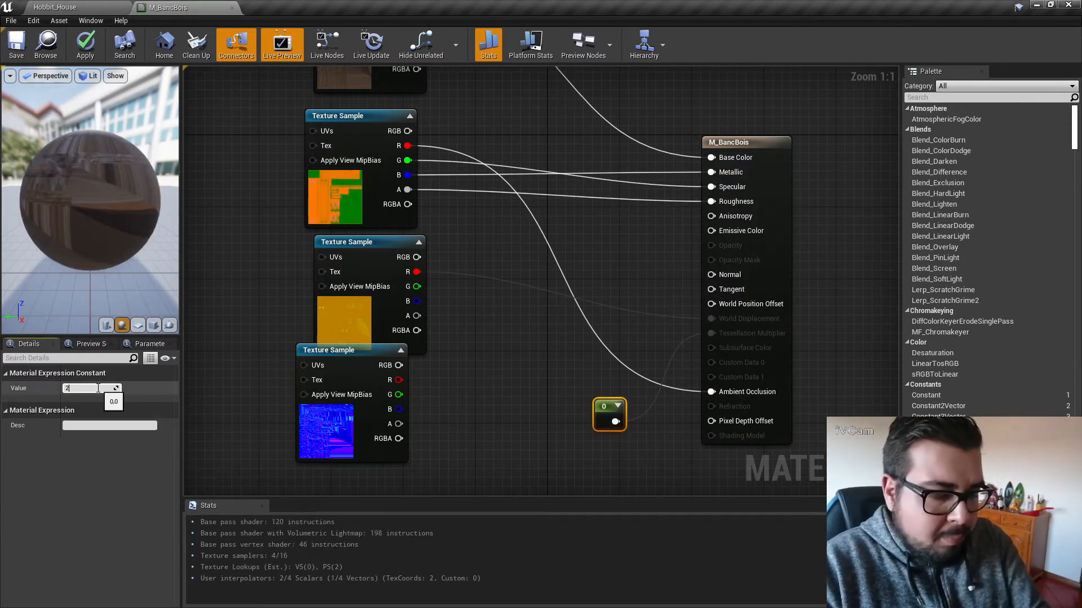
pyautogui.moveTo(372, 374); pyautogui.dragTo(712, 275)
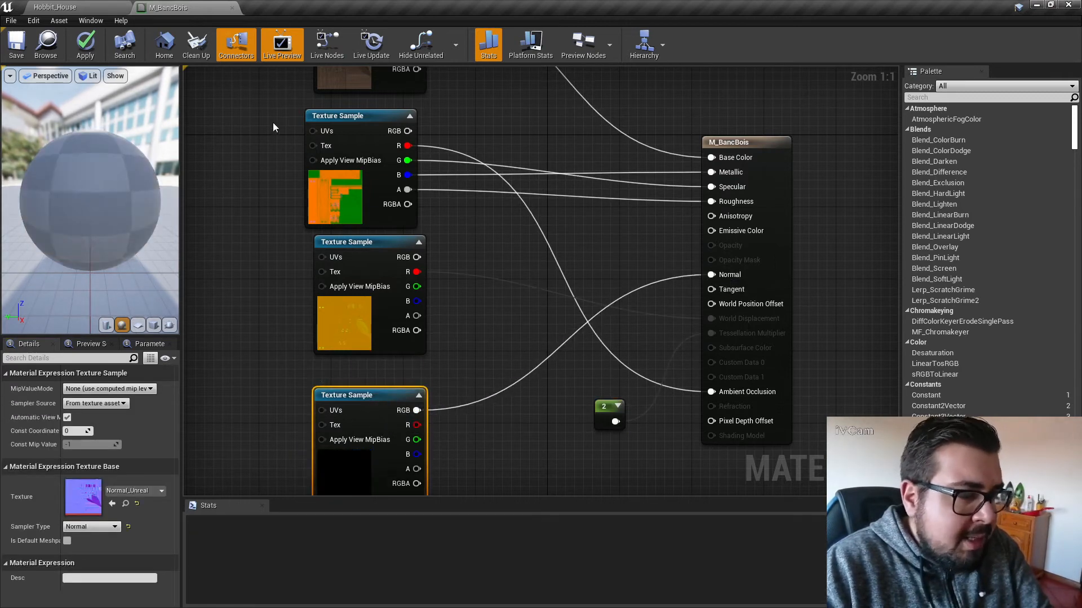
# Set the M_BancBois material's tessellation mode to PN Triangles and its maximum displacement to 1.
pyautogui.click(769, 145)
pyautogui.scroll(-10, 69, 495)
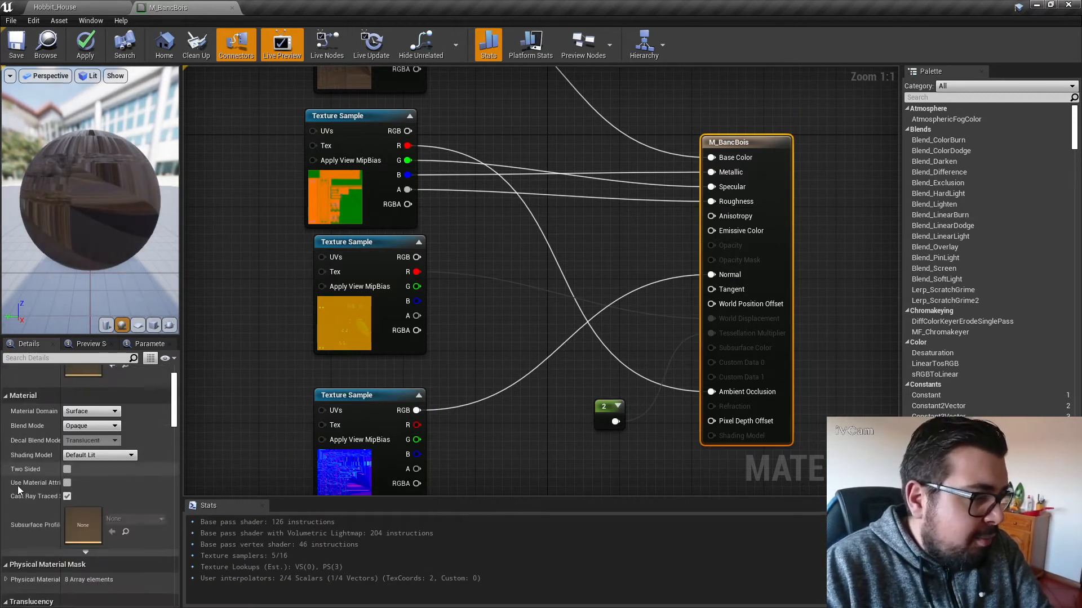
pyautogui.scroll(-6, 69, 507)
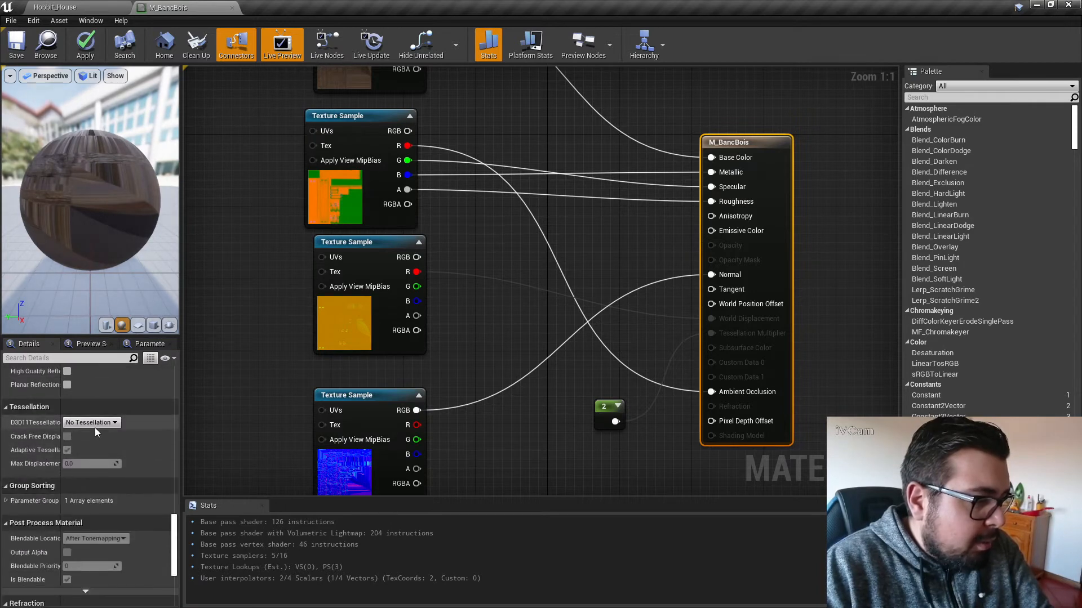
pyautogui.click(92, 423)
pyautogui.click(82, 447)
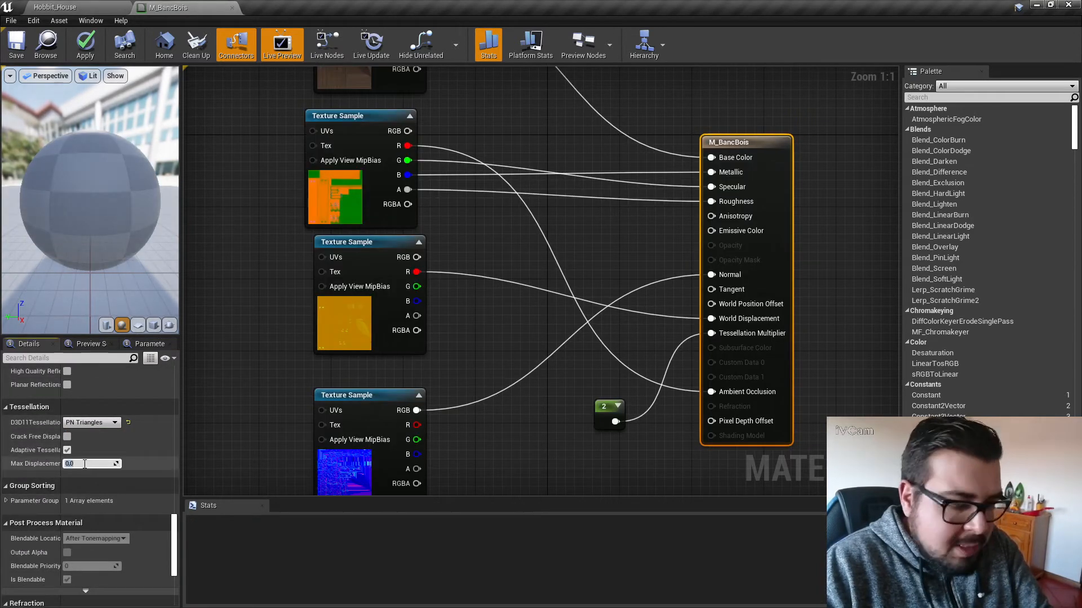
pyautogui.write('1')
pyautogui.press('Return')
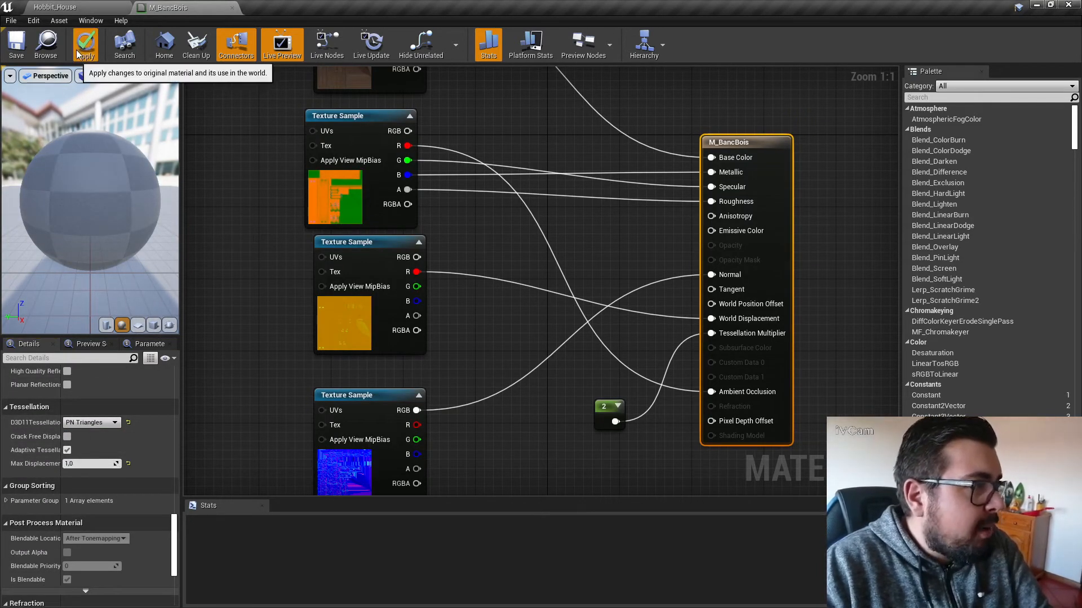
# Apply the changes to M_BancBois, save the material and close its editor.
pyautogui.click(77, 53)
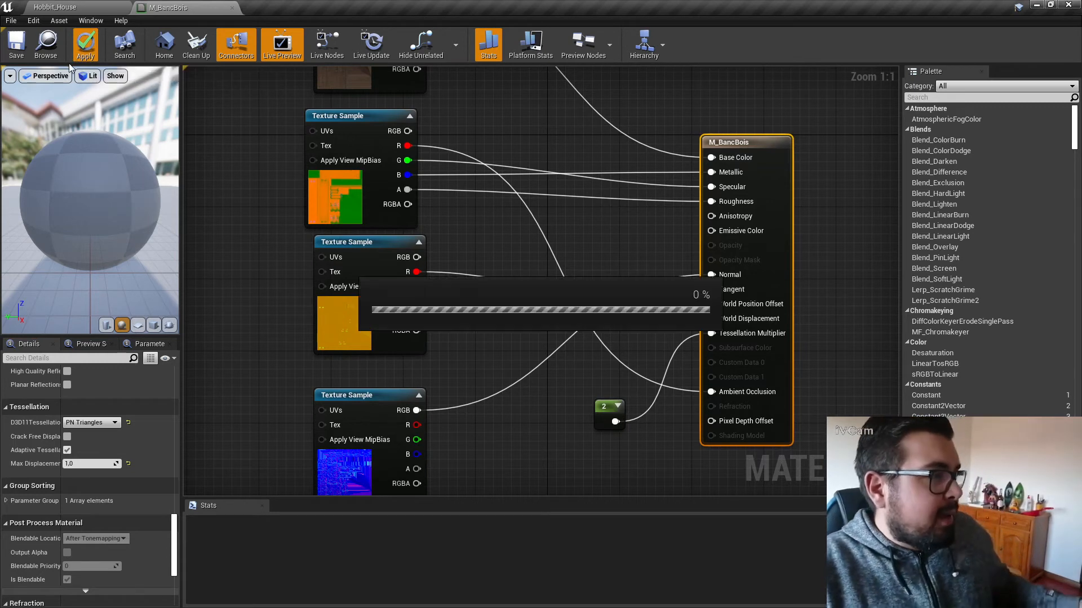
pyautogui.click(17, 45)
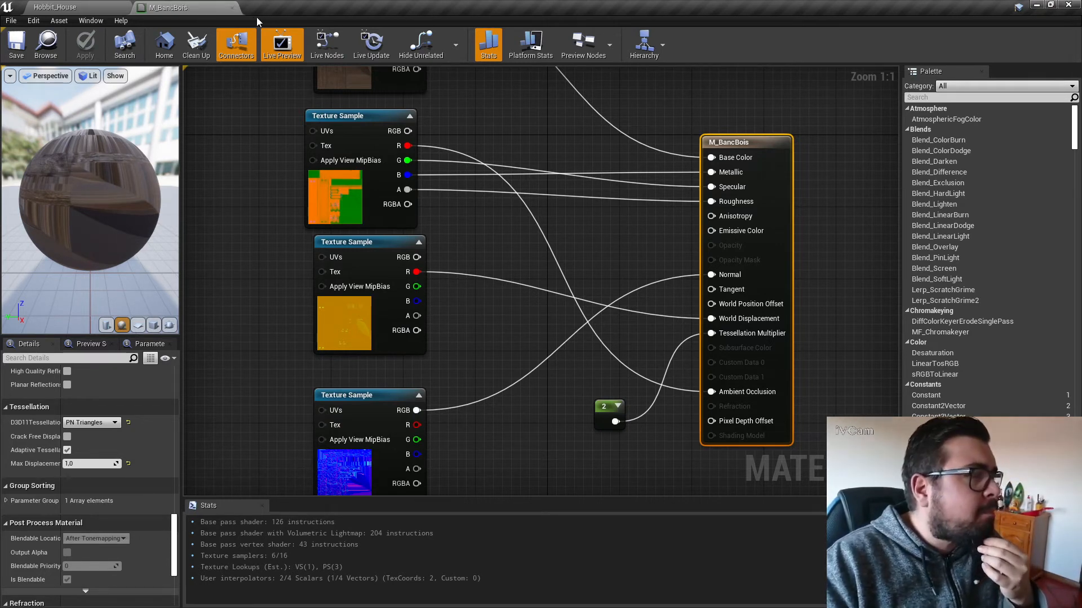
pyautogui.click(232, 8)
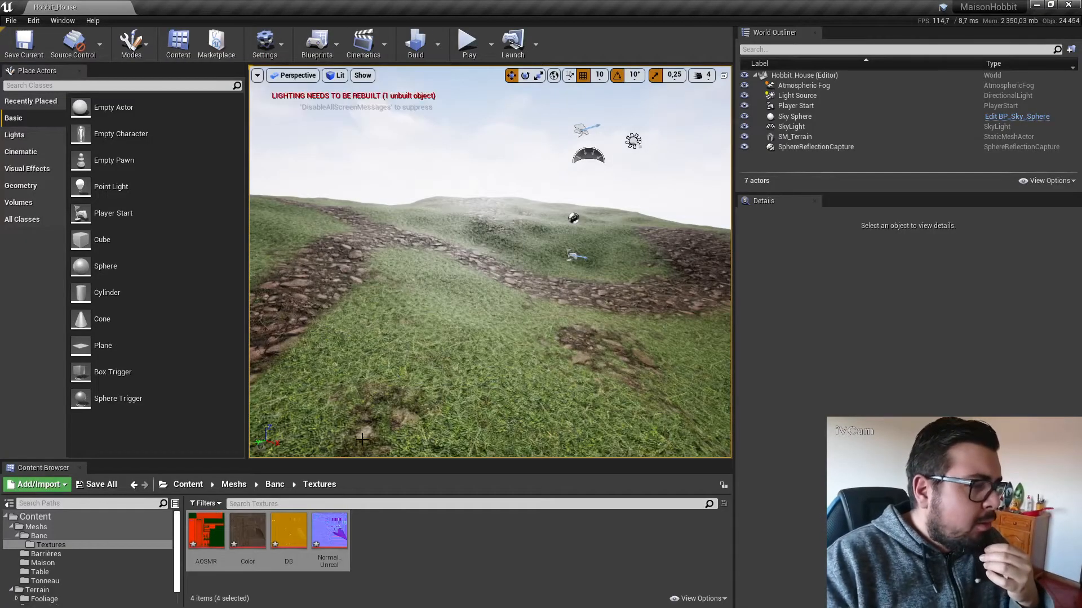
# Set the AOSMR texture's compression to Masks (no sRGB), then save and close the texture.
pyautogui.click(279, 484)
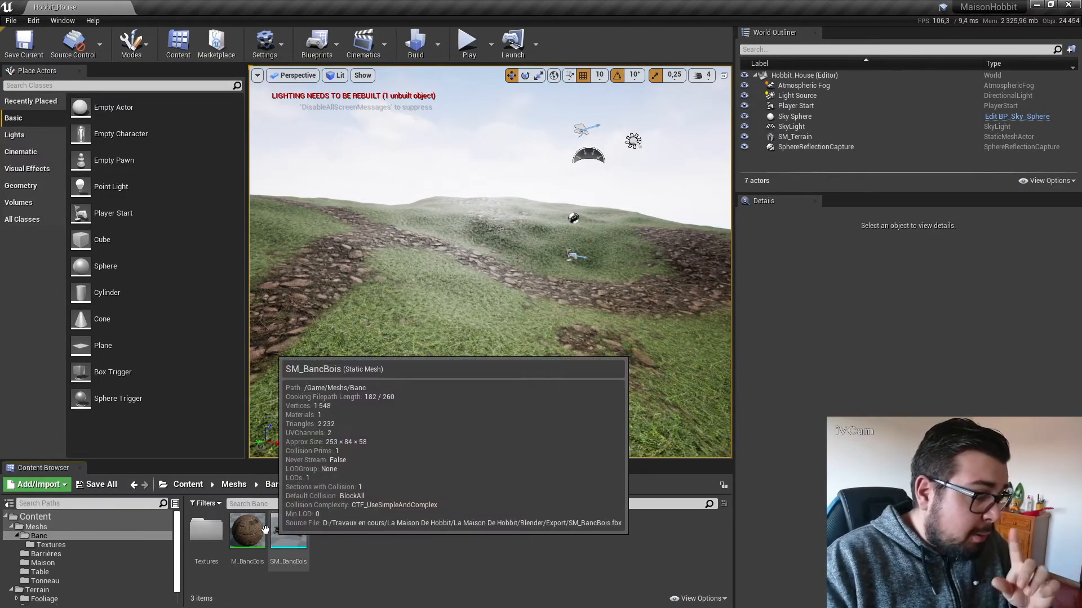
pyautogui.doubleClick(206, 529)
pyautogui.doubleClick(207, 530)
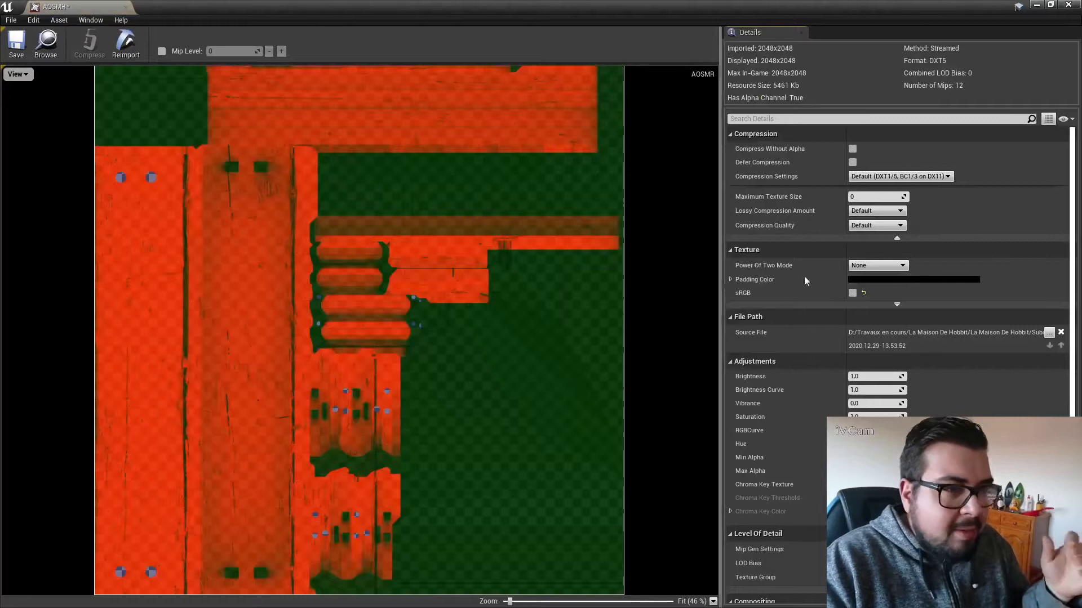
pyautogui.click(921, 177)
pyautogui.press('Return')
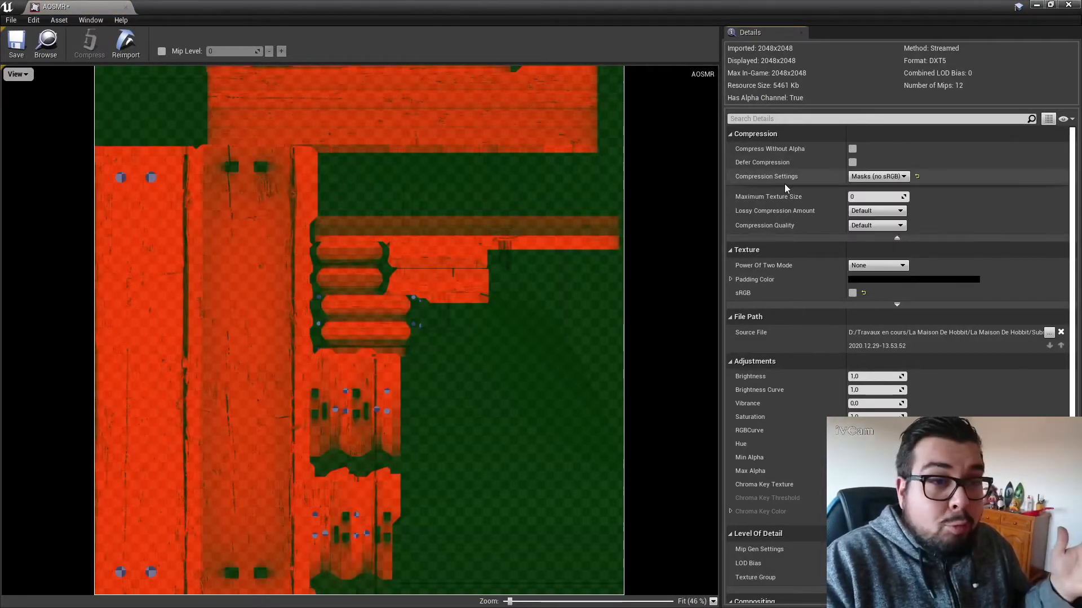
pyautogui.click(17, 44)
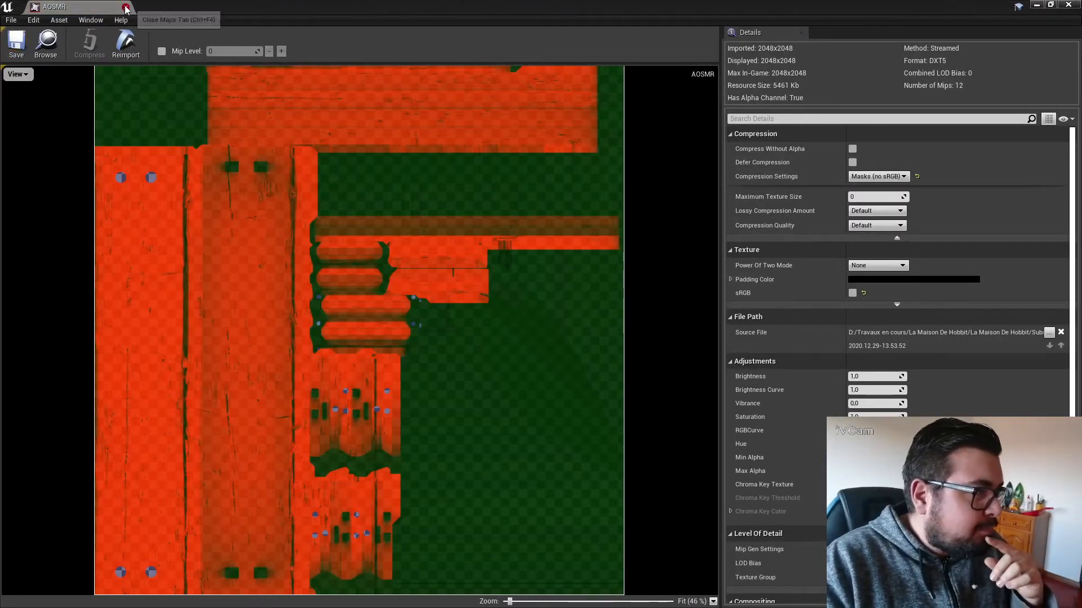
pyautogui.click(125, 6)
# Open the bench's Color texture, save it with its default compression and close it.
pyautogui.doubleClick(248, 541)
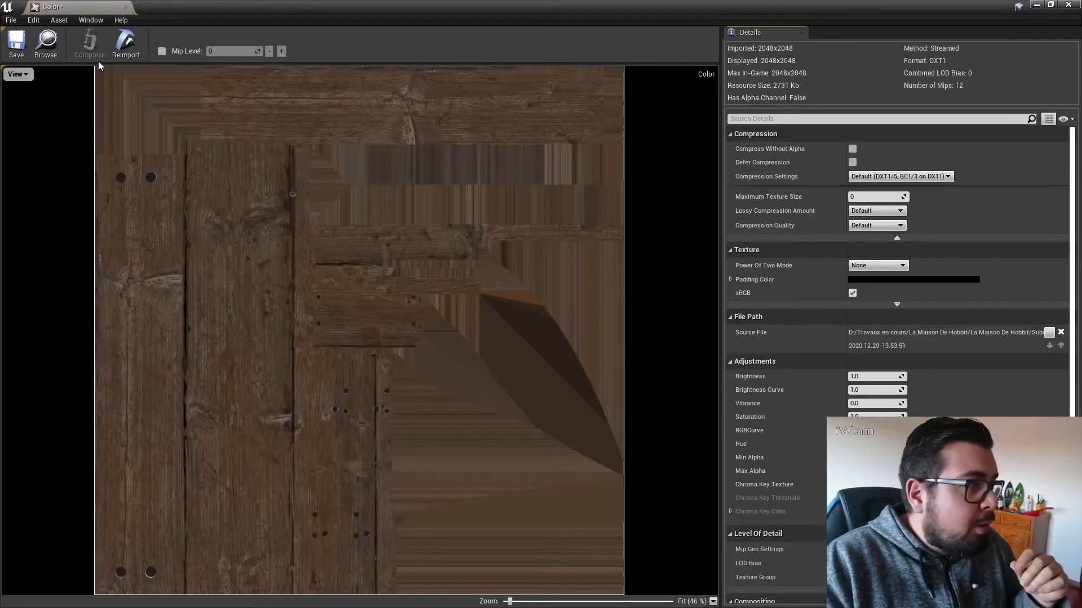
pyautogui.click(16, 44)
pyautogui.click(125, 8)
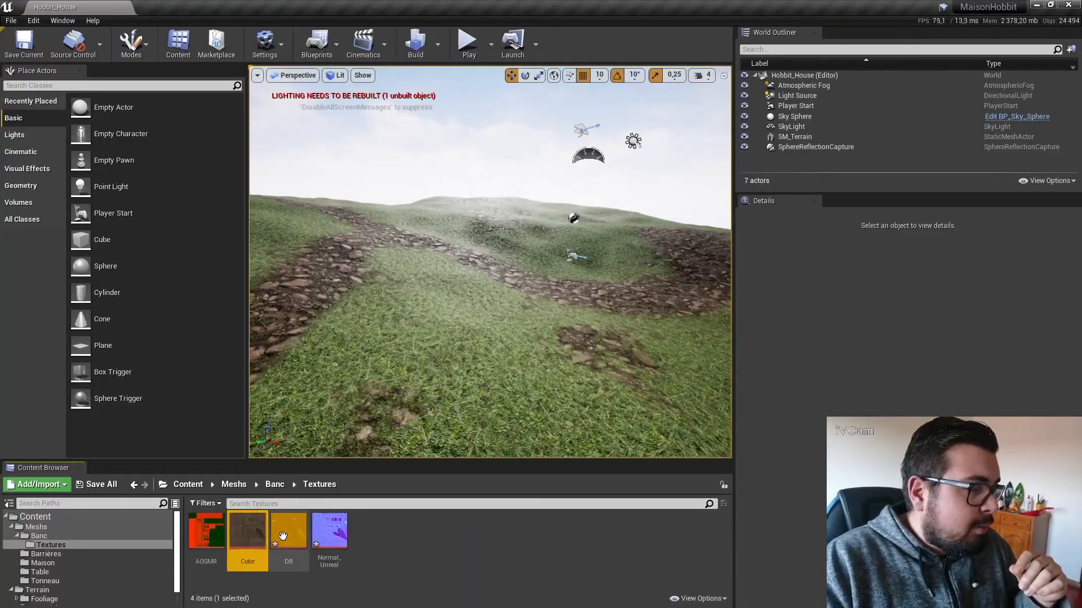
# Set the bench's DB texture compression to Masks (no sRGB), then save and close the texture.
pyautogui.doubleClick(289, 541)
pyautogui.click(901, 176)
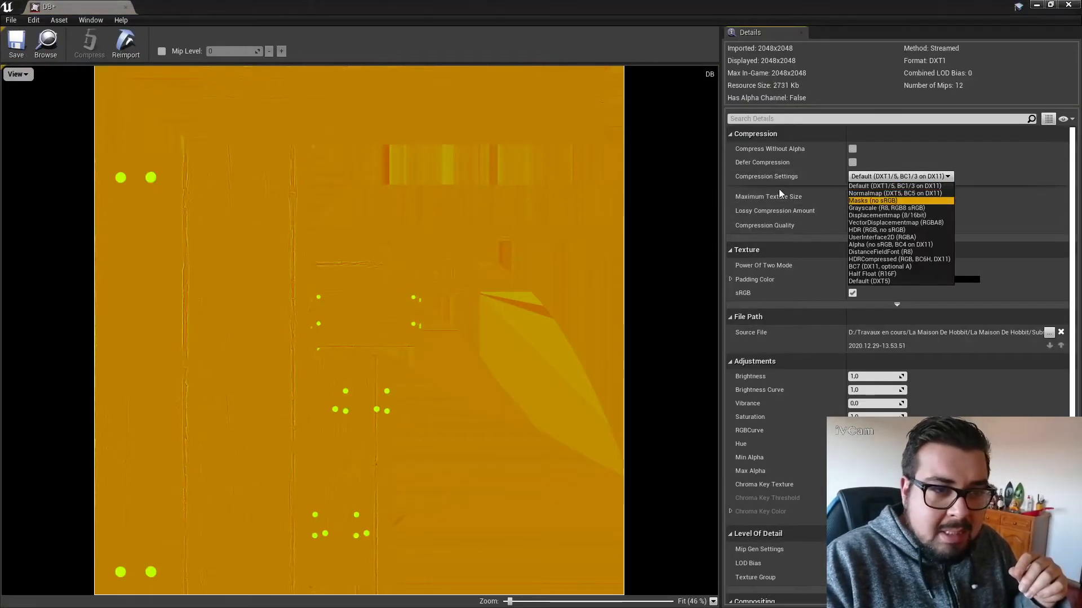
pyautogui.click(873, 201)
pyautogui.click(17, 44)
pyautogui.click(125, 8)
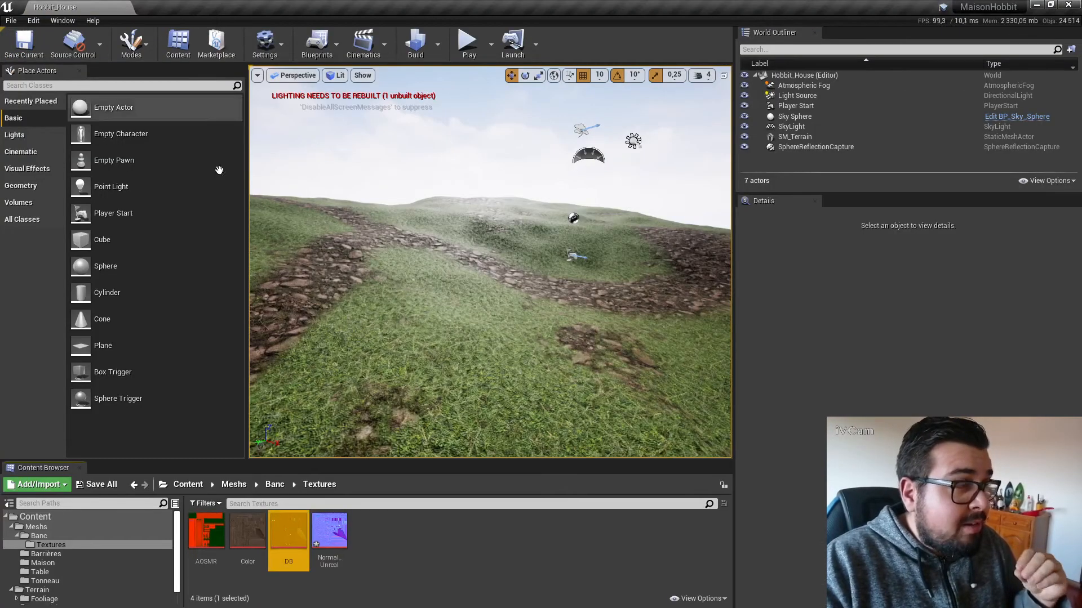
# Enable Flip Green Channel on the bench's Normal_Unreal texture, then save and close it.
pyautogui.doubleClick(325, 538)
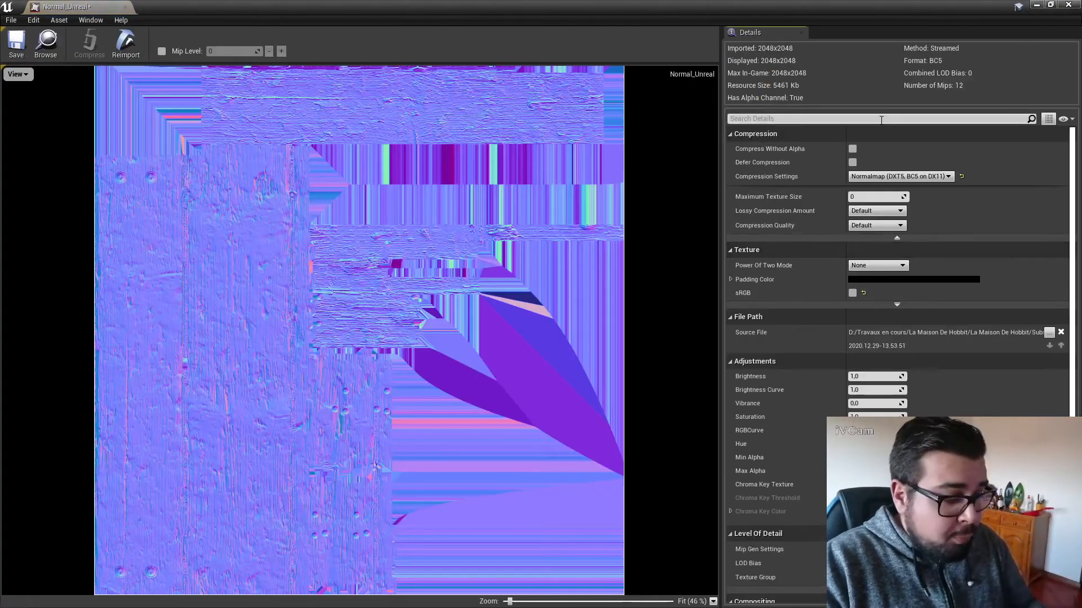
pyautogui.click(882, 120)
pyautogui.write('fli')
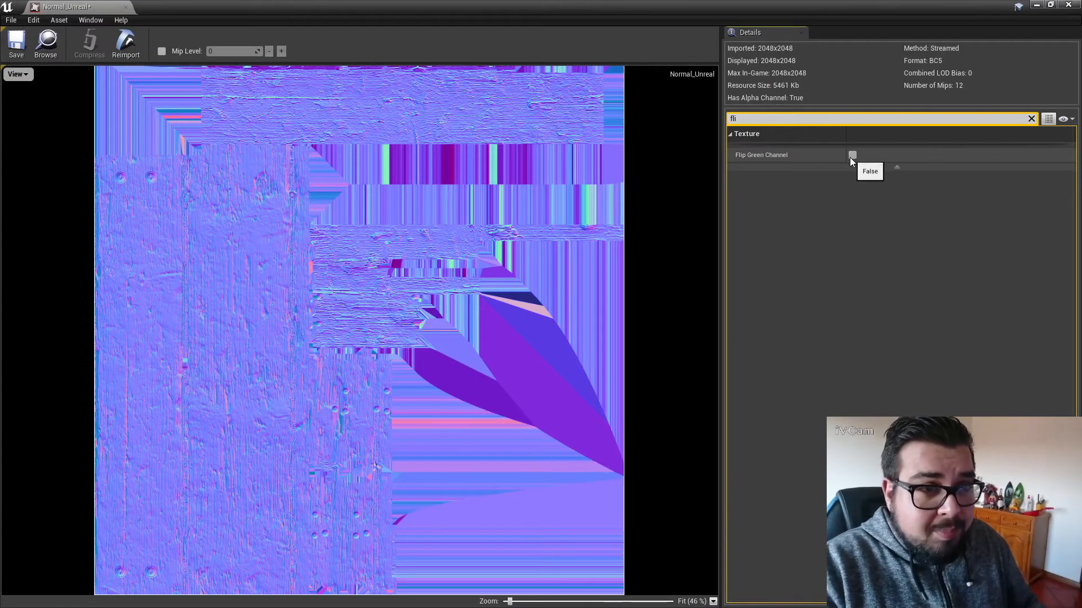
pyautogui.click(852, 155)
pyautogui.click(16, 44)
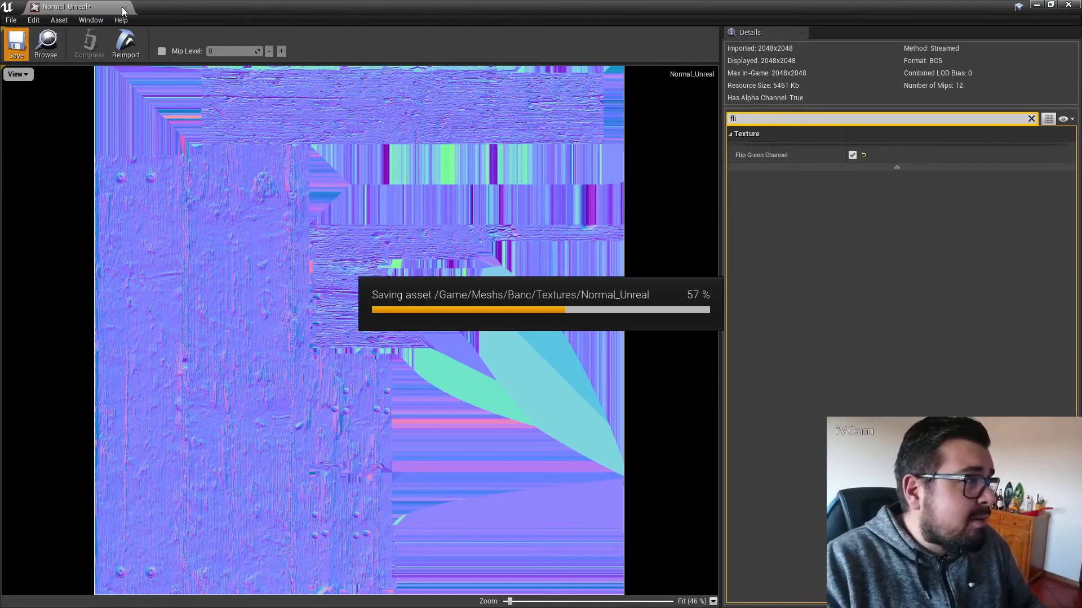
pyautogui.click(124, 8)
# Reassign the bench's AOSMR texture in M_BancBois so its sampler type becomes Masks, and apply the material despite the compilation errors.
pyautogui.click(276, 484)
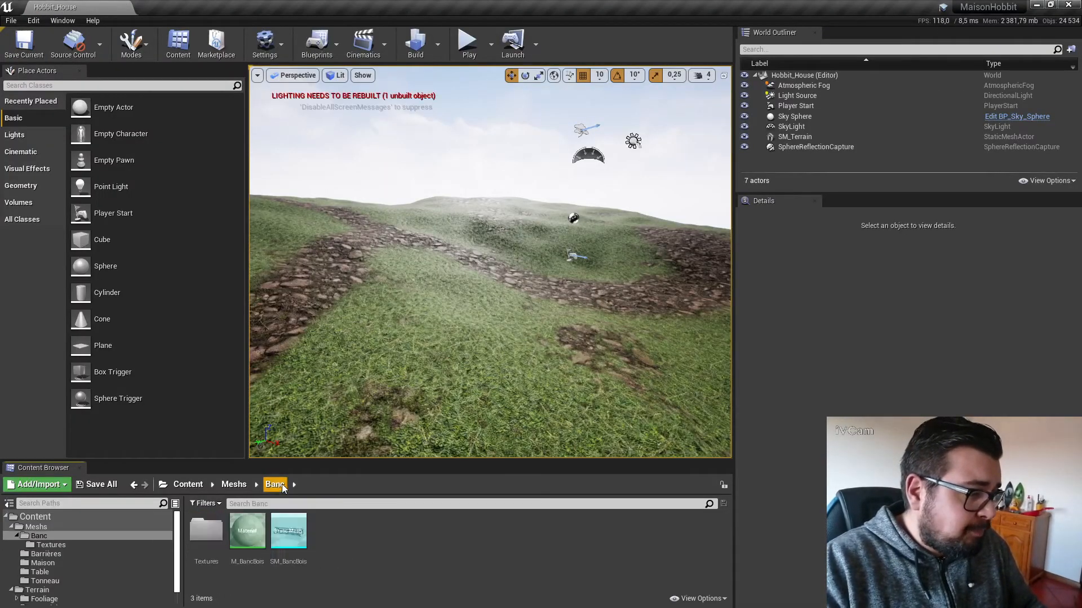
pyautogui.click(237, 535)
pyautogui.doubleClick(236, 536)
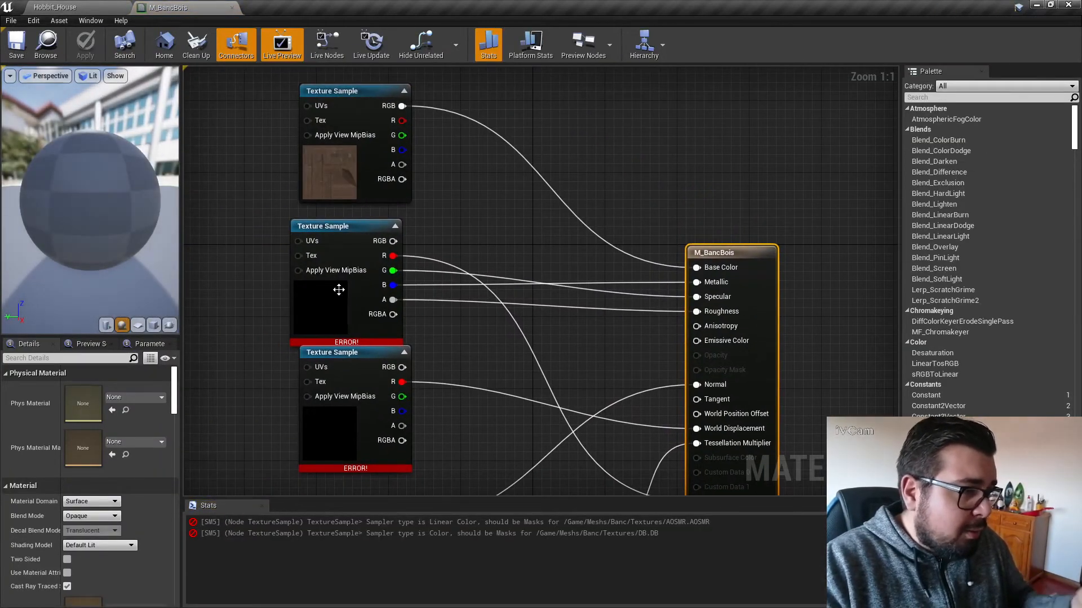
pyautogui.click(339, 289)
pyautogui.click(145, 490)
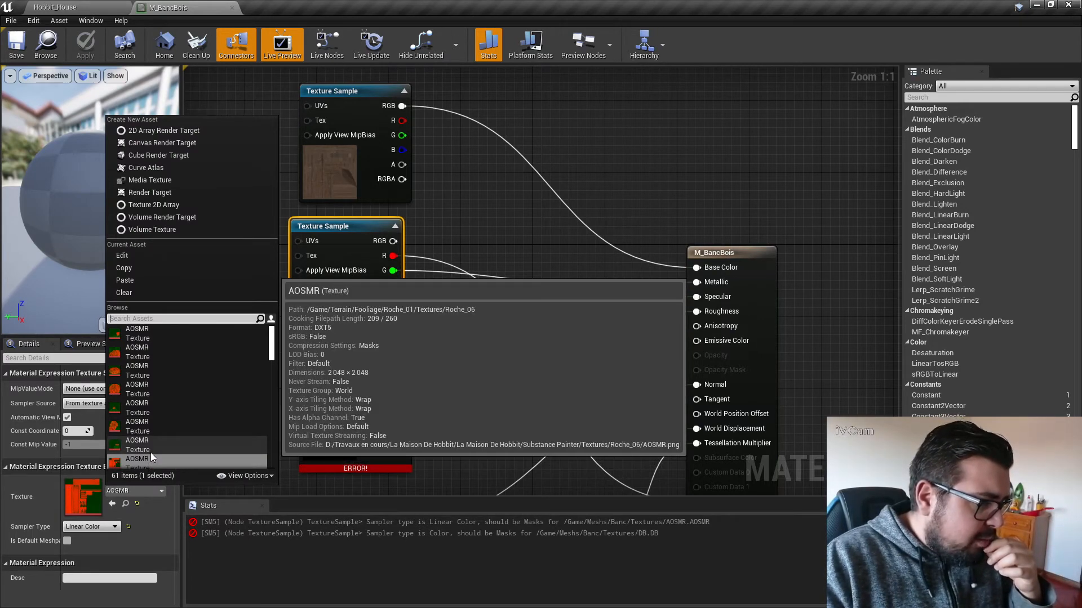
pyautogui.click(151, 452)
pyautogui.click(141, 490)
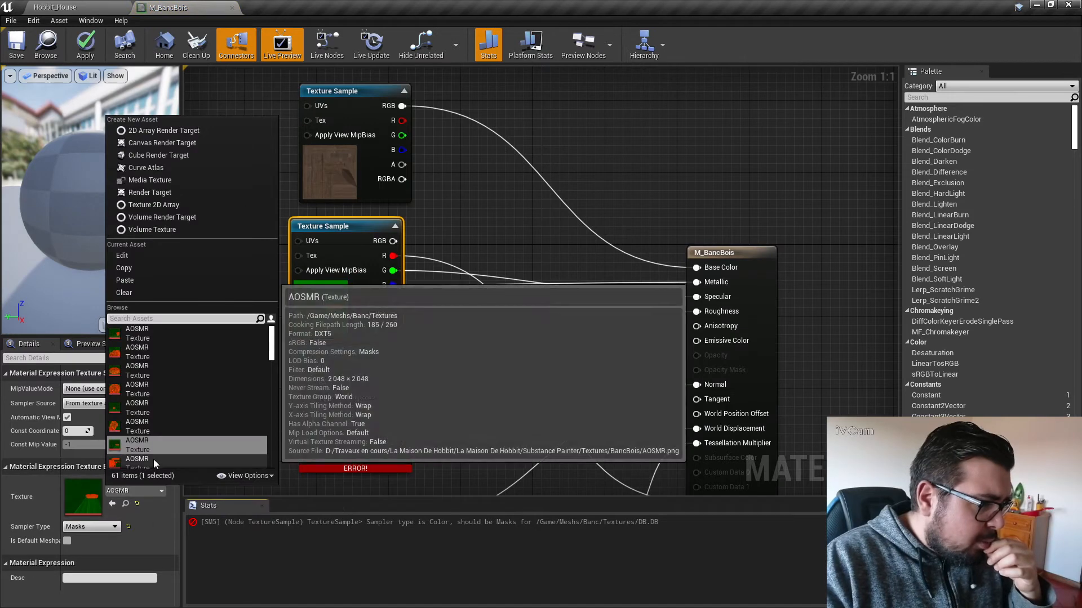
pyautogui.click(154, 459)
pyautogui.click(80, 50)
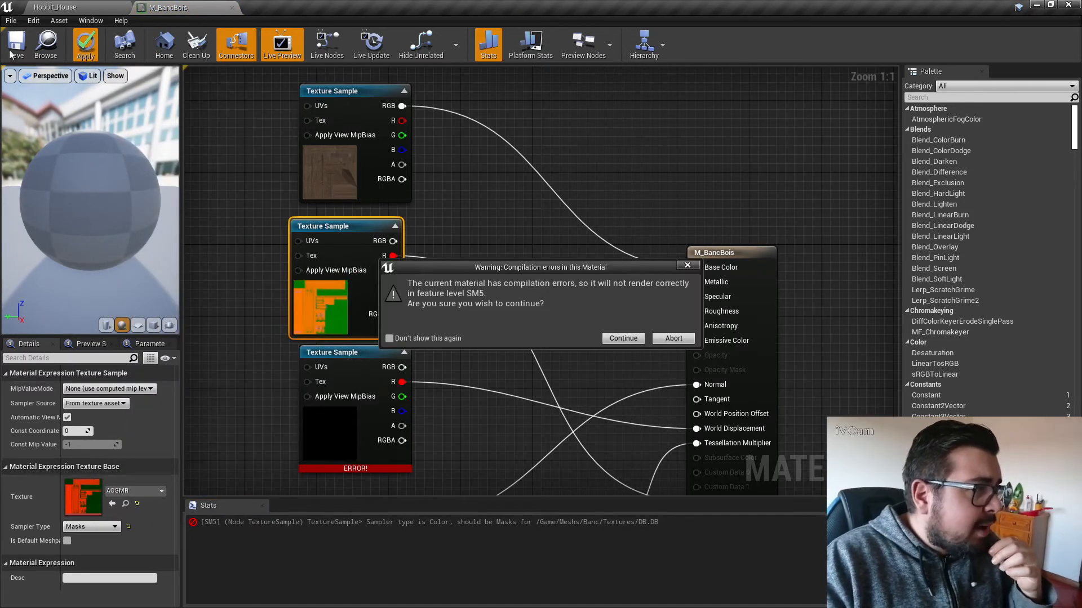
pyautogui.click(622, 339)
# Reassign the bench's DB texture to the displacement Texture Sample in M_BancBois so its sampler type becomes Masks.
pyautogui.click(345, 450)
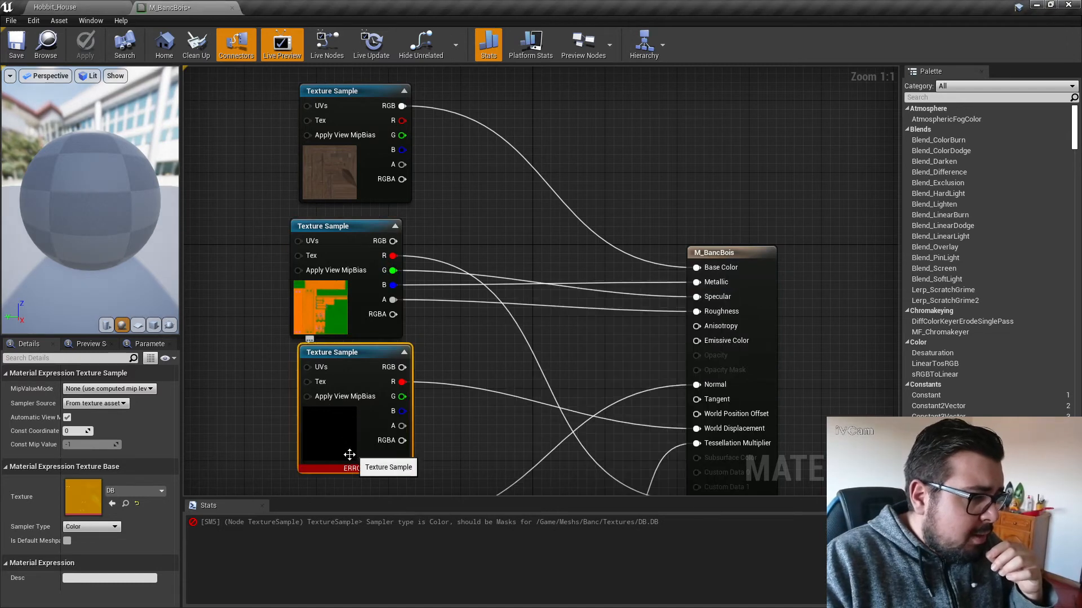
pyautogui.click(153, 492)
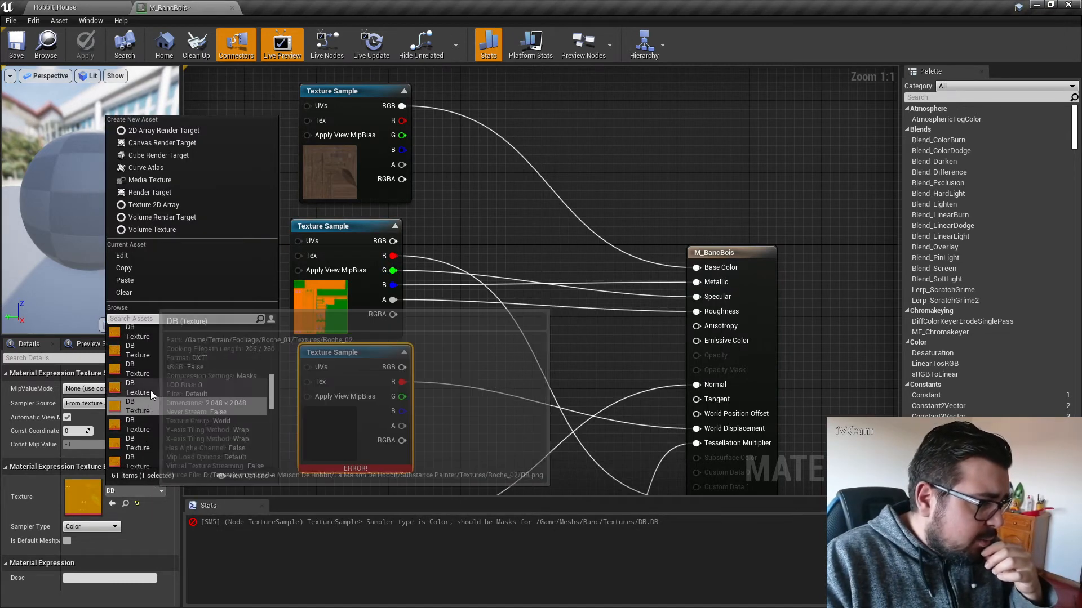
pyautogui.click(150, 390)
pyautogui.click(151, 489)
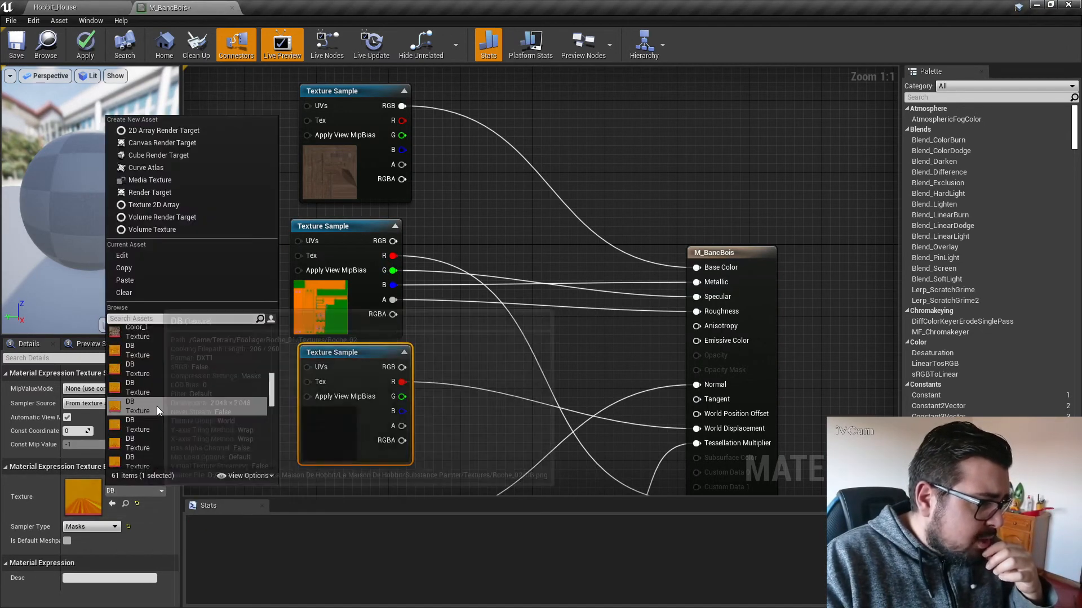
pyautogui.click(148, 428)
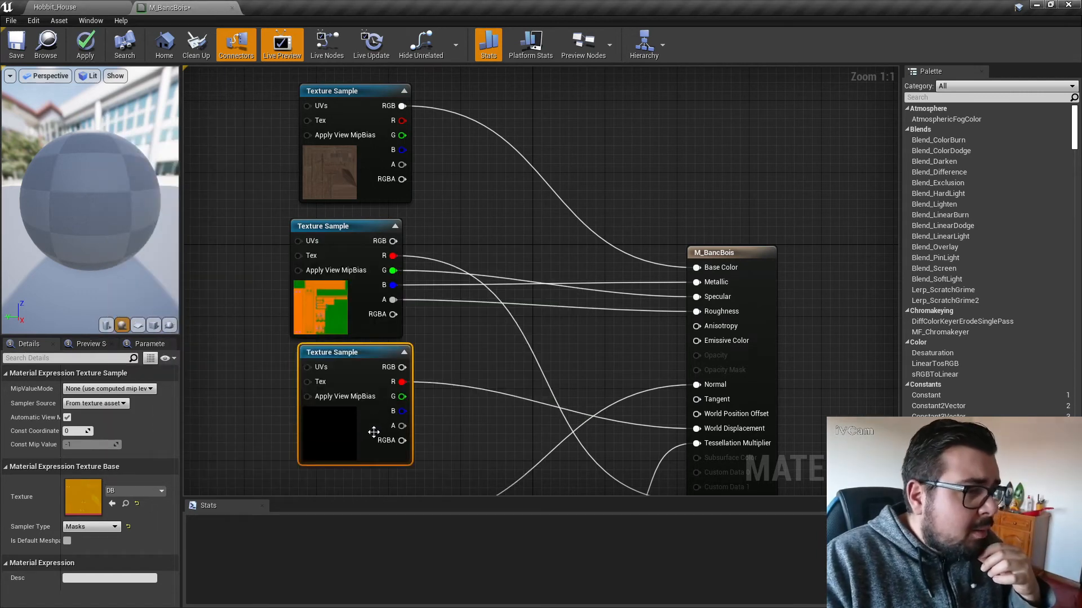
# Reassign the bench's Normal_Unreal texture to the normal Texture Sample, then apply, save and close M_BancBois.
pyautogui.moveTo(460, 450); pyautogui.dragTo(512, 248, button='right')
pyautogui.click(383, 366)
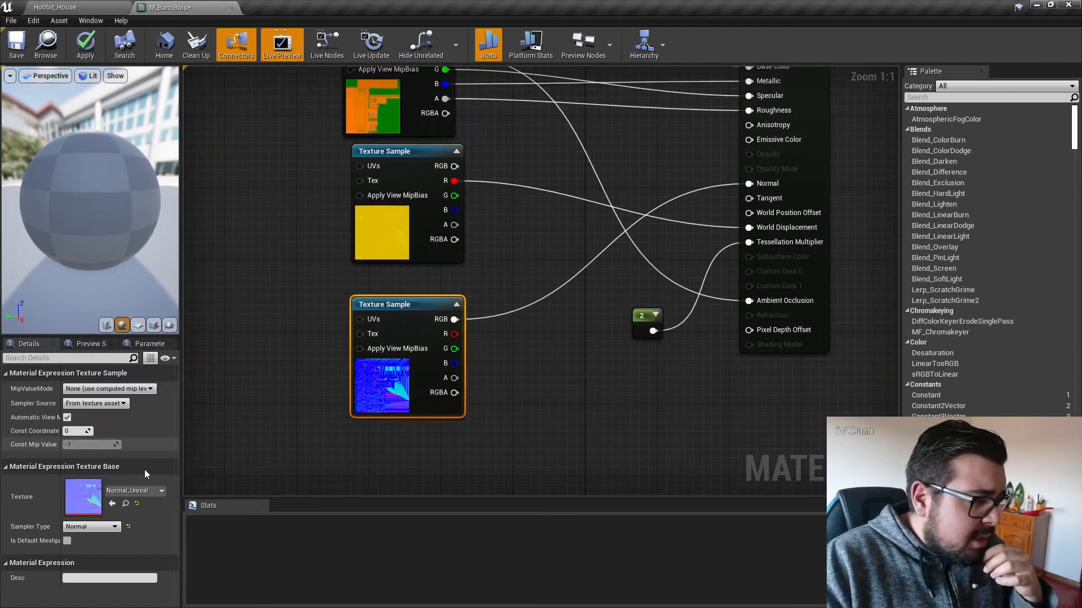
pyautogui.click(147, 489)
pyautogui.click(158, 387)
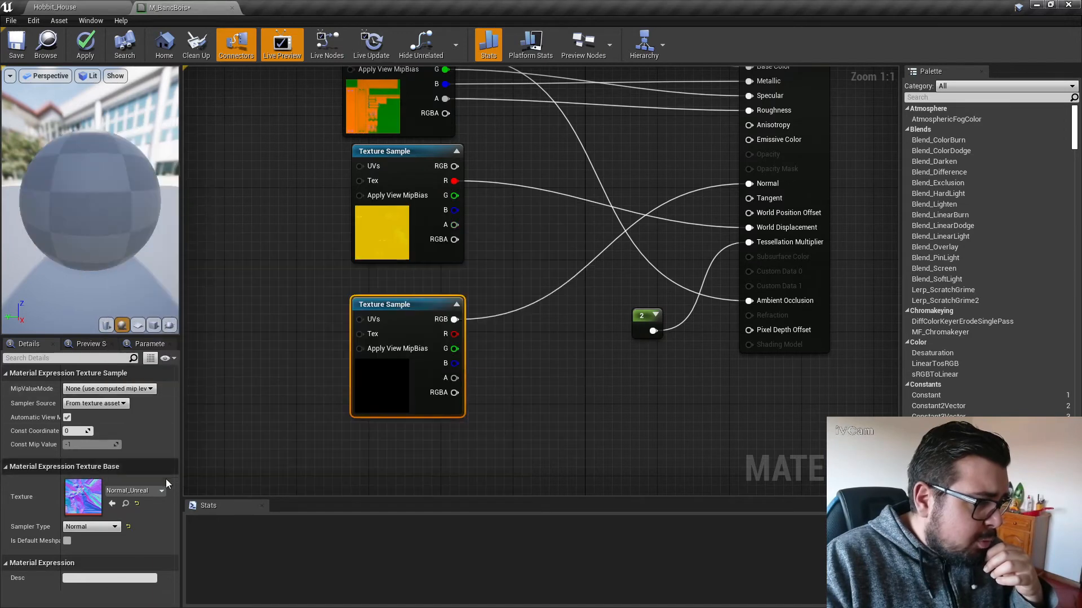
pyautogui.click(163, 491)
pyautogui.click(167, 420)
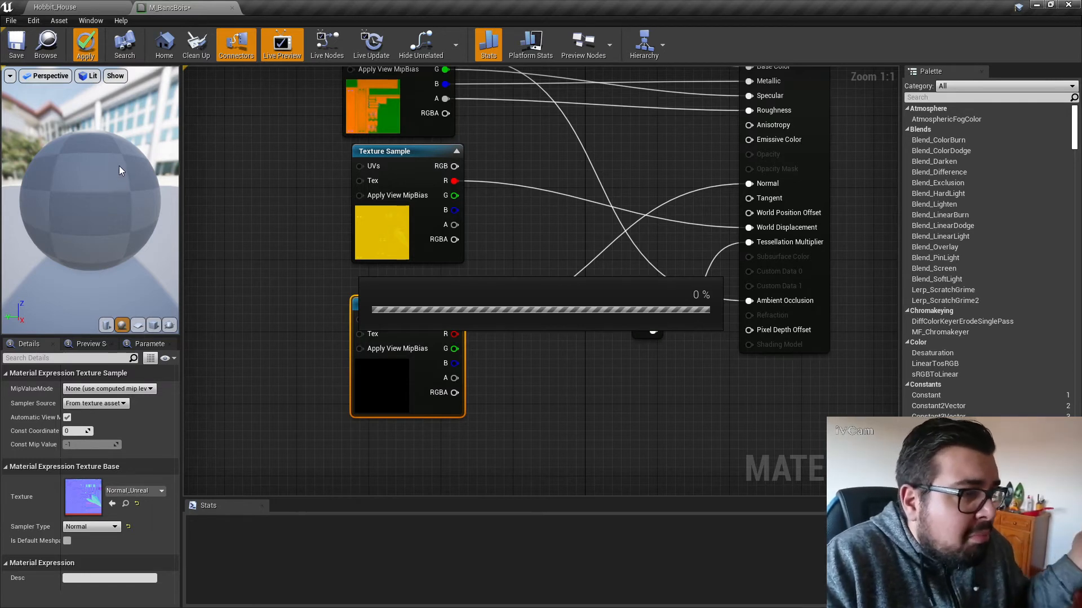
pyautogui.click(17, 50)
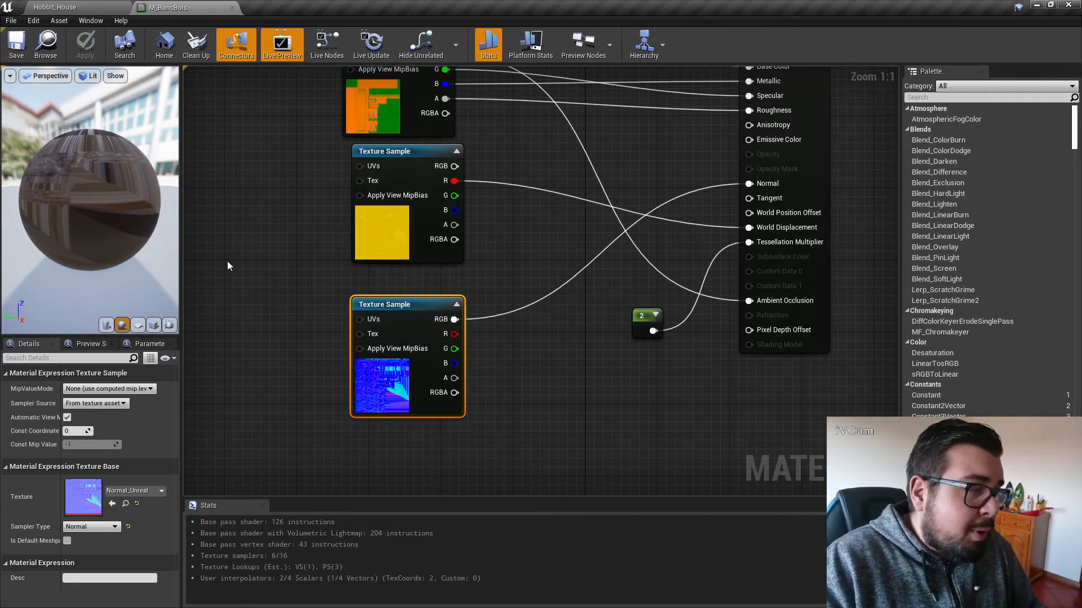
pyautogui.click(233, 9)
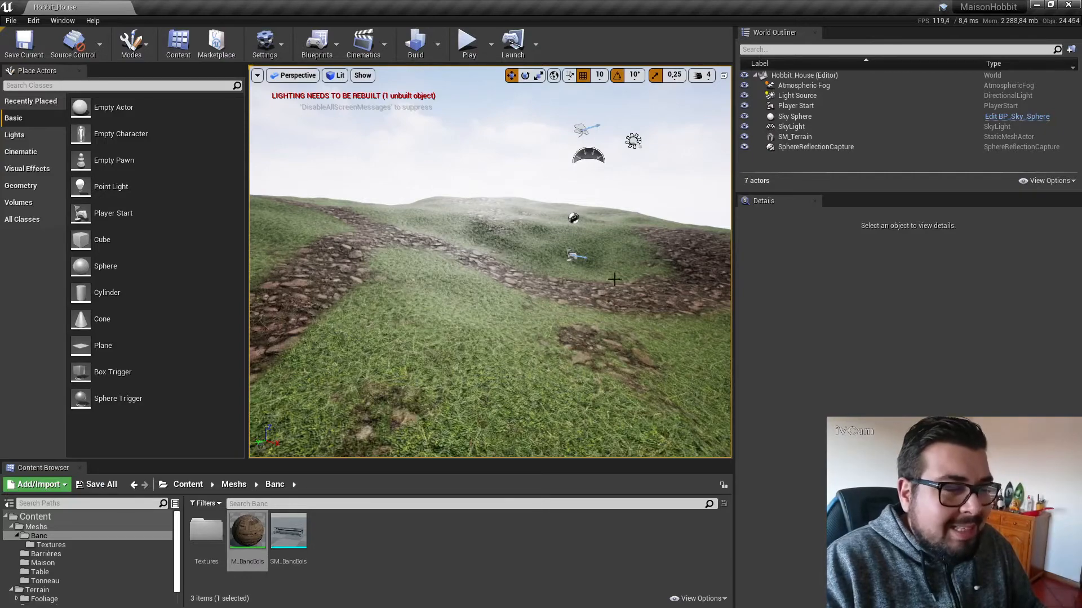
# Inspect the textured SM_BancBois mesh from several angles in its preview, then close it.
pyautogui.doubleClick(289, 533)
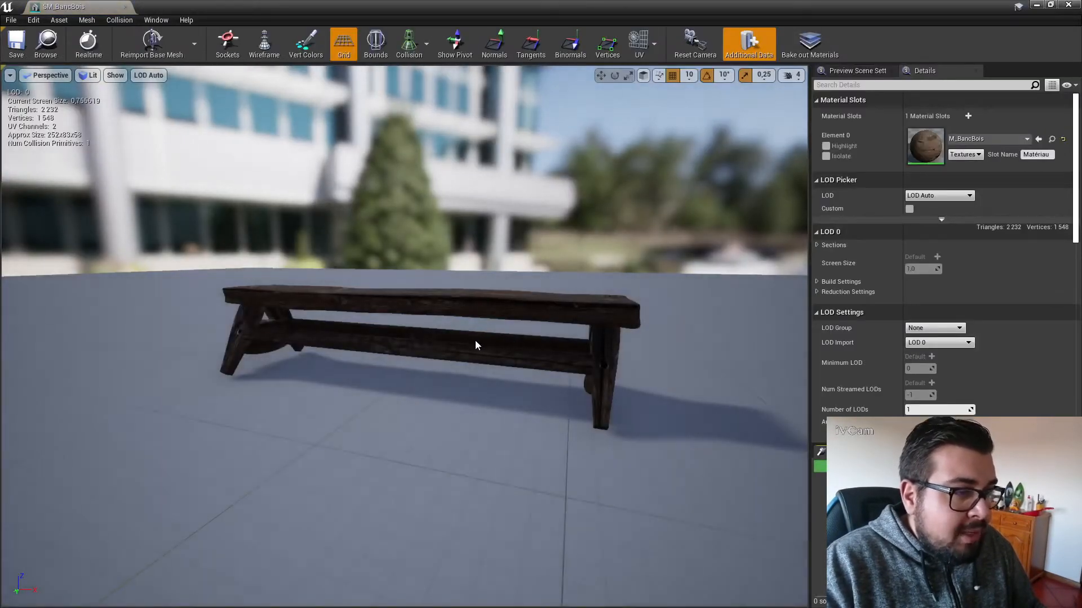
pyautogui.moveTo(475, 342)
pyautogui.mouseDown()
pyautogui.moveTo(648, 342)
pyautogui.moveTo(665, 316)
pyautogui.moveTo(620, 333)
pyautogui.moveTo(471, 342)
pyautogui.mouseUp()
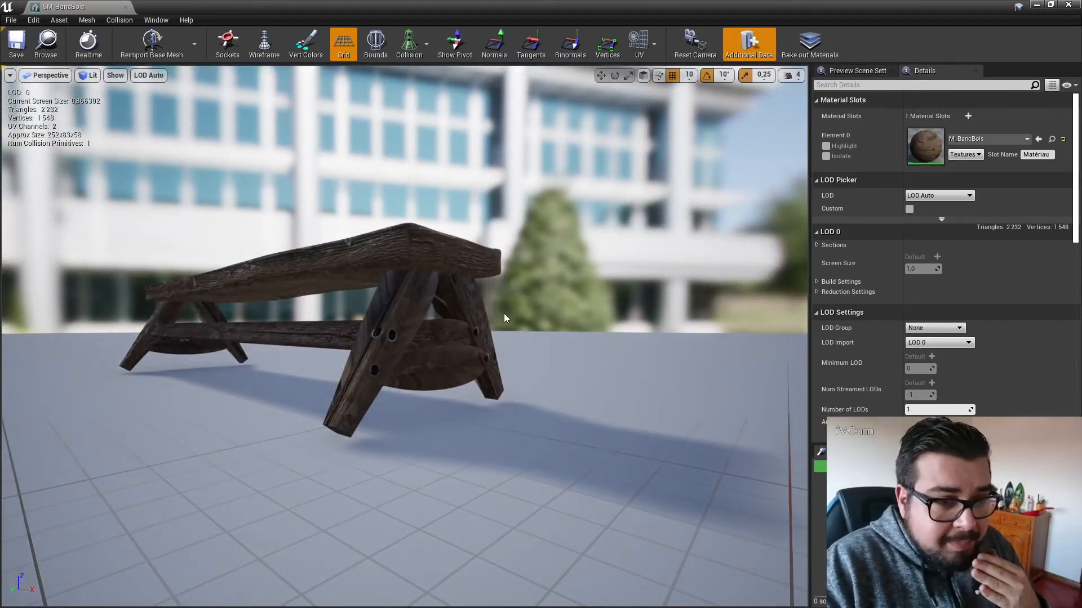
pyautogui.click(126, 7)
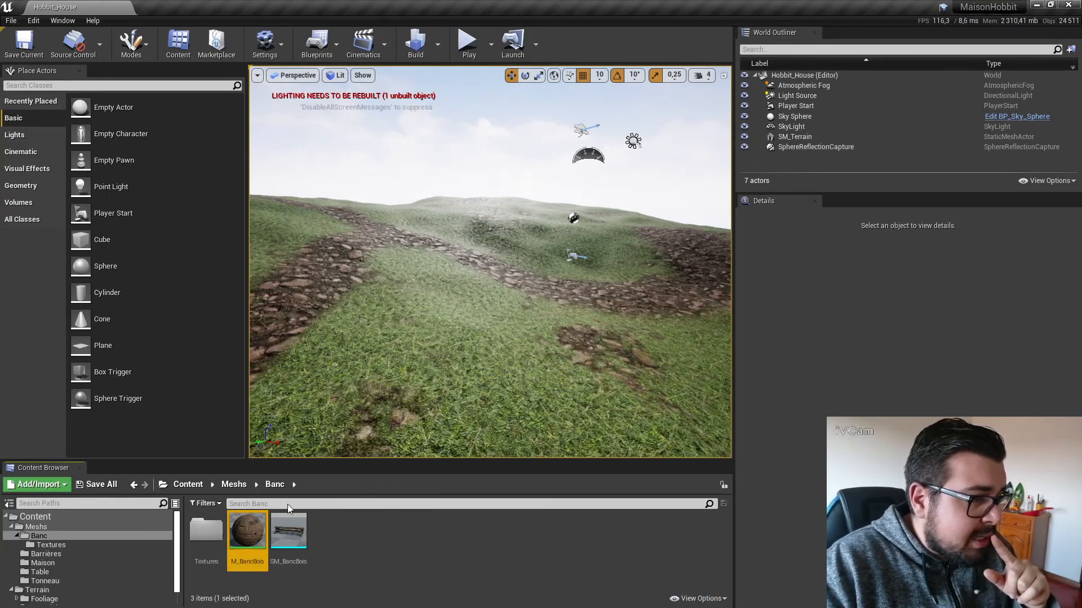
# Delete the tessellation multiplier constant and the DB displacement Texture Sample from the M_BancBois material graph.
pyautogui.doubleClick(246, 543)
pyautogui.click(400, 400)
pyautogui.press('Delete')
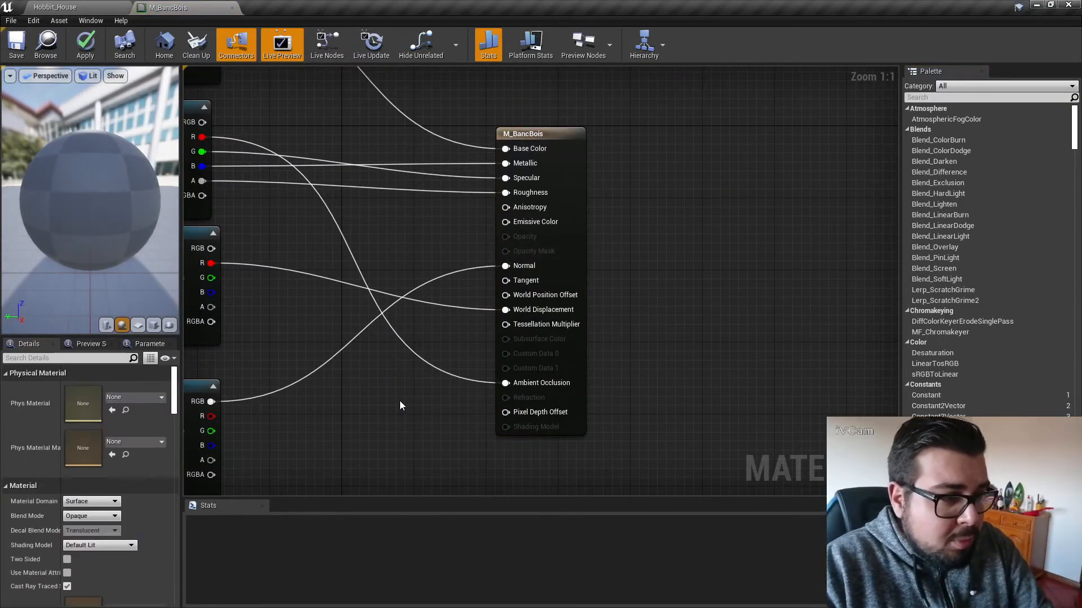
pyautogui.moveTo(514, 337); pyautogui.dragTo(651, 328, button='right')
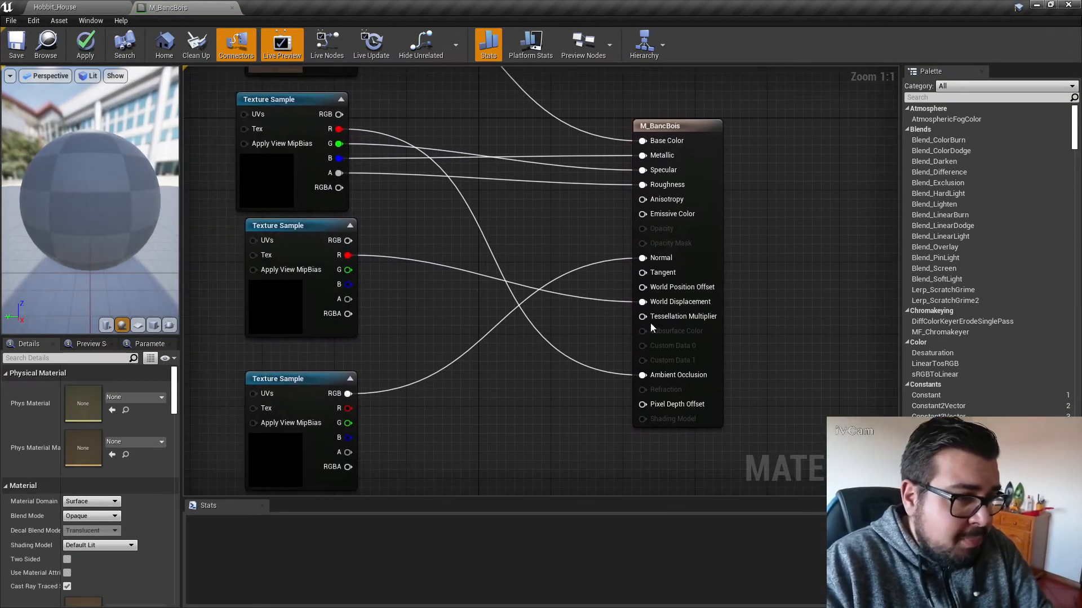
pyautogui.click(296, 242)
pyautogui.press('Delete')
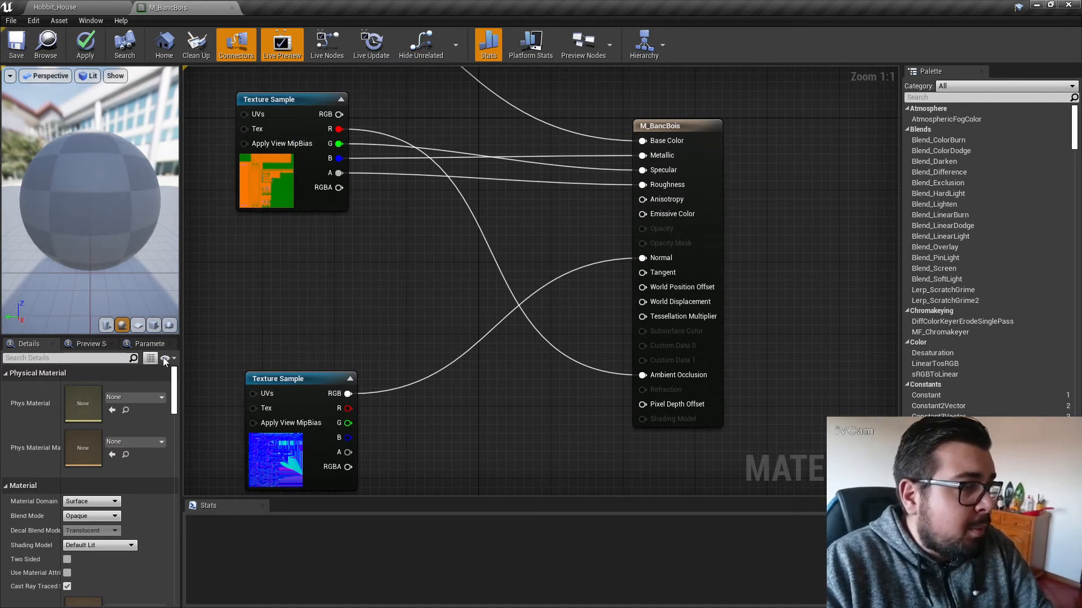
# Set M_BancBois's tessellation mode to No Tessellation, then apply, save and close the material.
pyautogui.click(693, 135)
pyautogui.scroll(-1, 92, 530)
pyautogui.scroll(-10, 92, 530)
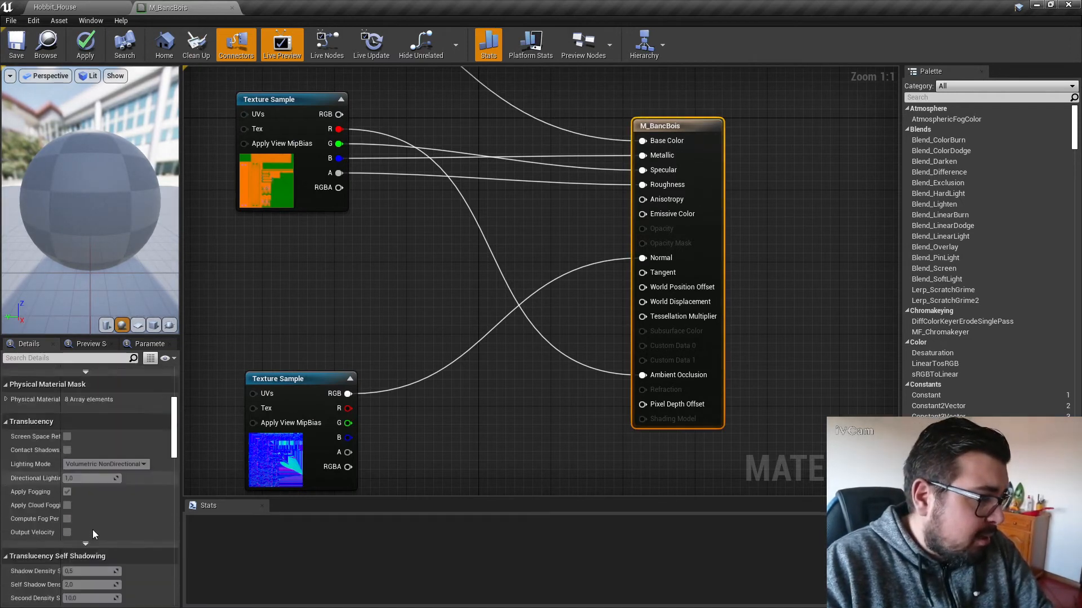
pyautogui.click(90, 517)
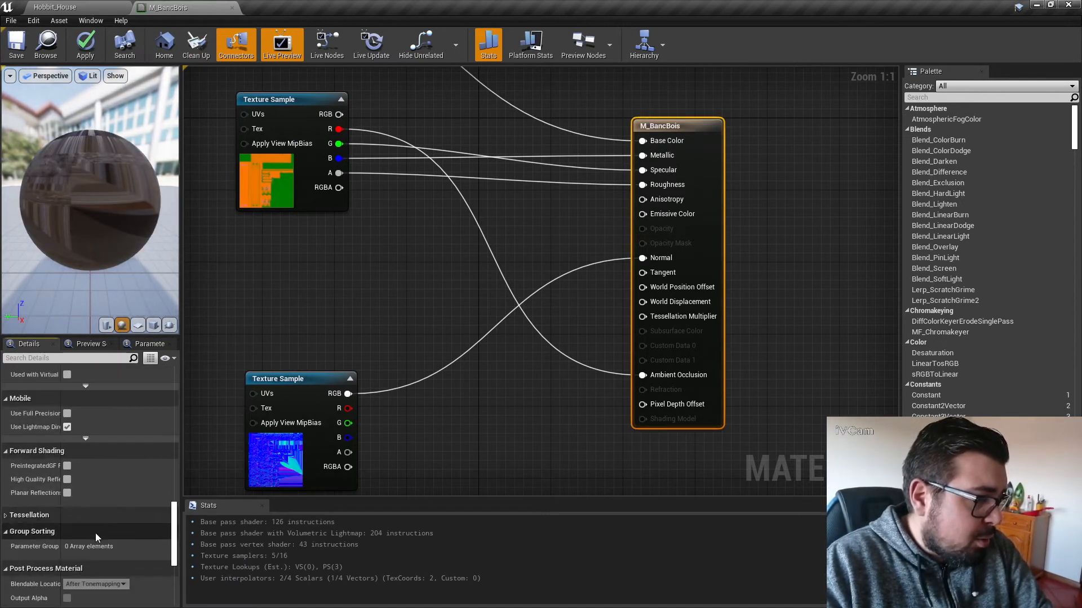
pyautogui.click(61, 516)
pyautogui.click(106, 533)
pyautogui.click(90, 543)
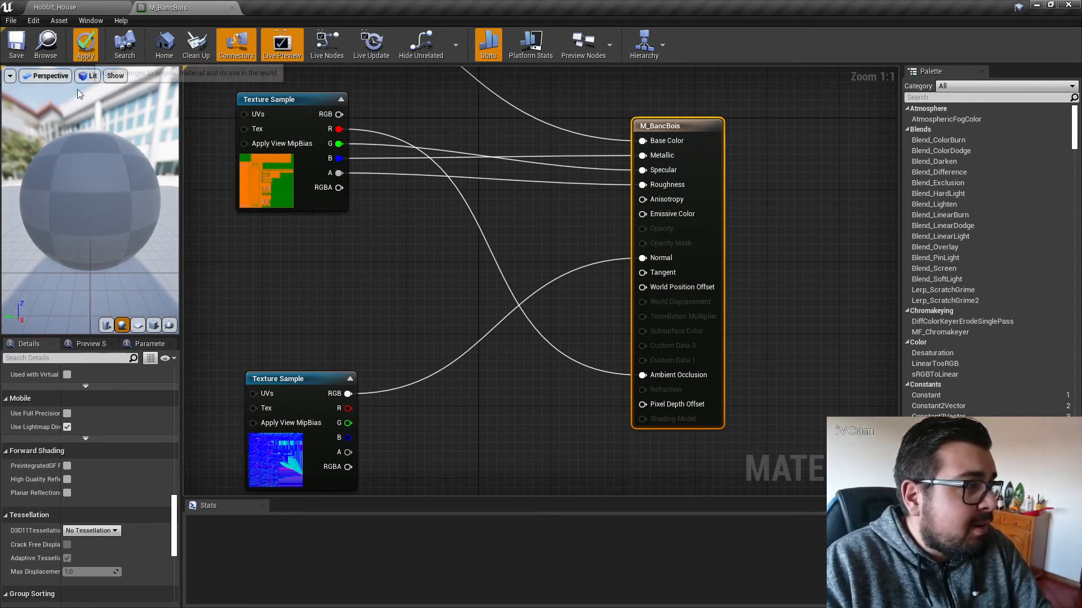
pyautogui.click(20, 53)
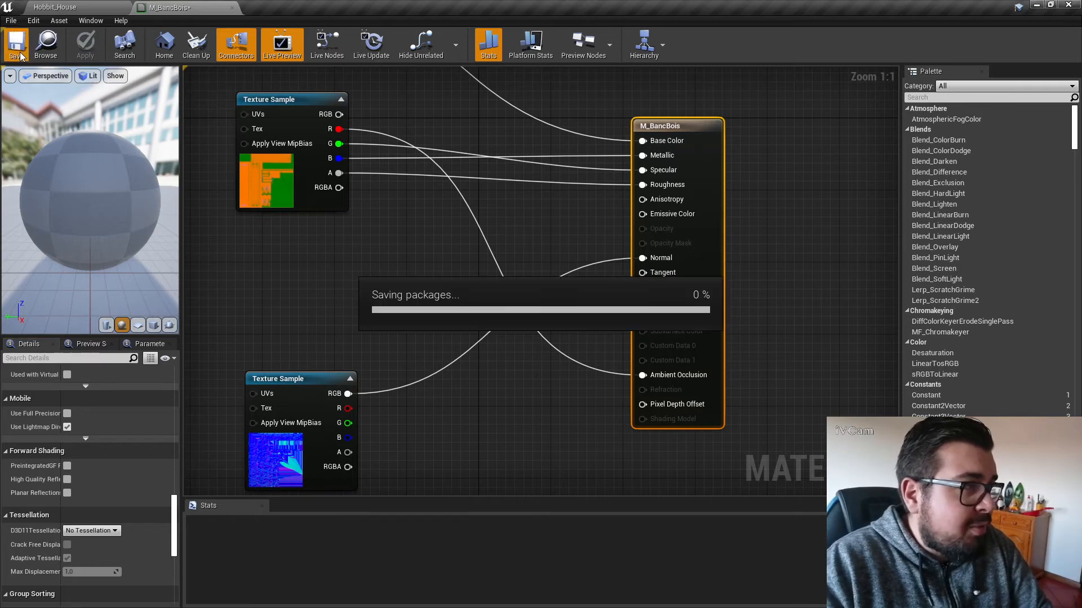
pyautogui.click(232, 7)
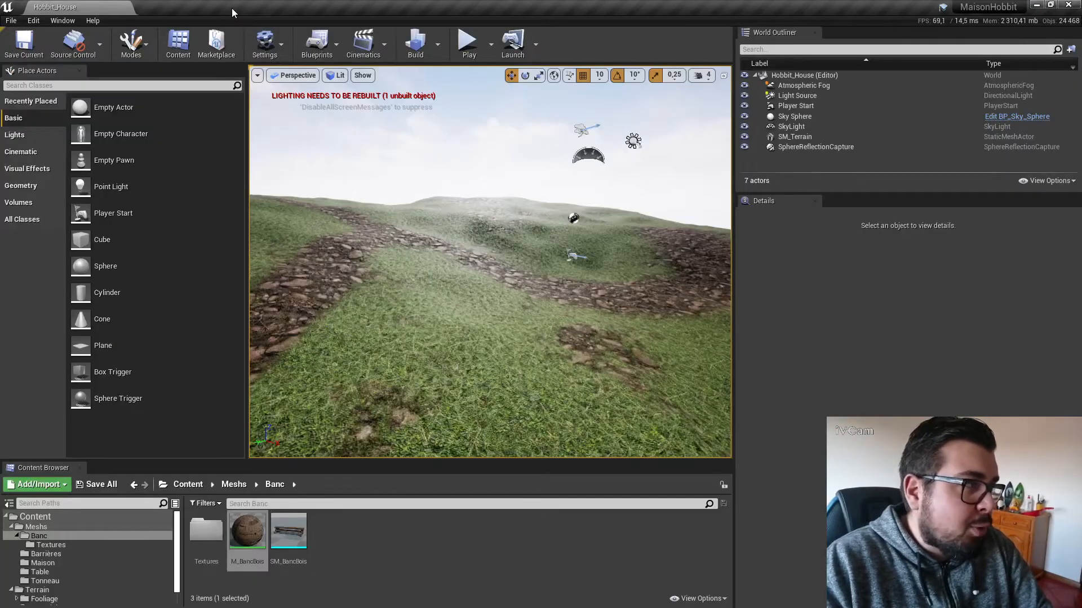
# Check how the bench mesh looks without tessellation from several angles in its preview, then close it.
pyautogui.click(289, 527)
pyautogui.doubleClick(289, 525)
pyautogui.moveTo(488, 326); pyautogui.dragTo(608, 330)
pyautogui.moveTo(488, 326); pyautogui.dragTo(543, 338, button='right')
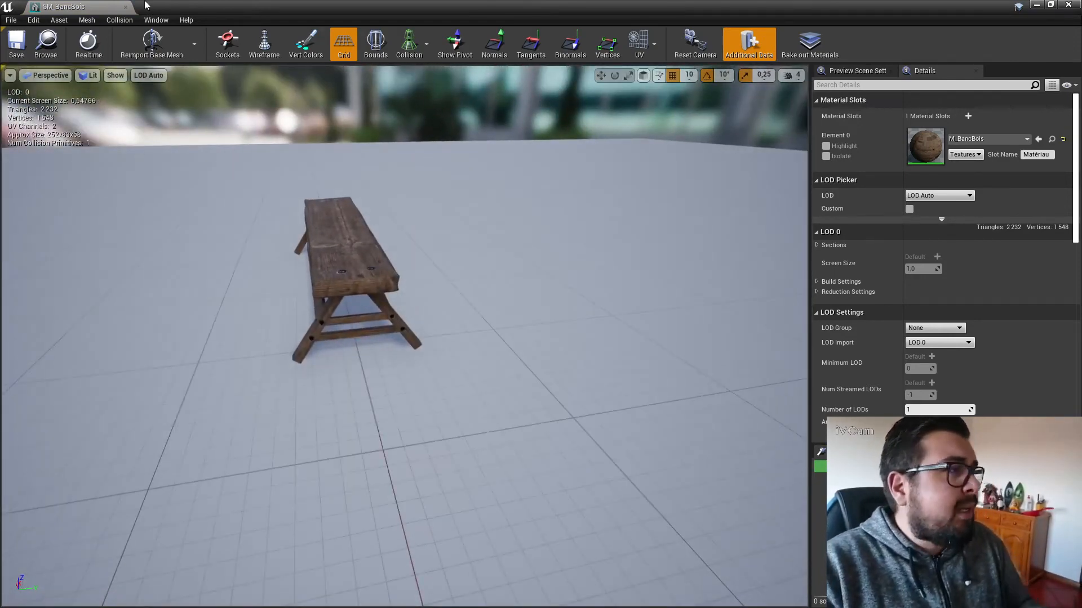
pyautogui.click(125, 7)
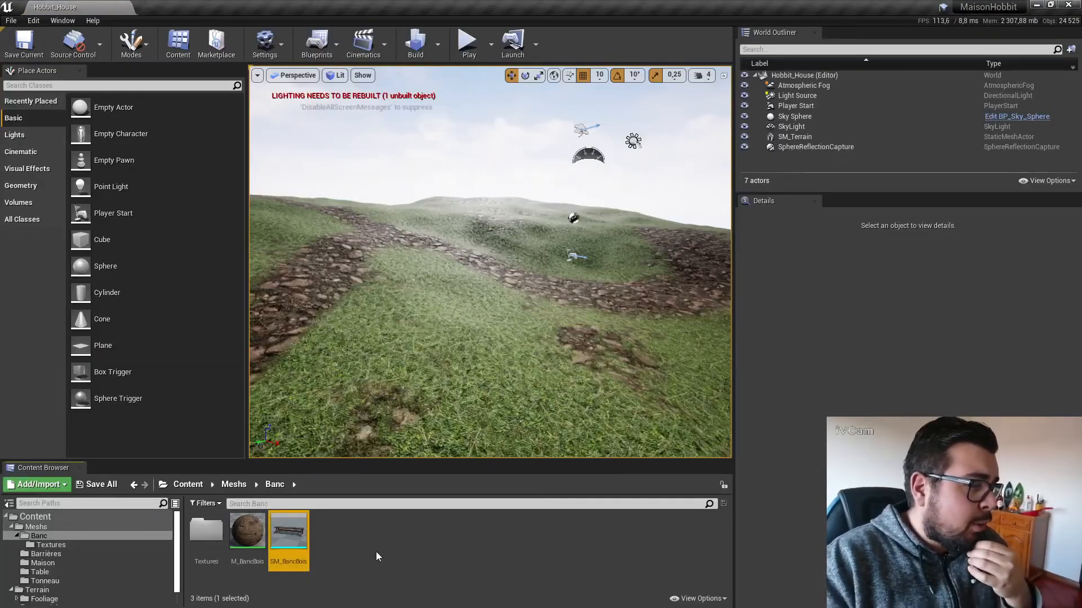
# Minimize Unreal Engine and launch Blender from the desktop.
pyautogui.click(321, 544)
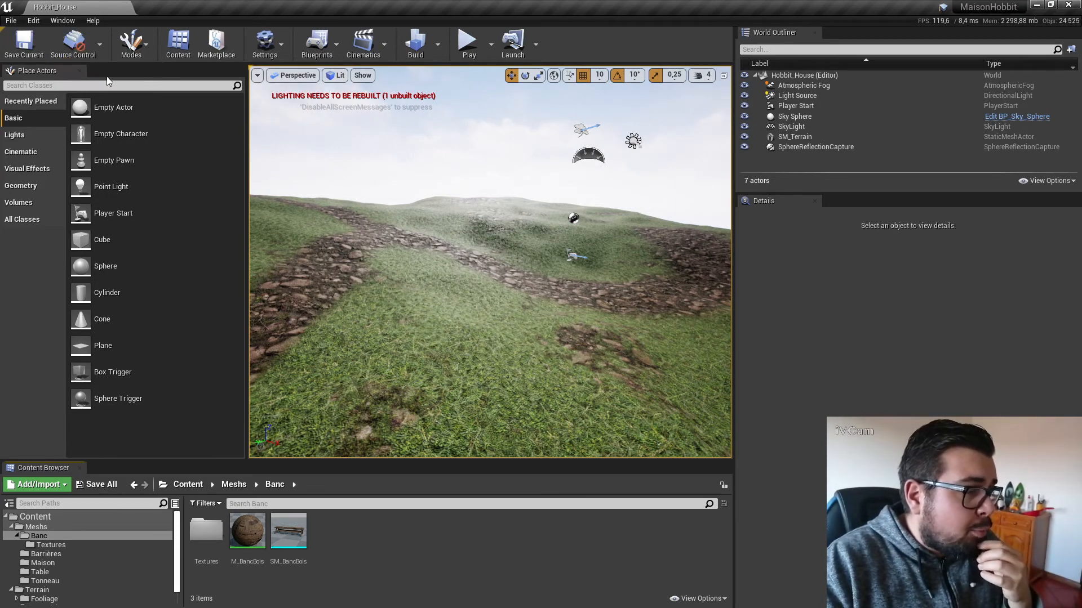
pyautogui.click(1035, 5)
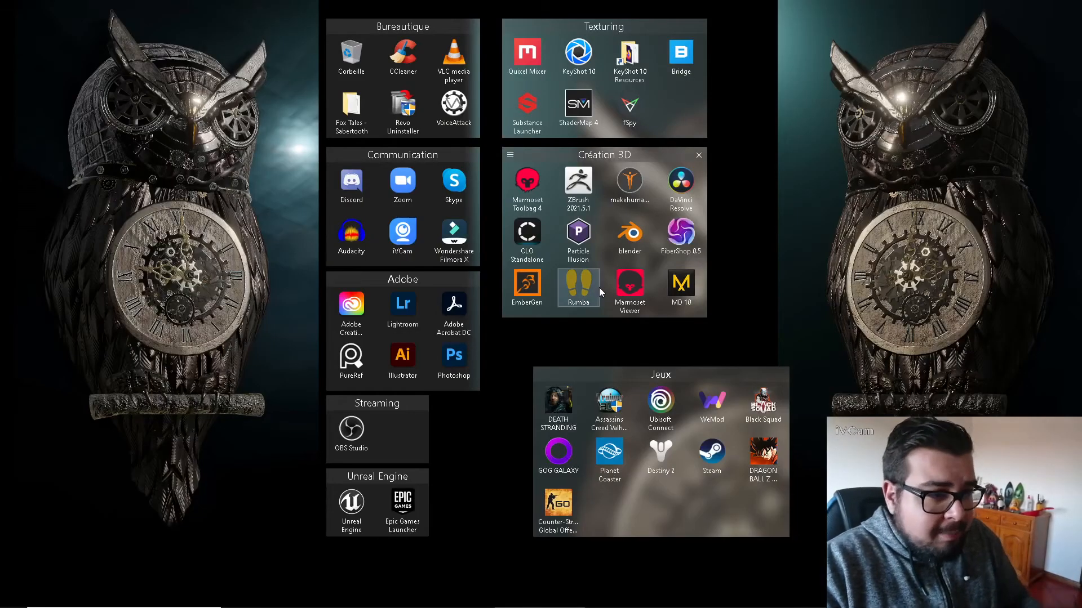
pyautogui.press('super')
pyautogui.click(638, 237)
pyautogui.doubleClick(638, 237)
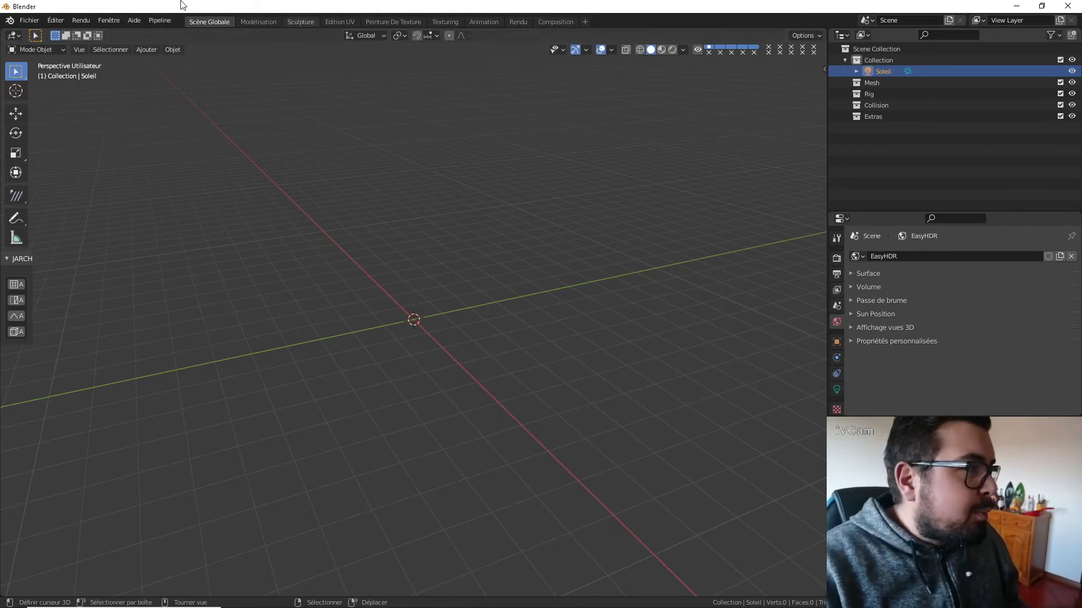
# Import SM_BancFer.fbx from the project's Export folder as an FBX file.
pyautogui.click(31, 20)
pyautogui.moveTo(79, 172)
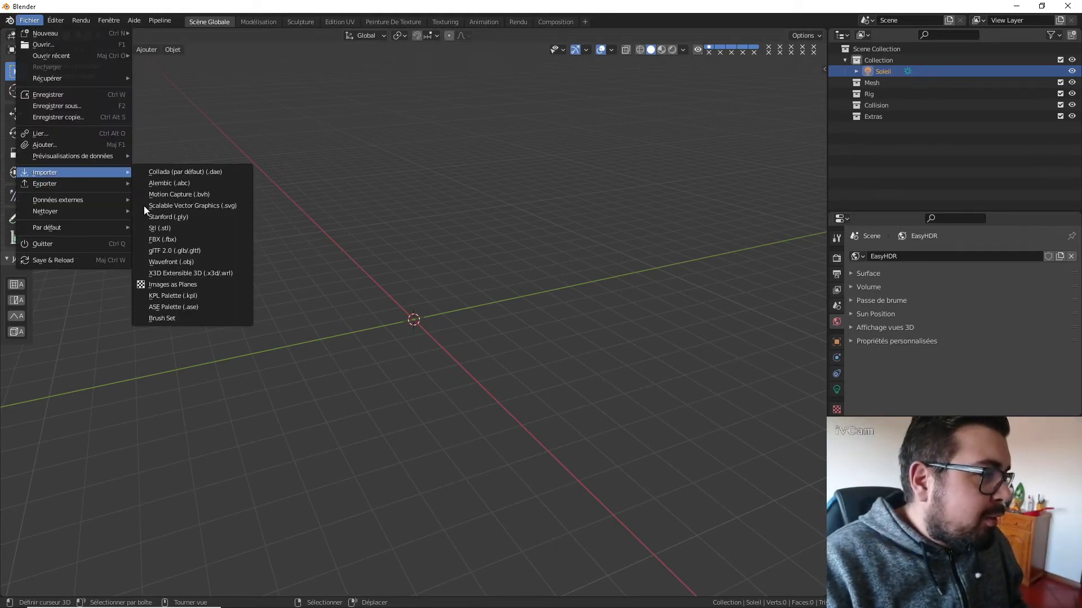
pyautogui.click(174, 237)
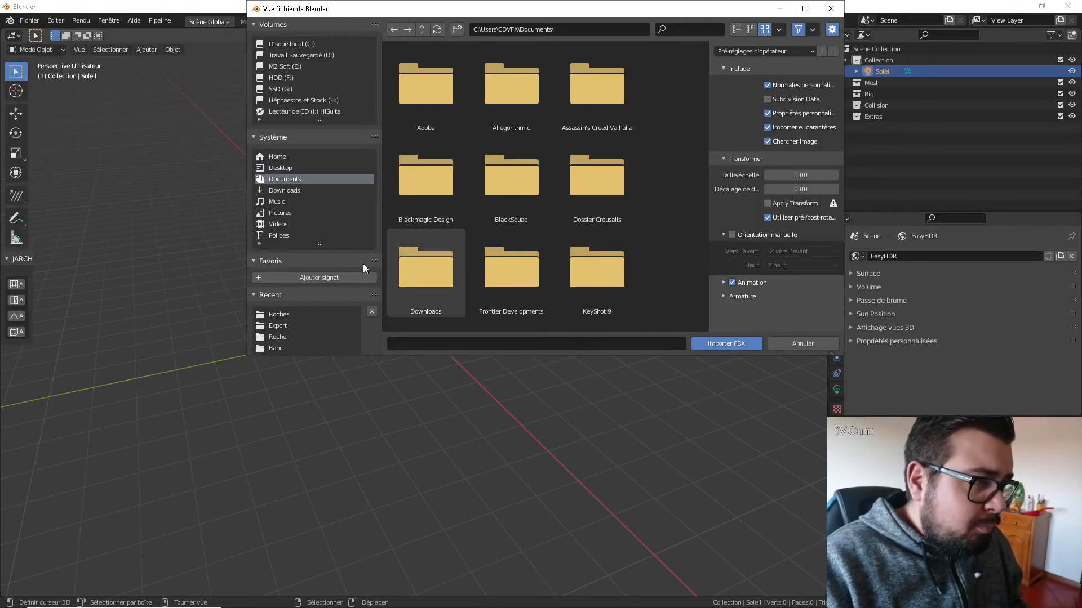
pyautogui.click(281, 314)
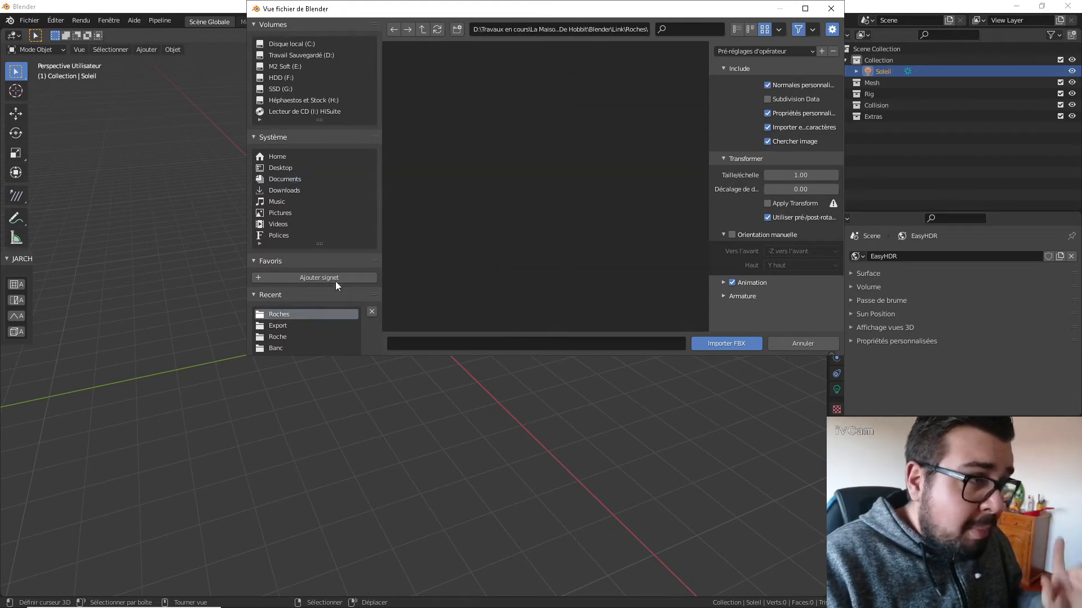
pyautogui.click(283, 326)
pyautogui.doubleClick(522, 89)
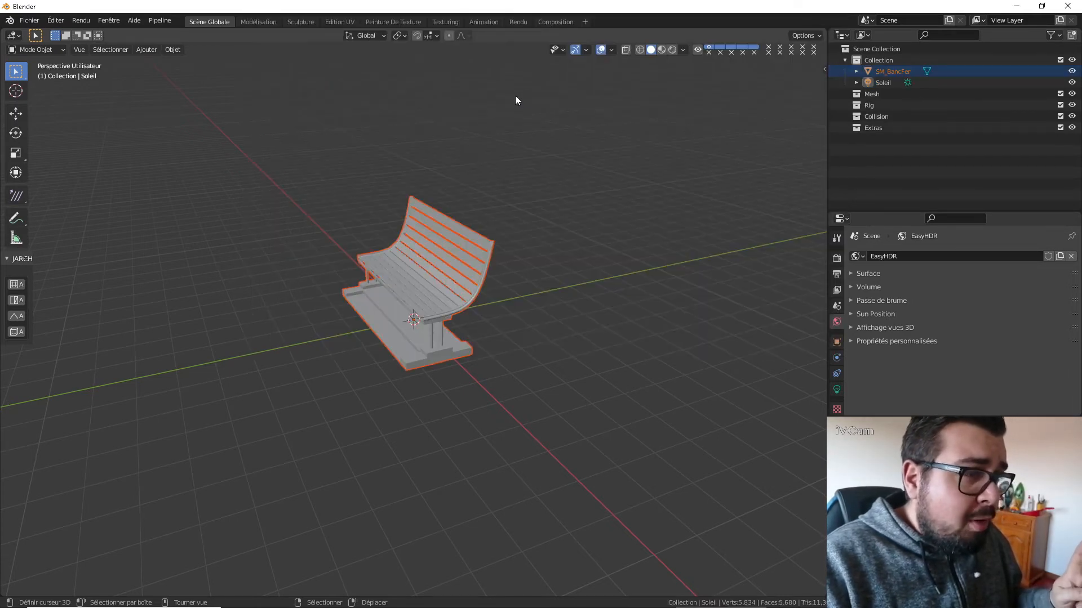
# Select the imported SM_BancFer bench and add a new material to it.
pyautogui.moveTo(444, 260); pyautogui.dragTo(631, 282, button='middle')
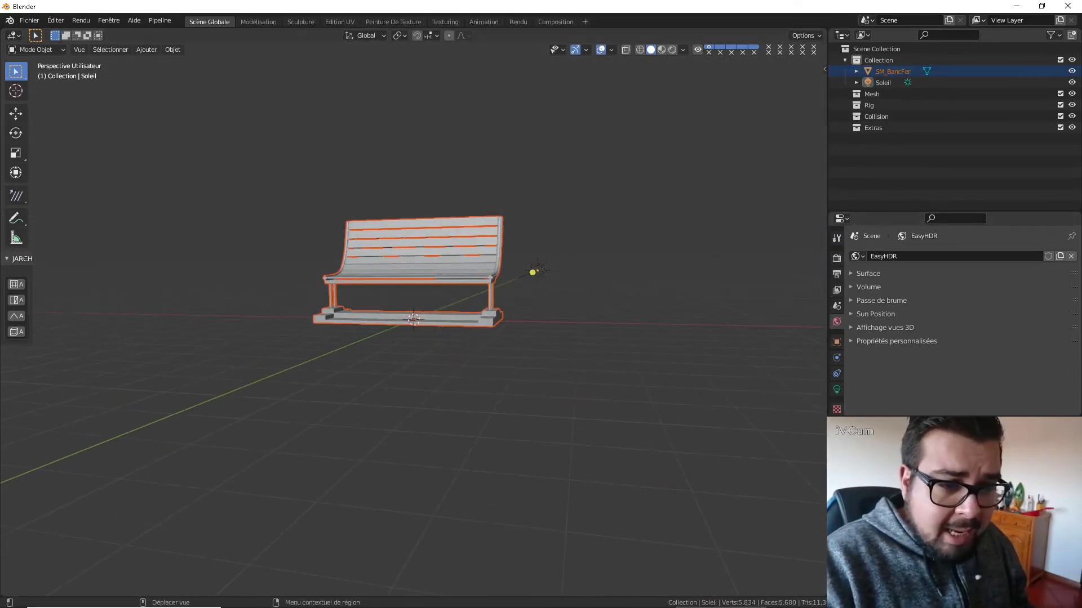
pyautogui.click(496, 286)
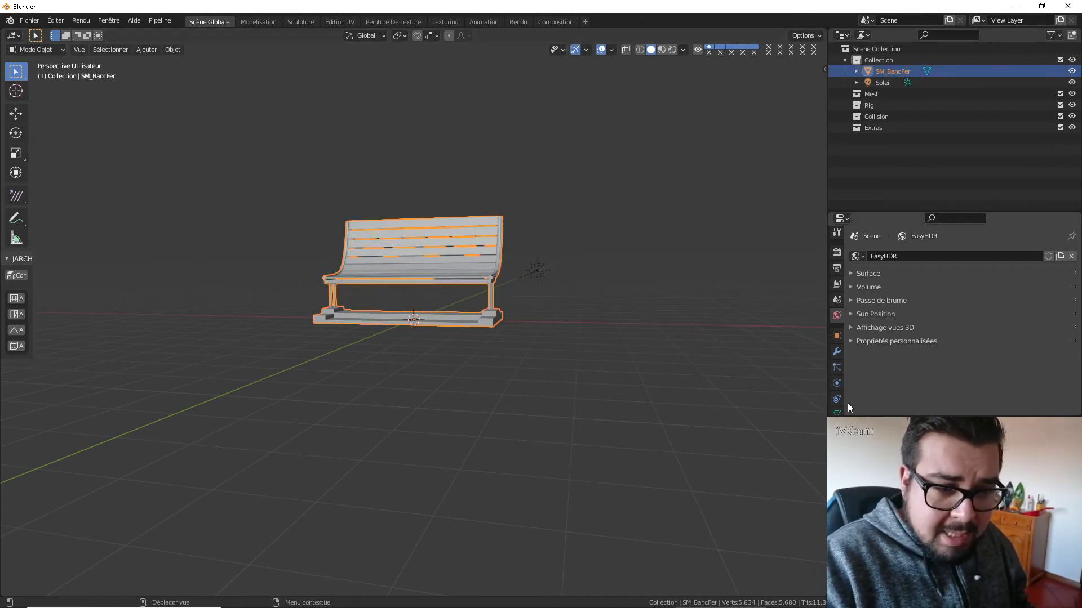
pyautogui.scroll(-2, 837, 388)
pyautogui.click(837, 384)
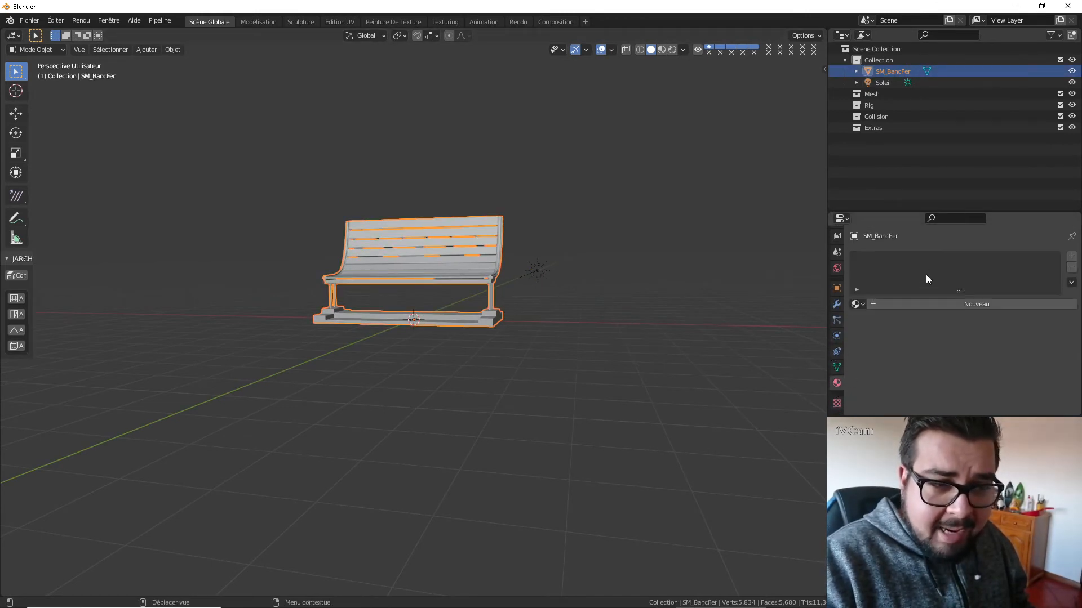
pyautogui.click(913, 304)
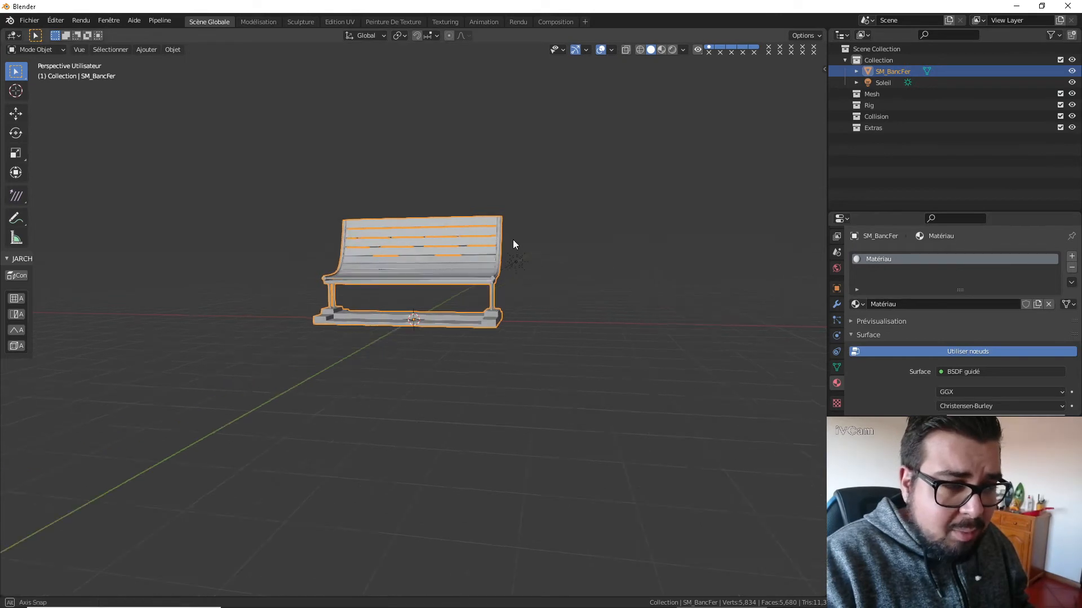
# Enter Edit Mode on the bench and deselect all of its geometry.
pyautogui.moveTo(513, 241); pyautogui.dragTo(686, 269, button='middle')
pyautogui.scroll(3, 594, 260)
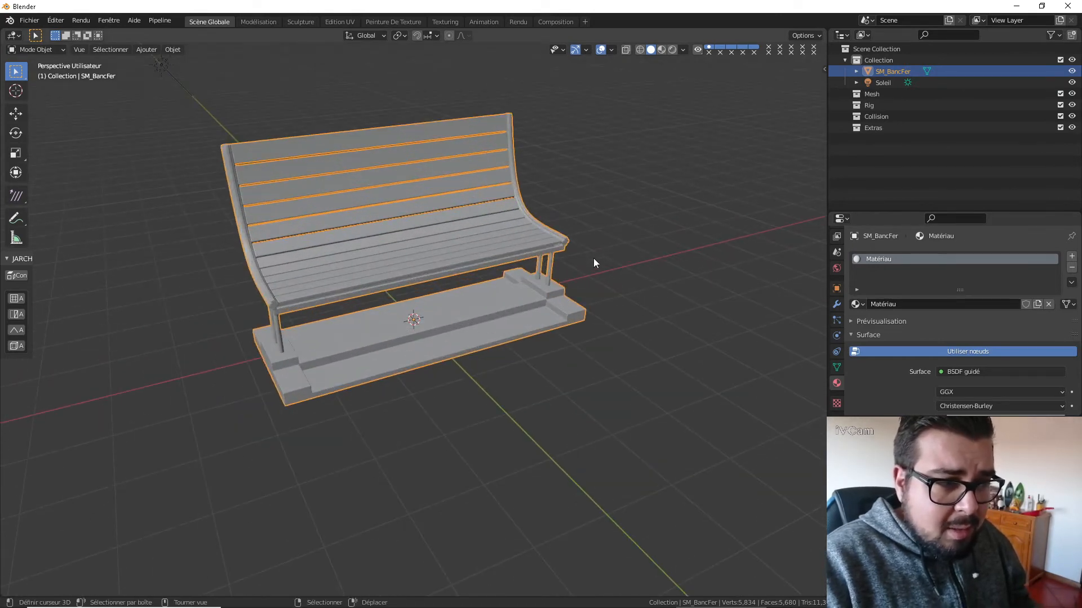
pyautogui.press('Tab')
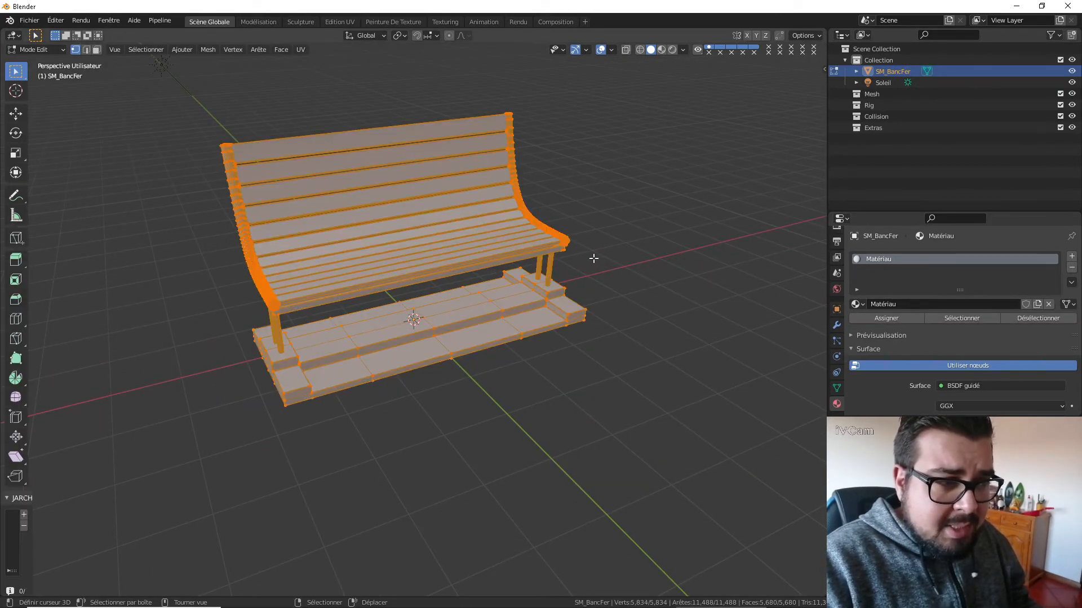
pyautogui.press('a')
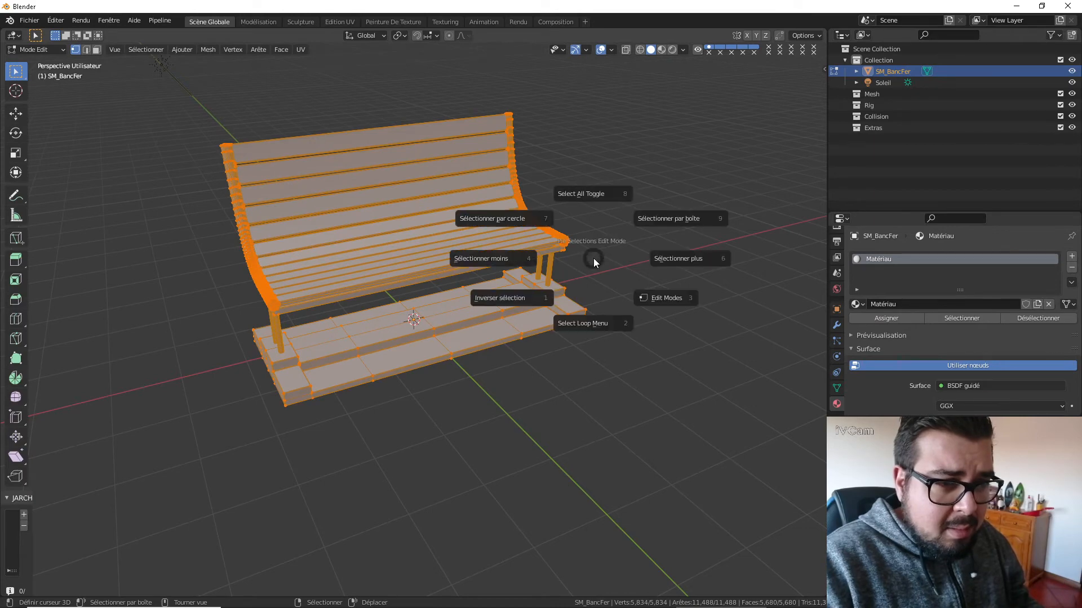
pyautogui.click(606, 200)
# Select the bench's linked side rails, seat frame, base and legs in face mode, and invert the selection to the wooden slats.
pyautogui.moveTo(573, 198); pyautogui.dragTo(336, 263, button='middle')
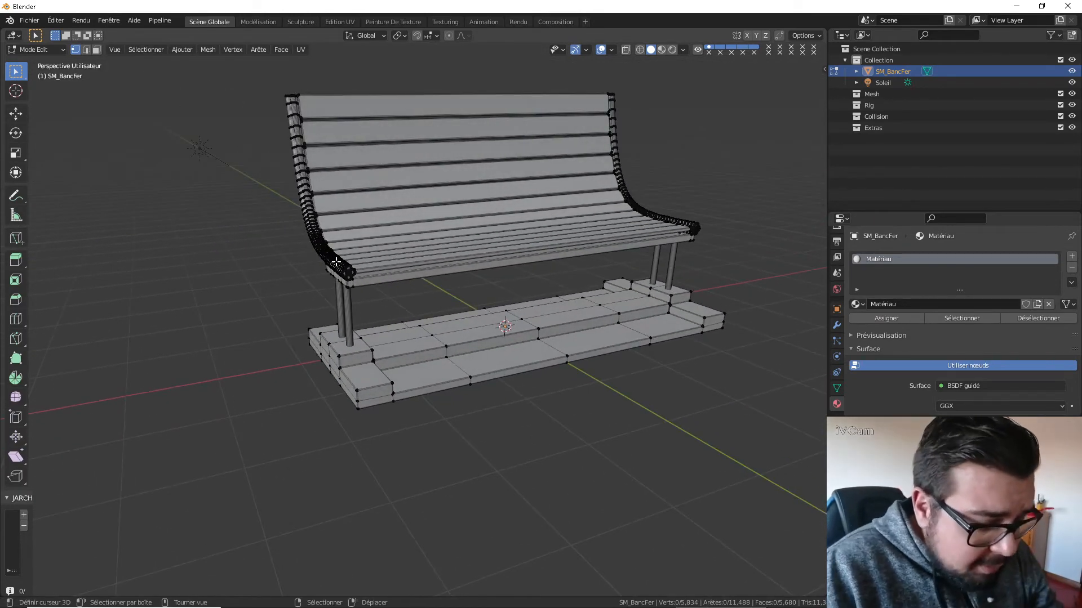
pyautogui.press('l')
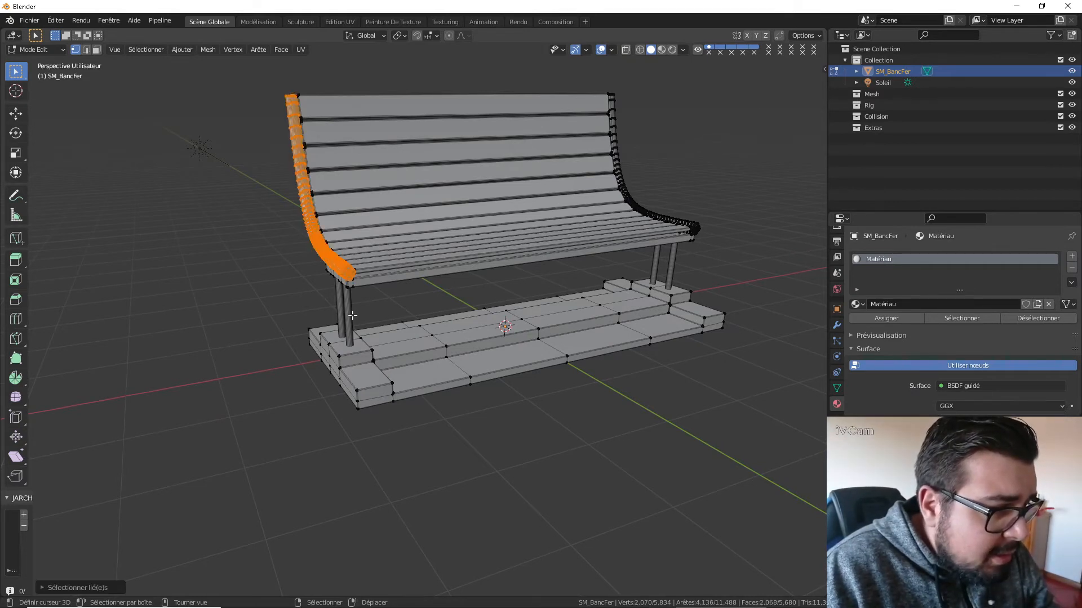
pyautogui.press('l')
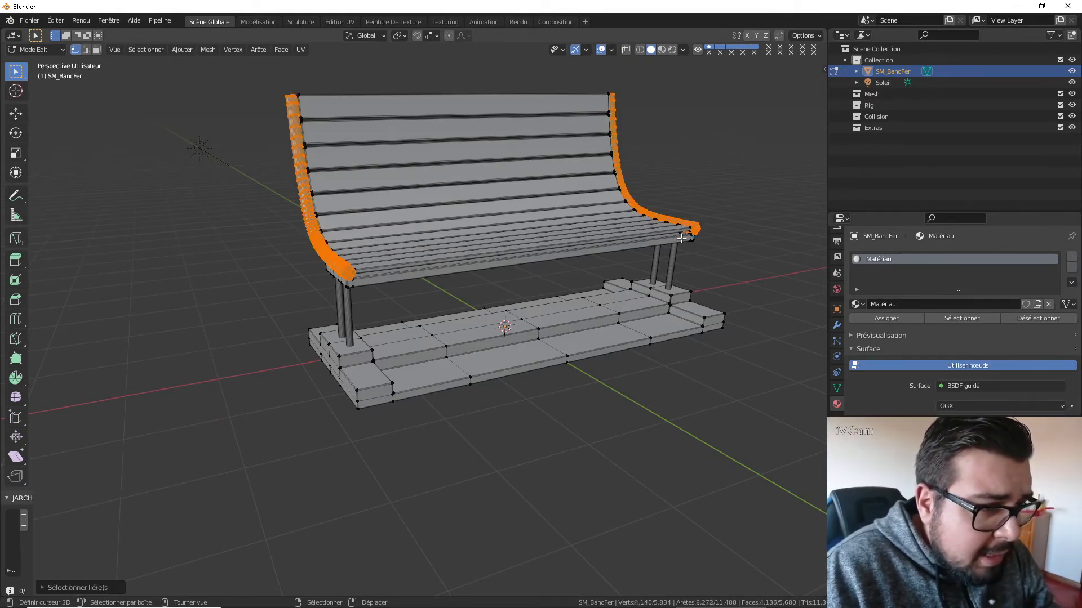
pyautogui.press('l')
pyautogui.press('l')
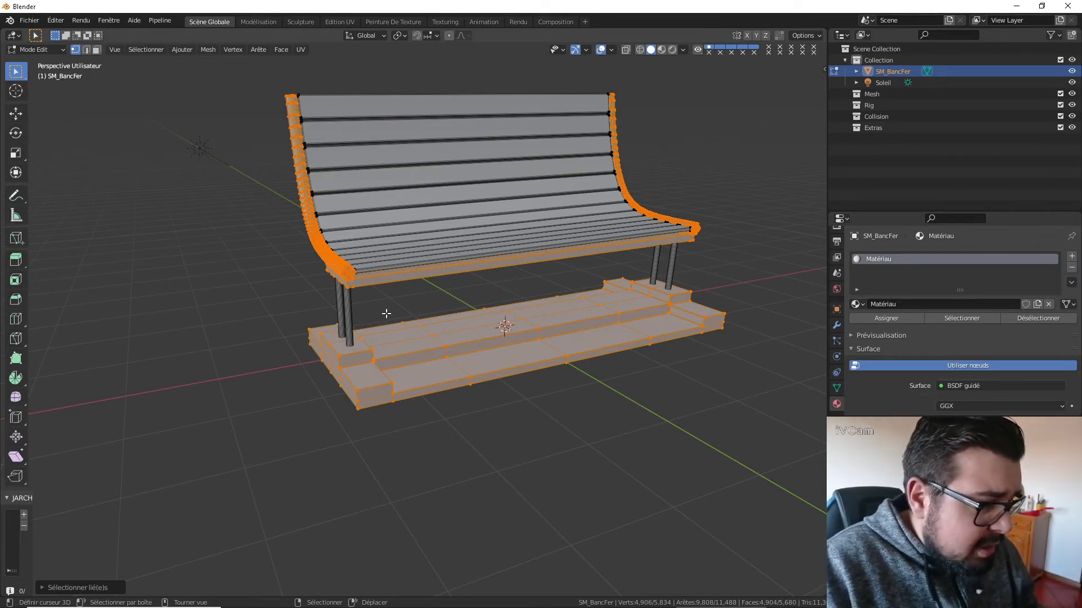
pyautogui.press('3')
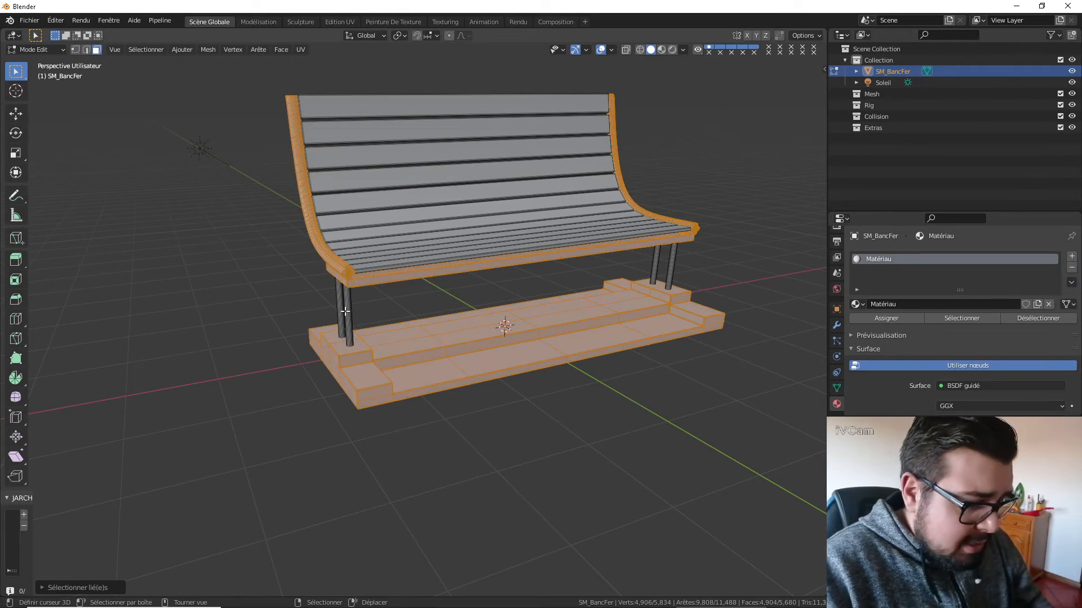
pyautogui.press('l')
pyautogui.press('l')
pyautogui.press('l')
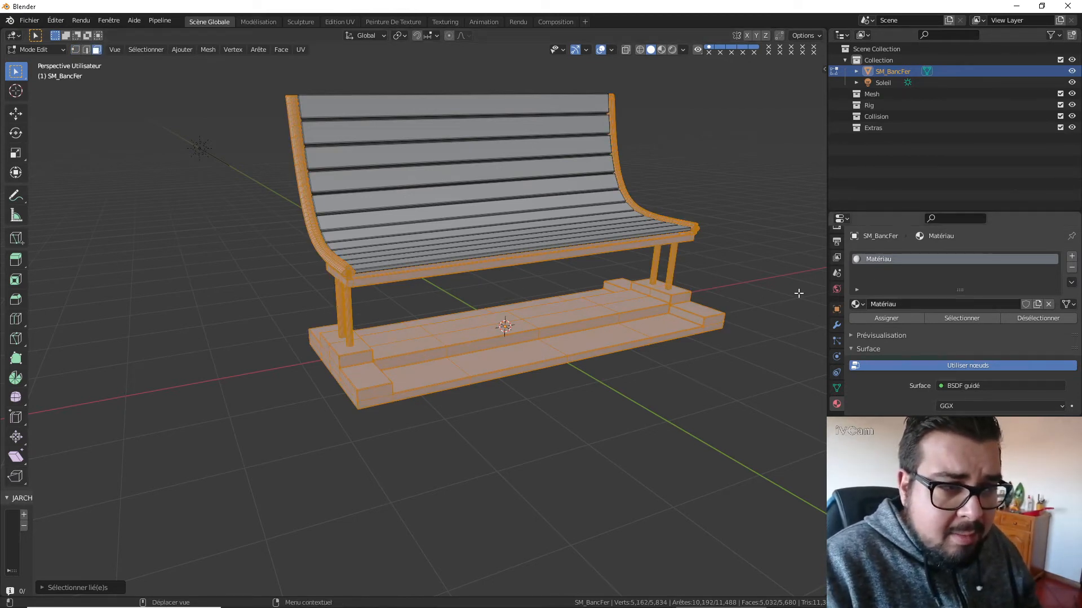
pyautogui.hotkey('ctrl', 'i')
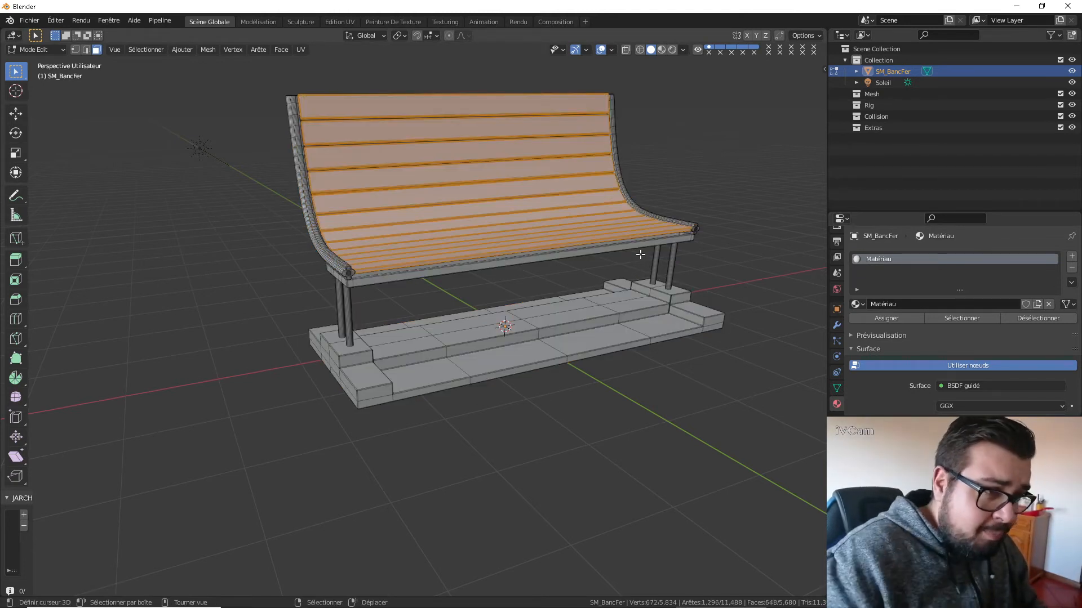
# Name the bench's first material Bois and add a second material named Fer_Noir.
pyautogui.click(908, 304)
pyautogui.write('Bois')
pyautogui.press('Return')
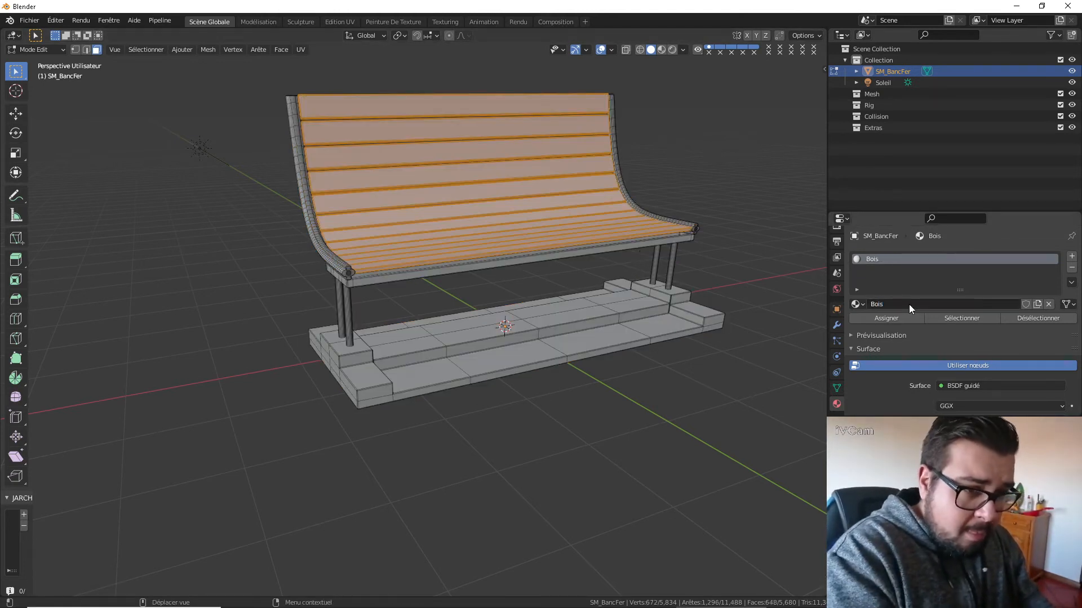
pyautogui.click(1072, 256)
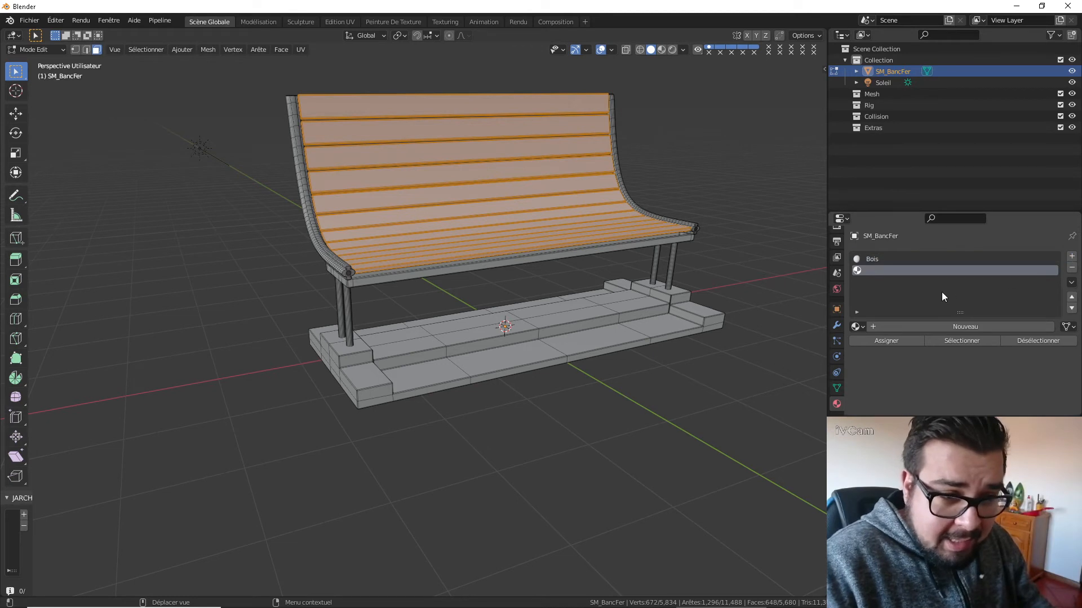
pyautogui.click(931, 325)
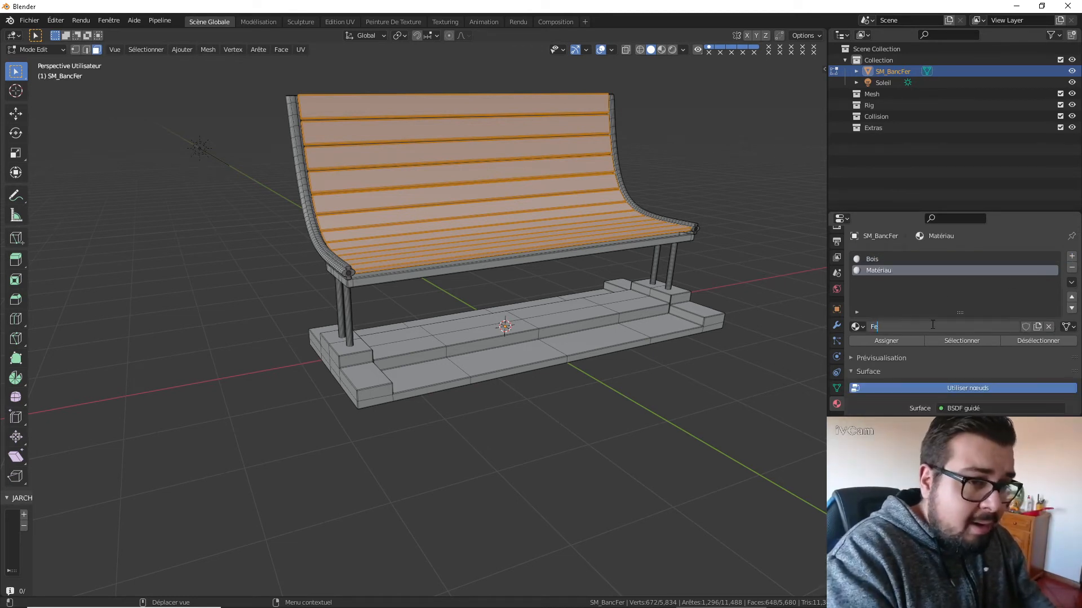
pyautogui.write('Fer_Noir')
pyautogui.press('Return')
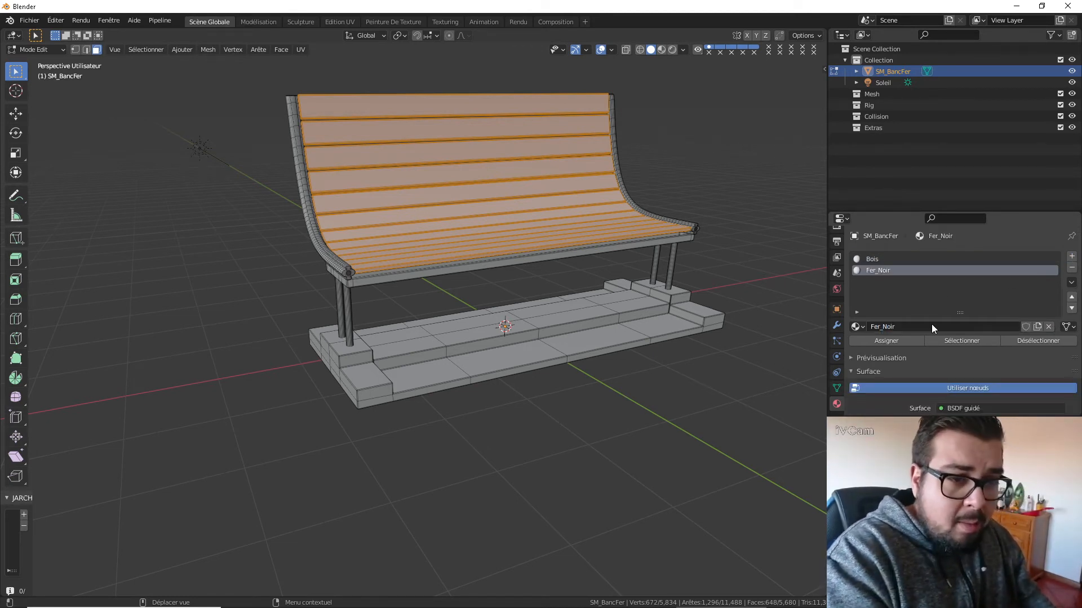
# Rename the Fer_Noir material as M_FerNoir.
pyautogui.click(859, 326)
pyautogui.click(885, 327)
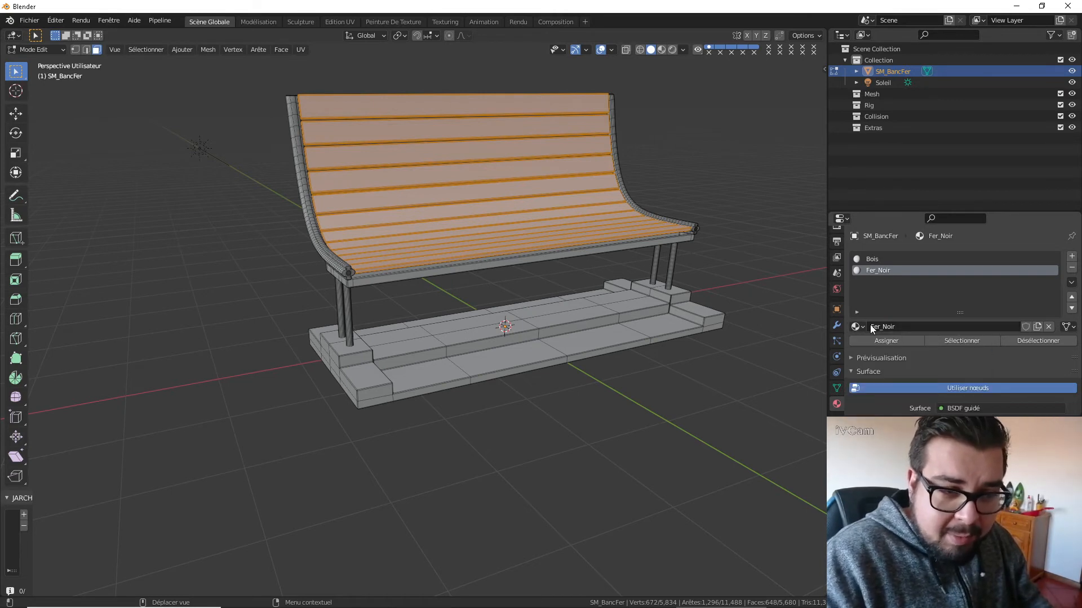
pyautogui.click(882, 327)
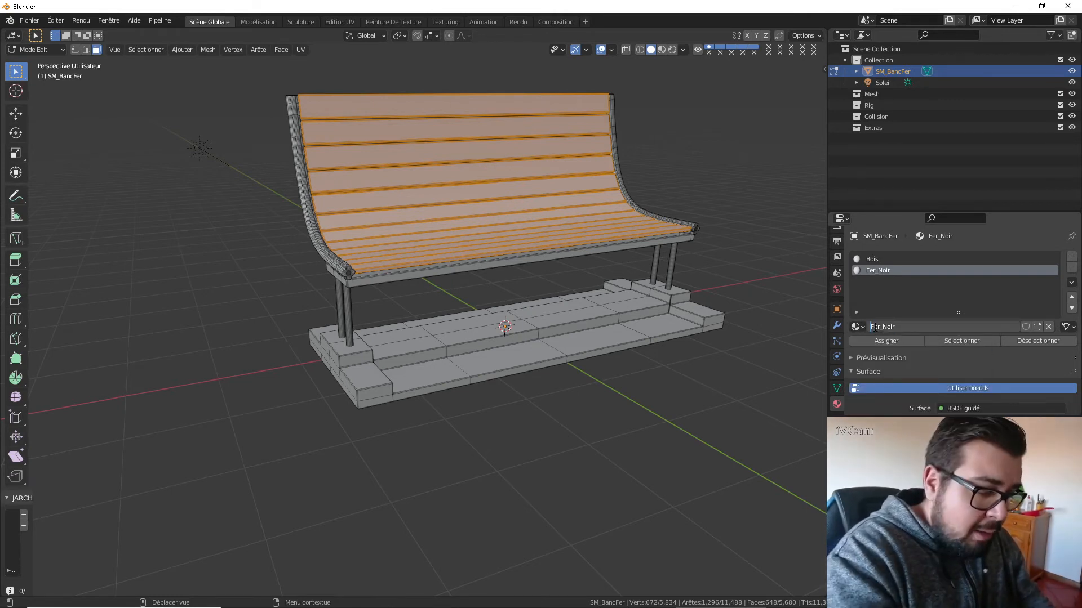
pyautogui.press('Return')
pyautogui.click(914, 327)
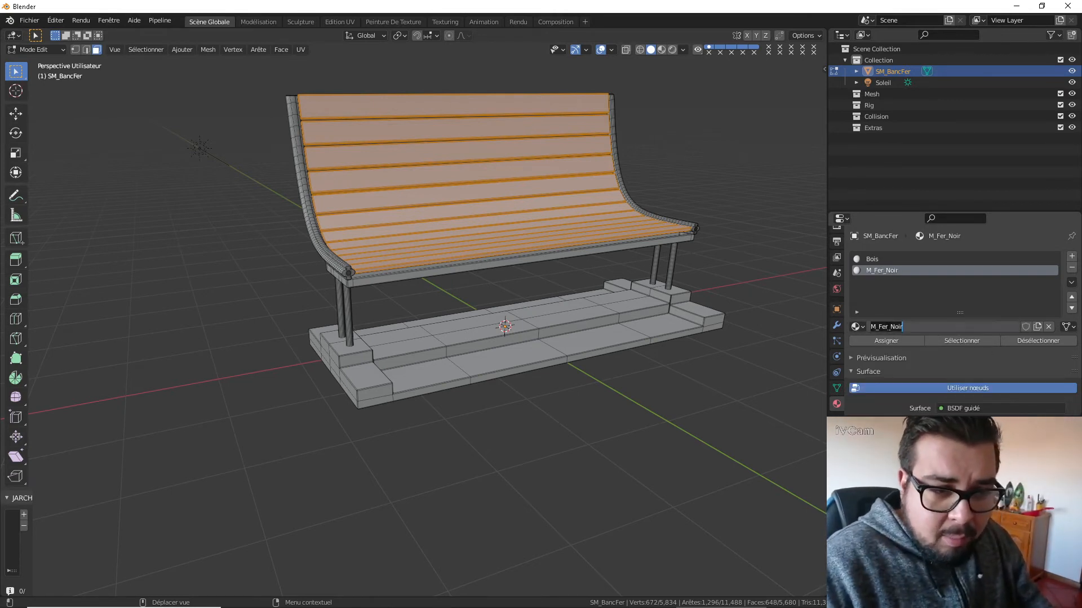
pyautogui.click(913, 326)
pyautogui.press('Left')
pyautogui.press('Left')
pyautogui.press('Left')
pyautogui.press('Left')
pyautogui.press('BackSpace')
pyautogui.press('Return')
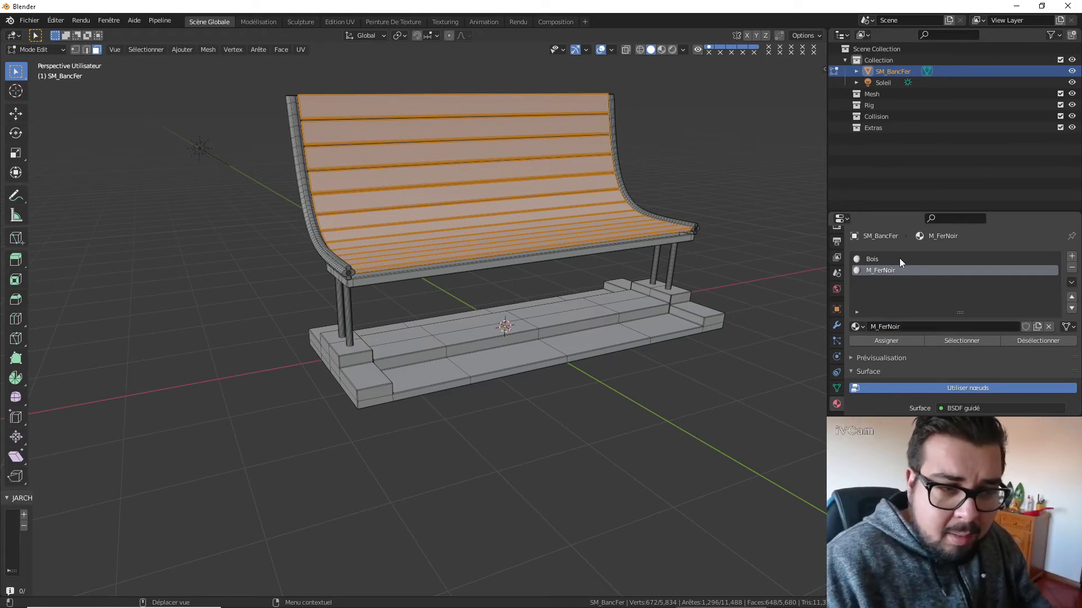
# Rename the Bois material as M_BoisBanc.
pyautogui.click(875, 258)
pyautogui.click(882, 329)
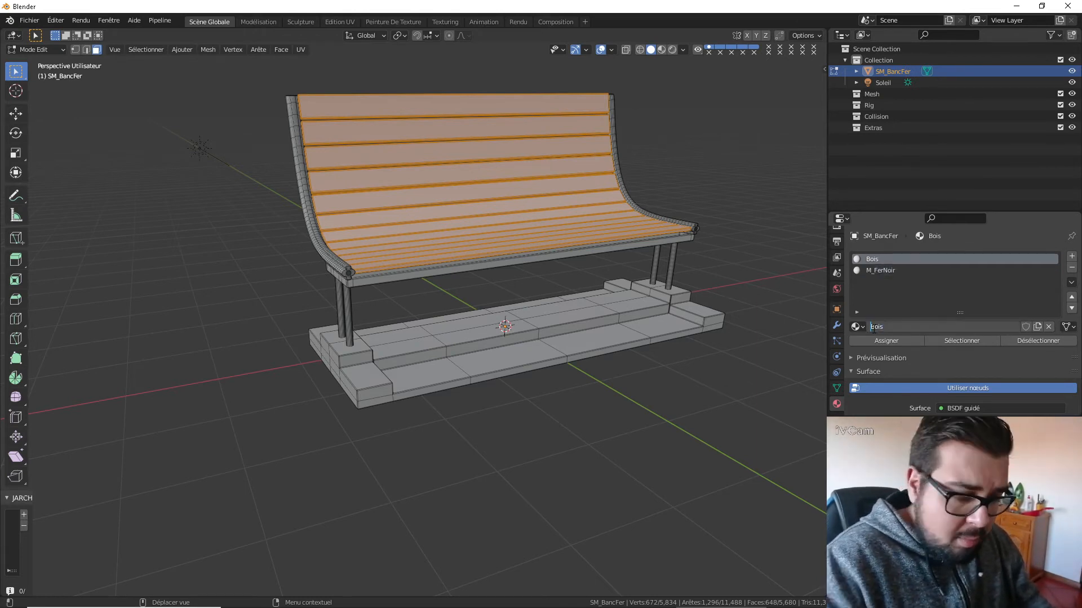
pyautogui.write('M_')
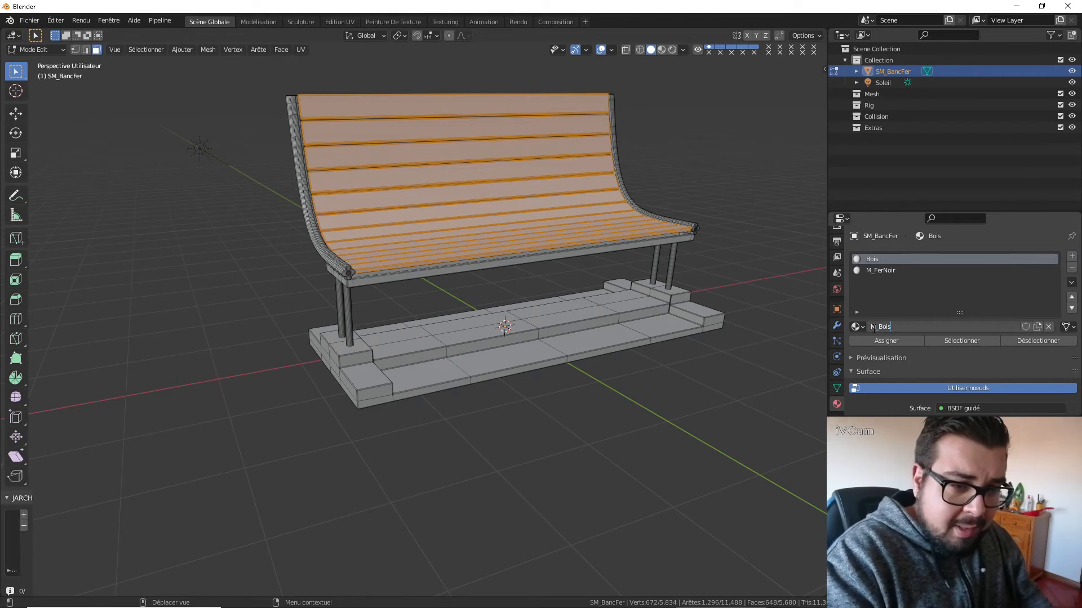
pyautogui.press('BackSpace')
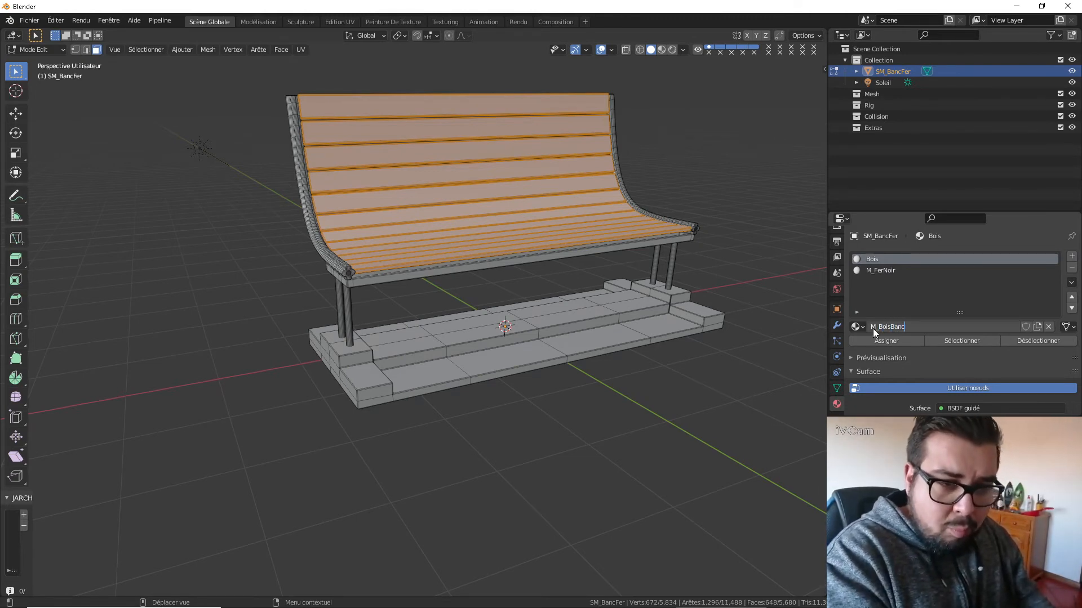
pyautogui.write('Banc')
pyautogui.press('Return')
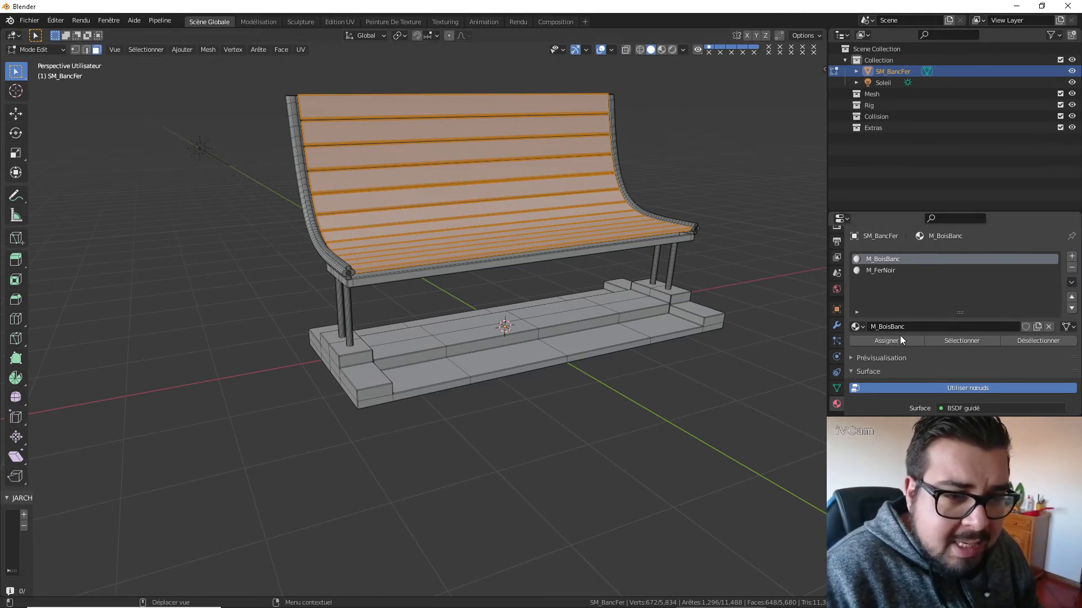
# Invert the selection to the bench's frame, legs and base, assign M_FerNoir to it, and return to Object Mode.
pyautogui.hotkey('ctrl', 'i')
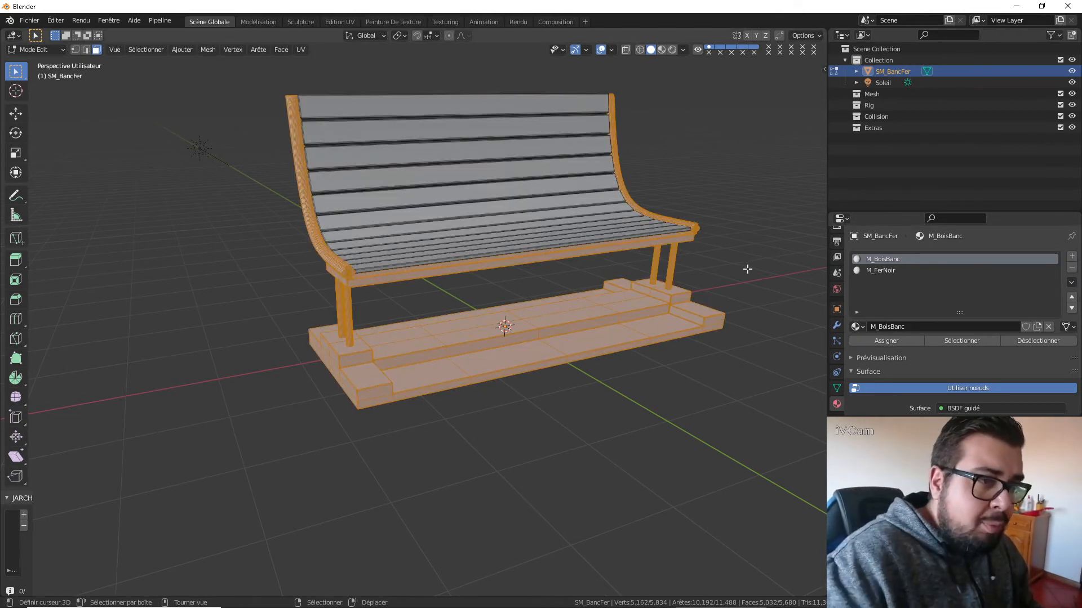
pyautogui.click(880, 271)
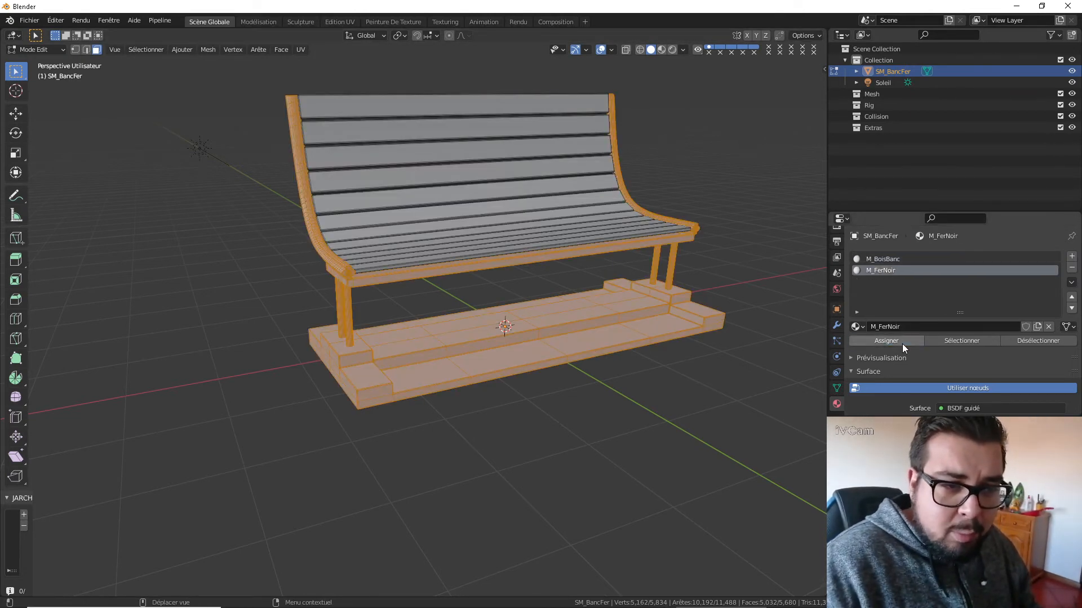
pyautogui.press('Tab')
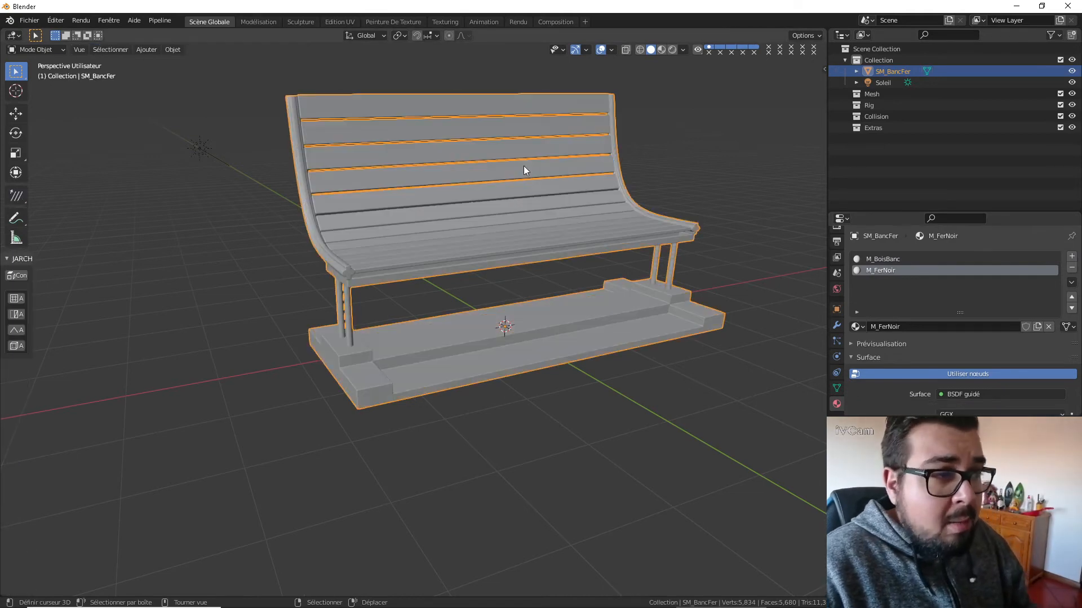
# Export the bench as FBX over SM_BancFer.fbx in the Export folder with the default export settings.
pyautogui.click(29, 20)
pyautogui.moveTo(58, 182)
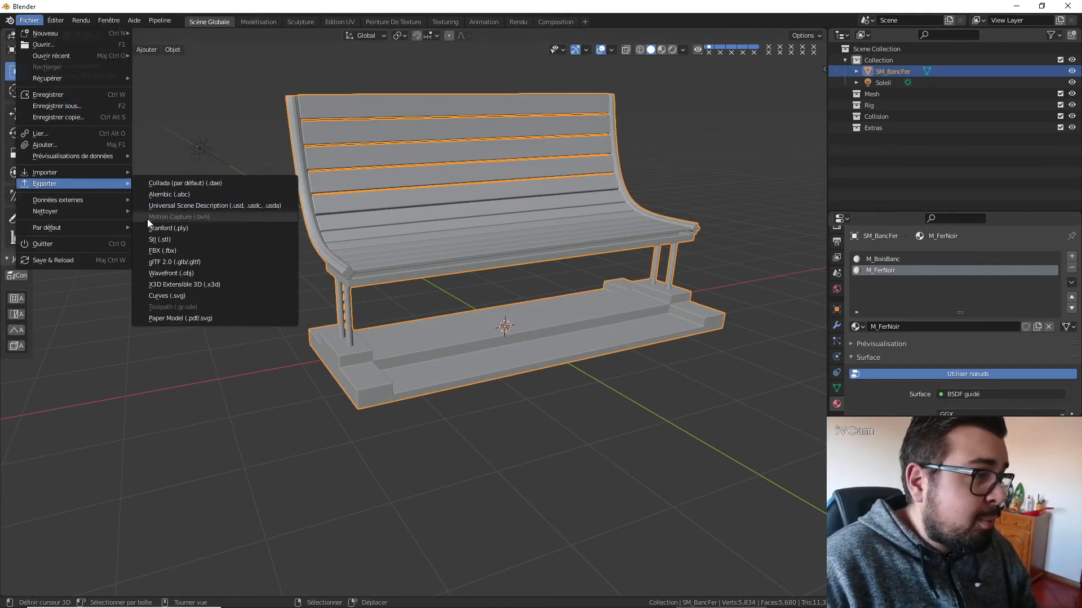
pyautogui.click(174, 248)
pyautogui.click(285, 313)
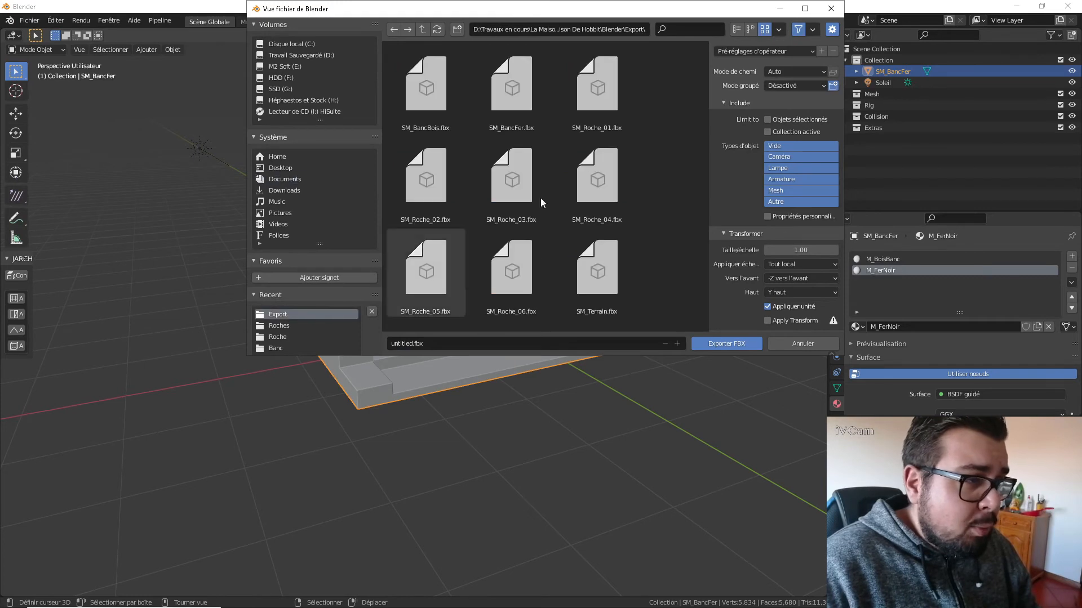
pyautogui.doubleClick(516, 107)
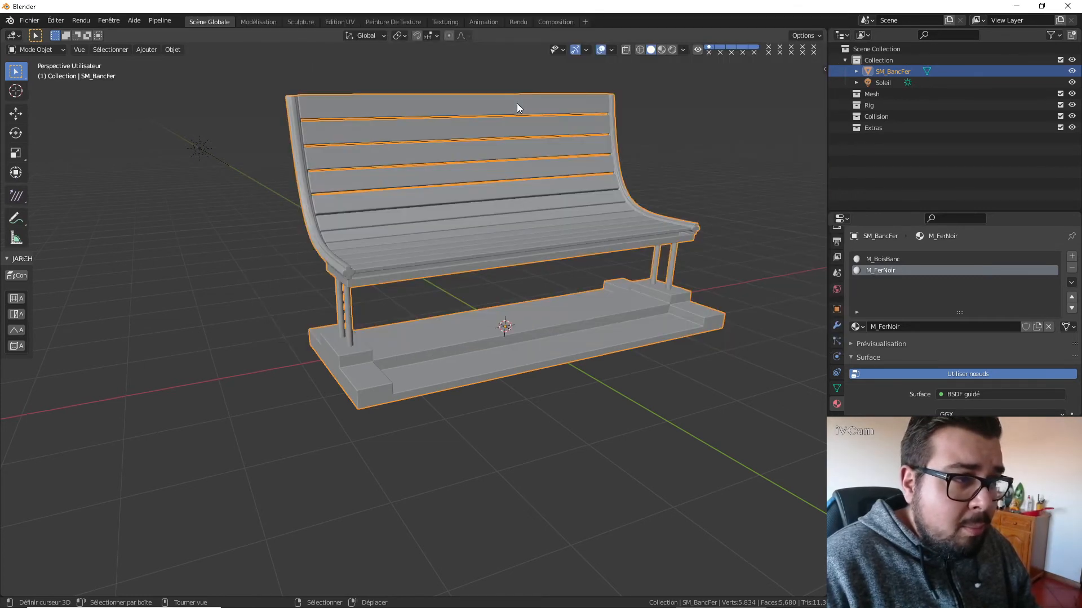
# Set up an FBX export over SM_BancFer.fbx, limited to selected objects of type Mesh, with -Y forward and Z up.
pyautogui.click(31, 21)
pyautogui.moveTo(60, 186)
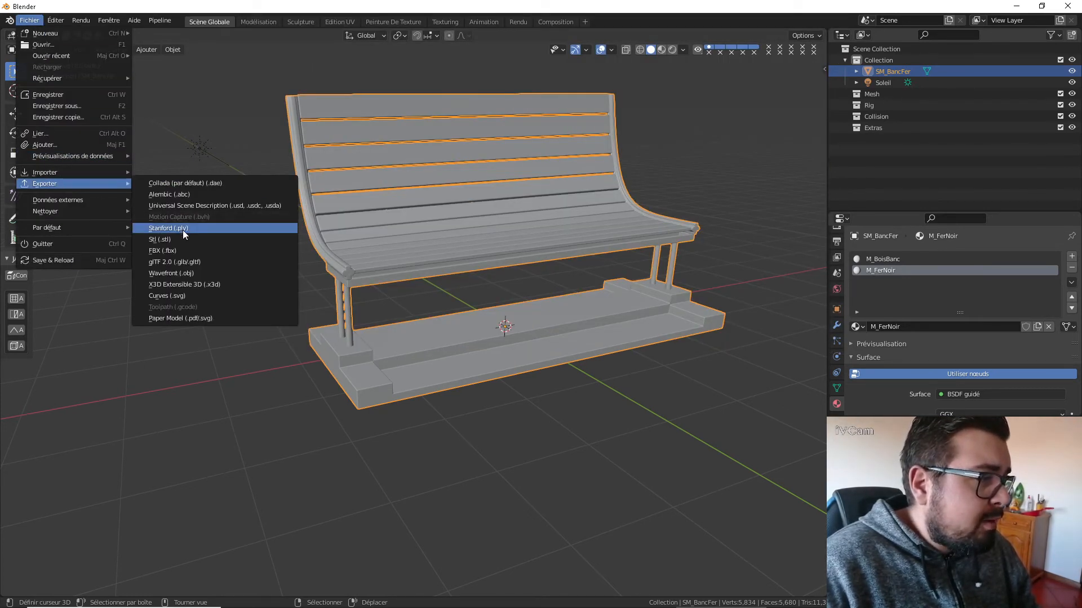
pyautogui.click(190, 251)
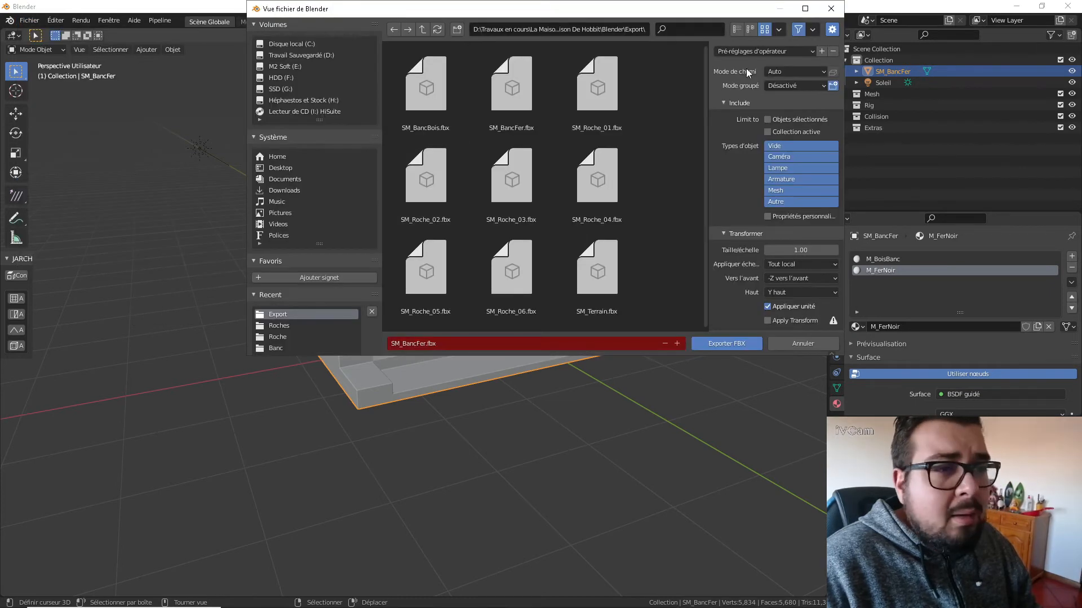
pyautogui.click(523, 92)
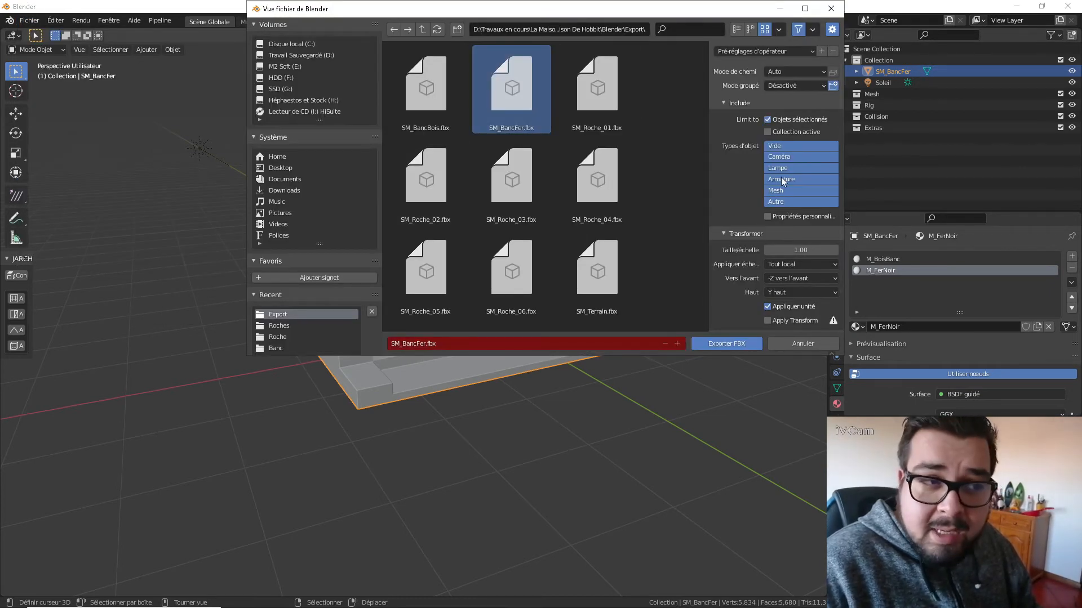
pyautogui.click(785, 191)
pyautogui.click(803, 280)
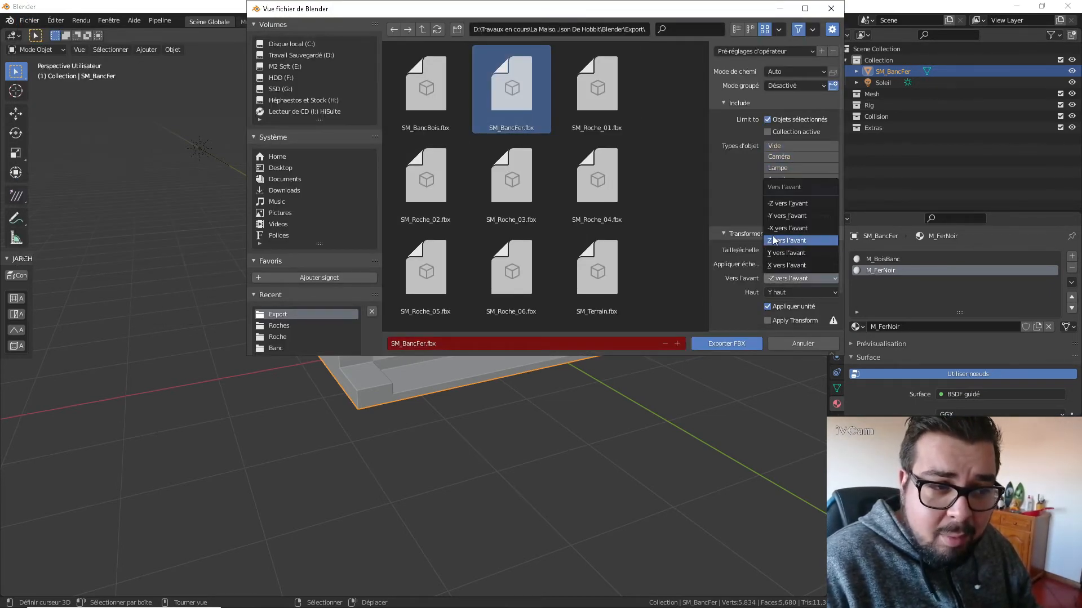
pyautogui.click(785, 216)
# Set the geometry smoothing to Face and export the bench FBX.
pyautogui.scroll(-2, 790, 309)
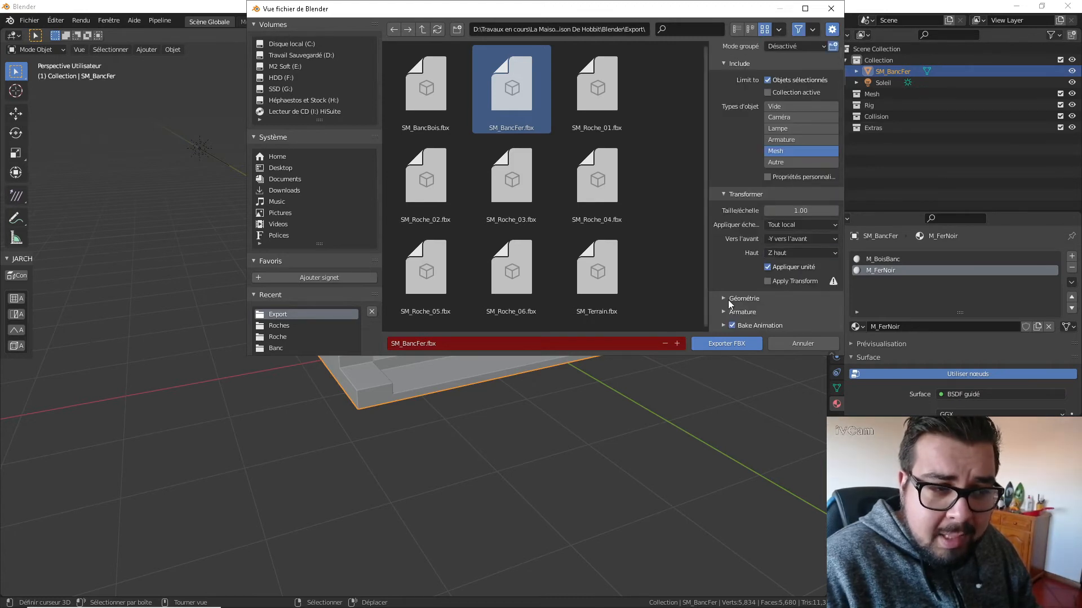
pyautogui.click(729, 300)
pyautogui.click(809, 316)
pyautogui.click(762, 288)
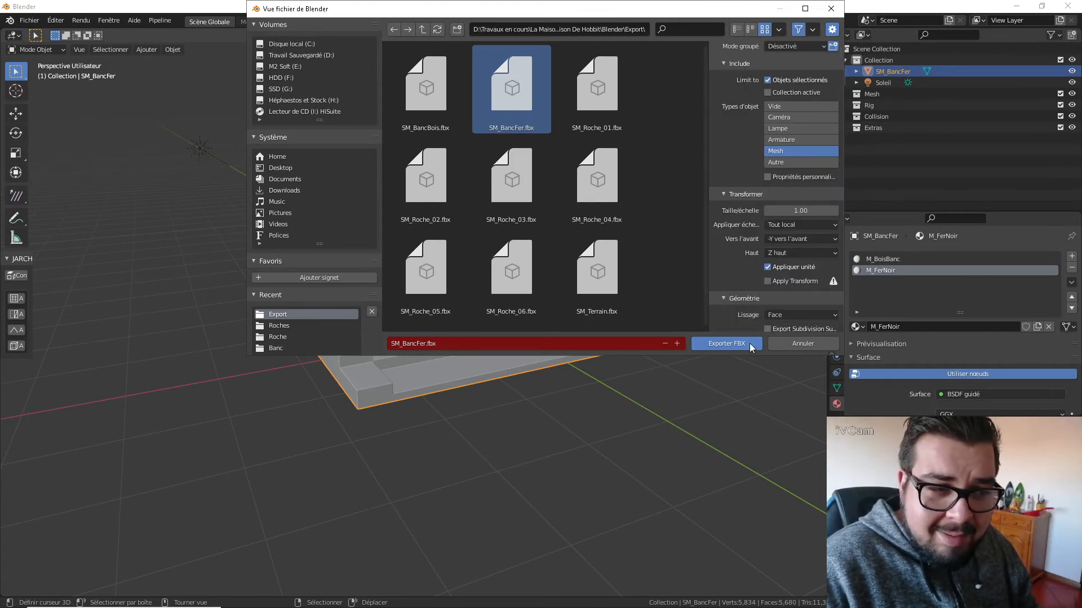
pyautogui.click(740, 345)
# Minimize Blender and switch to the MaisonHobbit project in Unreal Engine.
pyautogui.click(1018, 6)
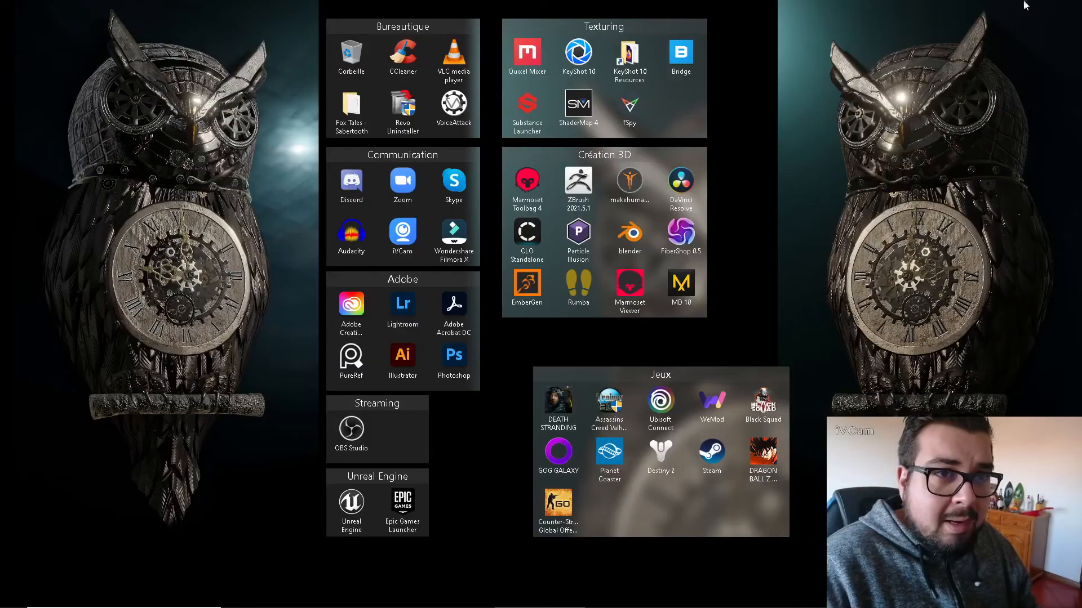
pyautogui.press('super')
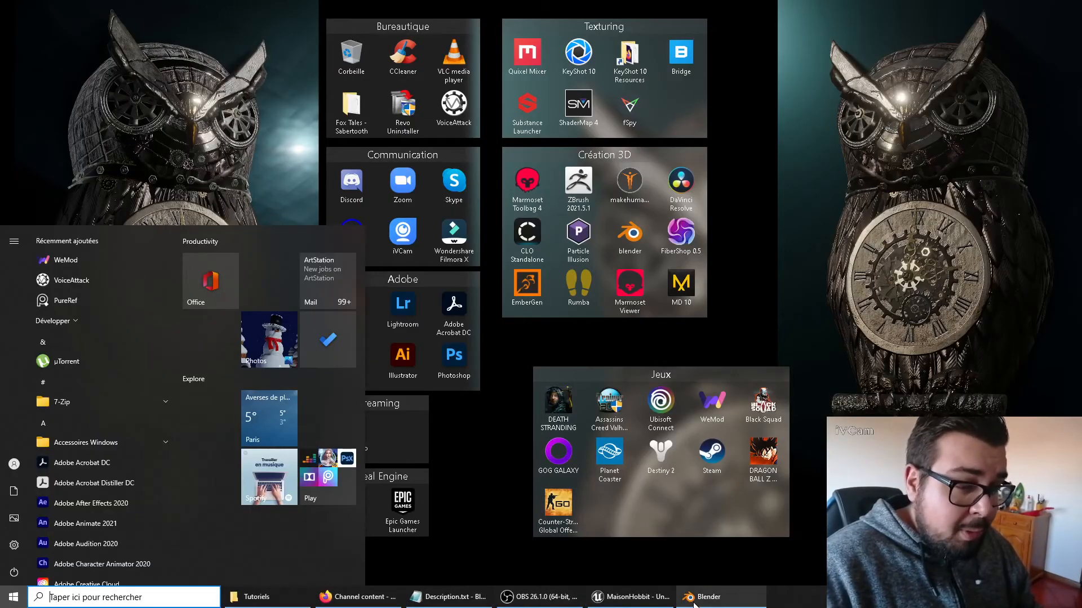
pyautogui.click(631, 597)
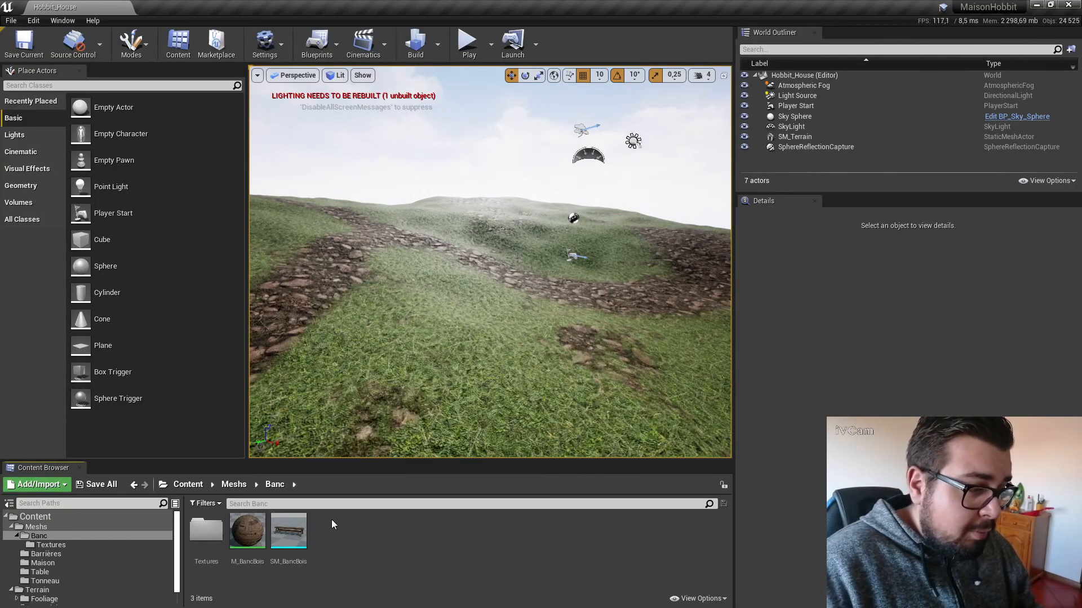
# Create a folder named Textures_Banc_Fer inside Meshes/Banc.
pyautogui.click(38, 484)
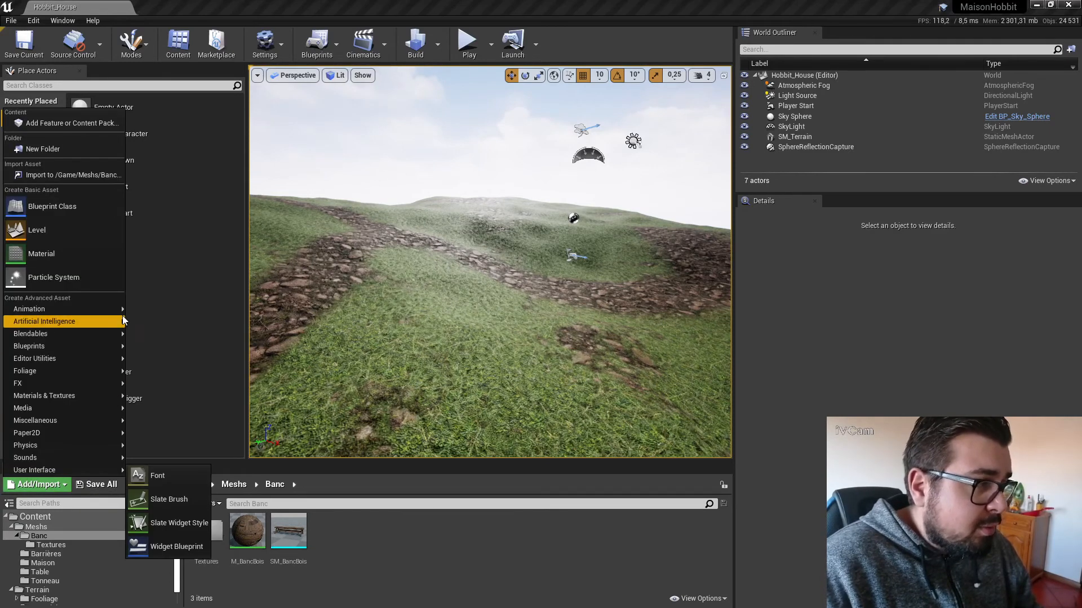
pyautogui.click(56, 149)
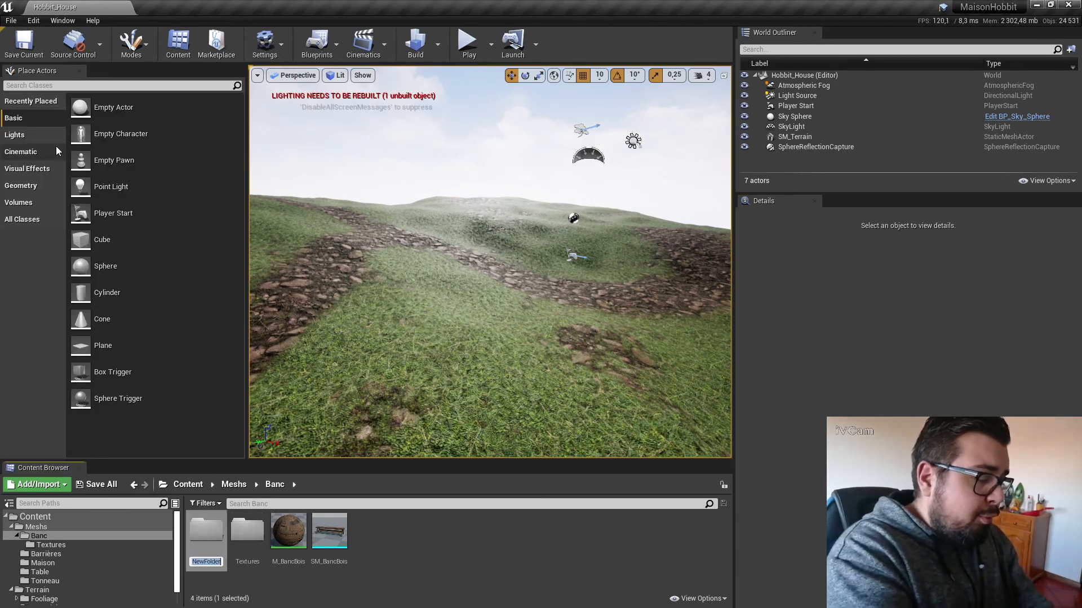
pyautogui.write('Textures')
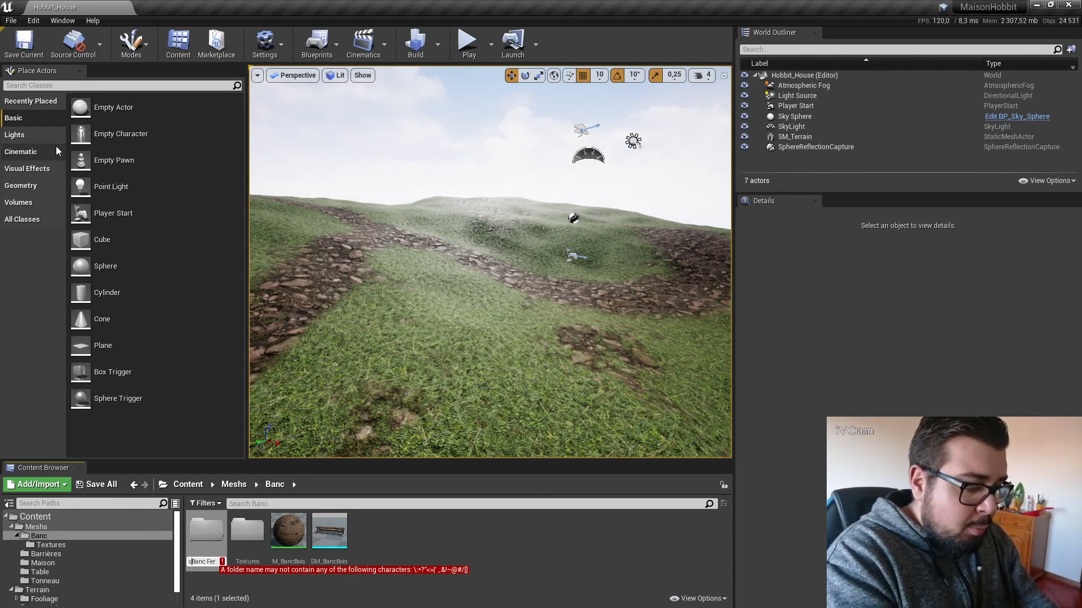
pyautogui.write('_')
pyautogui.press('BackSpace')
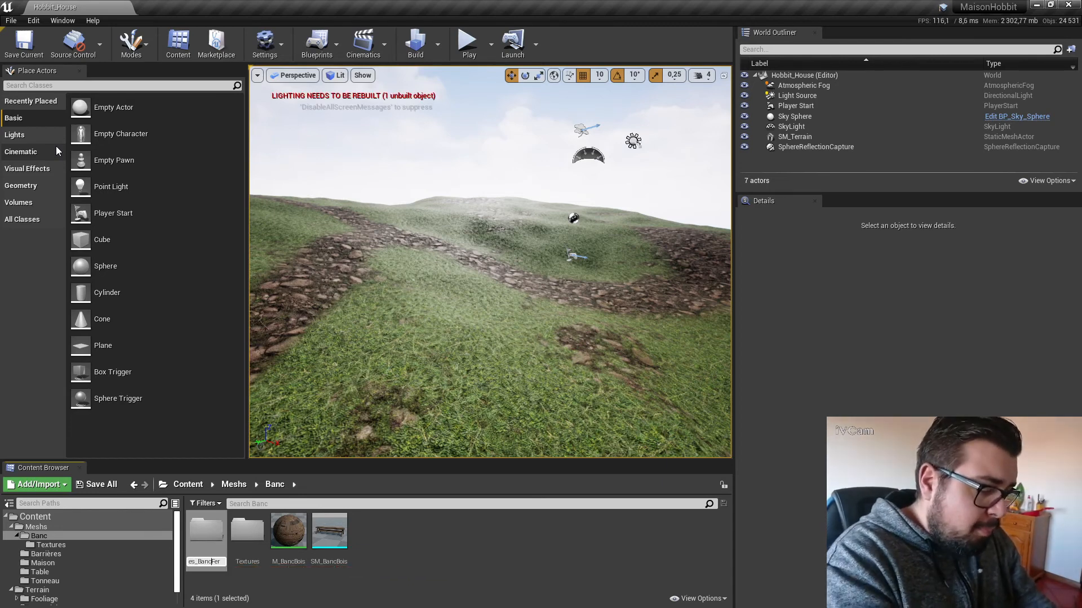
pyautogui.press('Return')
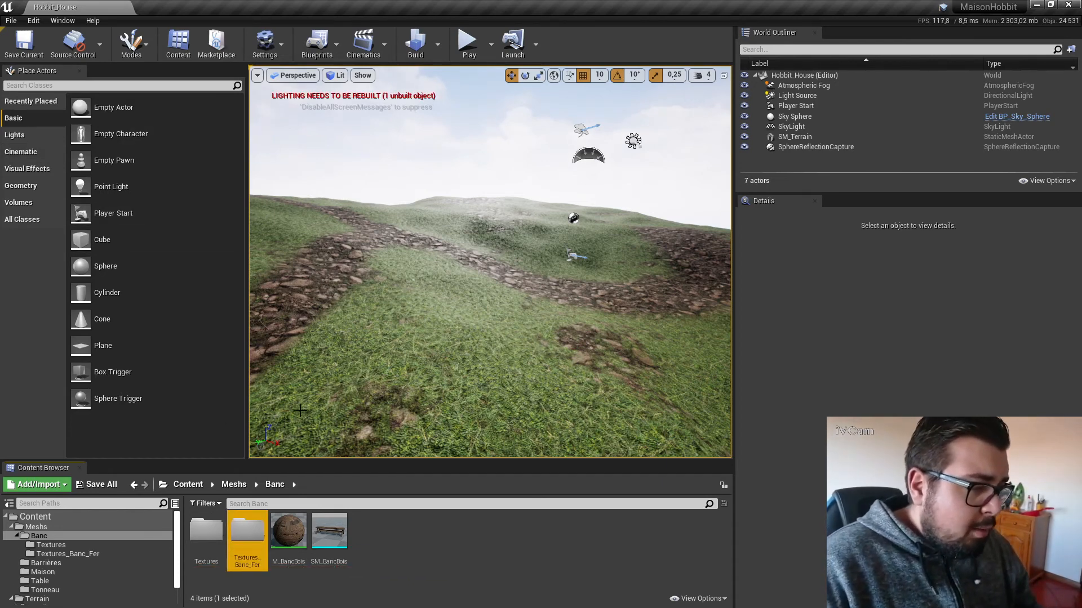
# Import SM_BancFer.fbx from the Blender Export folder into Meshes/Banc as a static mesh and dismiss the import log.
pyautogui.click(55, 483)
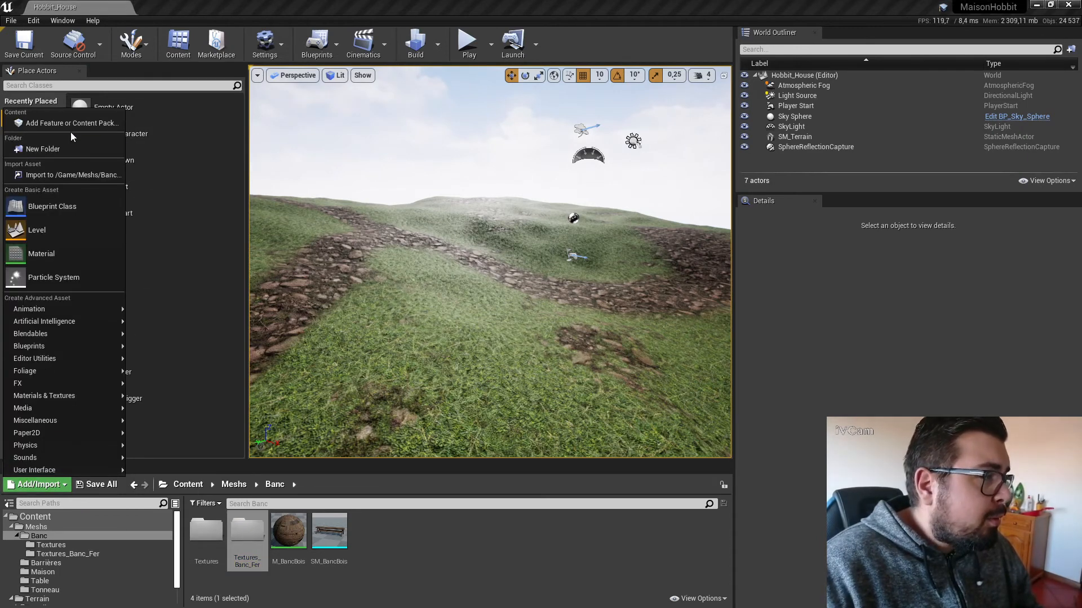
pyautogui.click(62, 175)
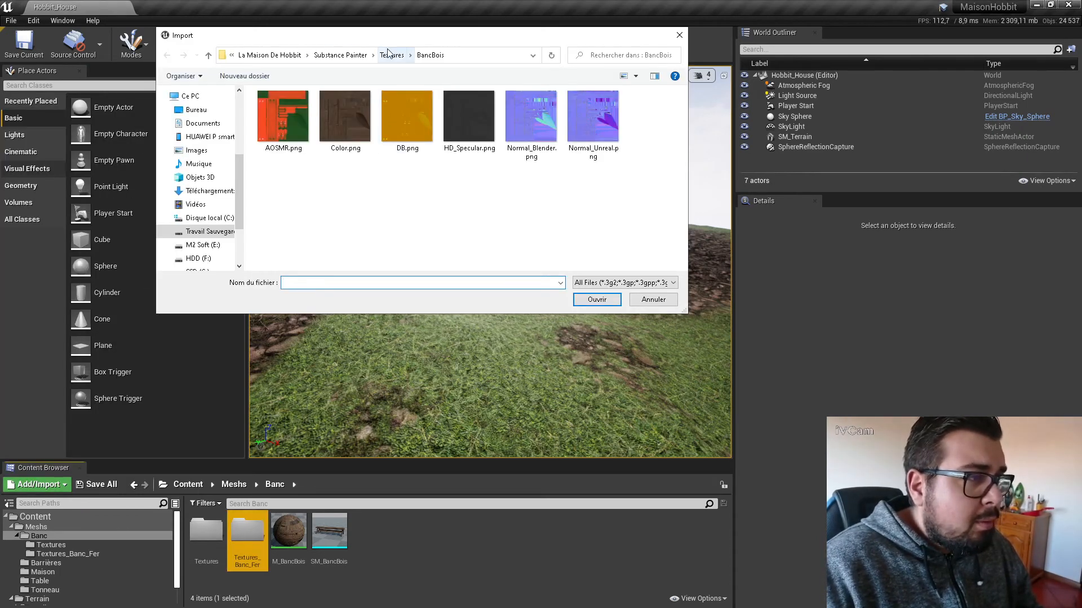
pyautogui.click(352, 56)
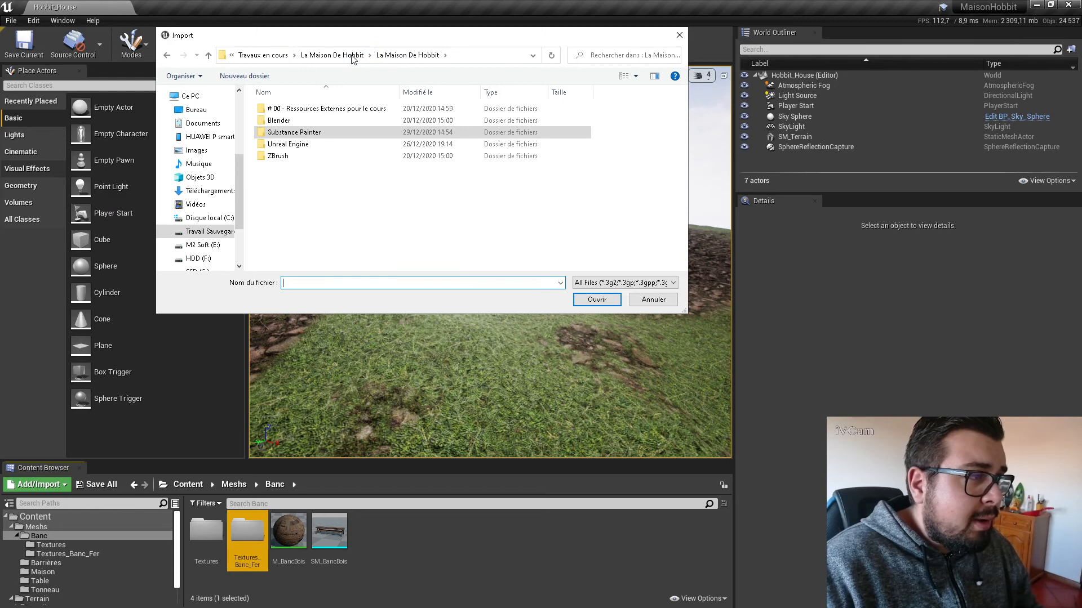
pyautogui.doubleClick(293, 120)
pyautogui.doubleClick(282, 144)
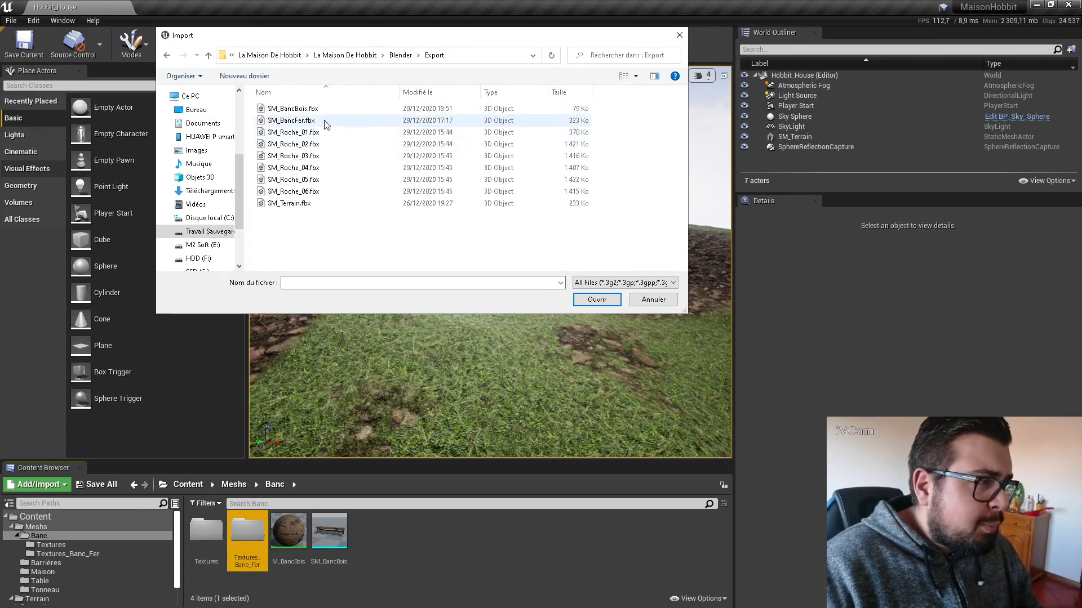
pyautogui.doubleClick(309, 120)
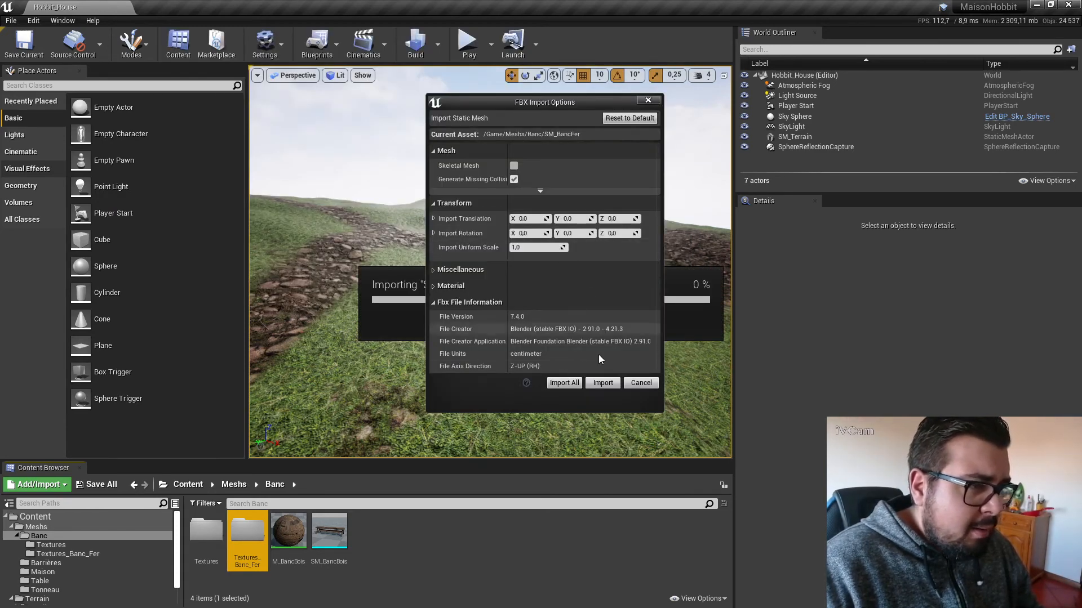
pyautogui.click(563, 383)
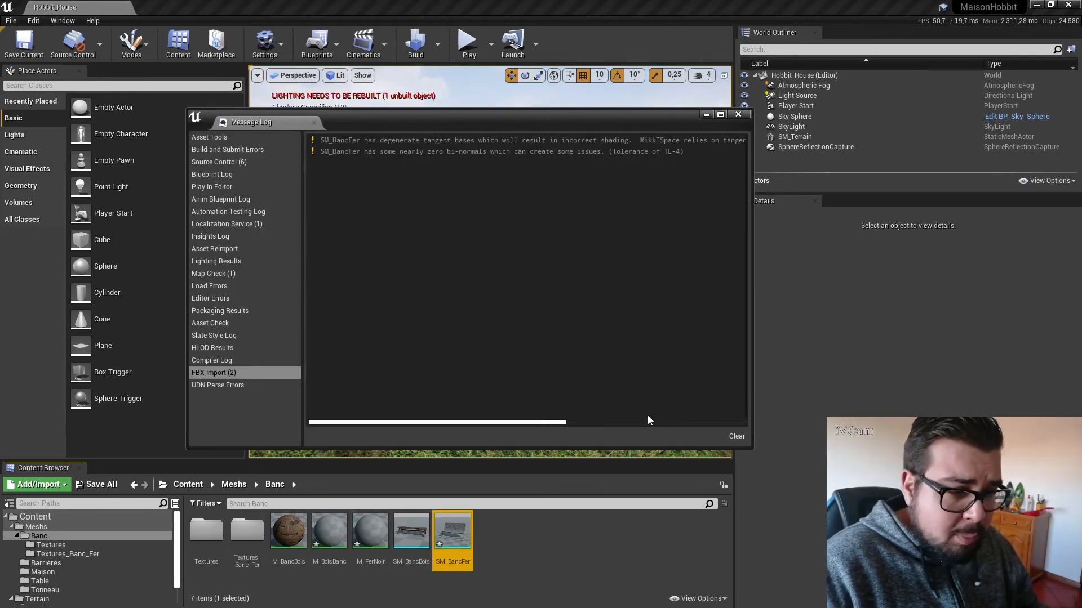
pyautogui.click(738, 114)
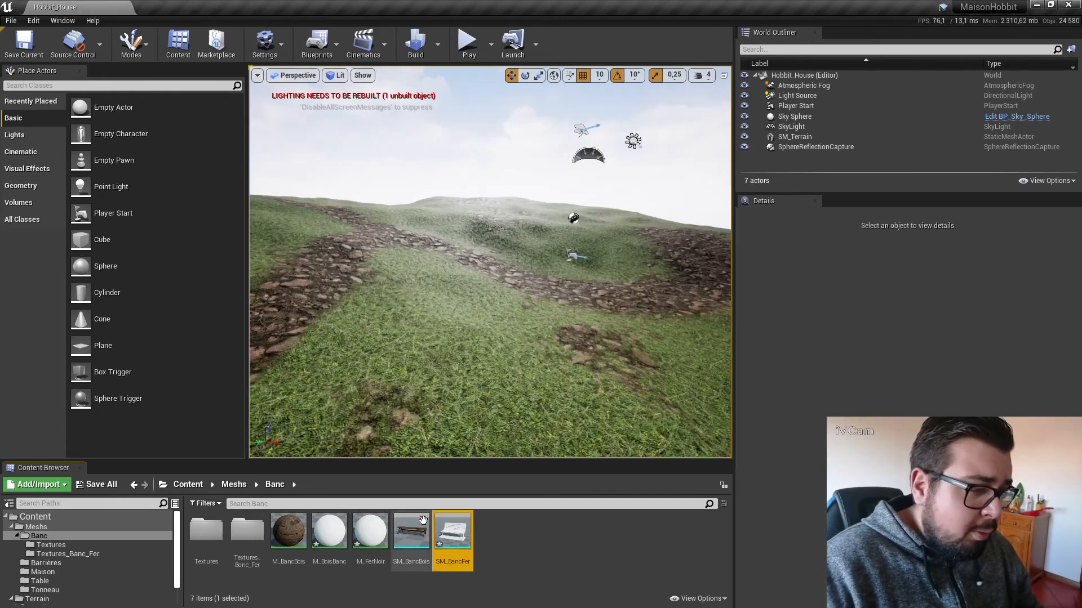
# Open the M_BoisBanc material and delete its Param node.
pyautogui.doubleClick(327, 540)
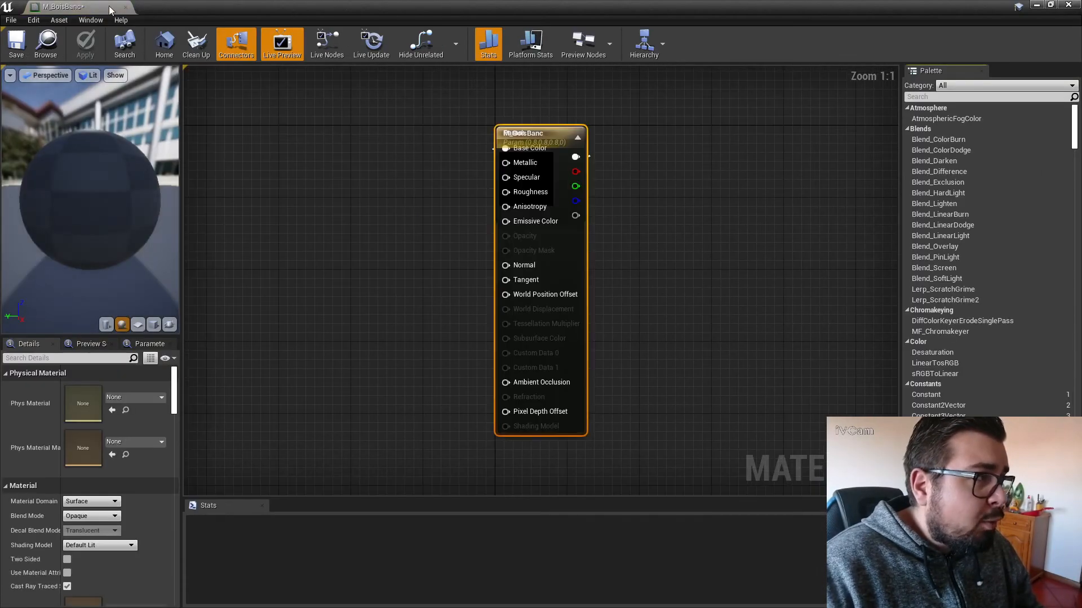
pyautogui.click(566, 154)
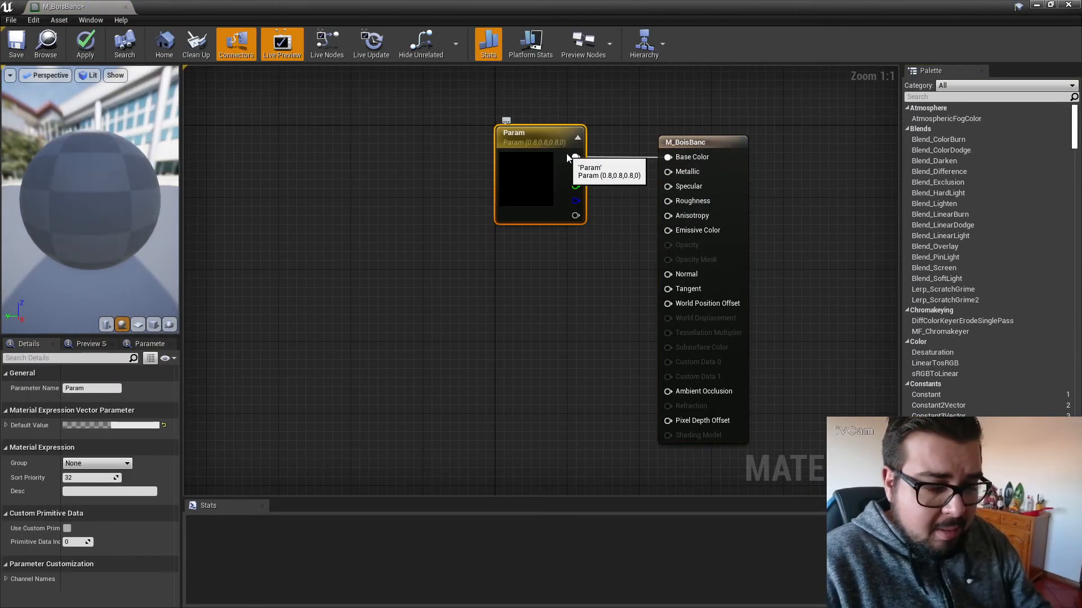
pyautogui.press('Delete')
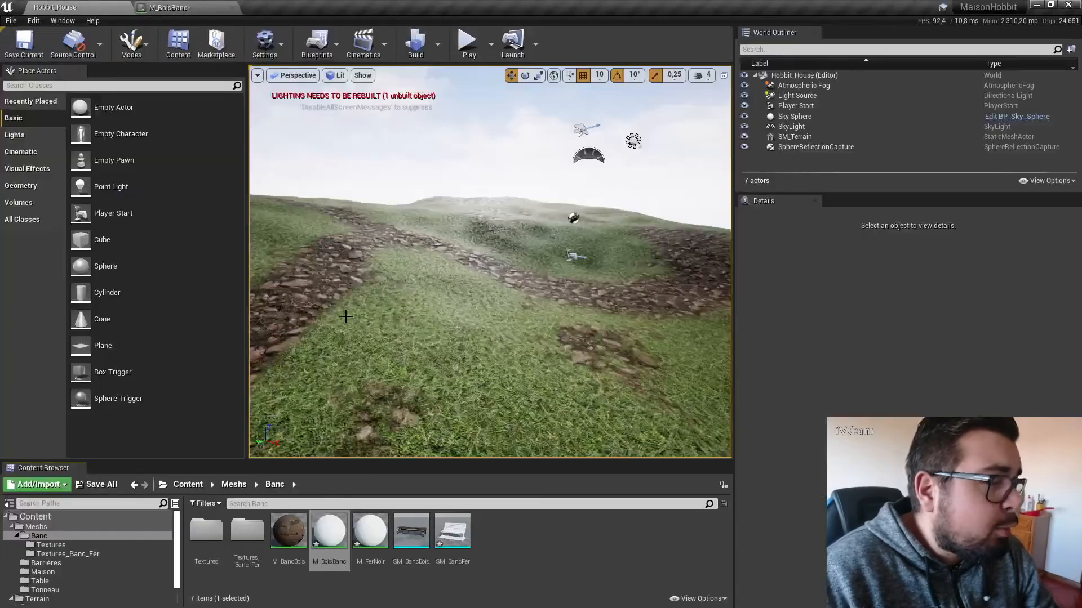
# Open the M_FerNoir material and set the Param node's default colour to a dark grey with value 0.05.
pyautogui.doubleClick(363, 560)
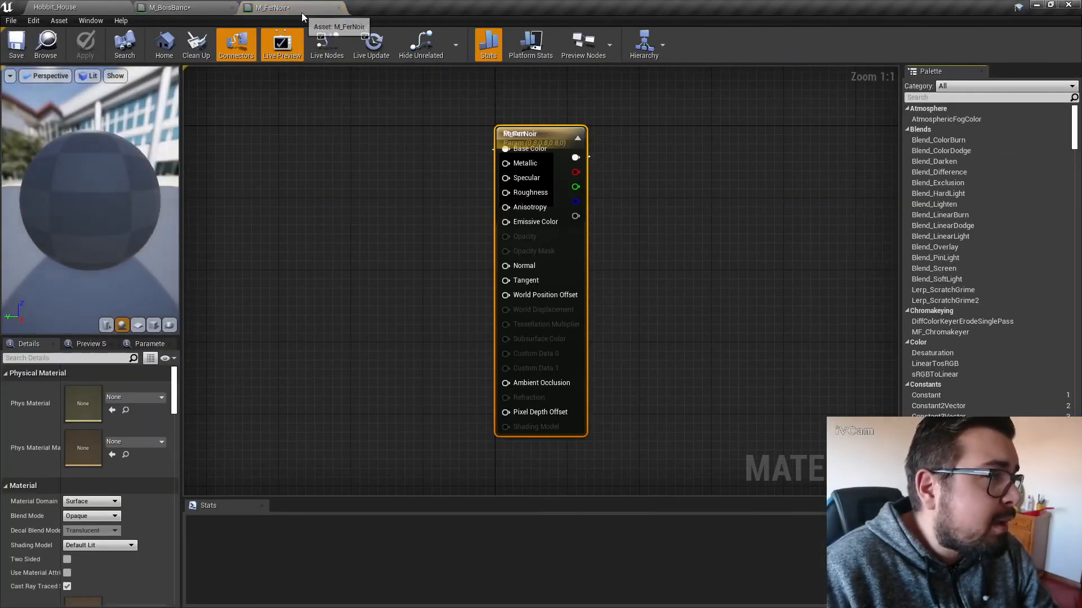
pyautogui.click(440, 119)
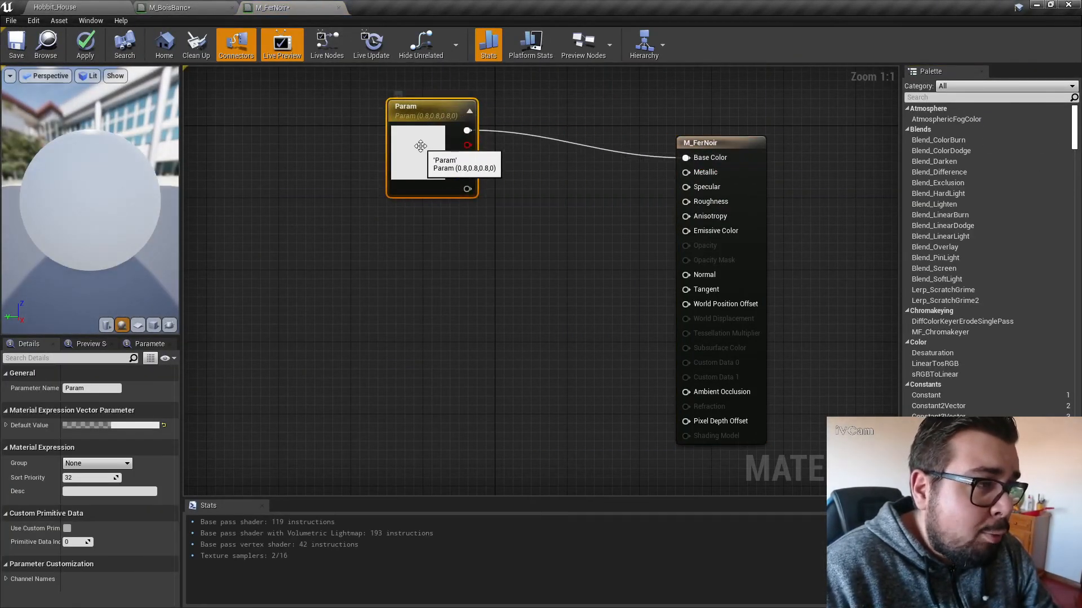
pyautogui.click(129, 425)
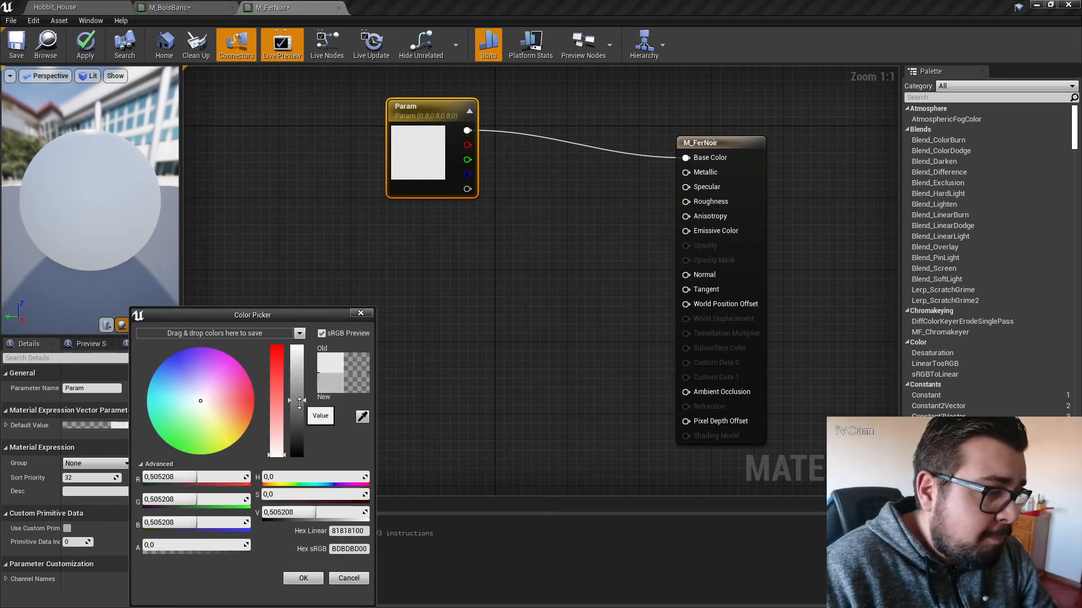
pyautogui.moveTo(296, 366); pyautogui.dragTo(297, 449)
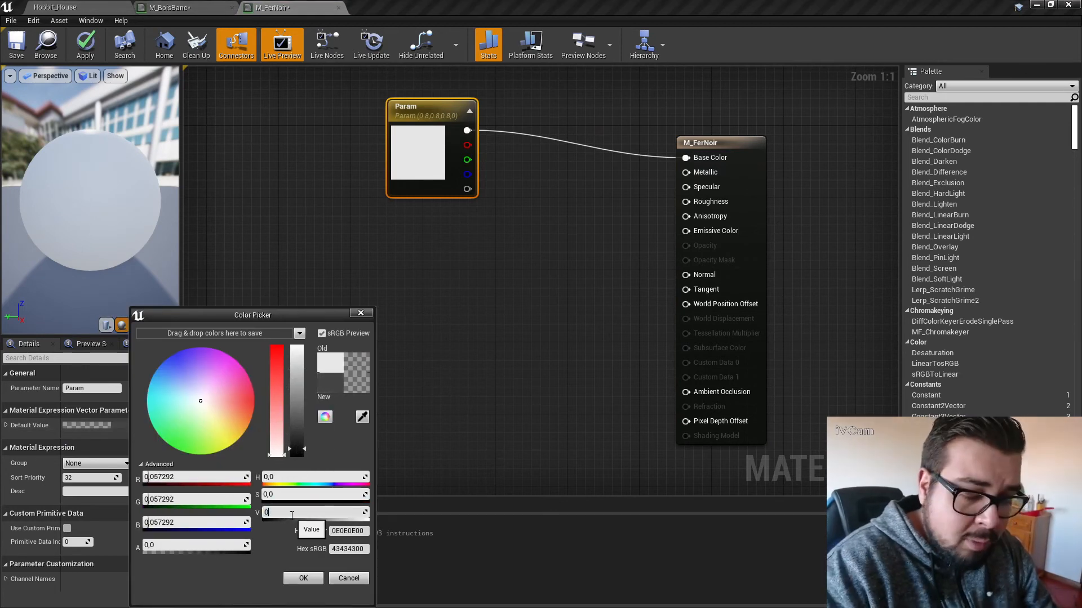
pyautogui.press('Return')
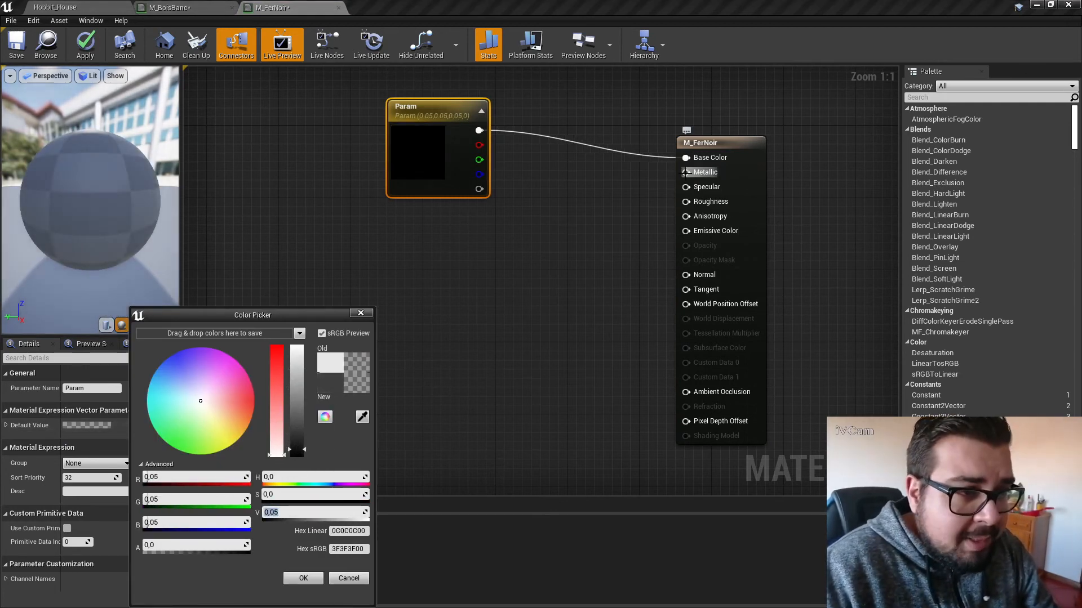
# Add a Constant node feeding M_FerNoir's Metallic input and set its value to 10.
pyautogui.moveTo(685, 172); pyautogui.dragTo(582, 225)
pyautogui.write('cons')
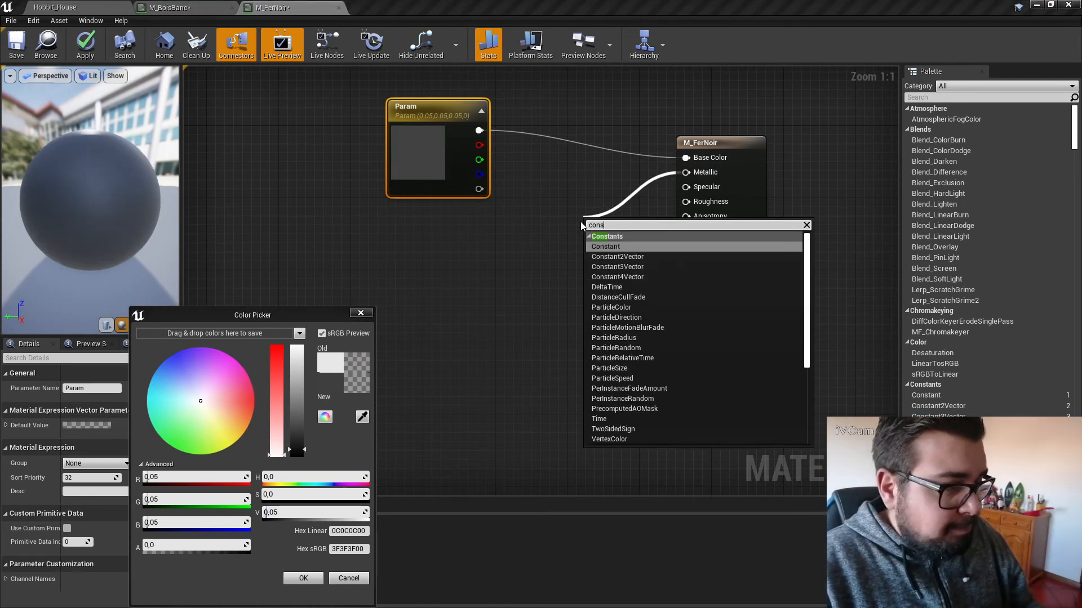
pyautogui.click(622, 247)
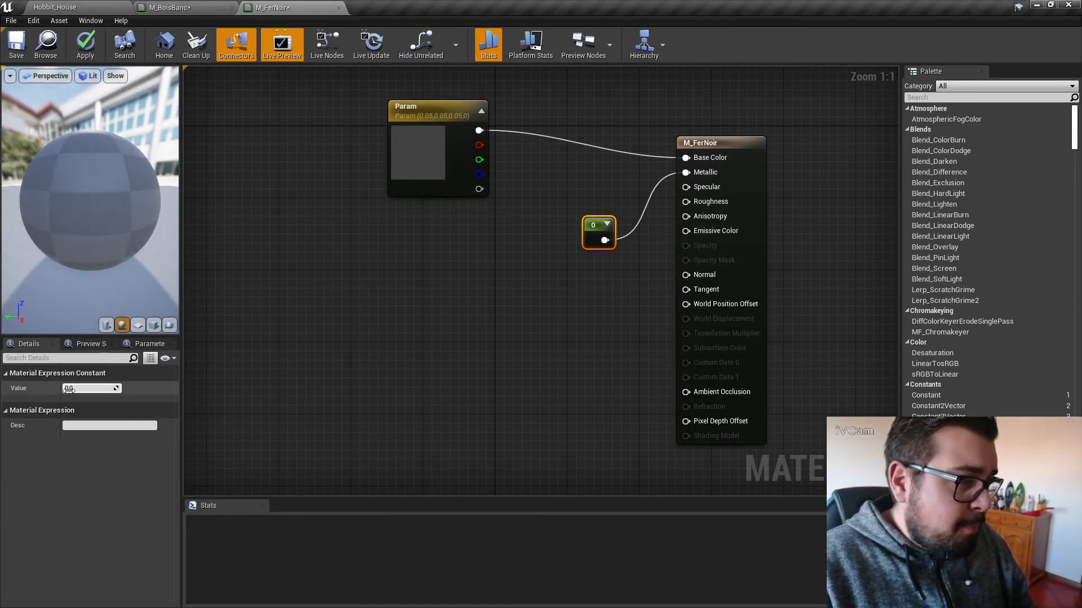
pyautogui.click(68, 389)
pyautogui.write('1')
pyautogui.press('Return')
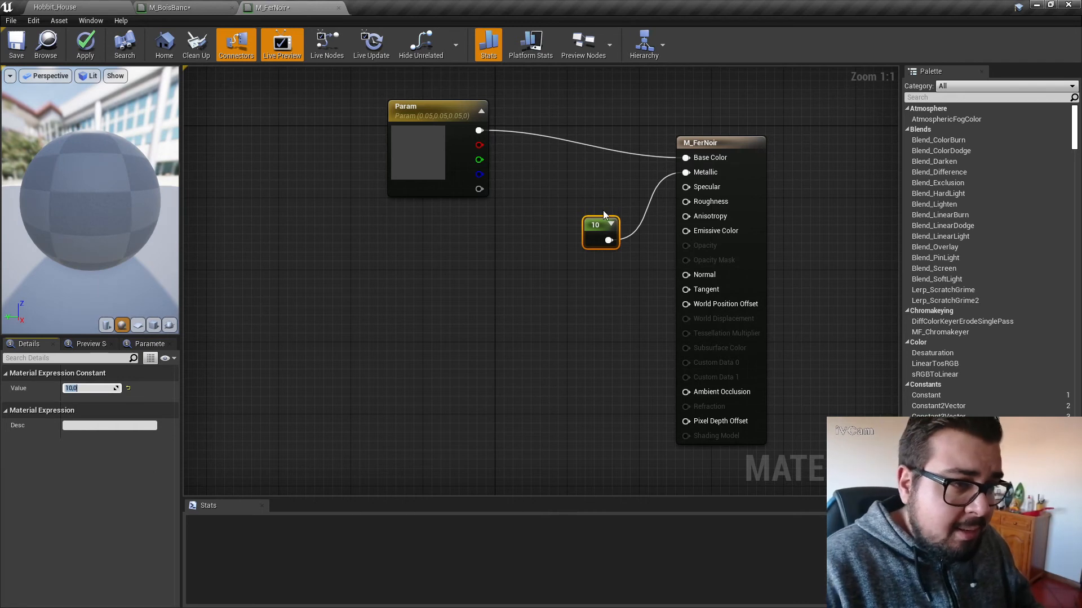
# Reposition the Constant node feeding M_FerNoir's Metallic input and set its value to 1.
pyautogui.moveTo(598, 226); pyautogui.dragTo(581, 189)
pyautogui.click(82, 387)
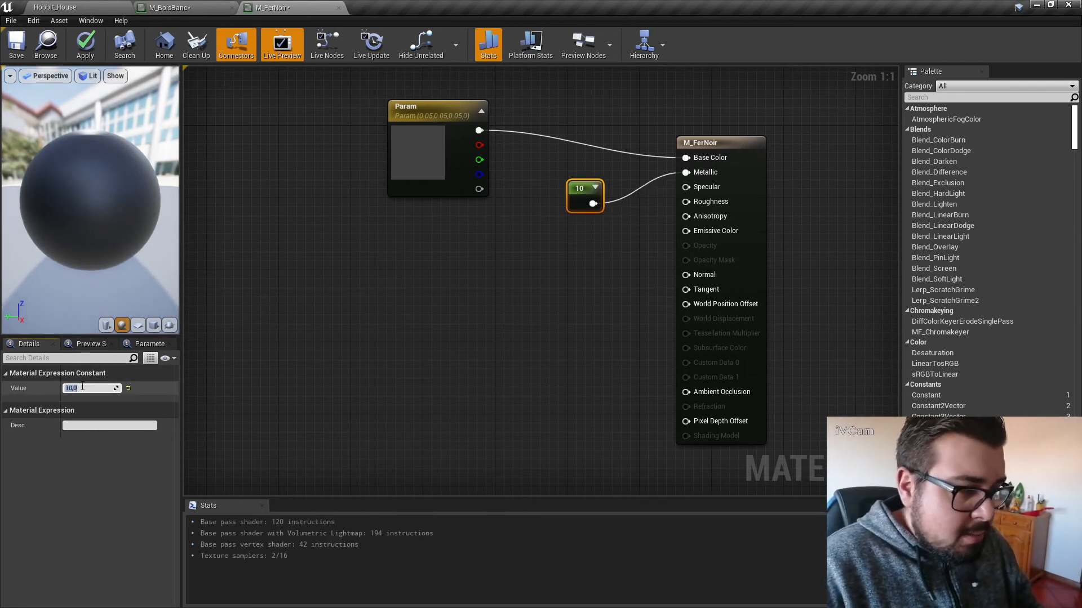
pyautogui.press('Return')
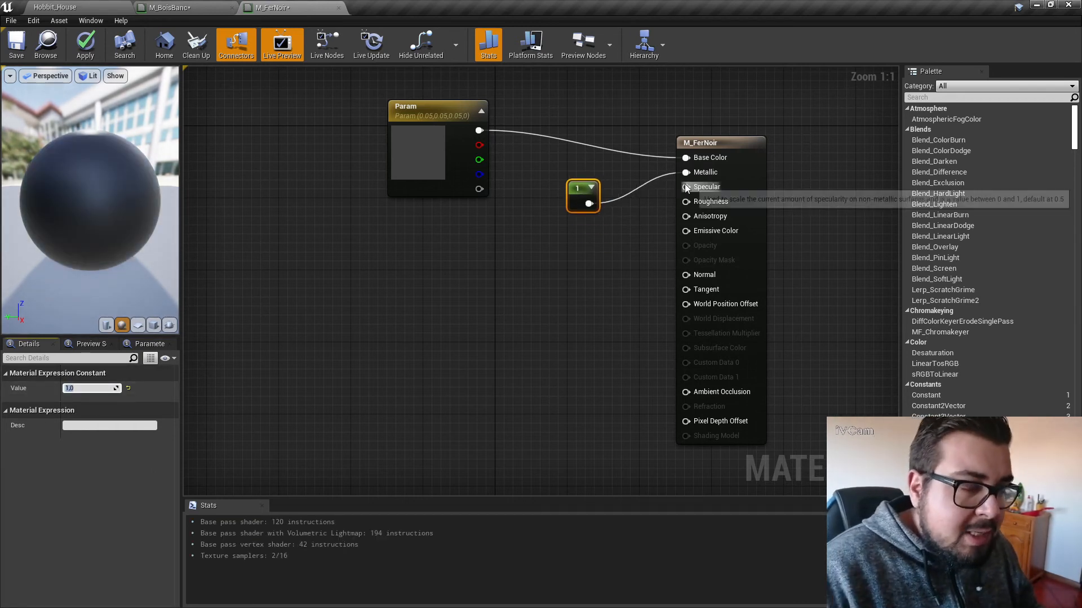
# Add a Constant node feeding M_FerNoir's Specular input and set its value to 0.5.
pyautogui.moveTo(686, 187); pyautogui.dragTo(590, 258)
pyautogui.write('const')
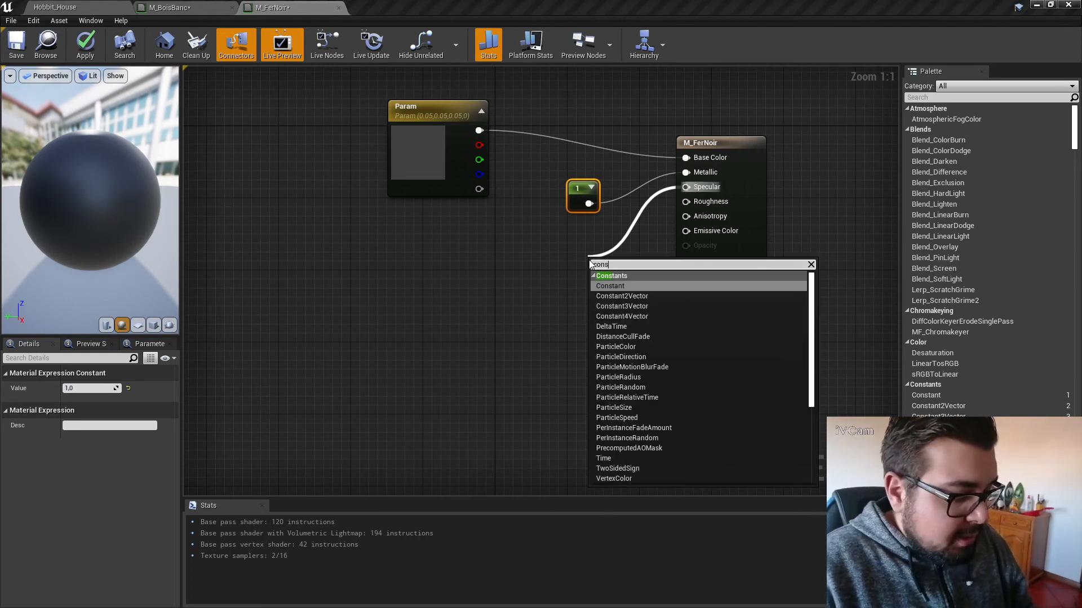
pyautogui.press('Return')
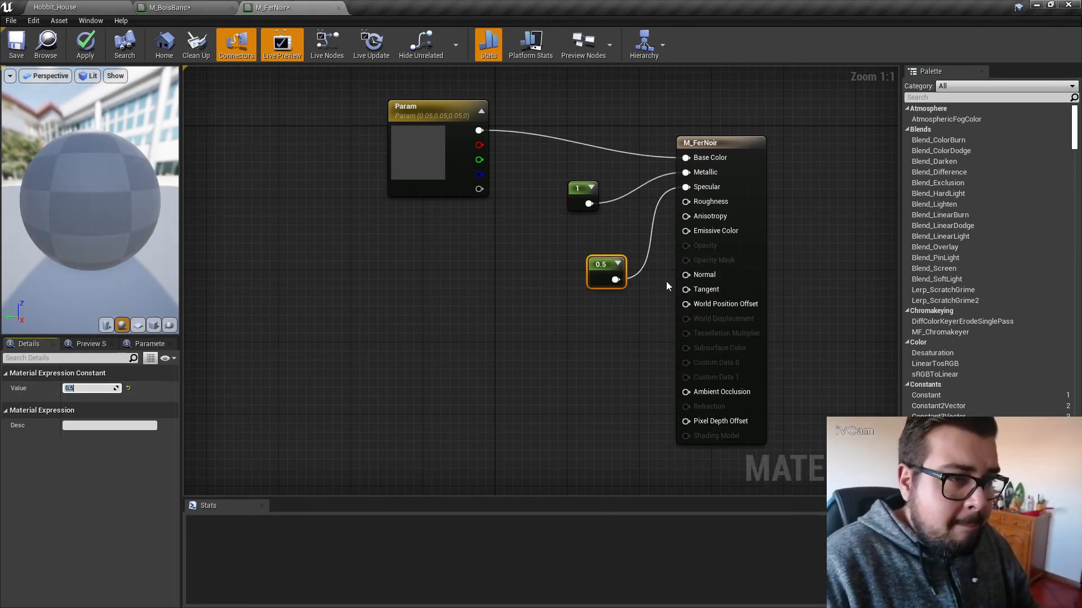
# Add a Constant node feeding the Roughness input, place it below the Specular constant and set its value to 0.35.
pyautogui.moveTo(686, 201); pyautogui.dragTo(641, 326)
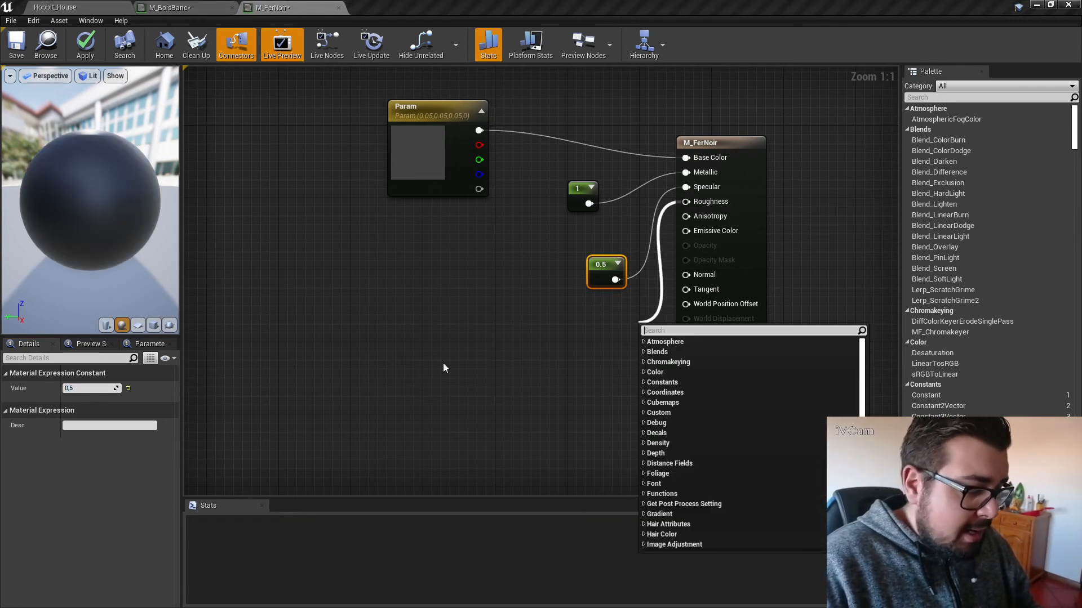
pyautogui.write('con')
pyautogui.click(660, 352)
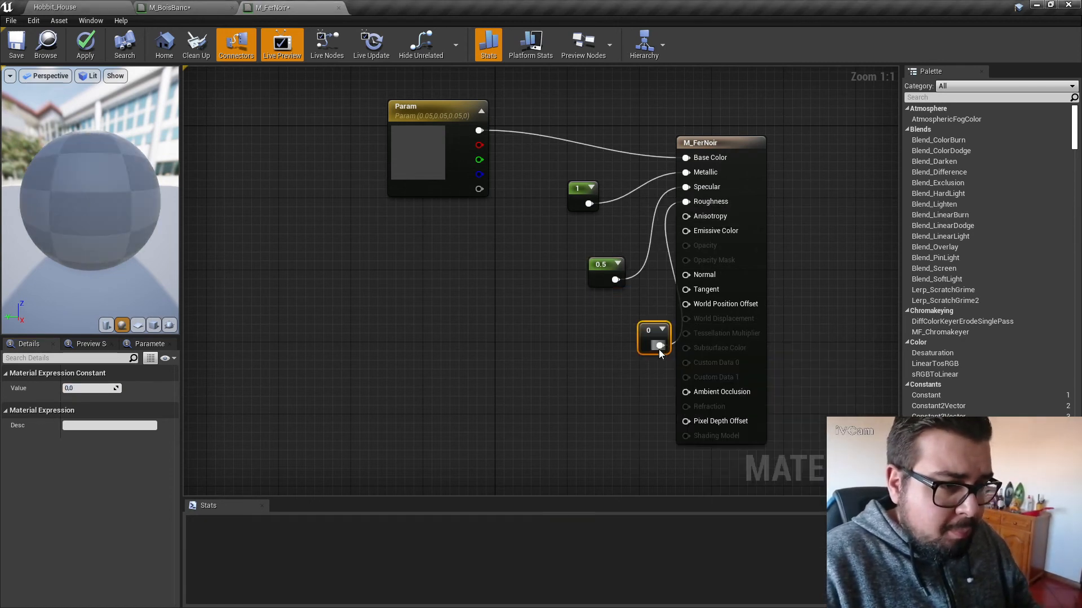
pyautogui.moveTo(649, 330); pyautogui.dragTo(587, 332)
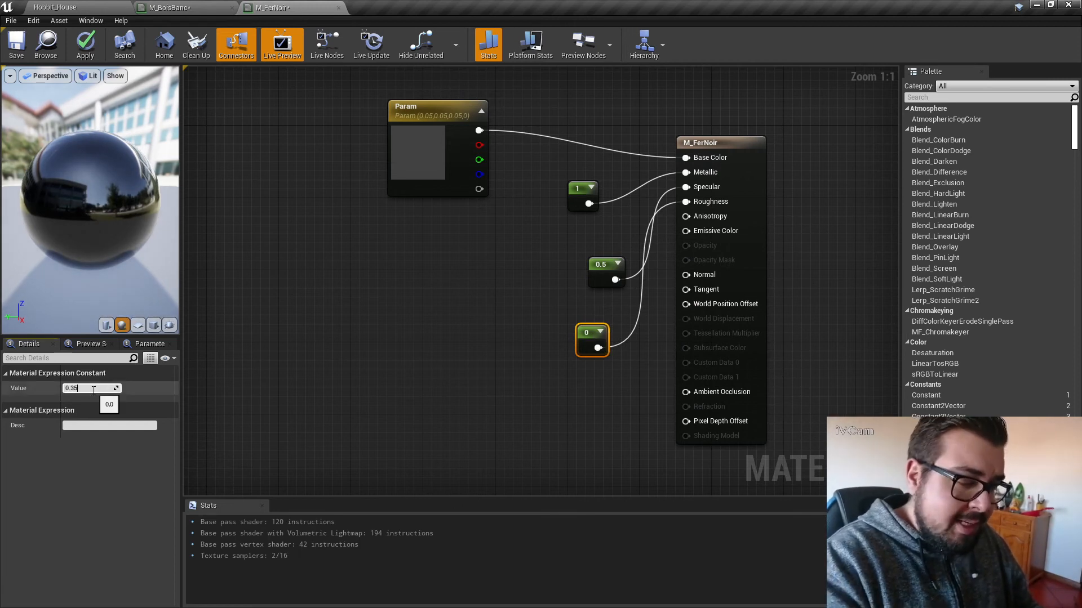
pyautogui.press('Return')
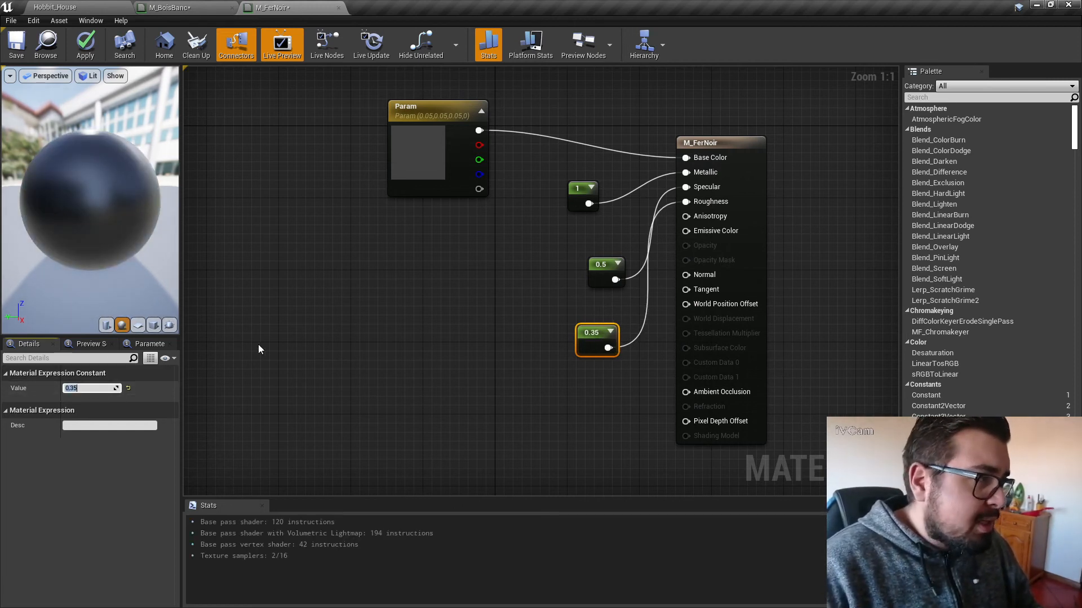
# Move the Specular constant away from the wires, try a value of 0.75, and settle on 0.1.
pyautogui.moveTo(605, 270); pyautogui.dragTo(556, 256)
pyautogui.click(89, 389)
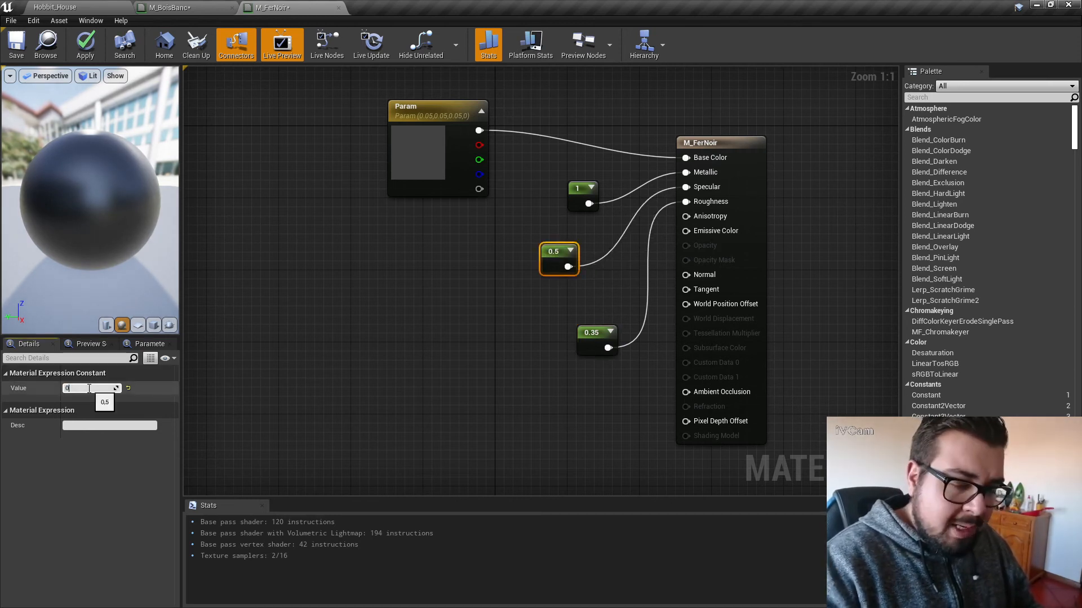
pyautogui.press('Return')
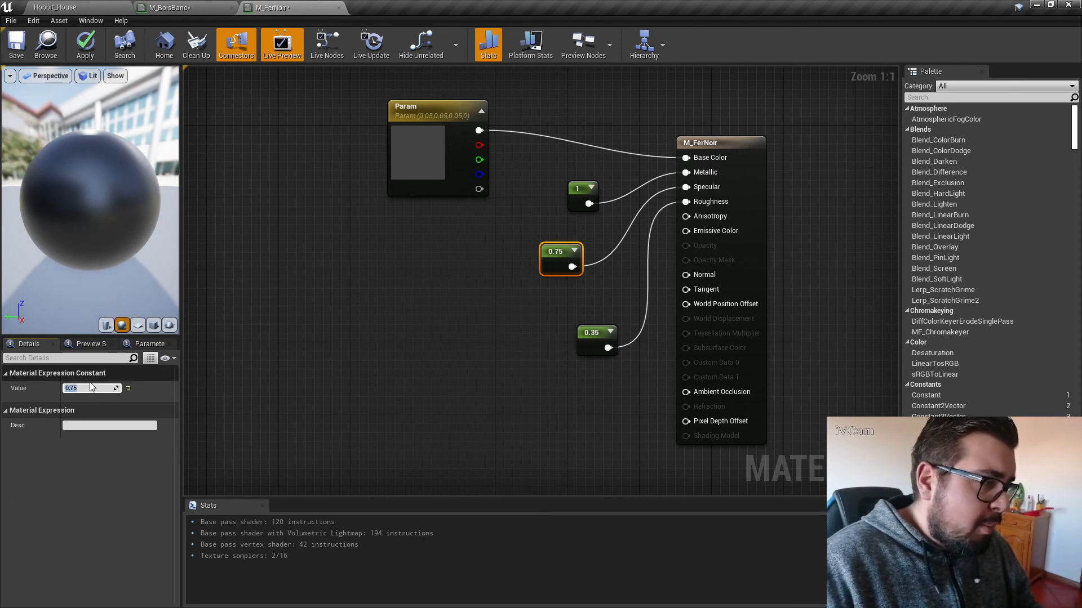
pyautogui.write('0.1')
pyautogui.press('Return')
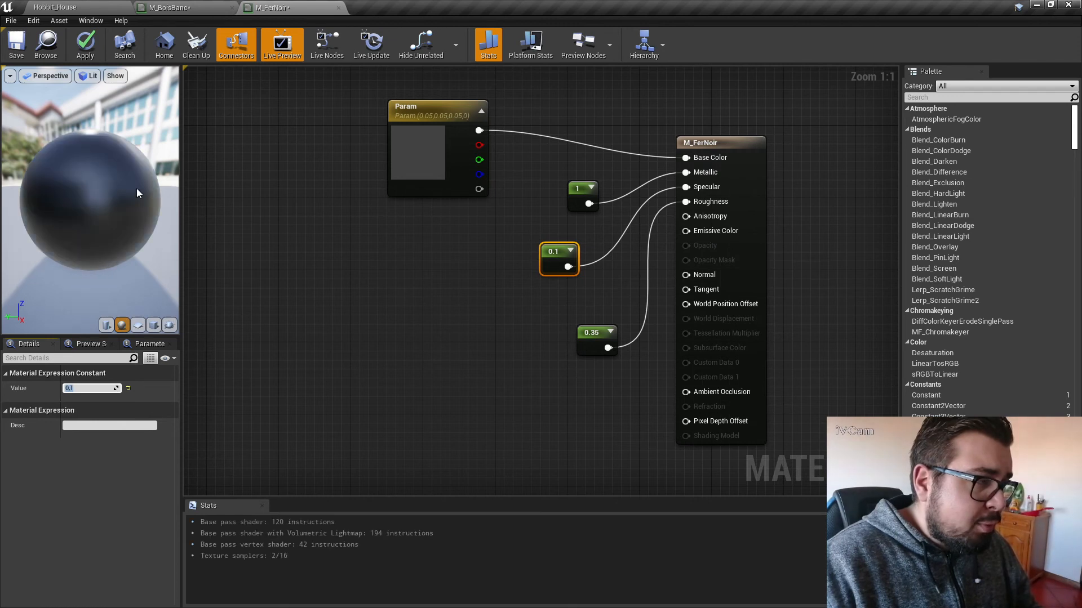
pyautogui.moveTo(157, 238)
pyautogui.mouseDown()
pyautogui.moveTo(79, 236)
pyautogui.moveTo(198, 237)
pyautogui.moveTo(153, 240)
pyautogui.mouseUp()
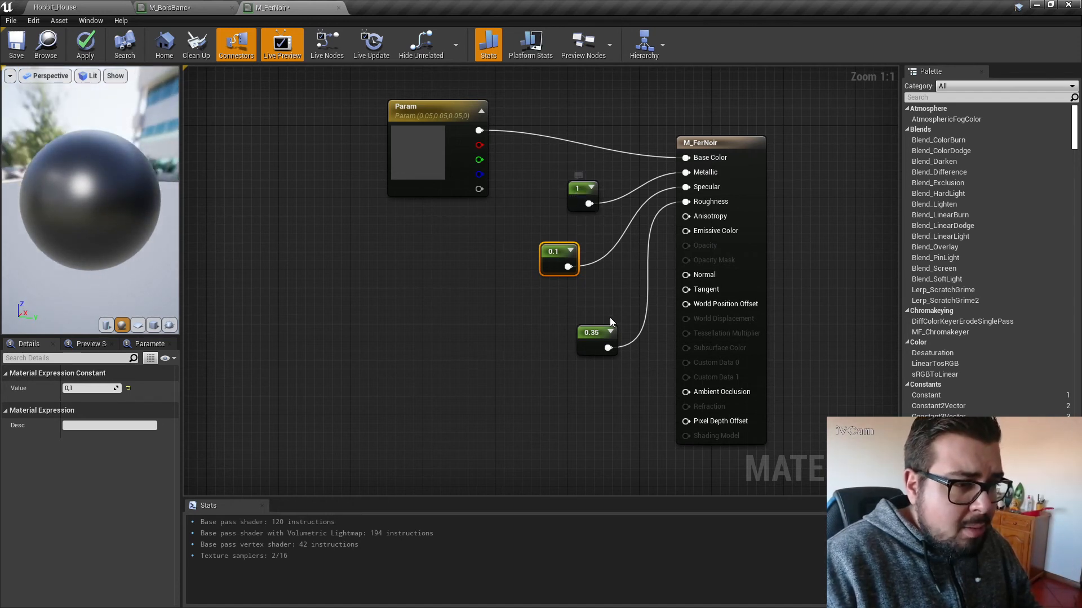
# Try a value of 0.65 on the Roughness constant and settle on 0.25.
pyautogui.click(596, 337)
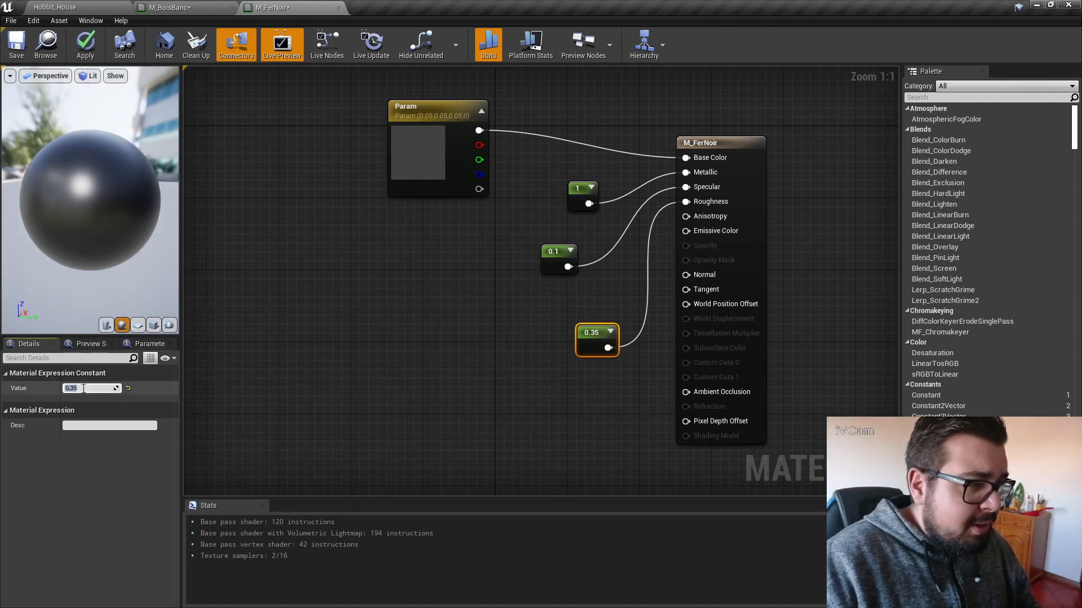
pyautogui.click(83, 388)
pyautogui.write('0.65')
pyautogui.press('Return')
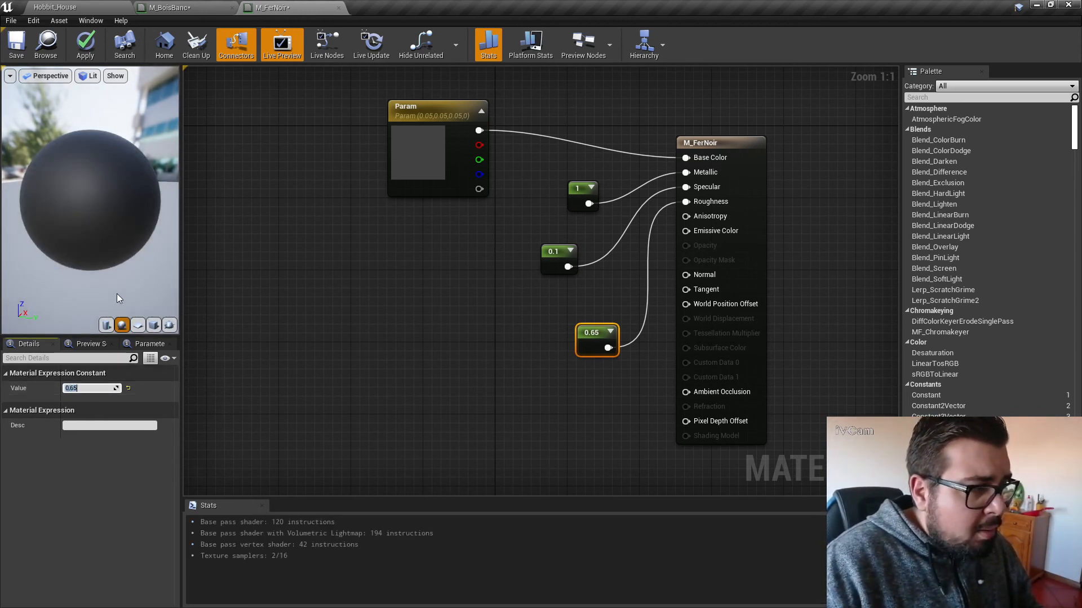
pyautogui.click(94, 388)
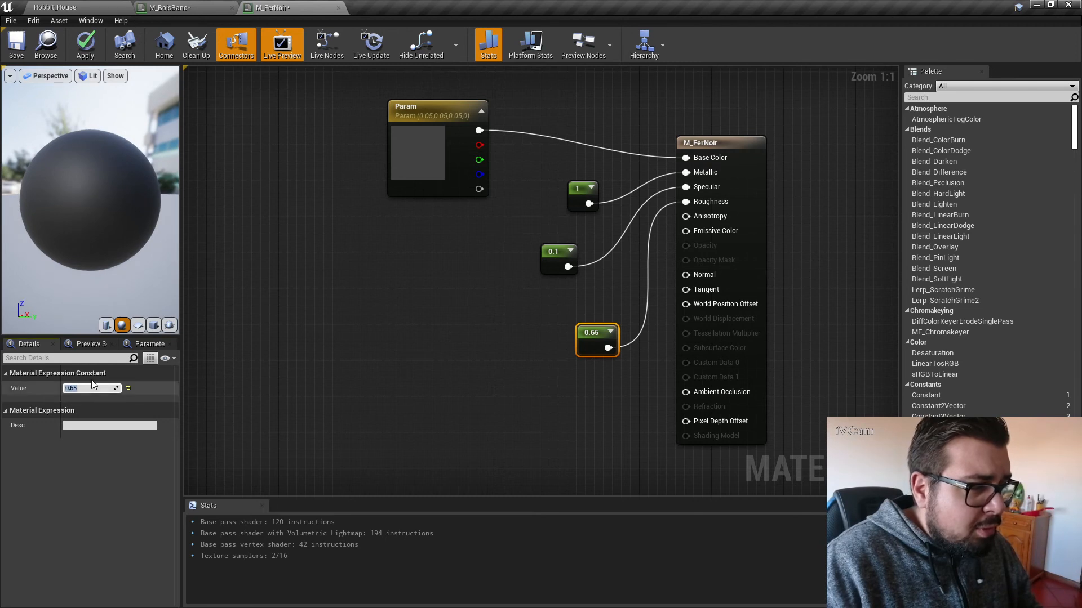
pyautogui.write('0.25')
pyautogui.press('Return')
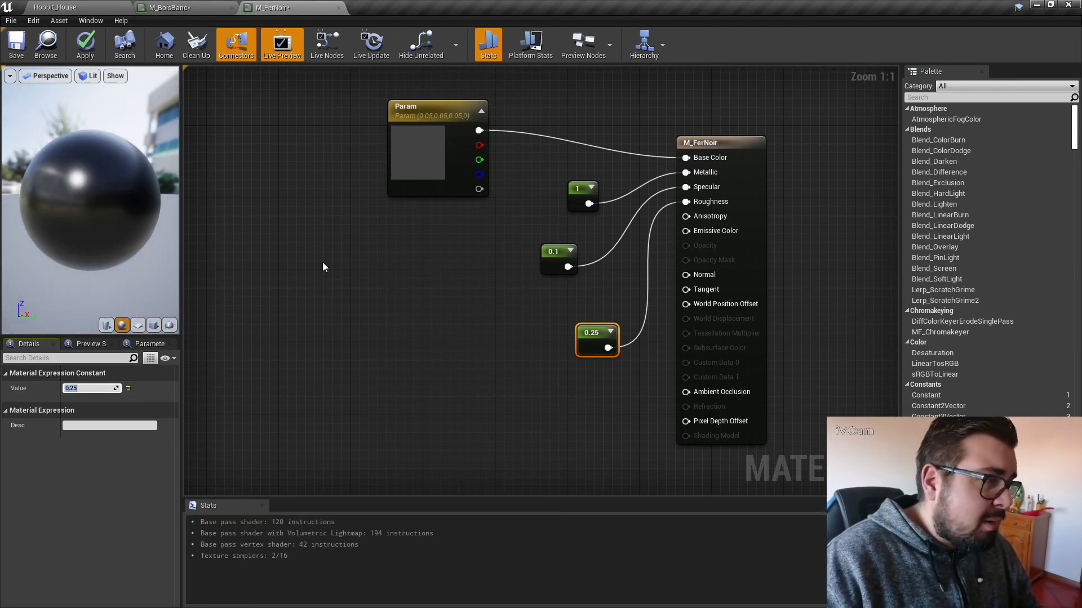
# Apply and save the M_FerNoir material, close its editor and return to the Hobbit_House level.
pyautogui.click(553, 257)
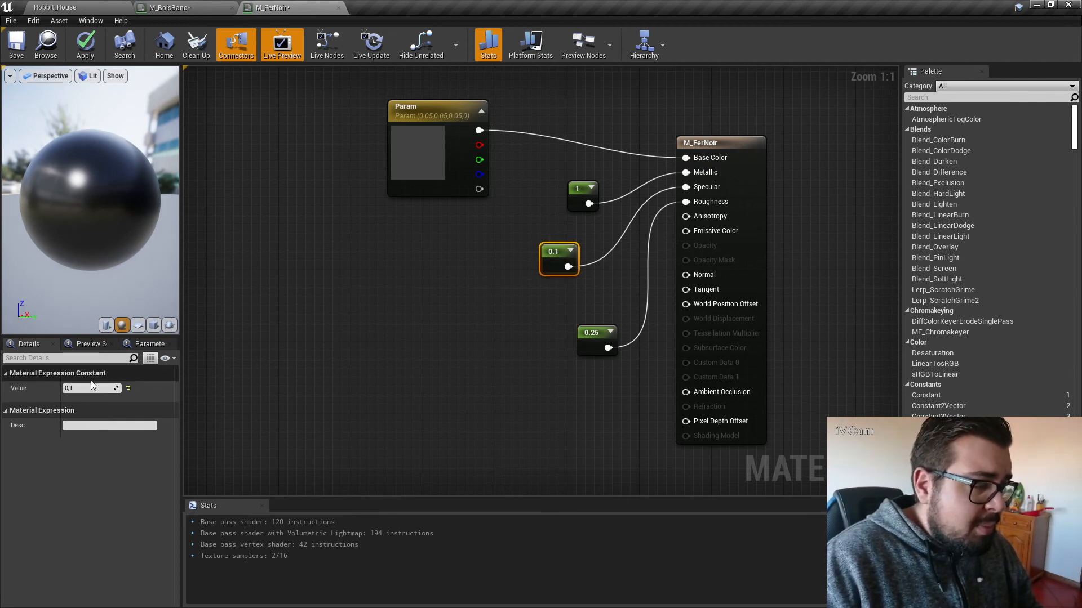
pyautogui.click(85, 49)
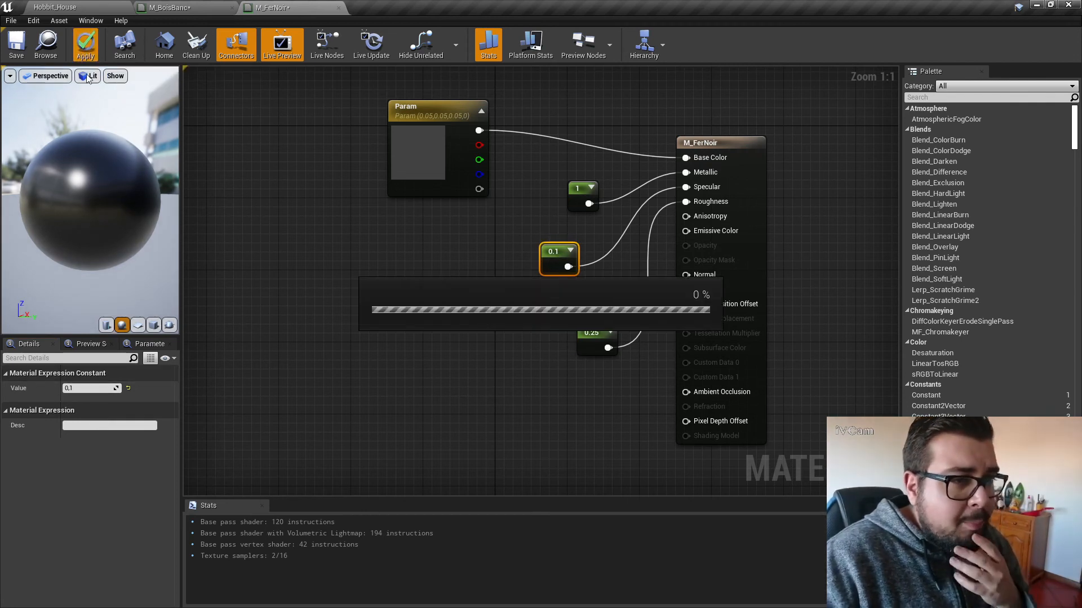
pyautogui.click(13, 48)
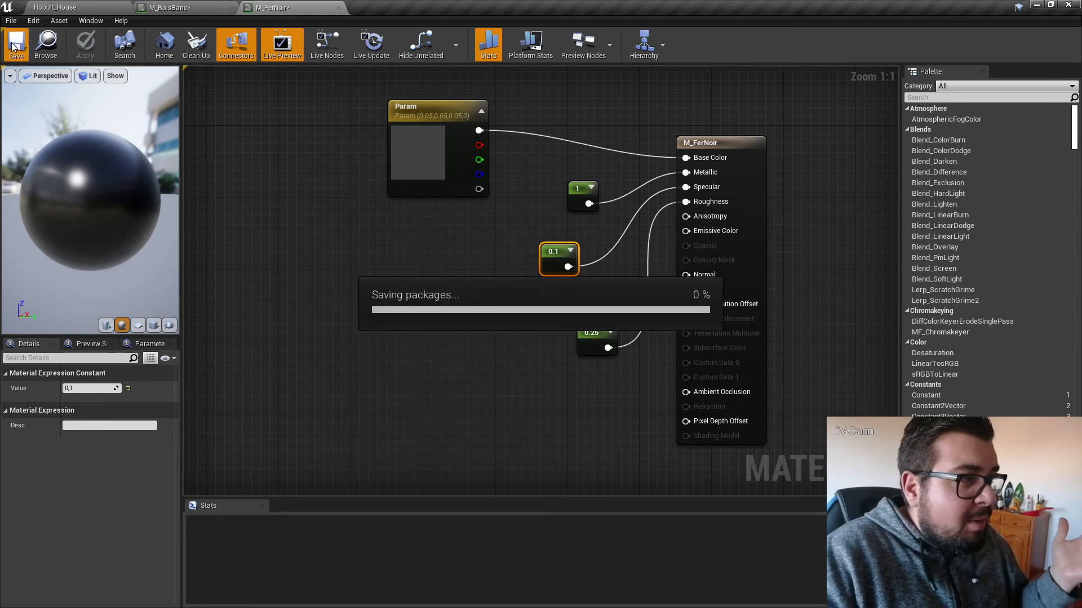
pyautogui.click(338, 8)
pyautogui.click(87, 8)
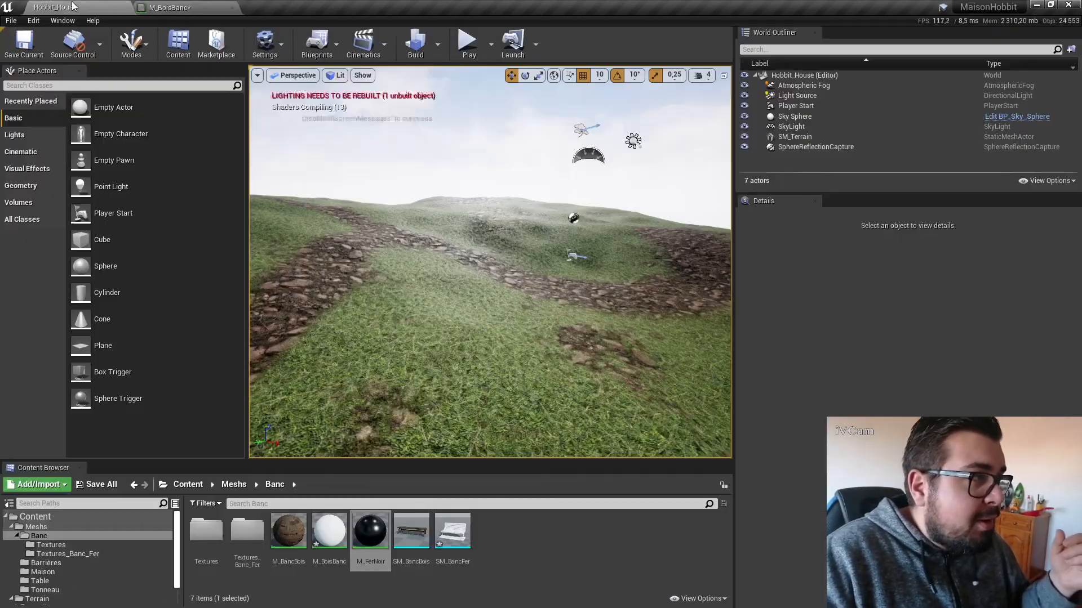
# Open the SM_BancFer mesh to check its materials, and return to the Hobbit_House level.
pyautogui.doubleClick(467, 538)
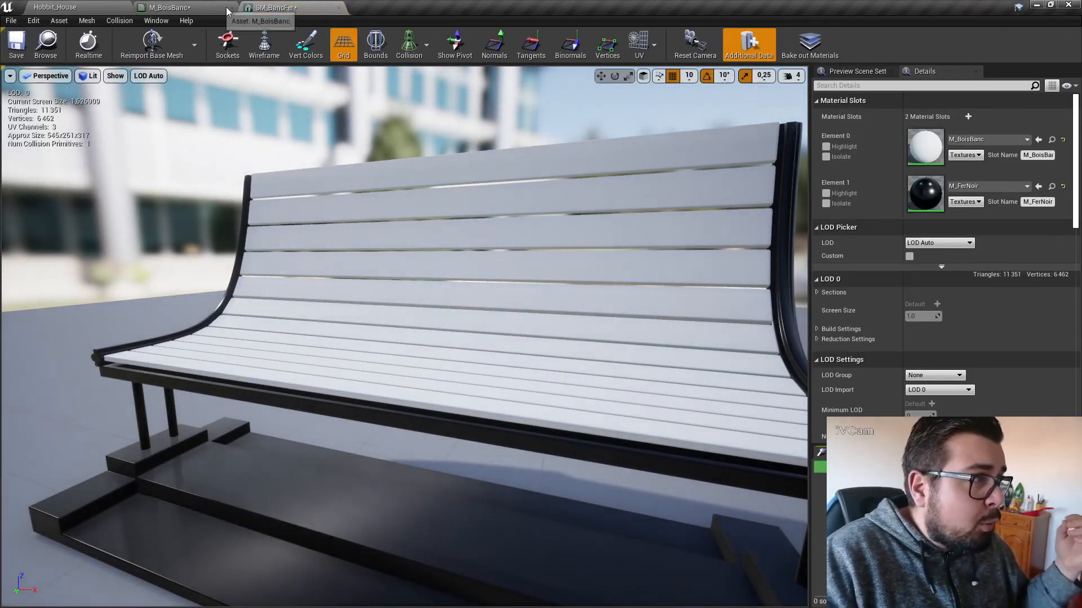
pyautogui.click(136, 5)
pyautogui.click(131, 7)
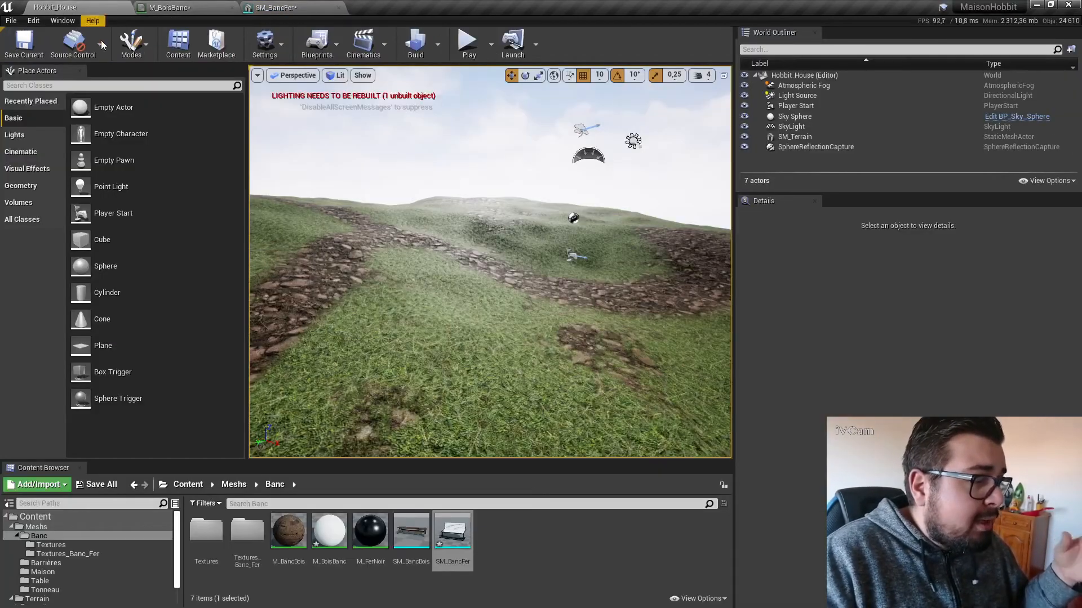
# Import AOSMR.png, Color.png, DB.png and Normal_Unreal.png from Substance Painter's Textures/BancFer folder into Textures_Banc_Fer.
pyautogui.doubleClick(257, 560)
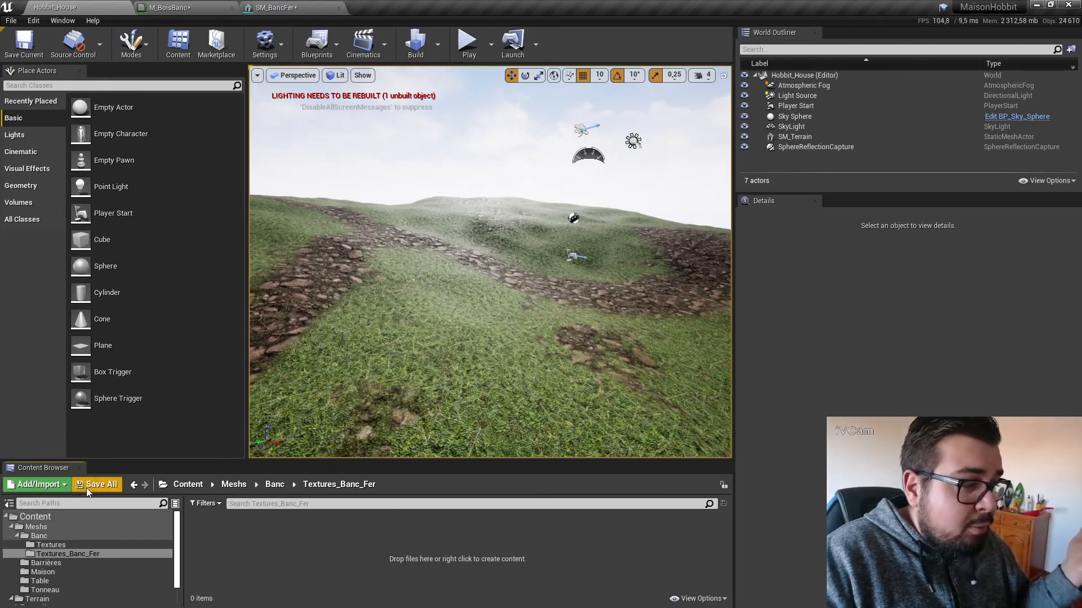
pyautogui.click(38, 485)
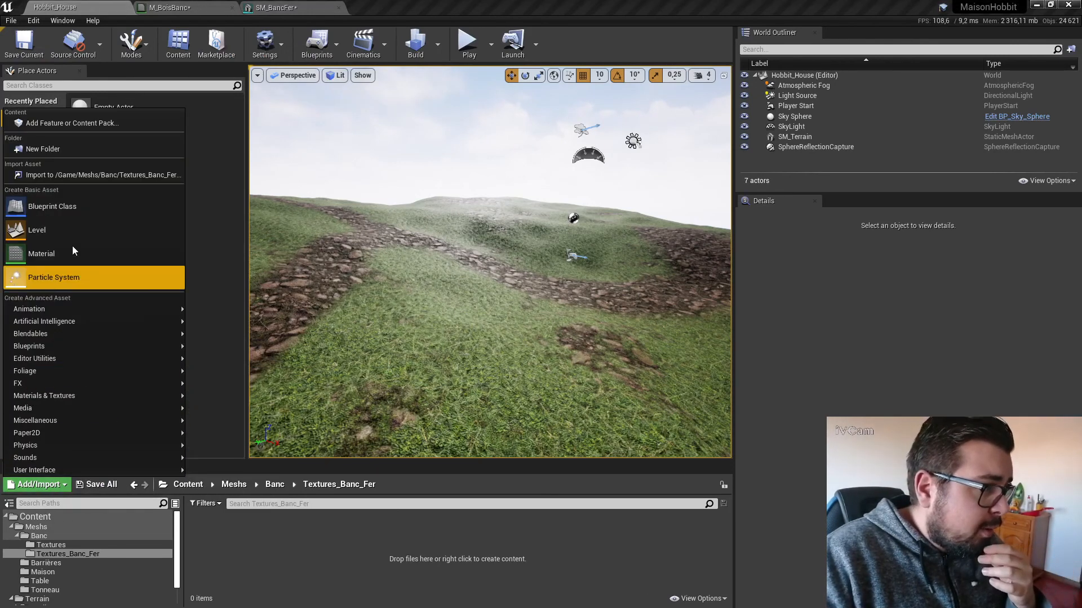
pyautogui.click(76, 175)
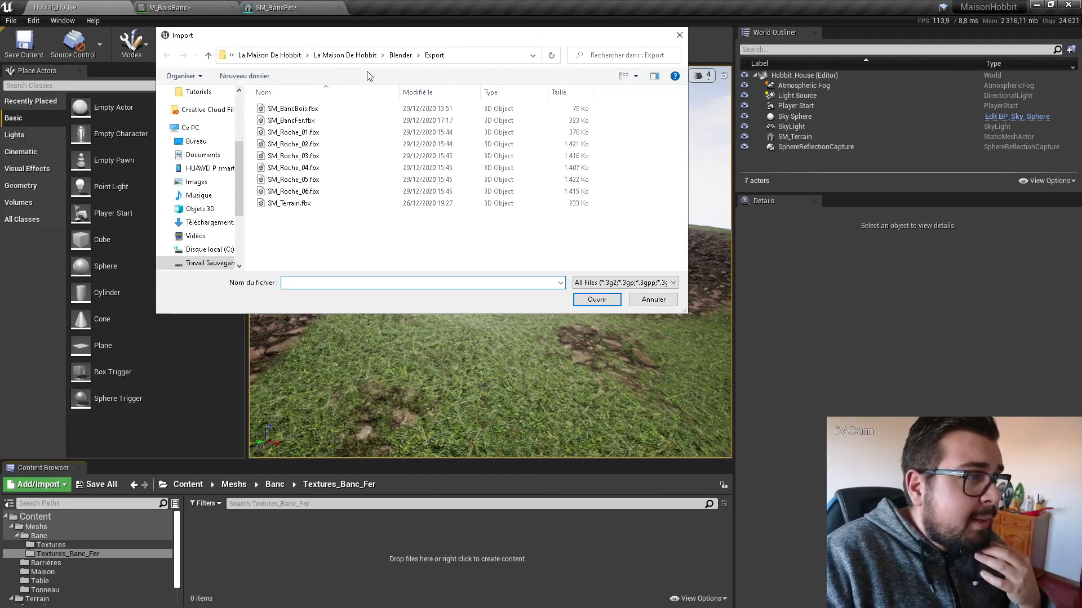
pyautogui.click(400, 54)
pyautogui.click(407, 55)
pyautogui.doubleClick(303, 133)
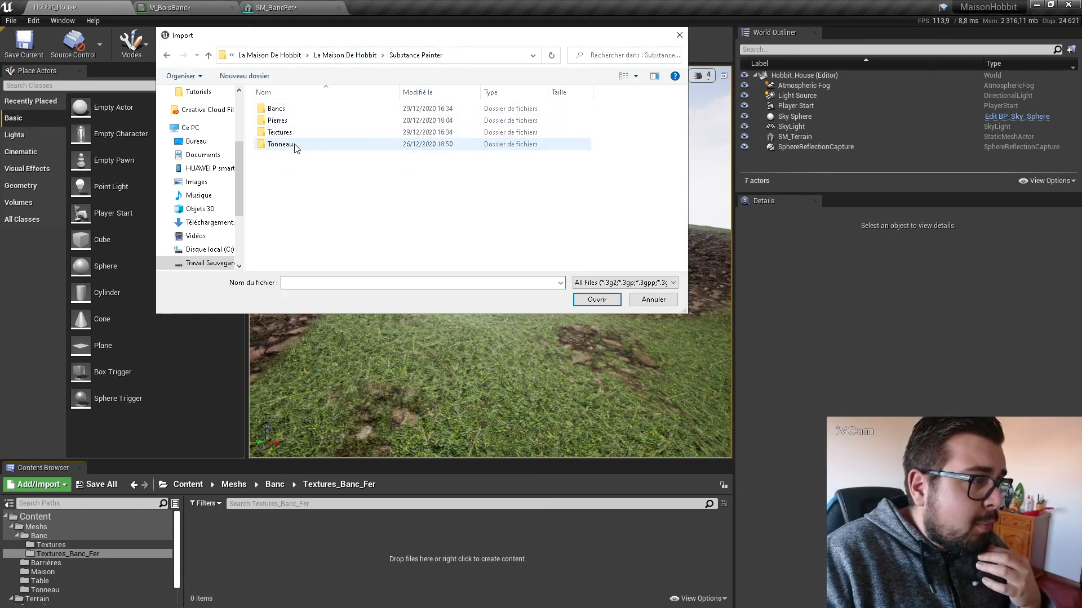
pyautogui.doubleClick(292, 133)
pyautogui.doubleClick(281, 121)
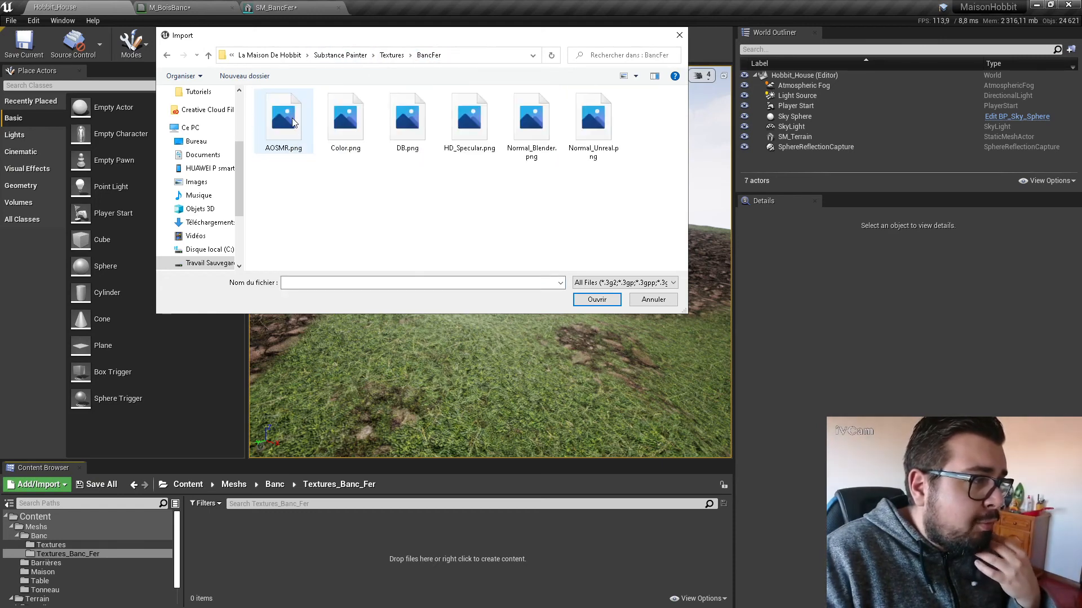
pyautogui.click(289, 123)
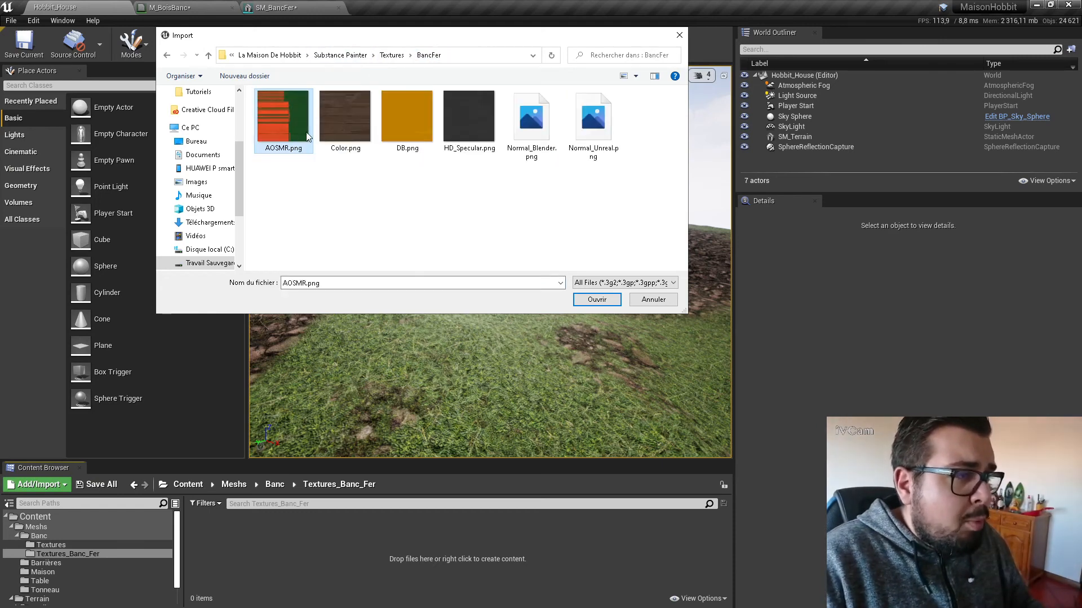
pyautogui.keyDown('ctrl'); pyautogui.click(411, 125); pyautogui.keyUp('ctrl')
pyautogui.keyDown('ctrl'); pyautogui.click(594, 117); pyautogui.keyUp('ctrl')
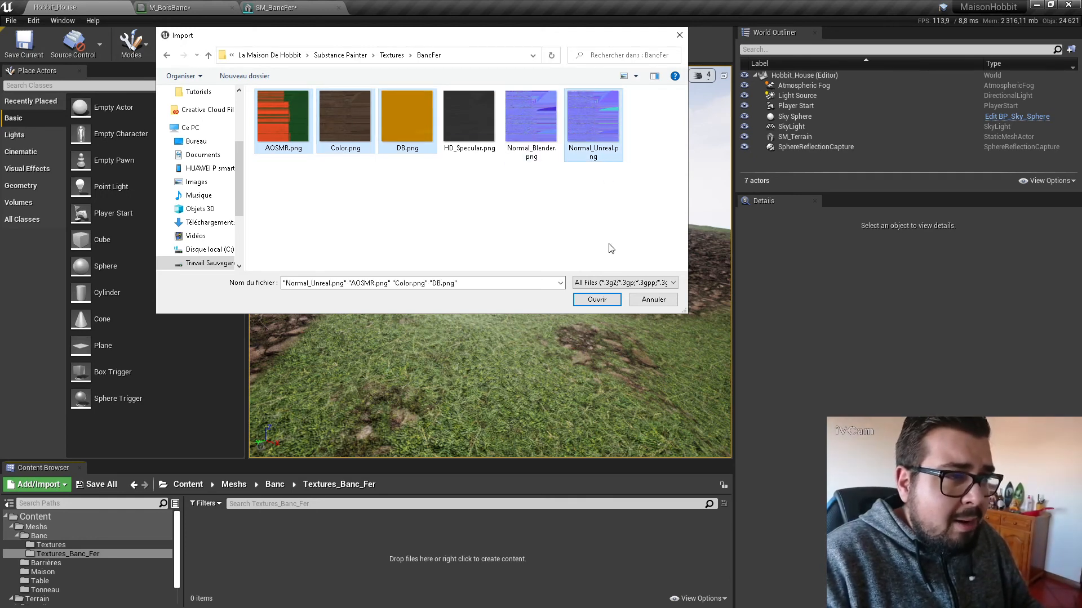
pyautogui.click(596, 299)
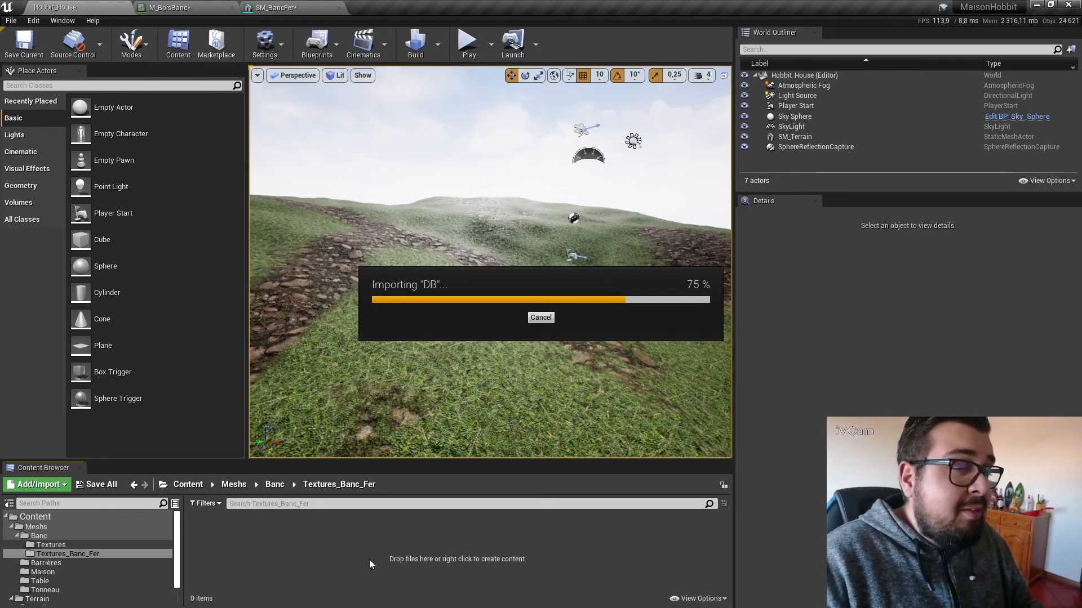
# Set the AOSMR texture's compression to Masks (no sRGB), save and close it, and return to the SM_BancFer mesh.
pyautogui.doubleClick(206, 529)
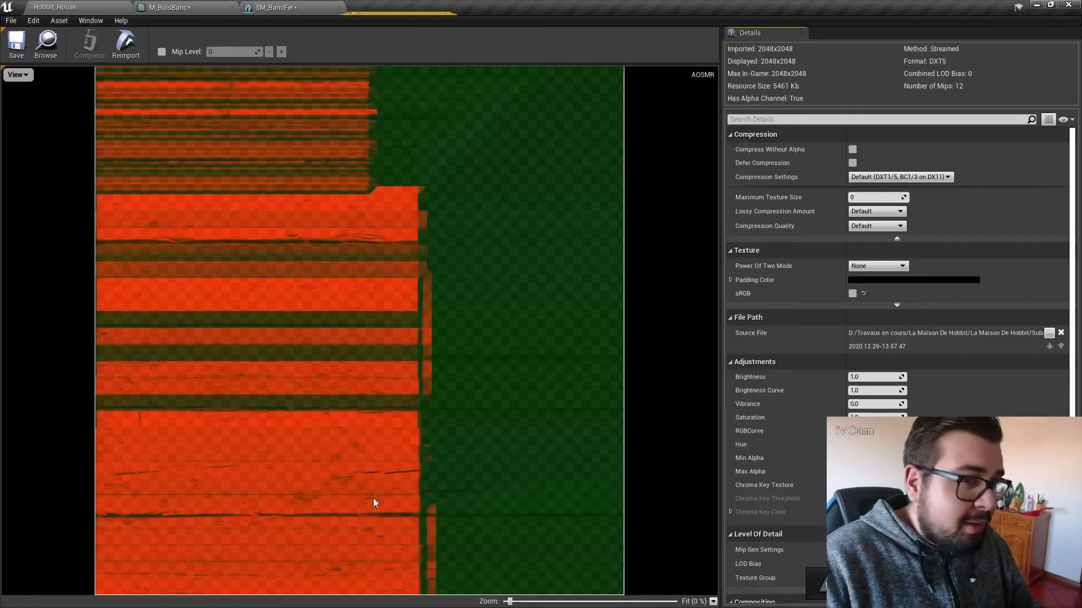
pyautogui.click(900, 177)
pyautogui.click(902, 207)
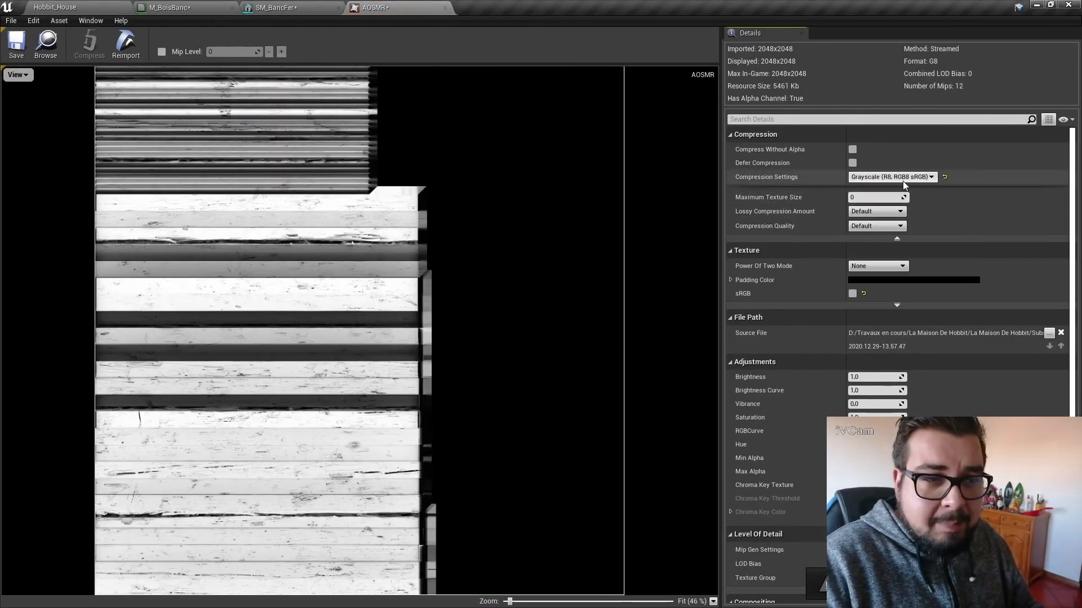
pyautogui.click(903, 179)
pyautogui.press('Return')
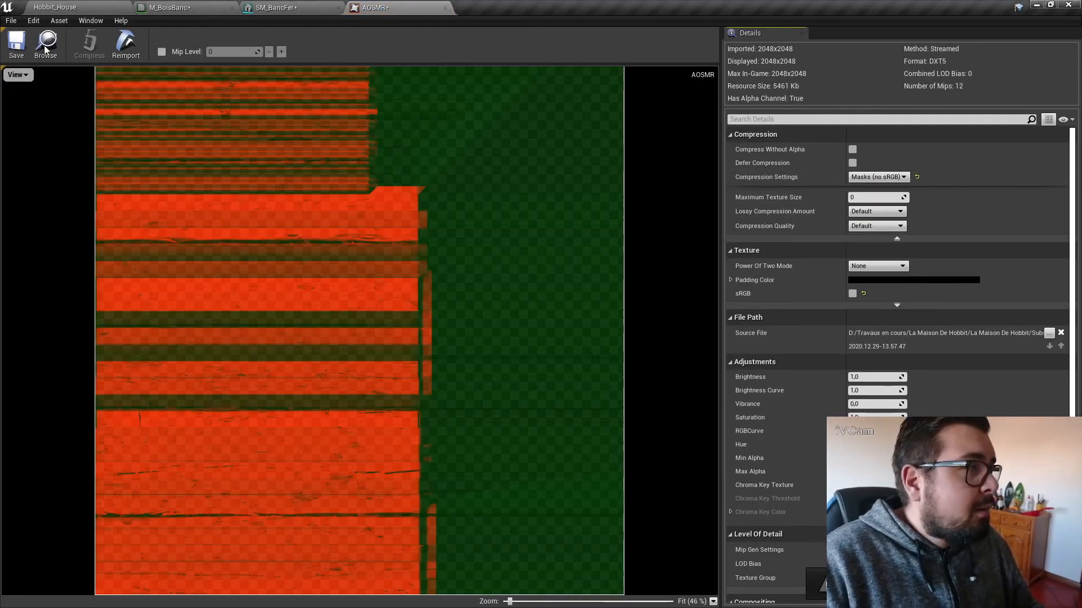
pyautogui.click(17, 44)
pyautogui.click(446, 7)
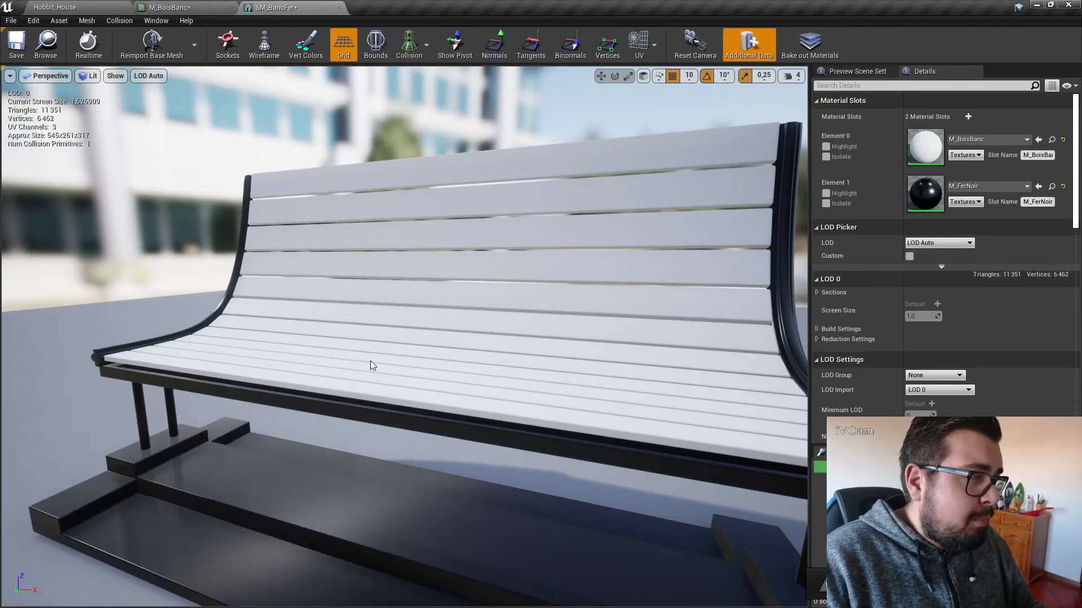
pyautogui.click(94, 6)
pyautogui.click(320, 8)
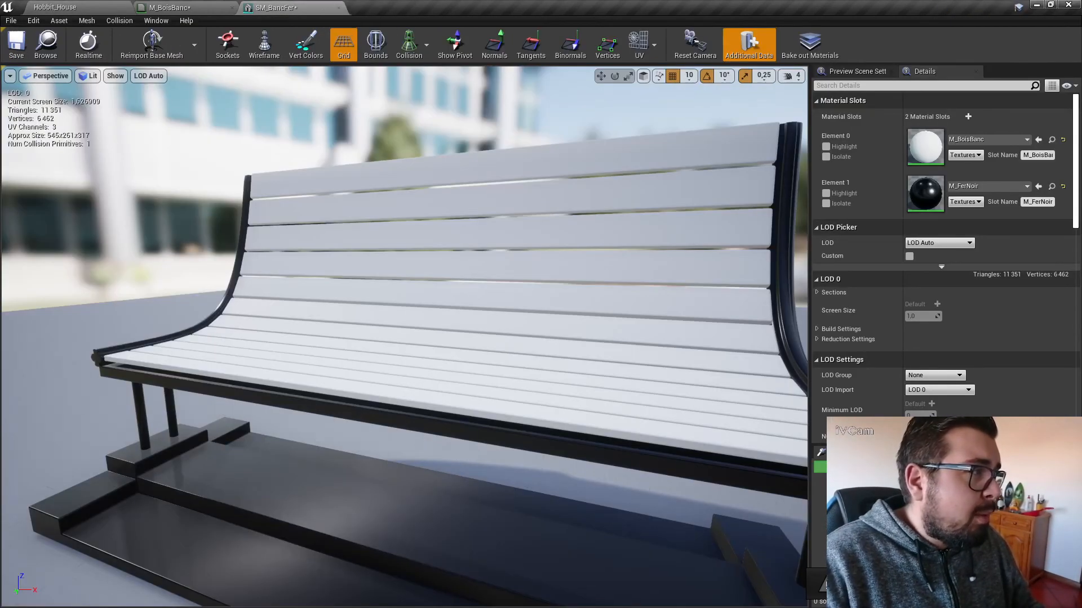
# Save the SM_BancFer mesh, close its editor and return to the Hobbit_House level.
pyautogui.click(17, 44)
pyautogui.click(338, 7)
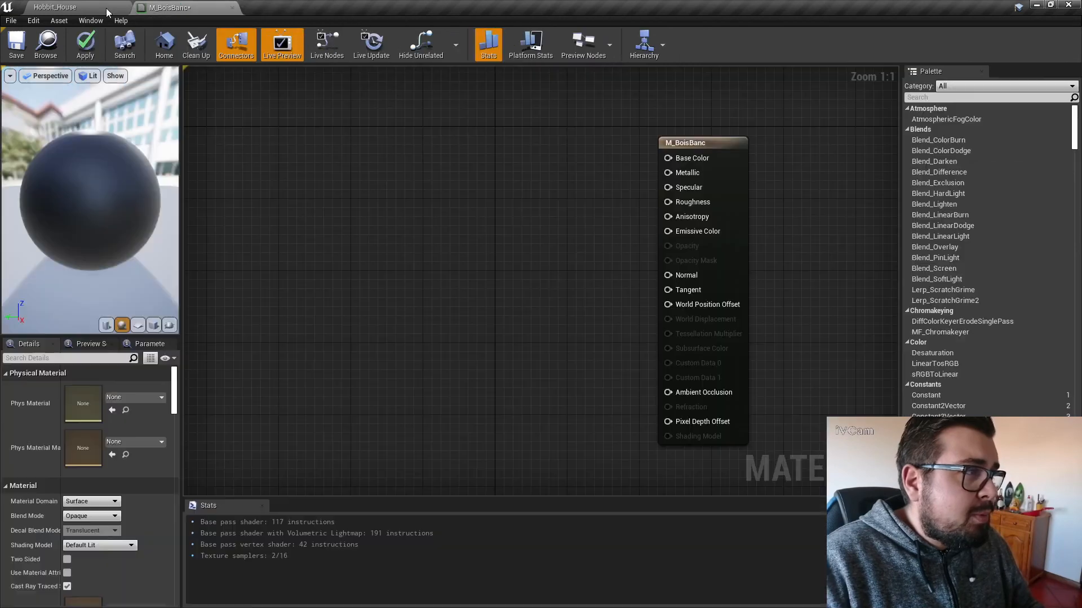
pyautogui.click(54, 8)
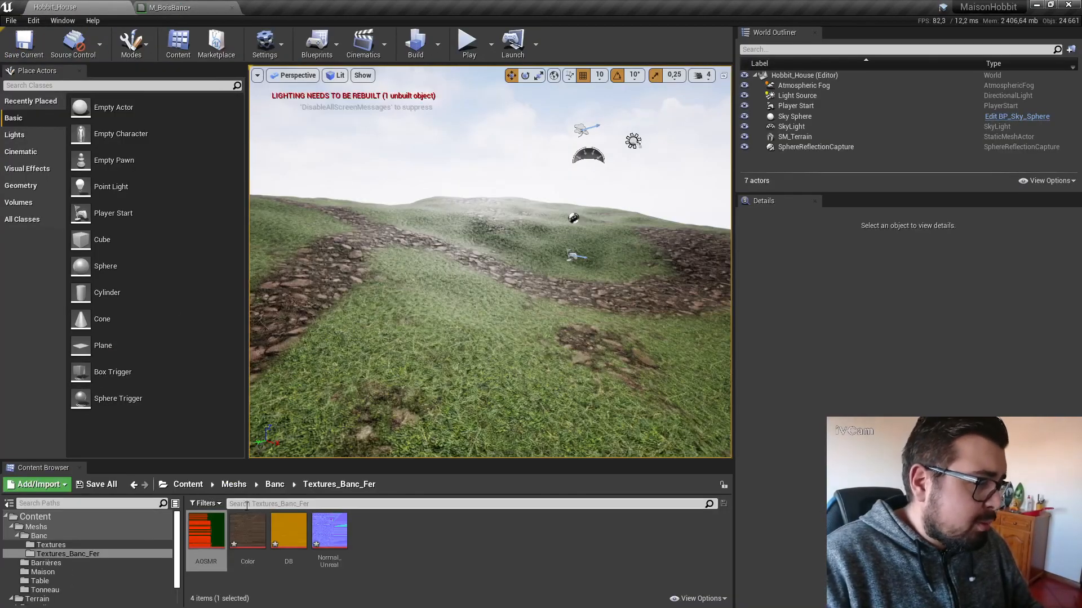
# Open the iron bench's Color texture, save it with its default compression, close it and return to the level.
pyautogui.doubleClick(248, 535)
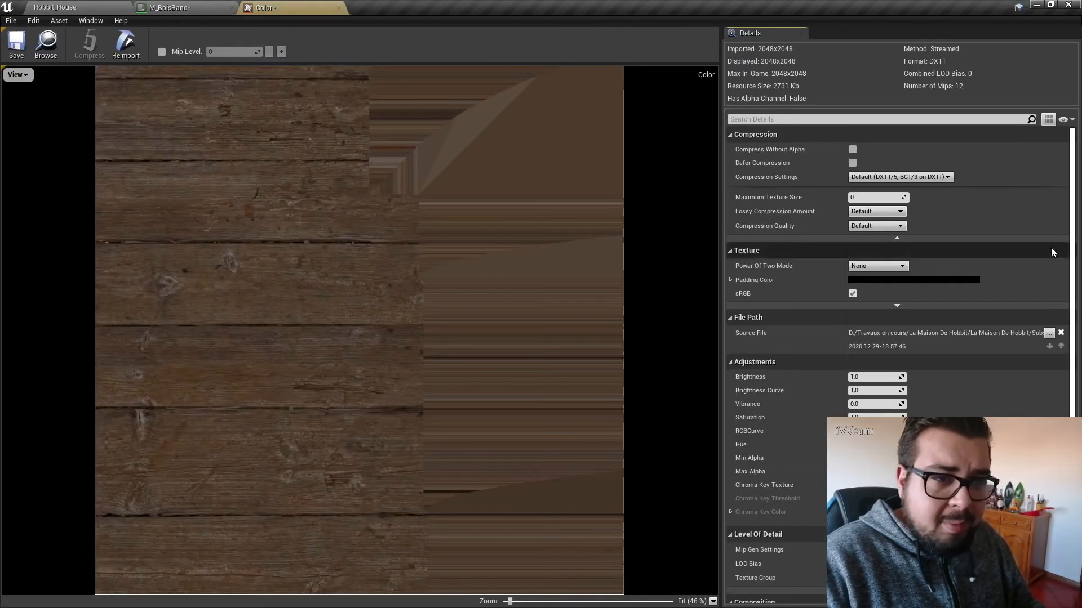
pyautogui.click(16, 45)
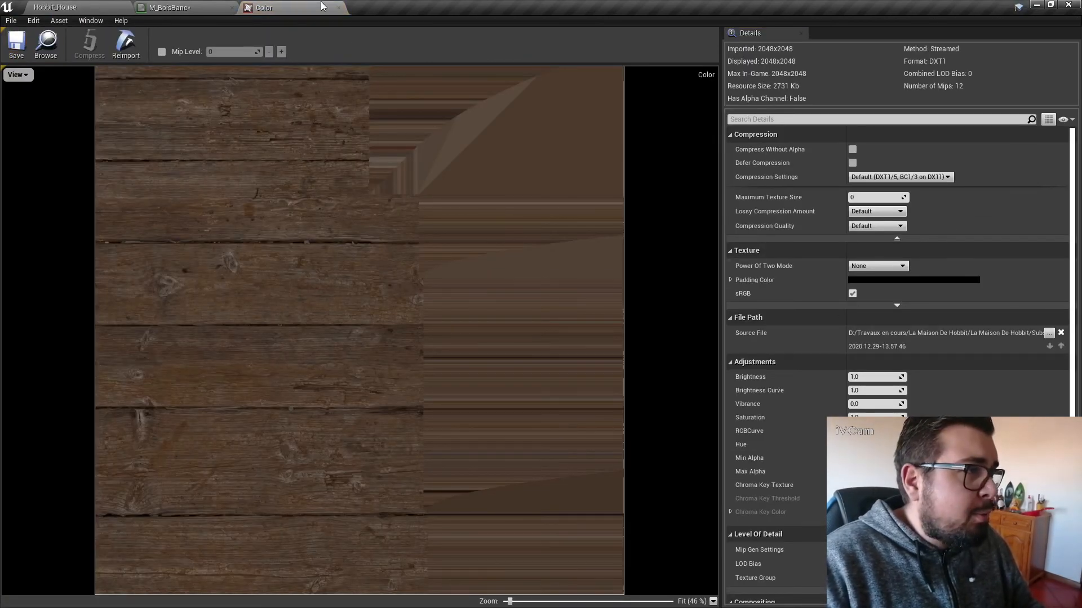
pyautogui.click(338, 8)
pyautogui.click(54, 7)
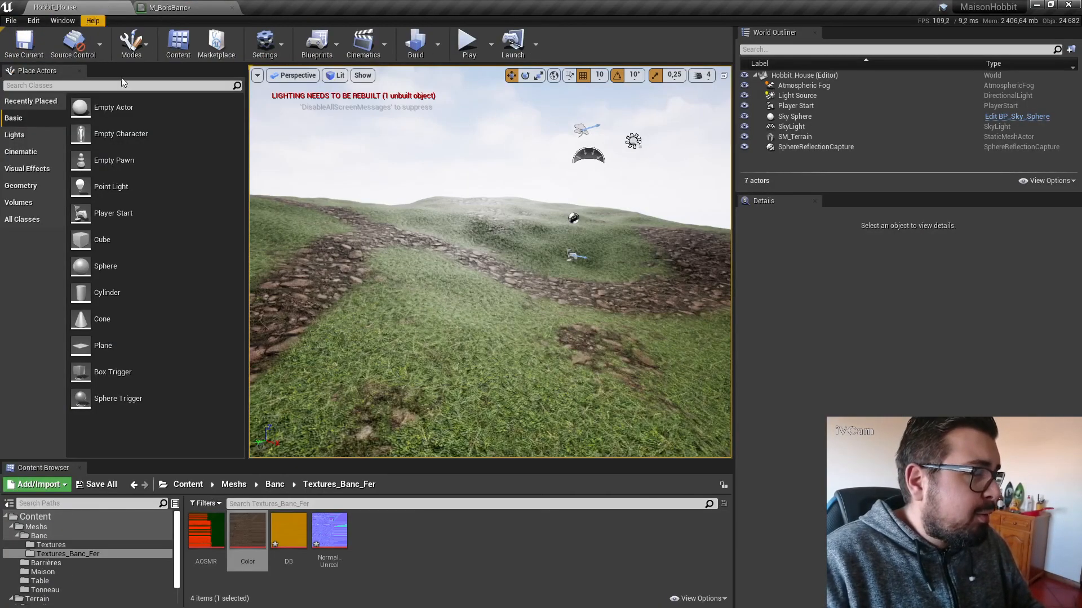
# Set the DB texture's compression to Masks (no sRGB), save and close it, and return to the level.
pyautogui.doubleClick(287, 535)
pyautogui.click(945, 176)
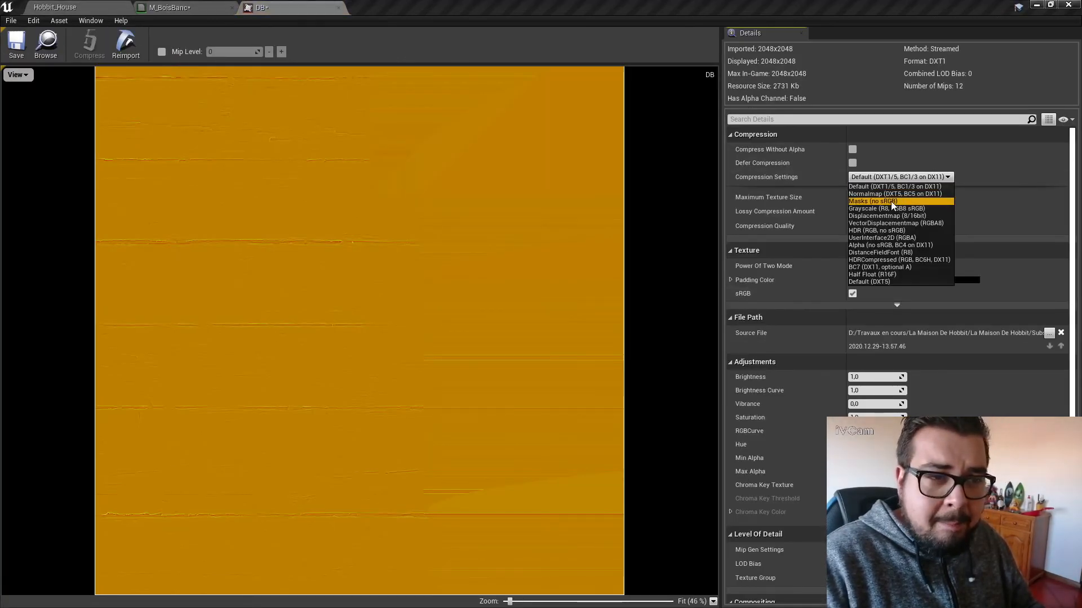
pyautogui.click(891, 201)
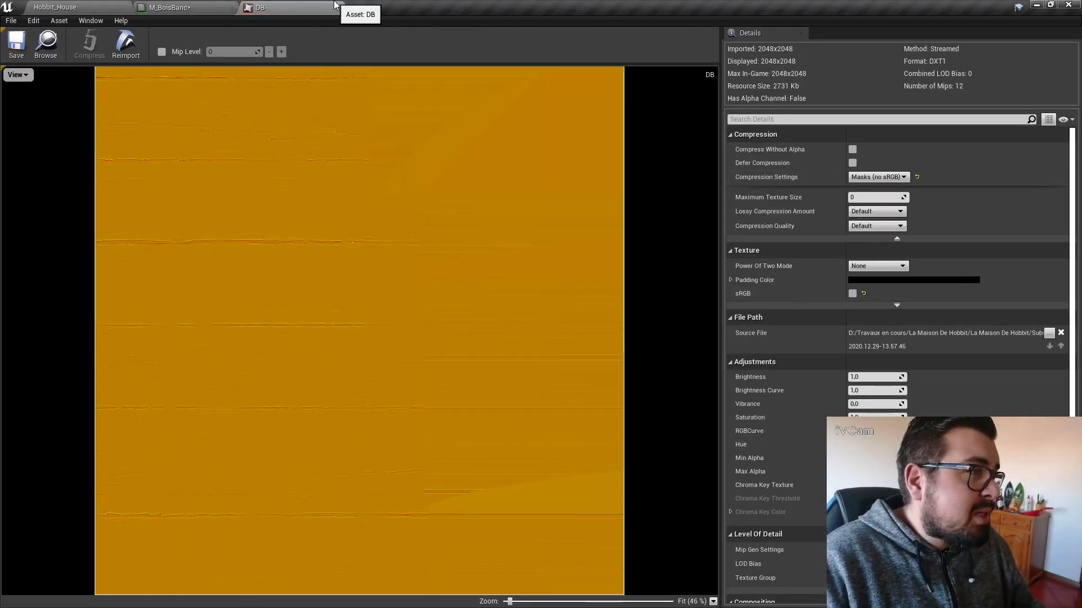
pyautogui.click(337, 8)
pyautogui.click(54, 7)
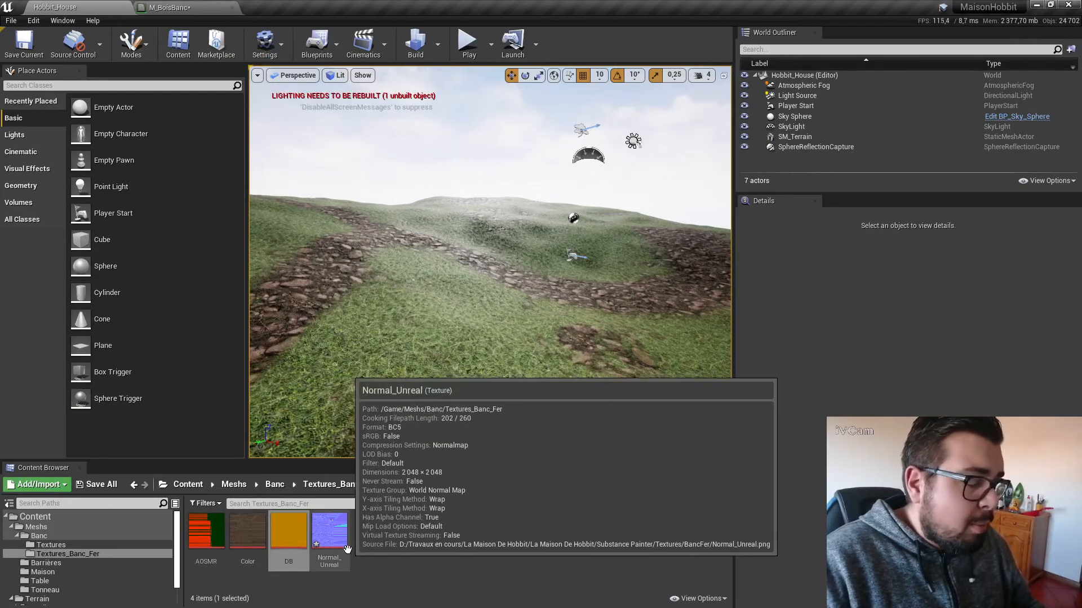
# Enable Flip Green Channel on the Normal_Unreal texture, save and close it, and return to the level.
pyautogui.doubleClick(327, 535)
pyautogui.click(864, 119)
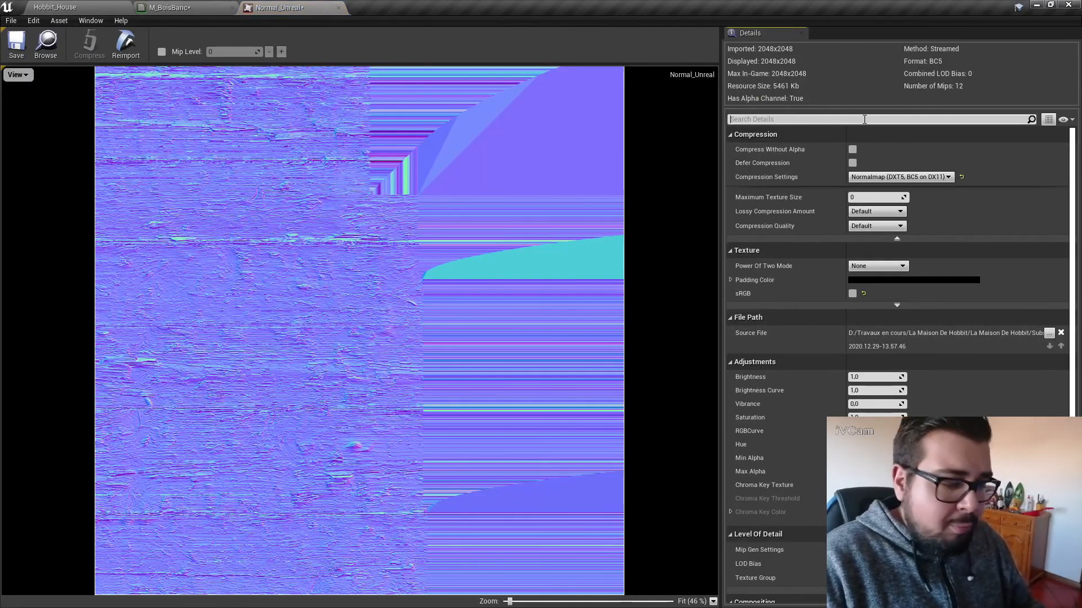
pyautogui.write('fli')
pyautogui.click(852, 156)
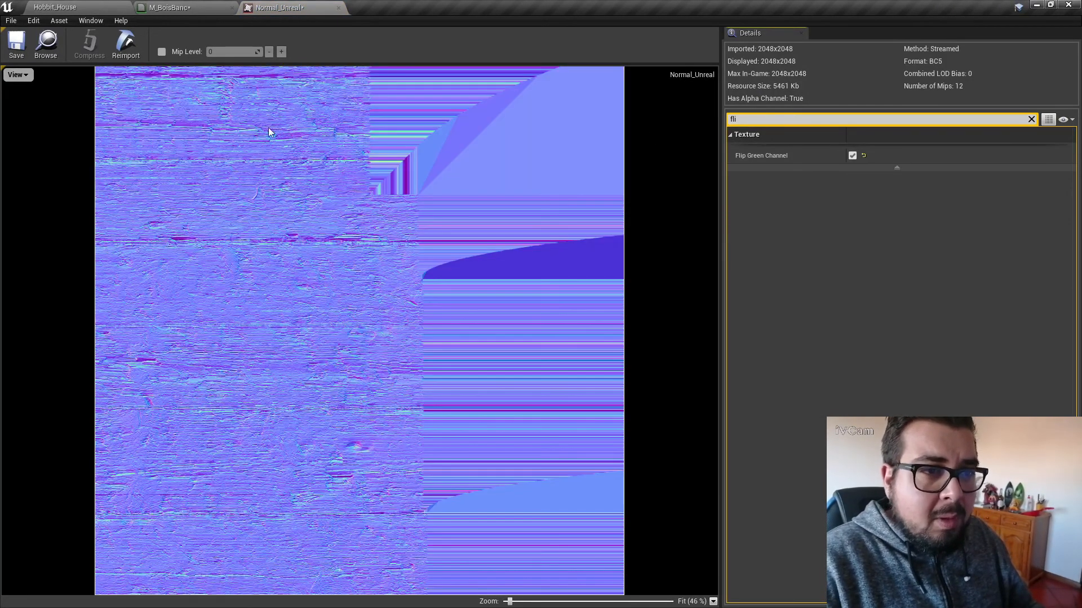
pyautogui.click(17, 45)
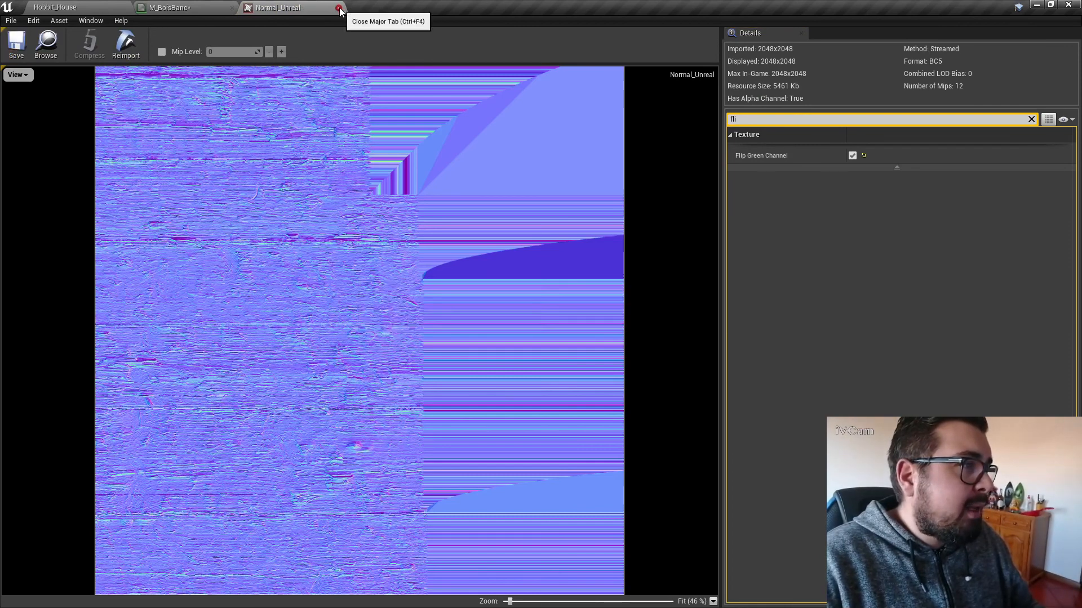
pyautogui.click(338, 8)
pyautogui.click(113, 7)
# Add the AOSMR, Color, DB and Normal_Unreal textures from Textures_Banc_Fer to the M_BoisBanc material graph.
pyautogui.click(206, 530)
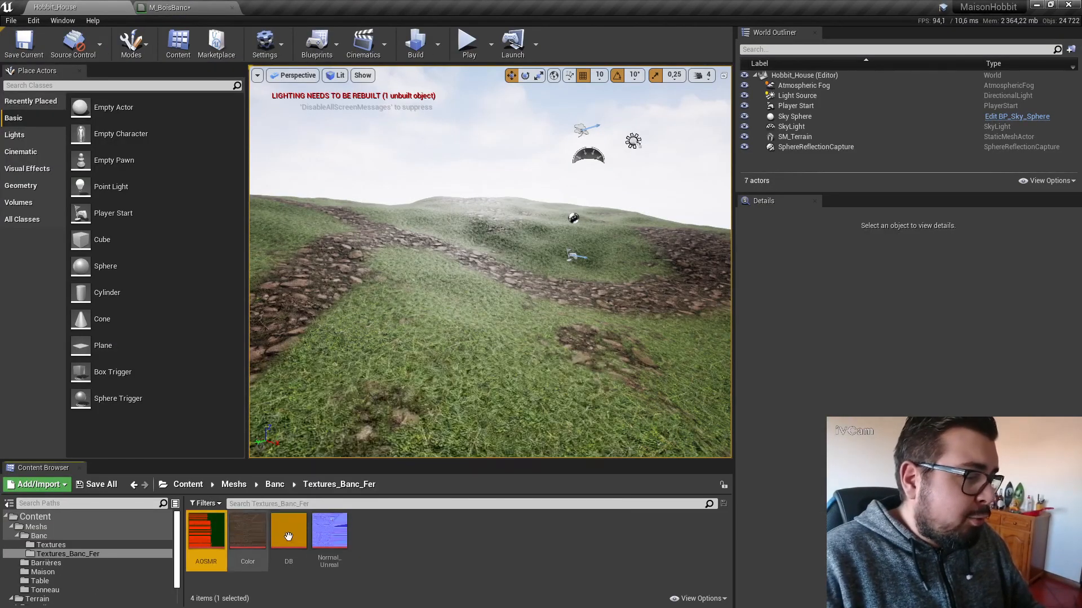
pyautogui.keyDown('shift'); pyautogui.click(333, 535); pyautogui.keyUp('shift')
pyautogui.moveTo(334, 535); pyautogui.dragTo(316, 124)
# Connect AOSMR's R to Ambient Occlusion, G to Specular, B to Metallic and A to Roughness, and Color's RGB to Base Color.
pyautogui.moveTo(480, 197); pyautogui.dragTo(668, 392)
pyautogui.moveTo(391, 169); pyautogui.dragTo(668, 187)
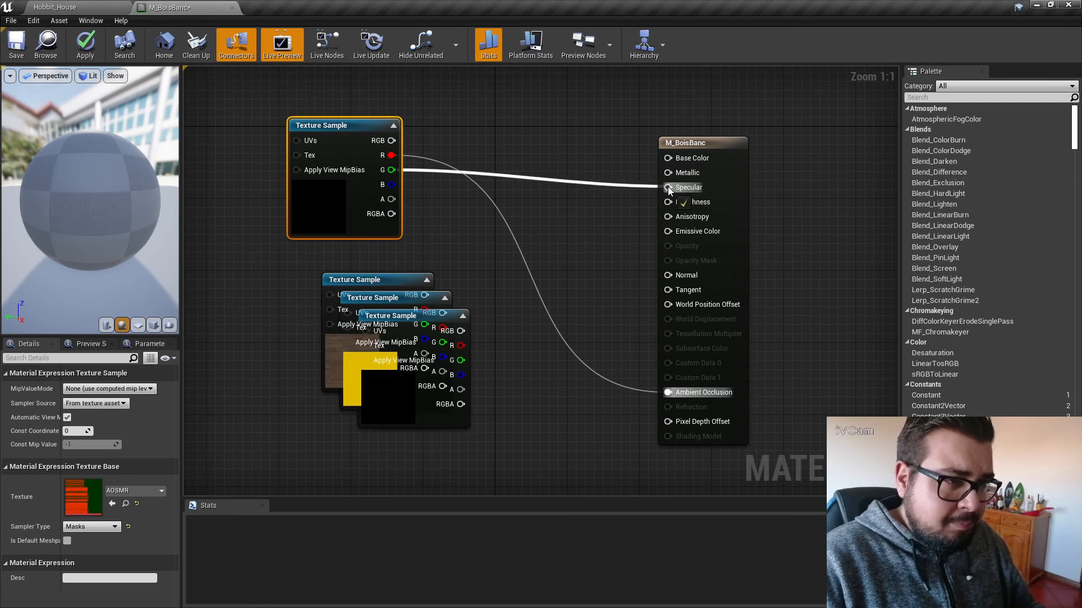
pyautogui.moveTo(391, 184); pyautogui.dragTo(667, 201)
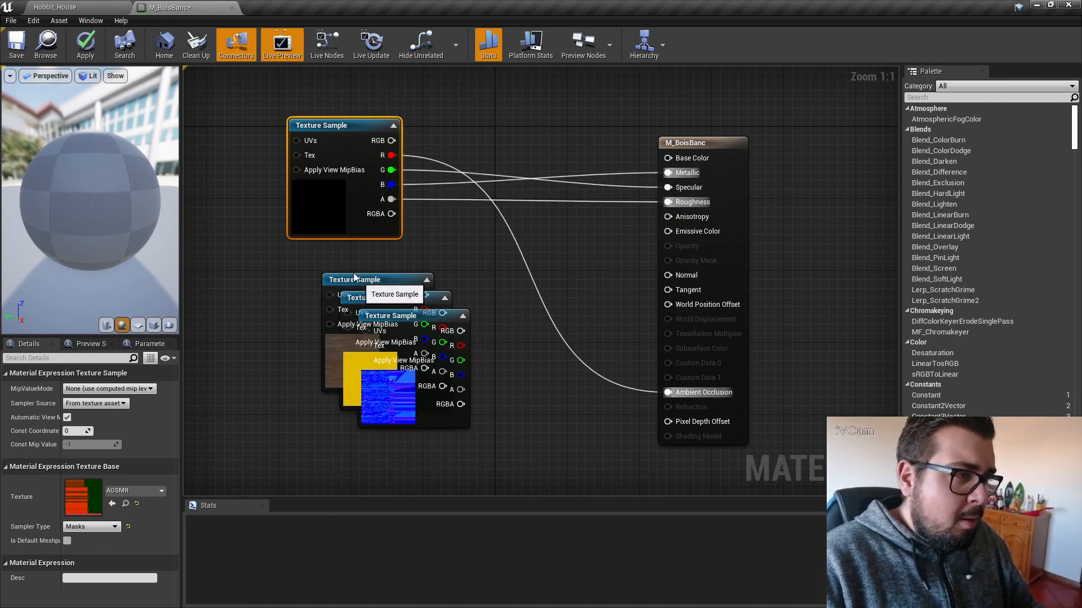
pyautogui.moveTo(352, 282); pyautogui.dragTo(324, 115)
pyautogui.moveTo(391, 127); pyautogui.dragTo(668, 280)
# Delete the DB texture sample and connect the Normal_Unreal sample's RGB output to the material's Normal input.
pyautogui.click(420, 415)
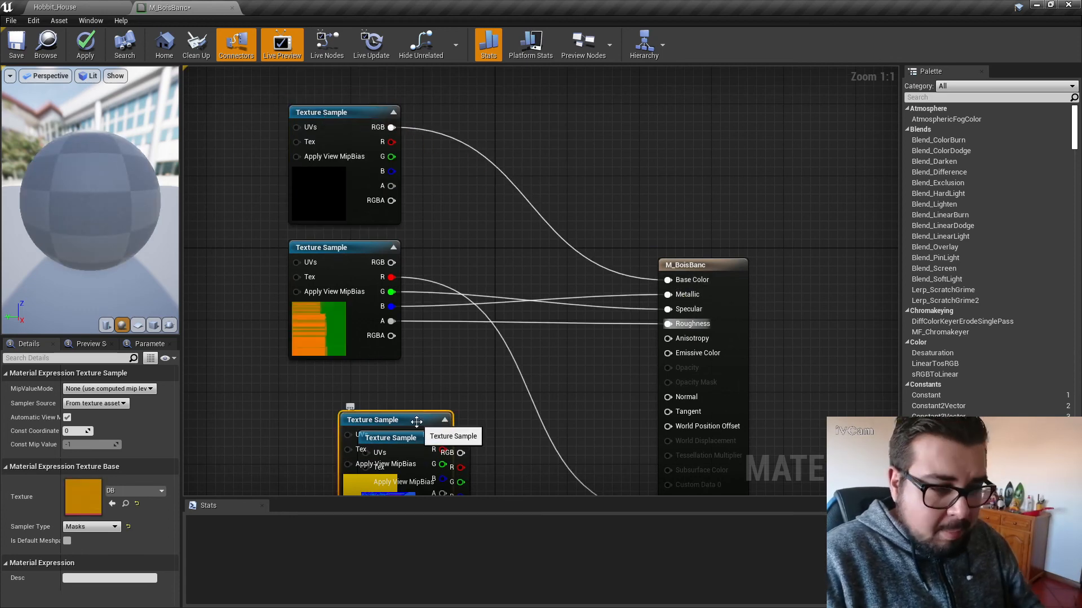
pyautogui.press('Delete')
pyautogui.moveTo(445, 448); pyautogui.dragTo(668, 397)
# Apply and save the M_BoisBanc material and close its editor.
pyautogui.click(89, 42)
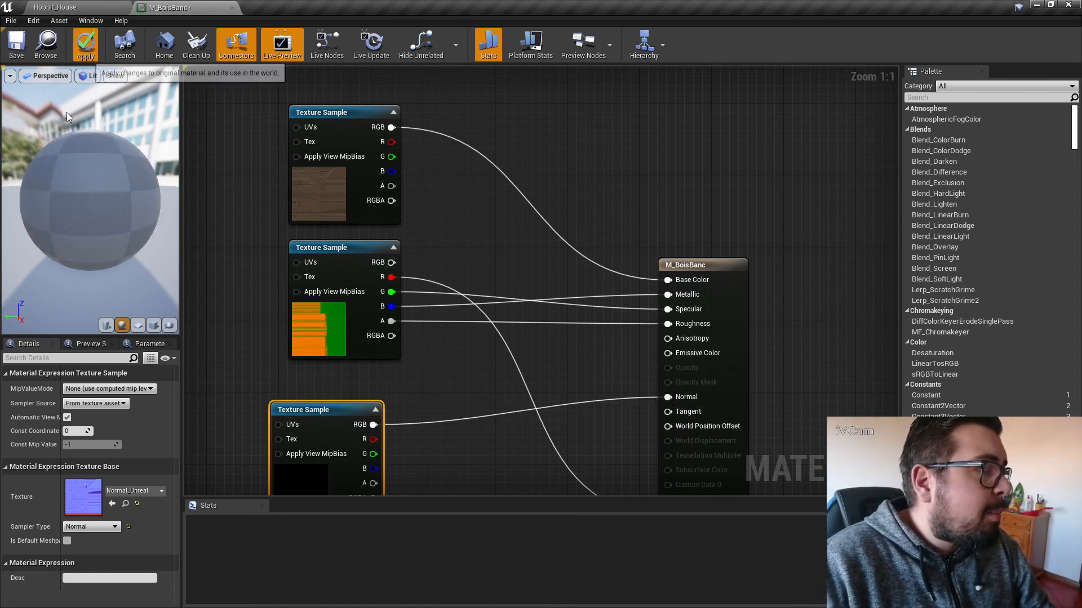
pyautogui.click(16, 51)
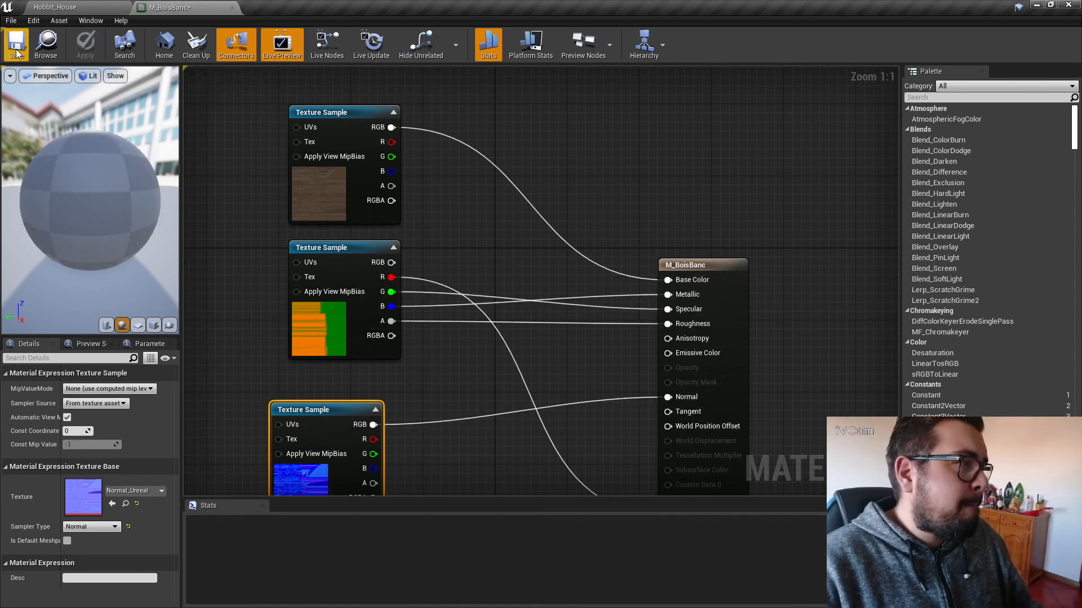
pyautogui.click(242, 7)
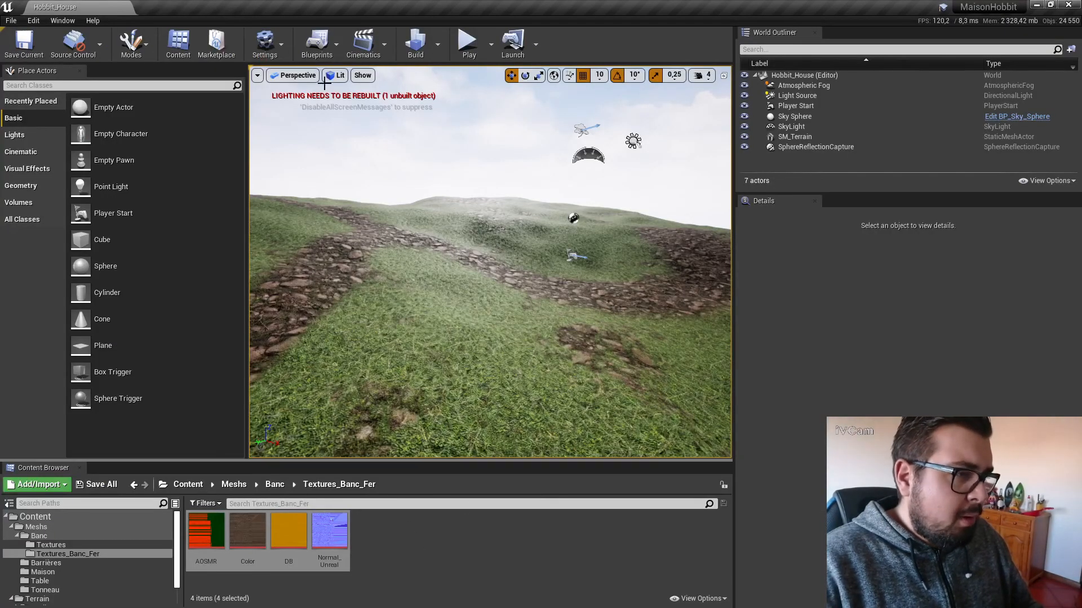
# Open the SM_BancFer mesh from the Banc folder, examine its wood and iron materials from several angles, and close it.
pyautogui.click(275, 484)
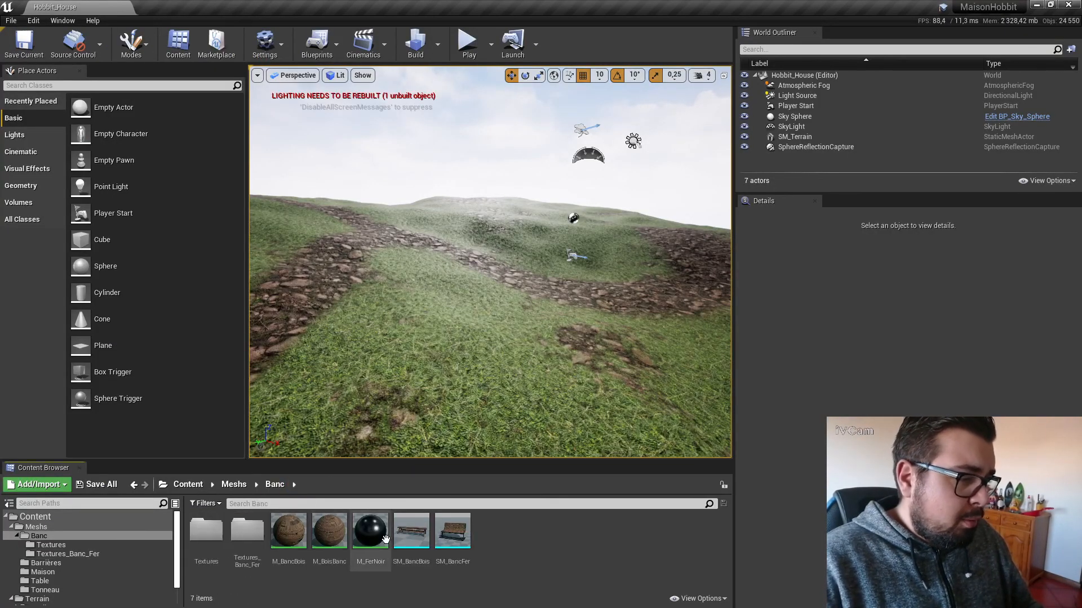
pyautogui.click(452, 540)
pyautogui.doubleClick(452, 539)
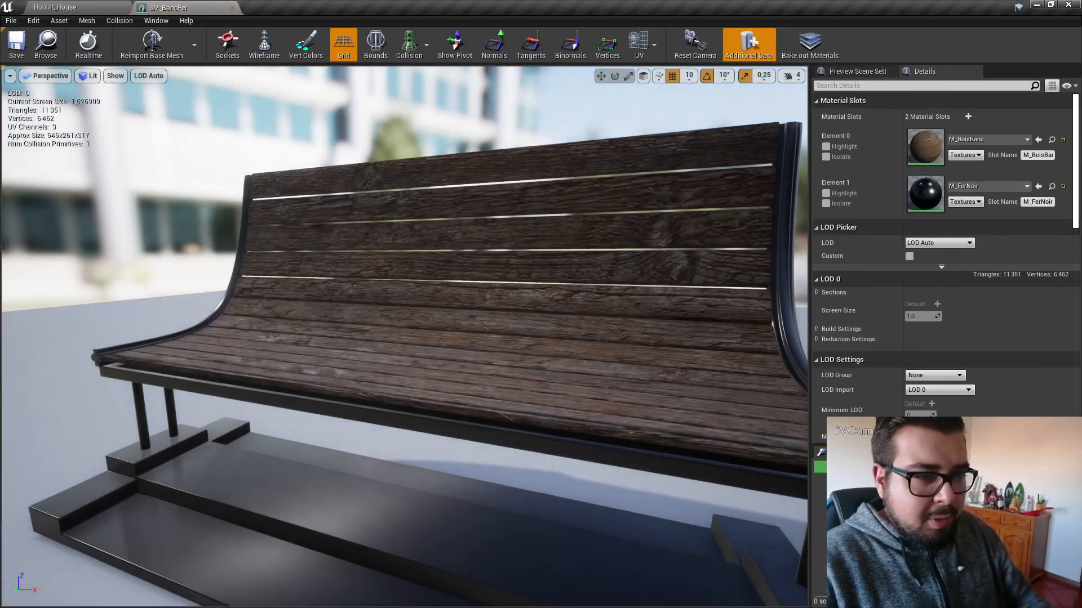
pyautogui.moveTo(648, 307)
pyautogui.mouseDown(button='right')
pyautogui.moveTo(316, 306)
pyautogui.moveTo(135, 321)
pyautogui.moveTo(647, 307)
pyautogui.mouseUp(button='right')
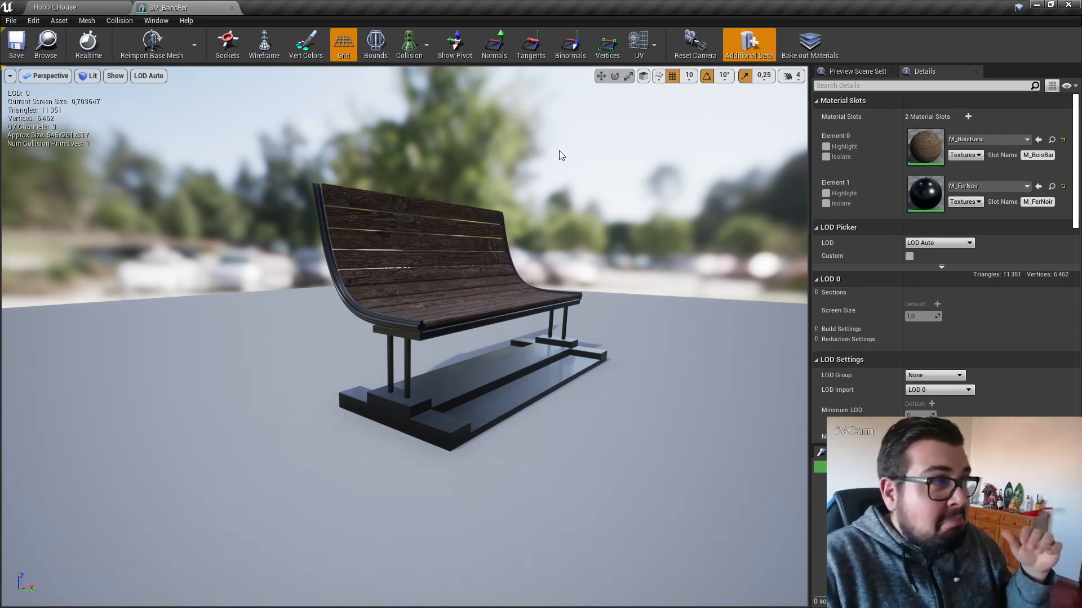
pyautogui.click(232, 8)
# Examine the SM_BancBois mesh and compare it with SM_BancFer, closing each mesh editor after viewing.
pyautogui.doubleClick(409, 564)
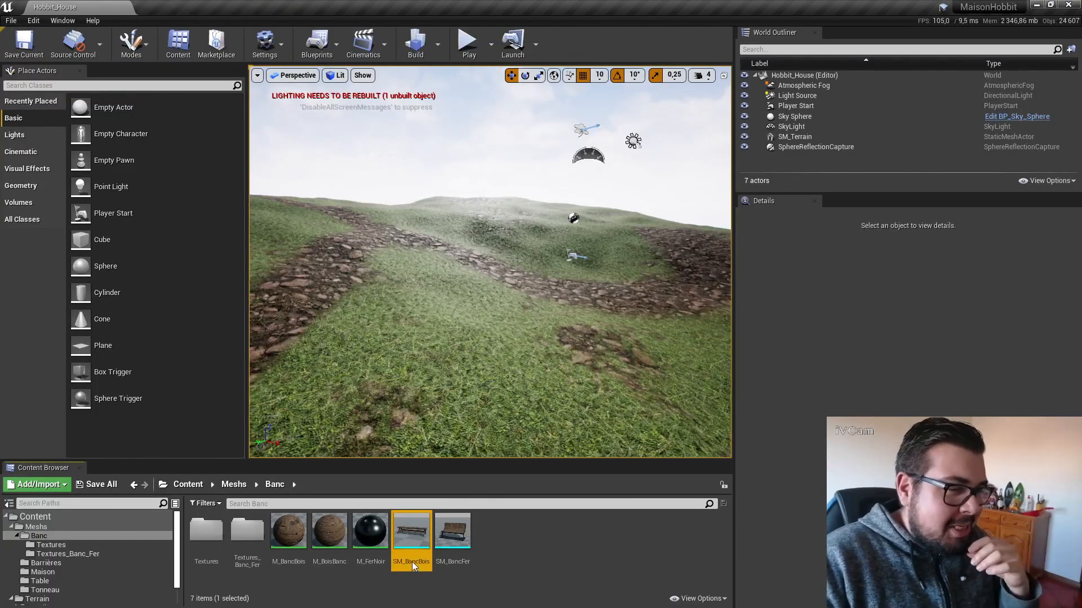
pyautogui.moveTo(395, 338); pyautogui.dragTo(569, 342)
pyautogui.click(126, 7)
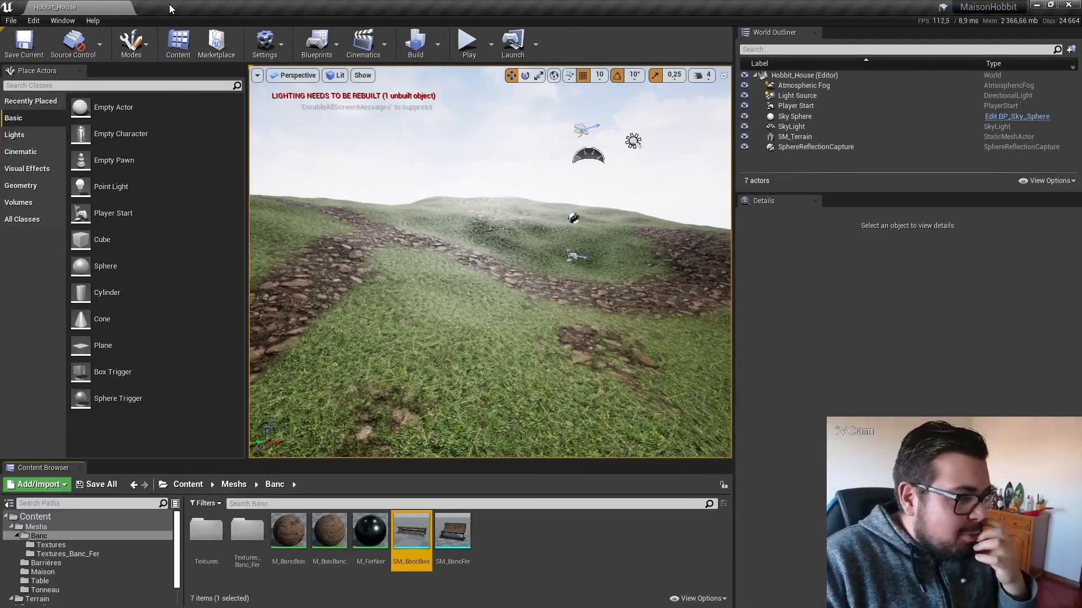
pyautogui.doubleClick(451, 532)
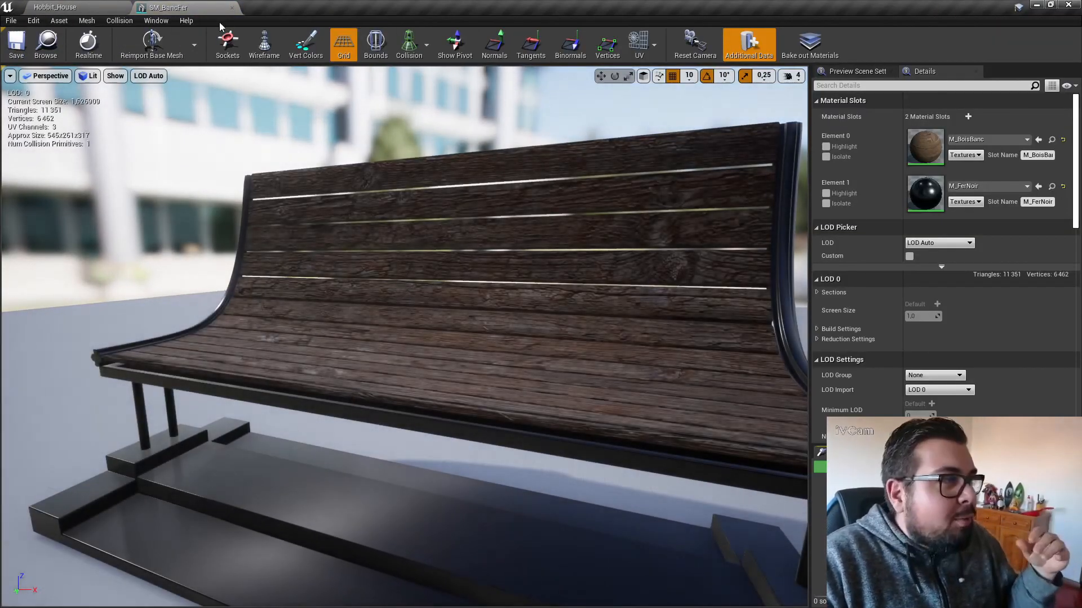
pyautogui.click(232, 7)
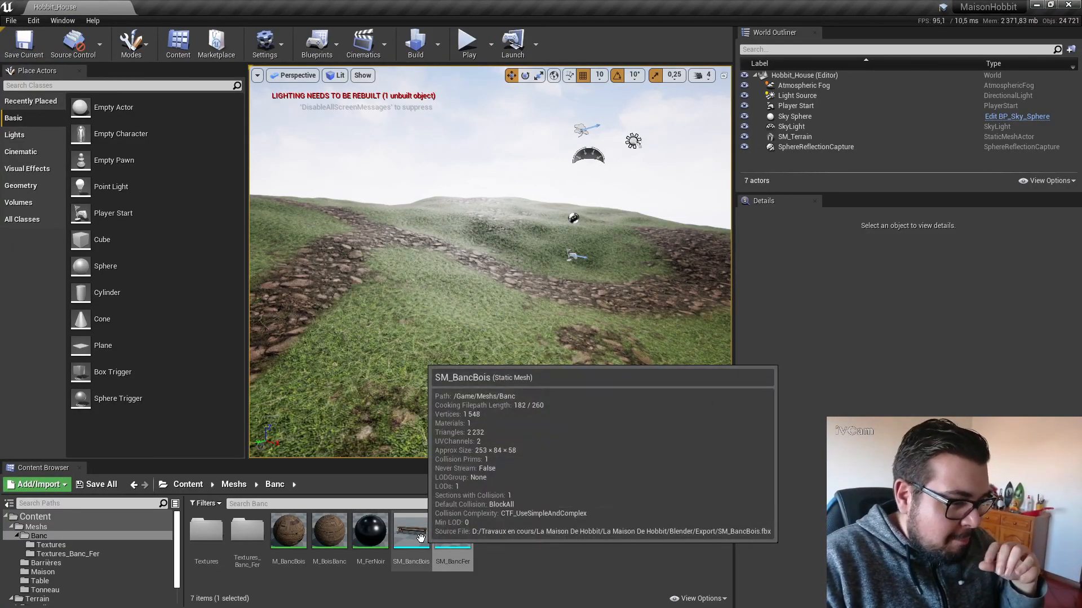
# Save the current Hobbit_House level.
pyautogui.moveTo(467, 533)
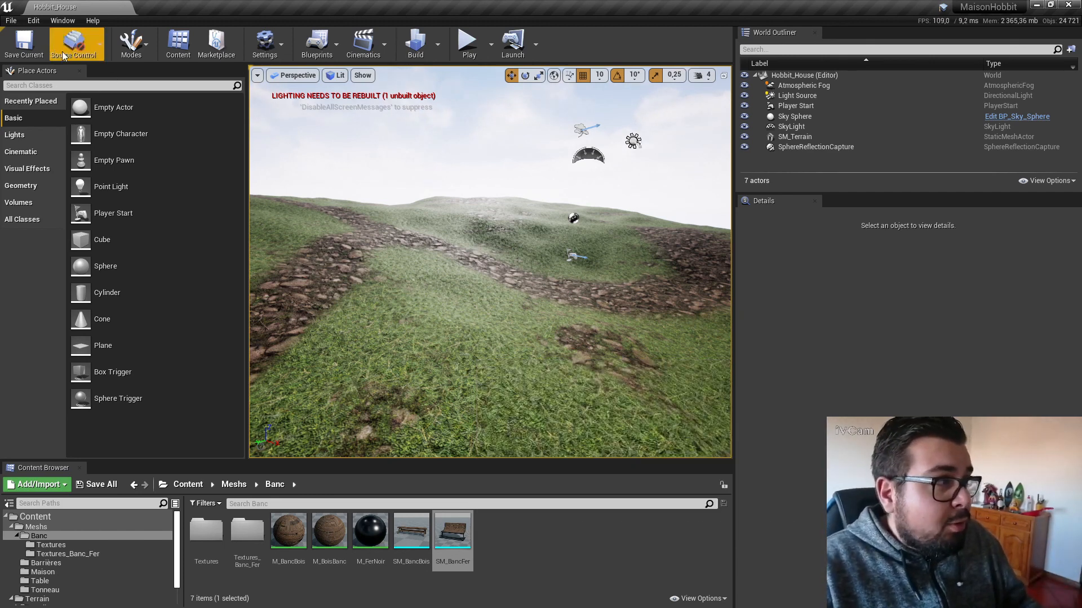
pyautogui.click(24, 42)
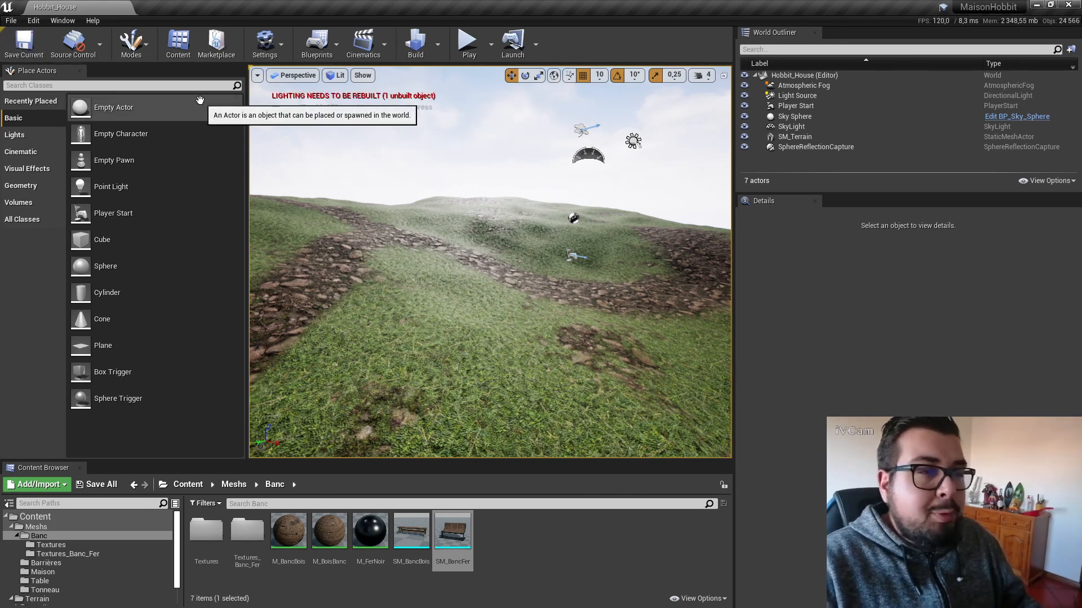